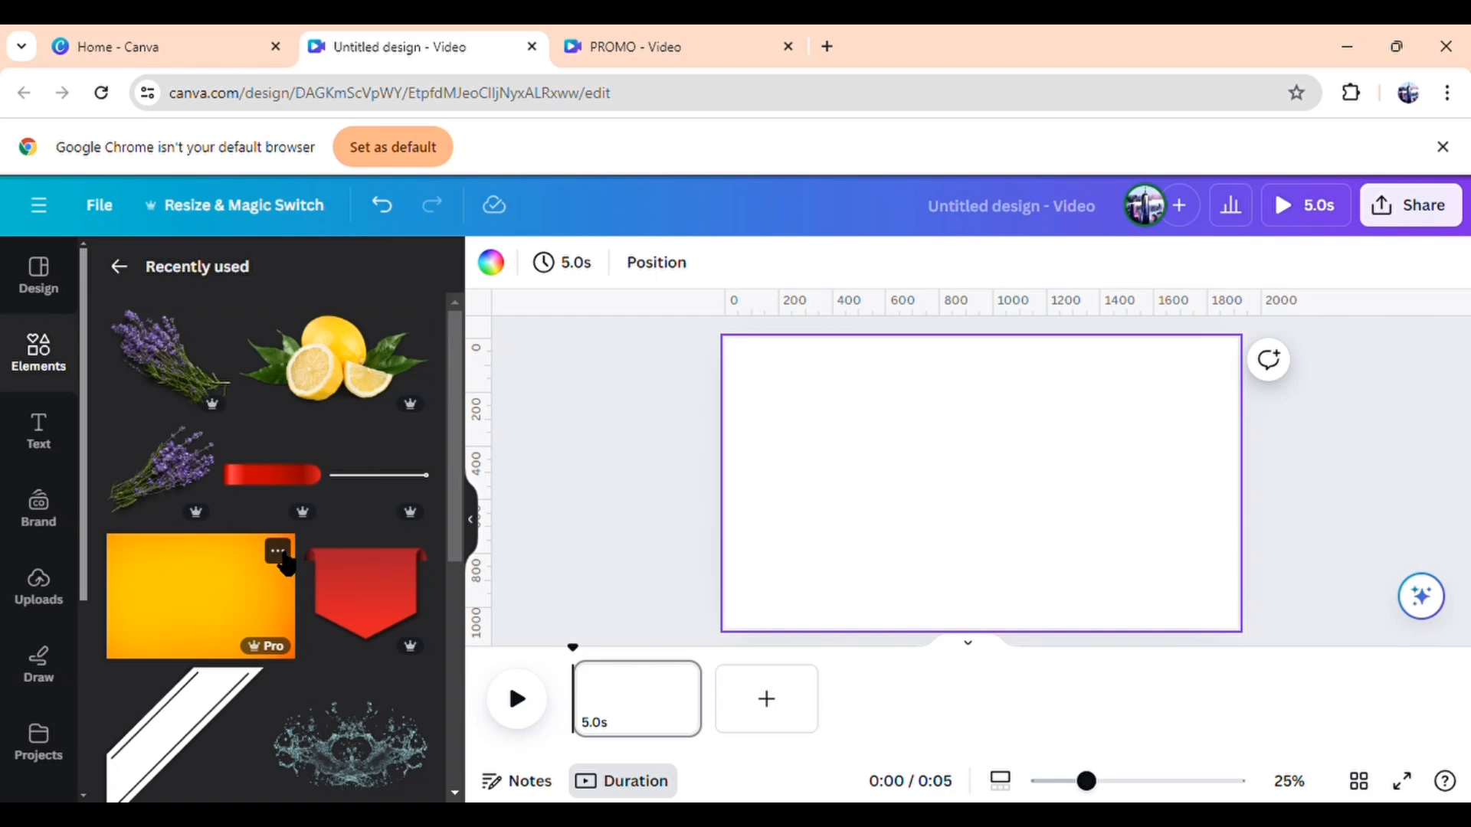
# Add the recently used yellow-orange gradient image to the page and set it as the background
pyautogui.click(279, 553)
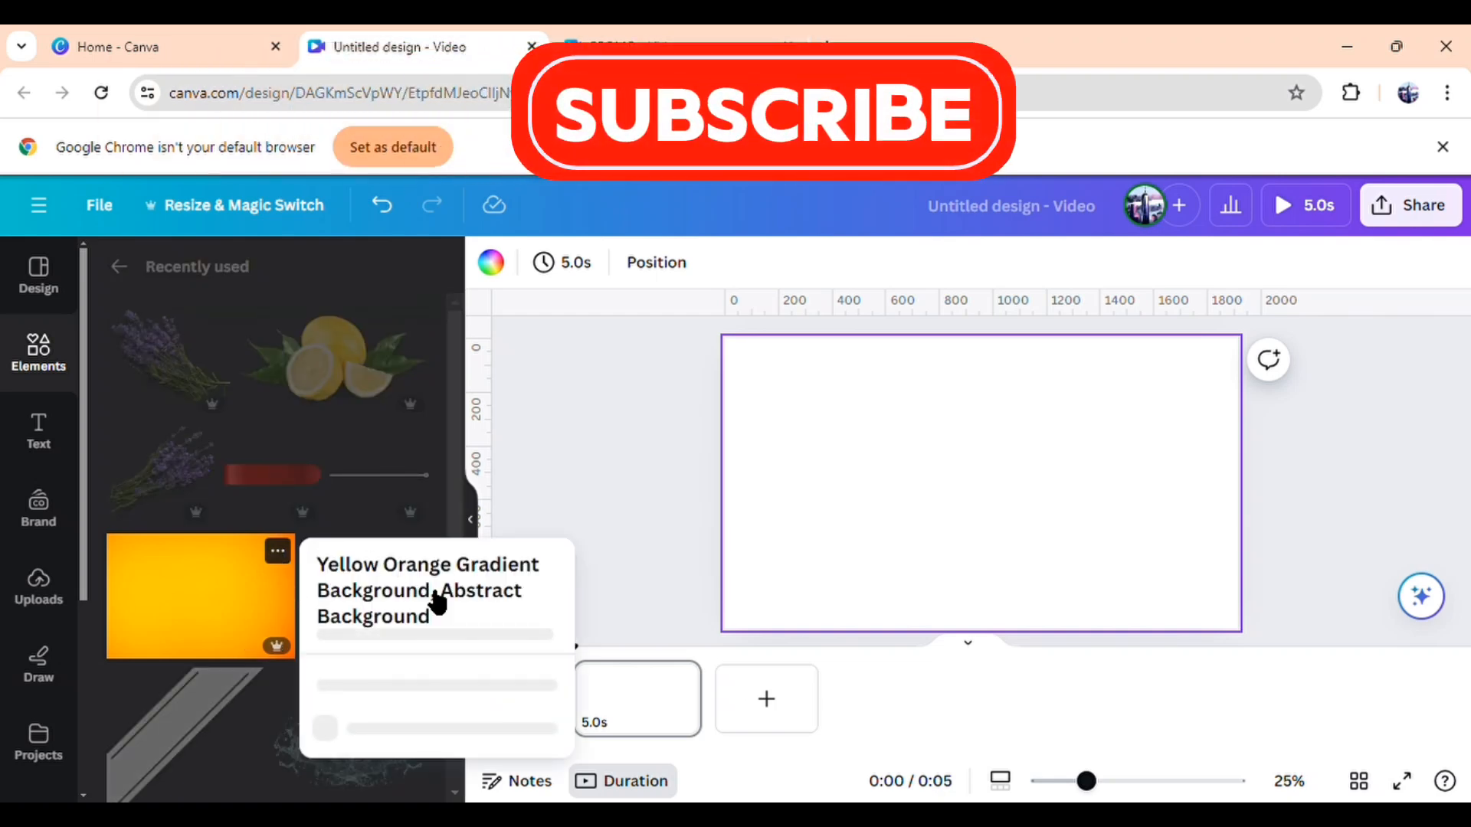
pyautogui.click(208, 605)
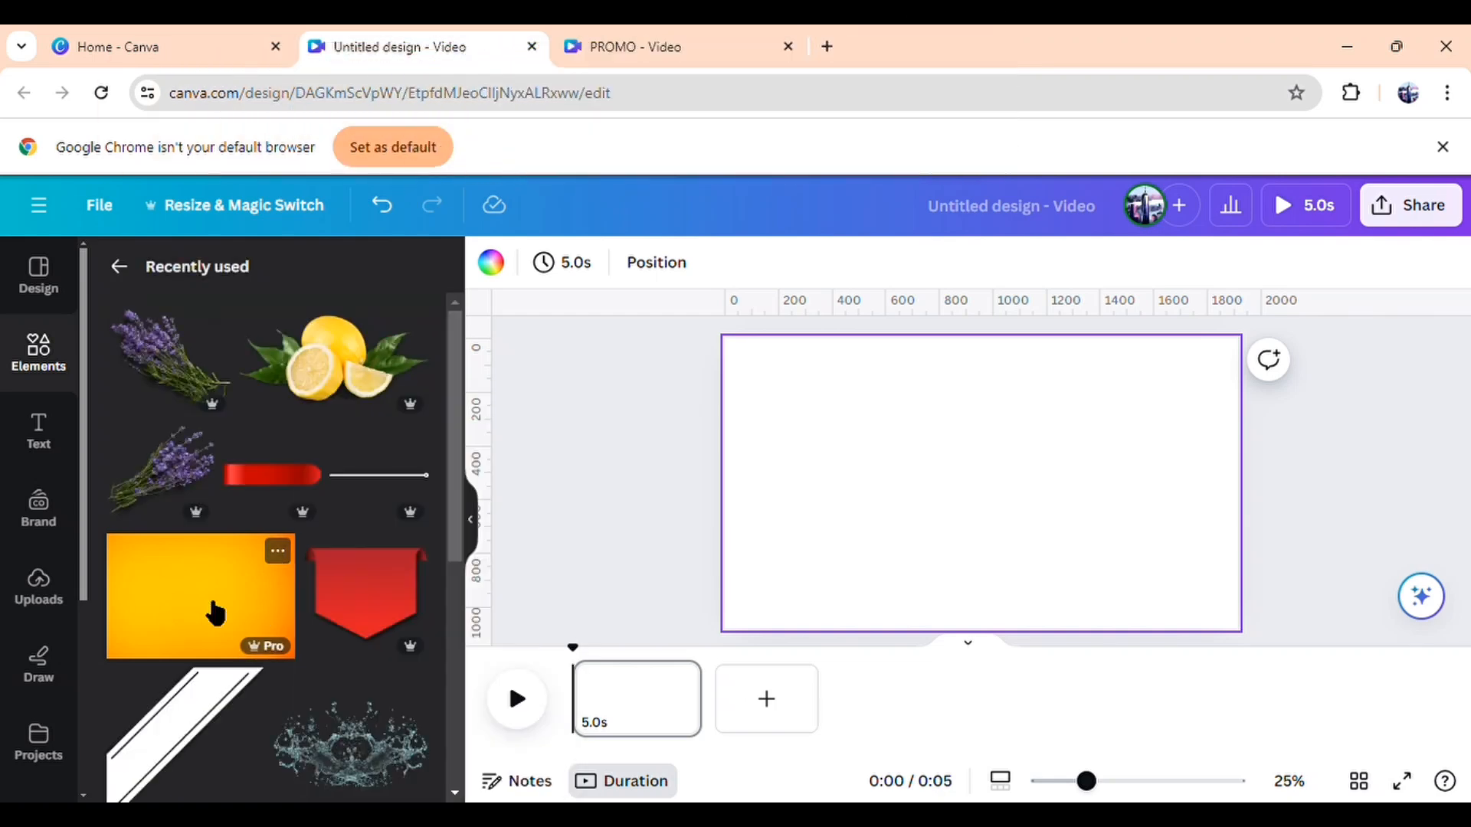
pyautogui.click(215, 613)
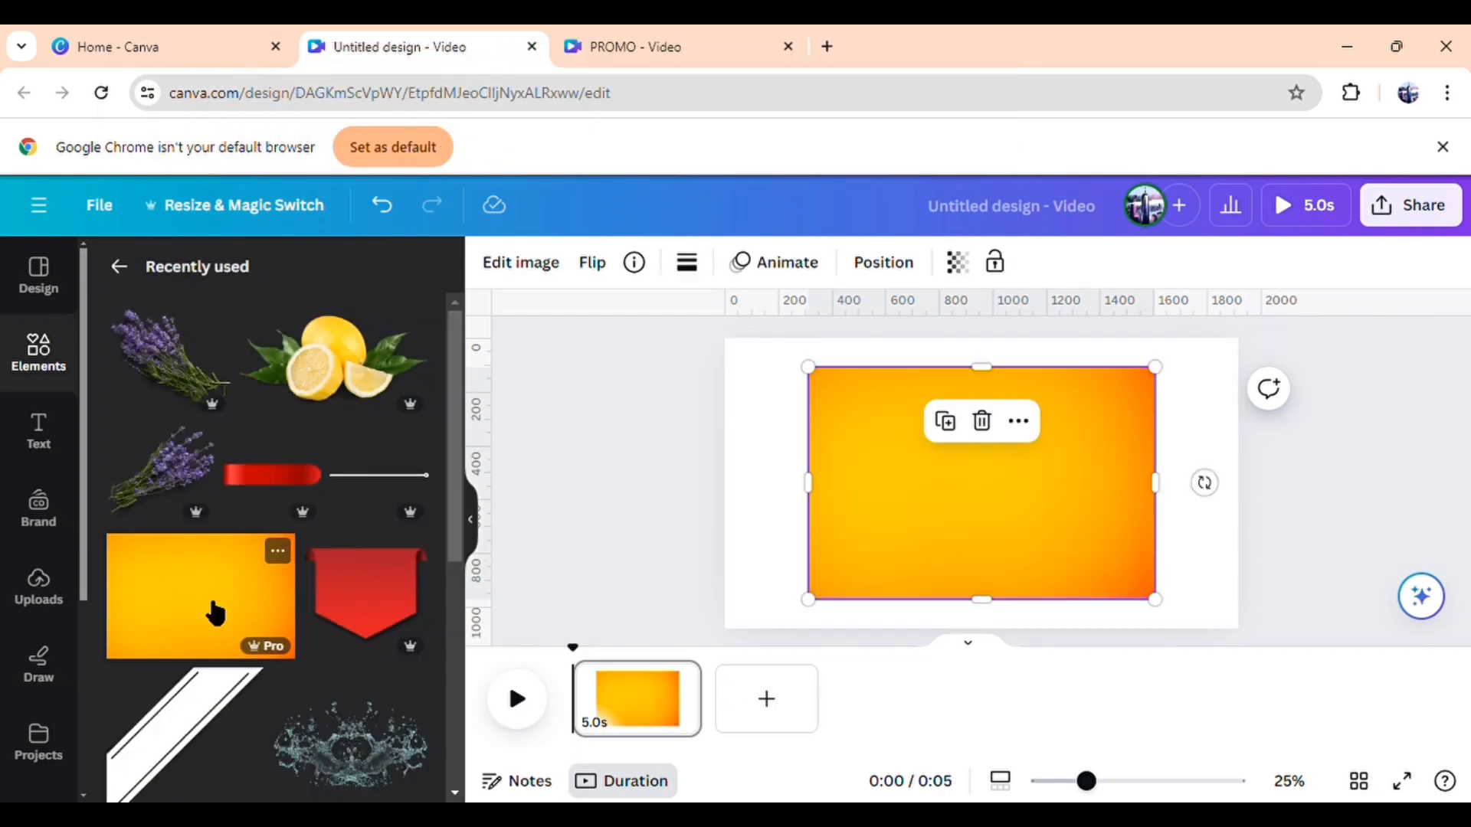
pyautogui.click(1036, 430)
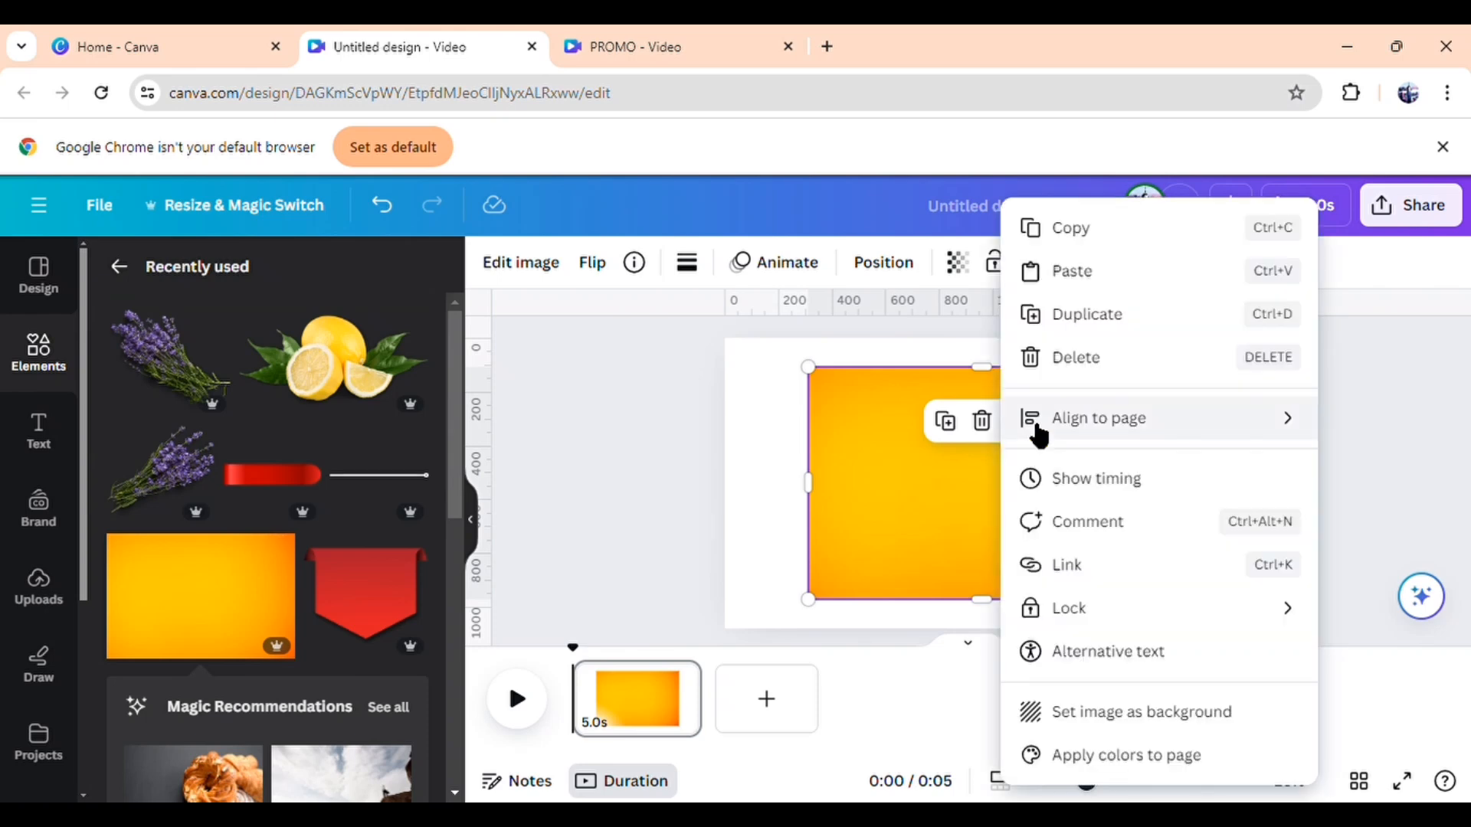
pyautogui.click(1096, 715)
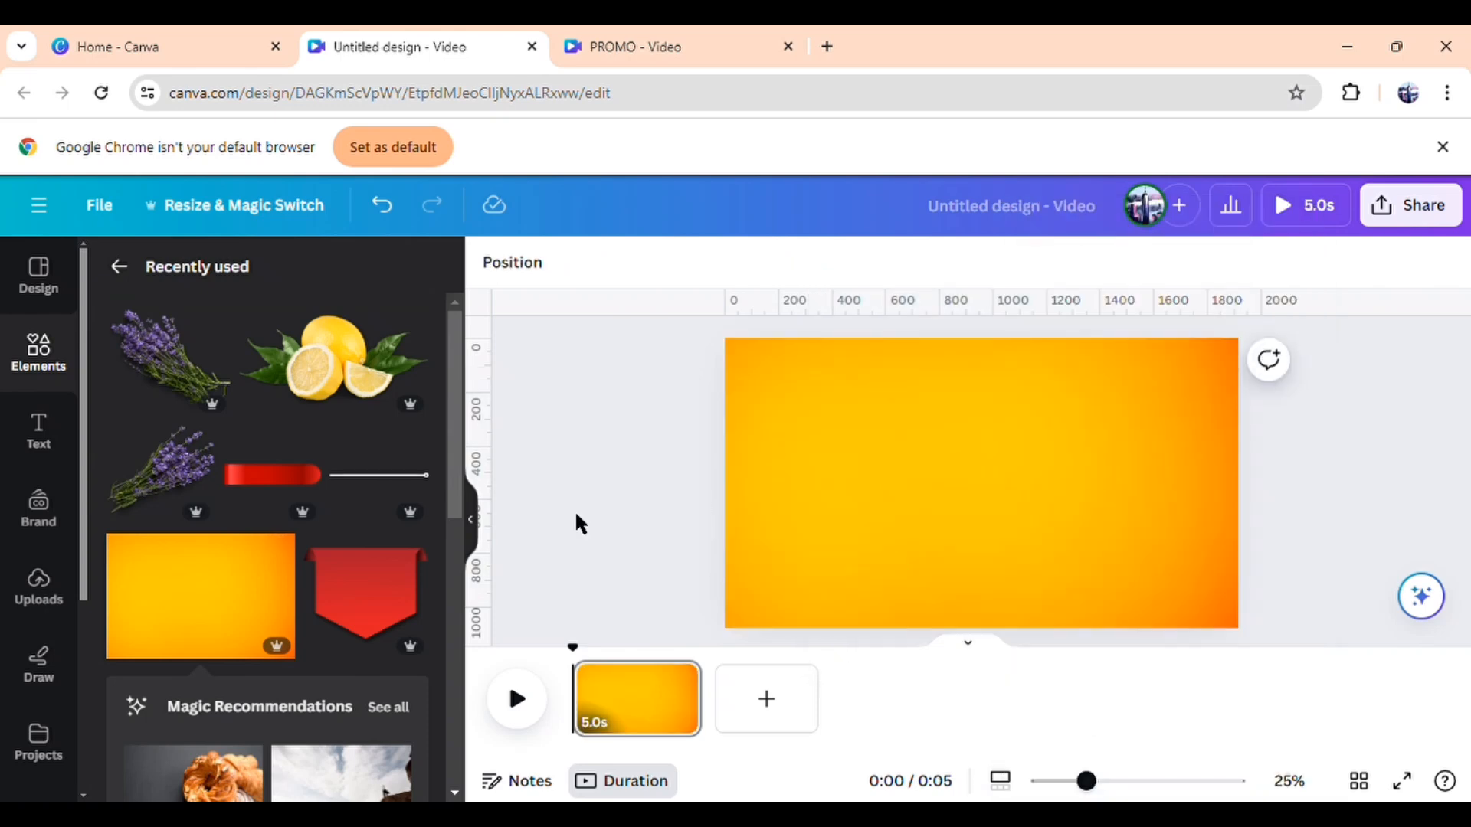
# Place the uploaded perfume bottle photo on the page, and use Magic Grab to separate the bottle and delete its white backdrop
pyautogui.click(46, 605)
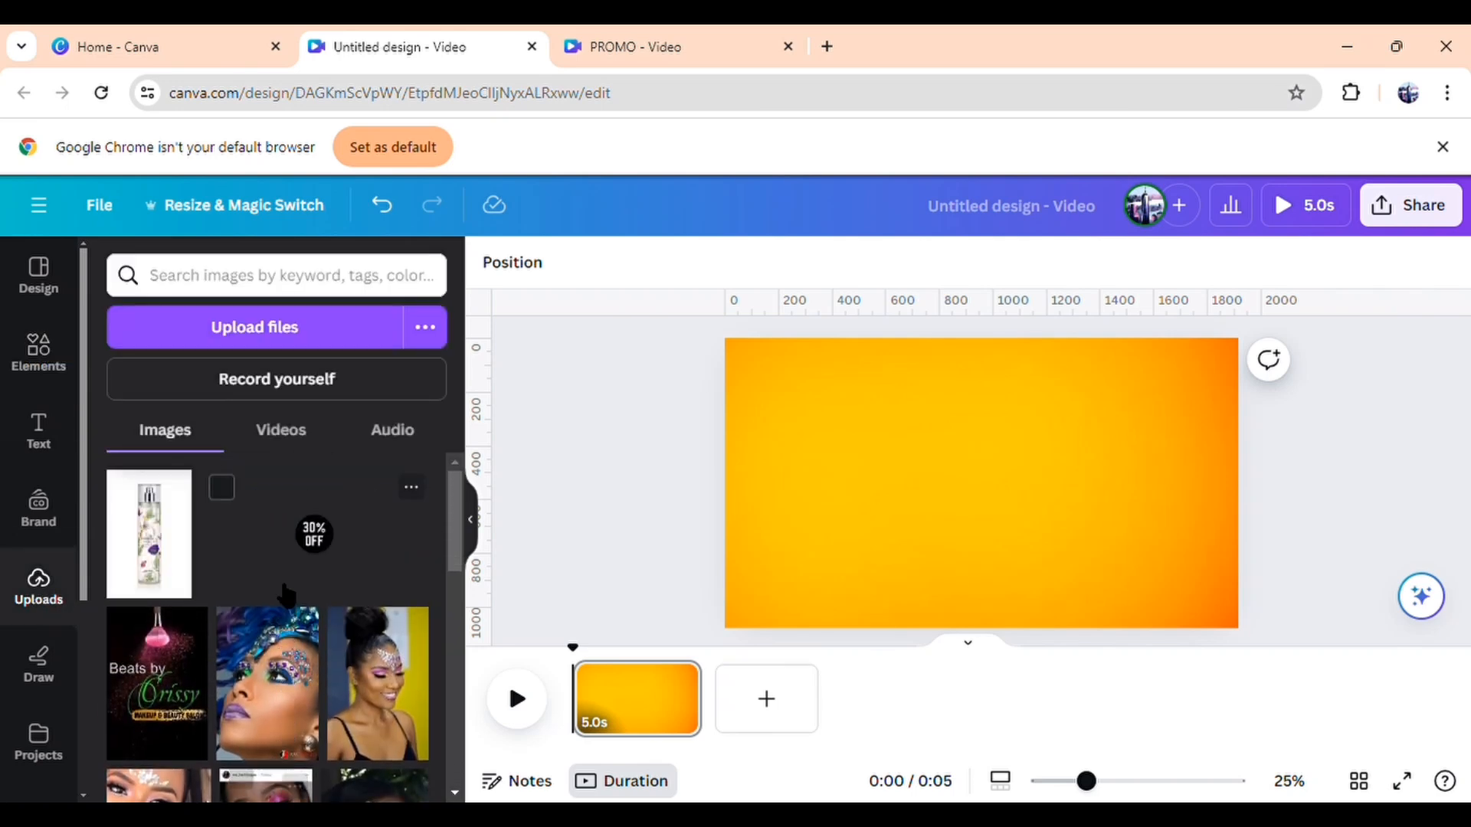
pyautogui.click(150, 582)
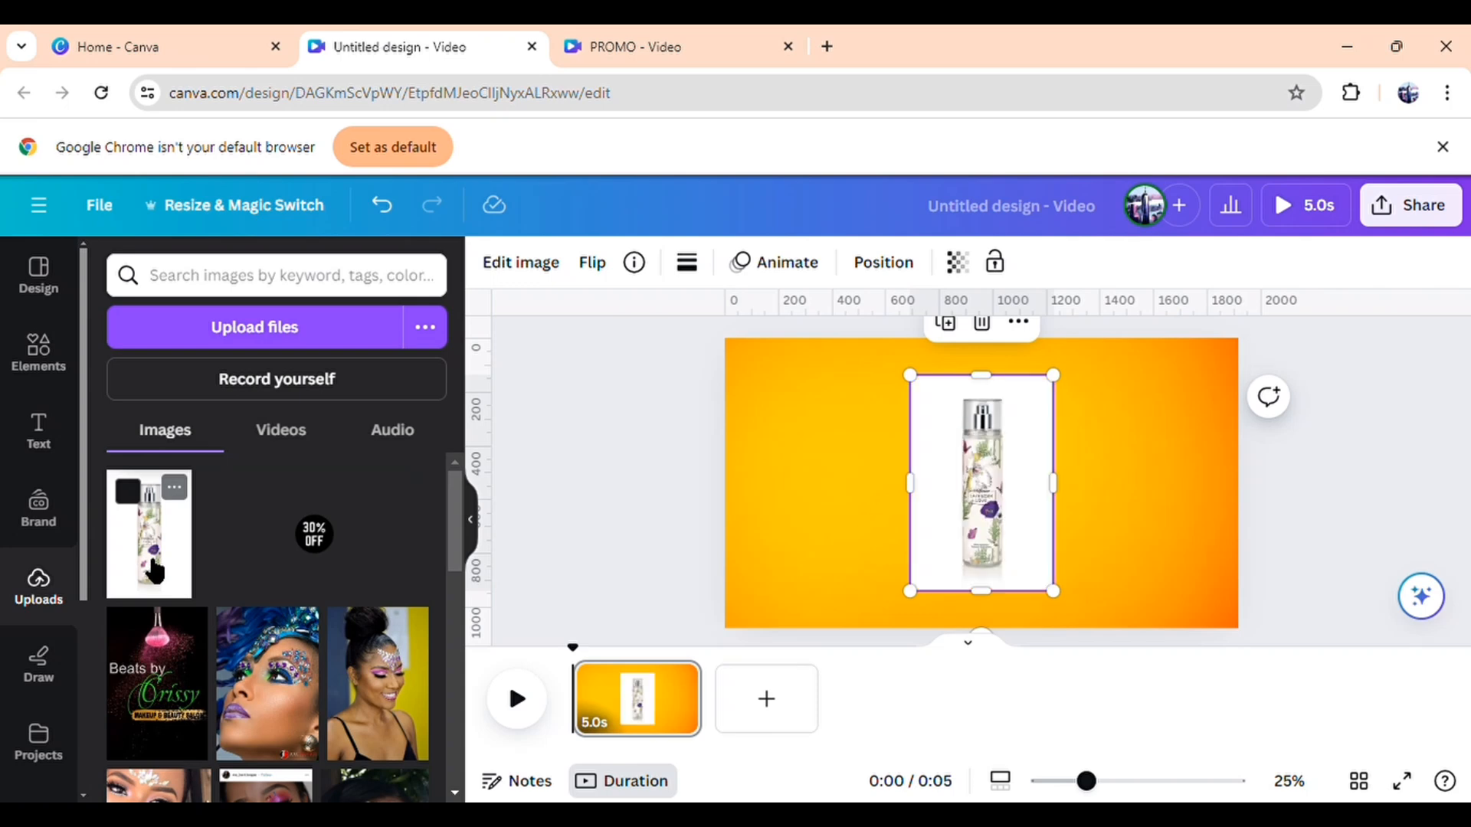
pyautogui.click(526, 269)
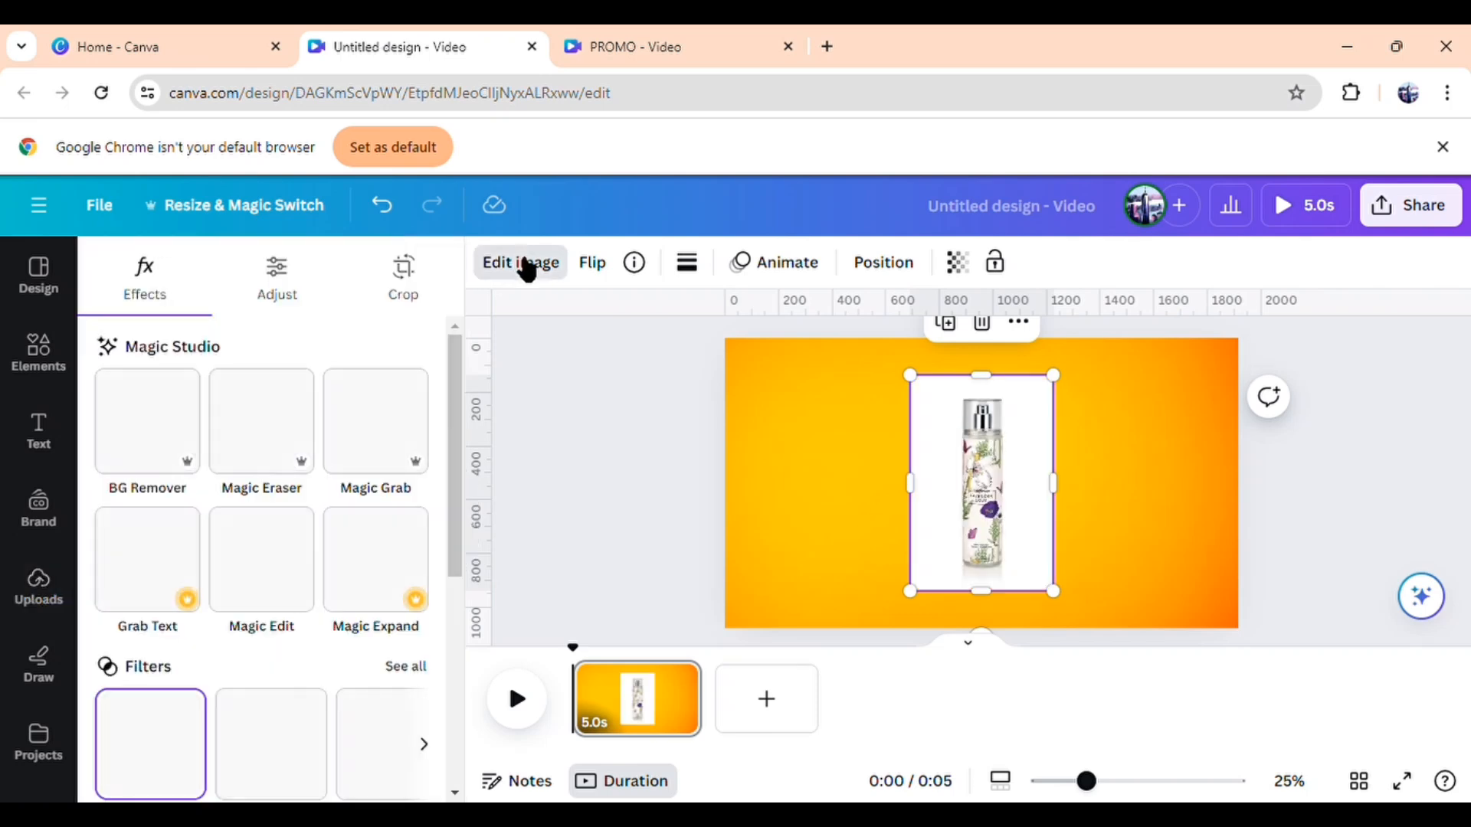
pyautogui.click(391, 445)
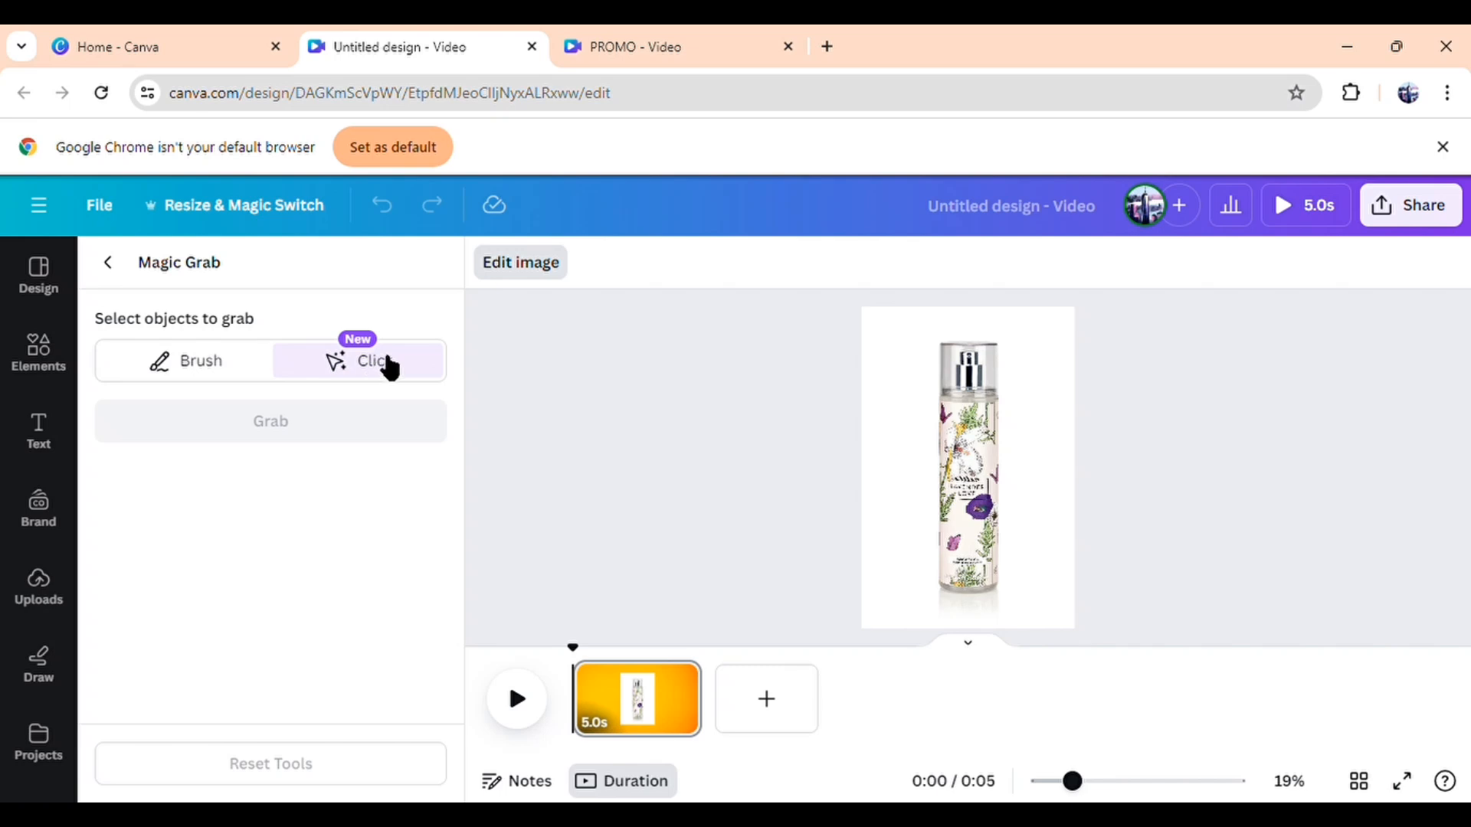
pyautogui.click(988, 490)
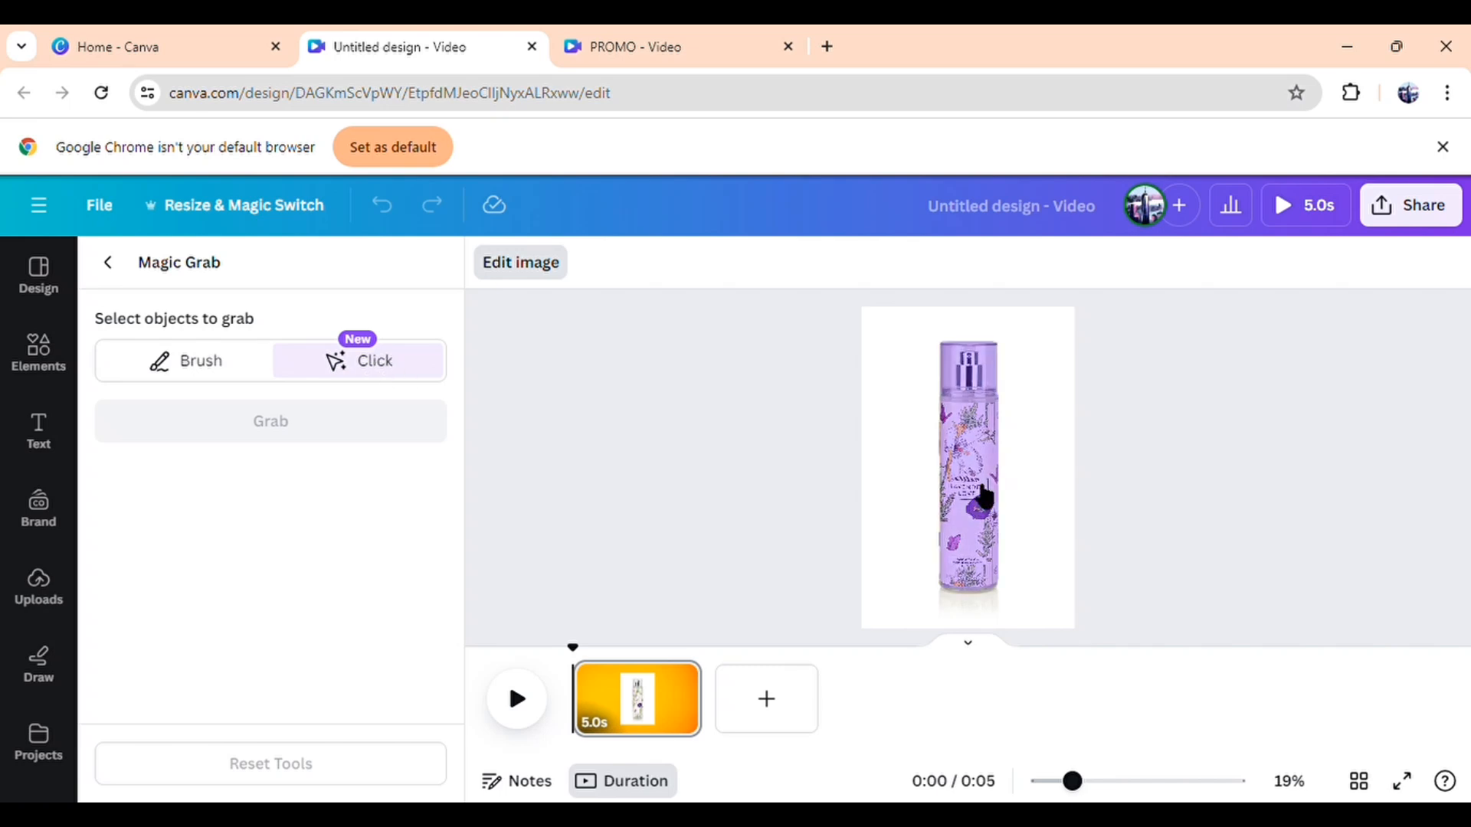
pyautogui.click(309, 431)
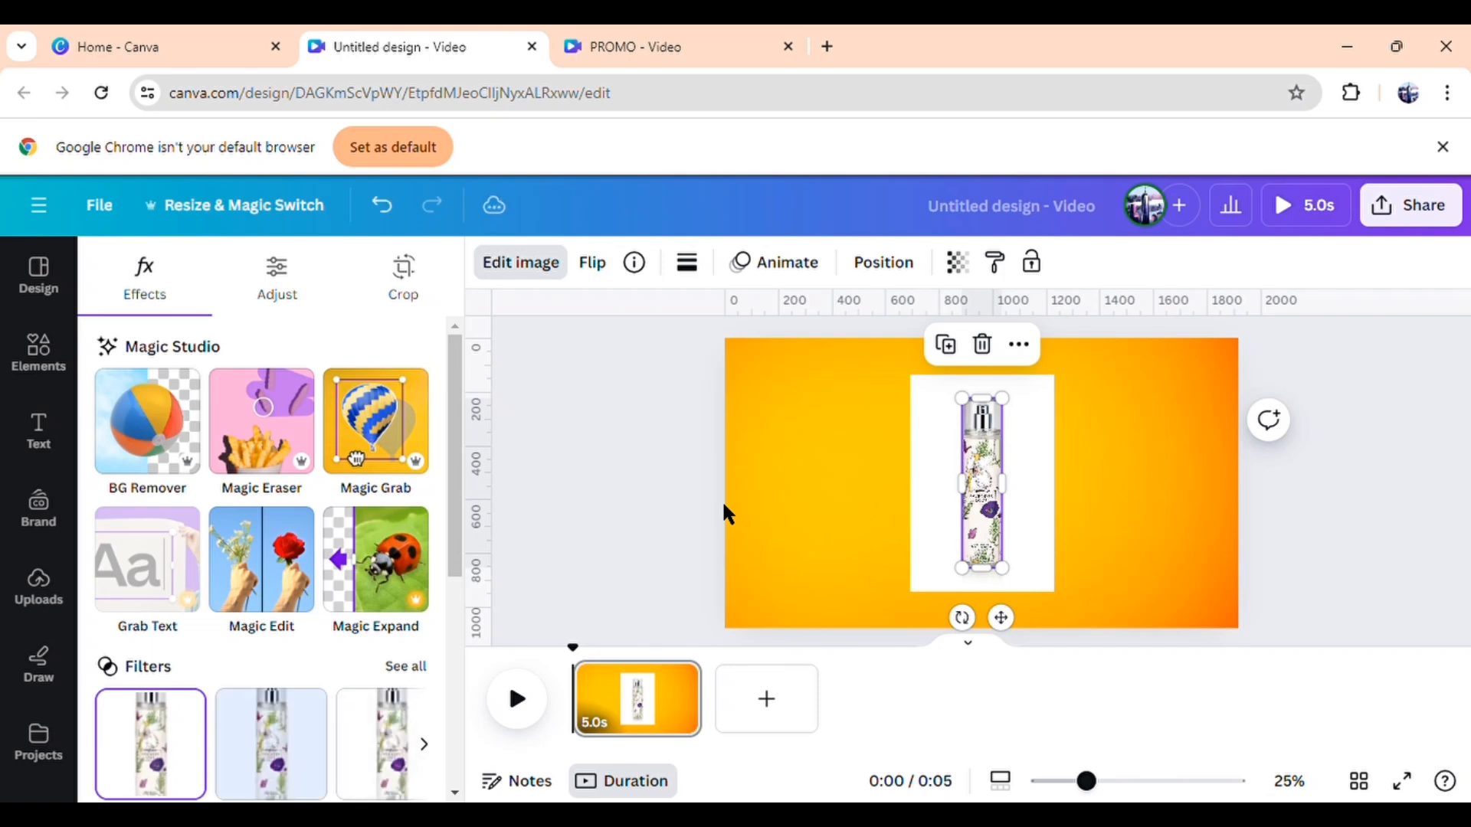
pyautogui.click(943, 533)
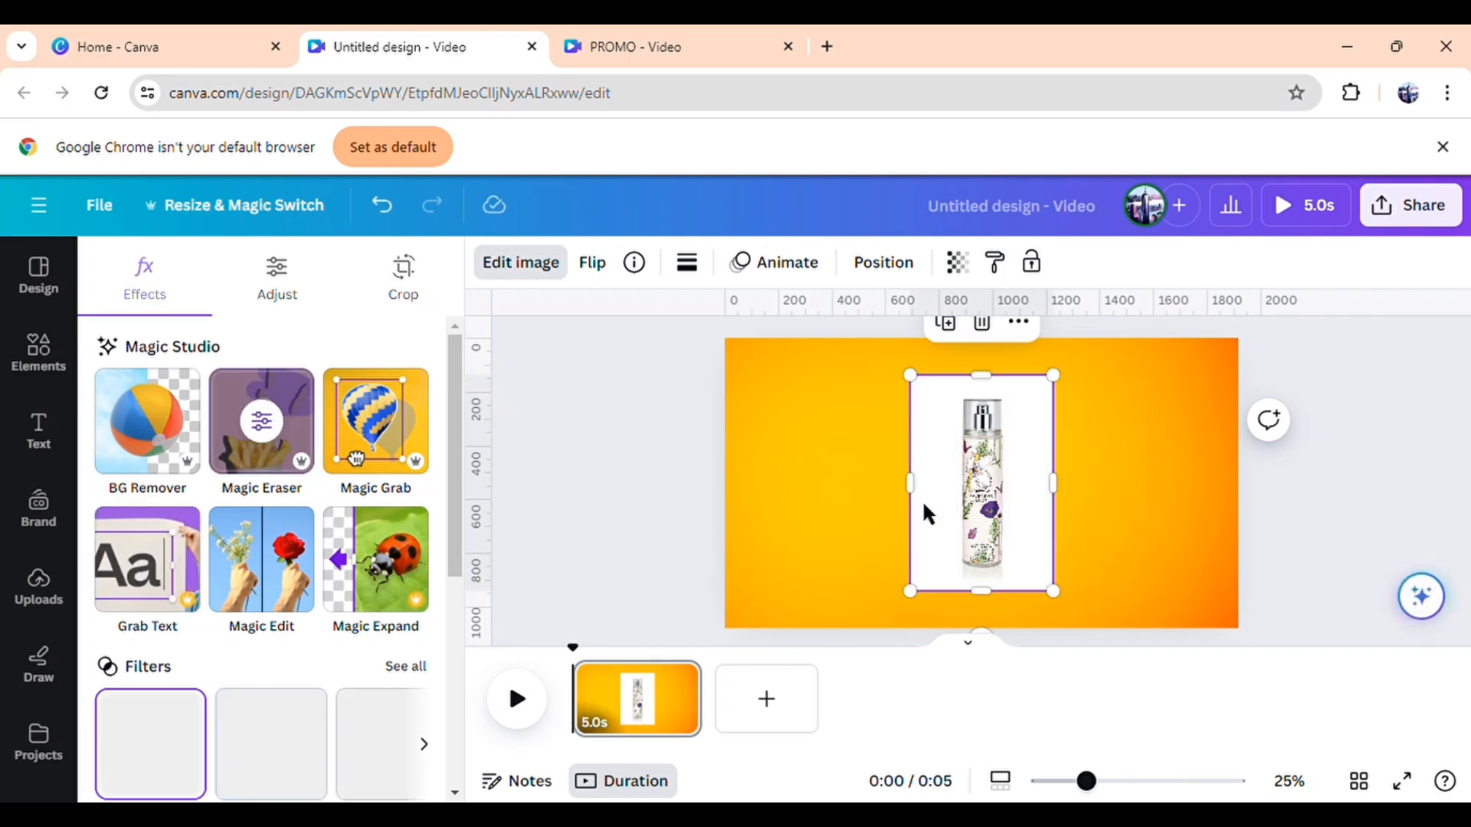
pyautogui.click(982, 323)
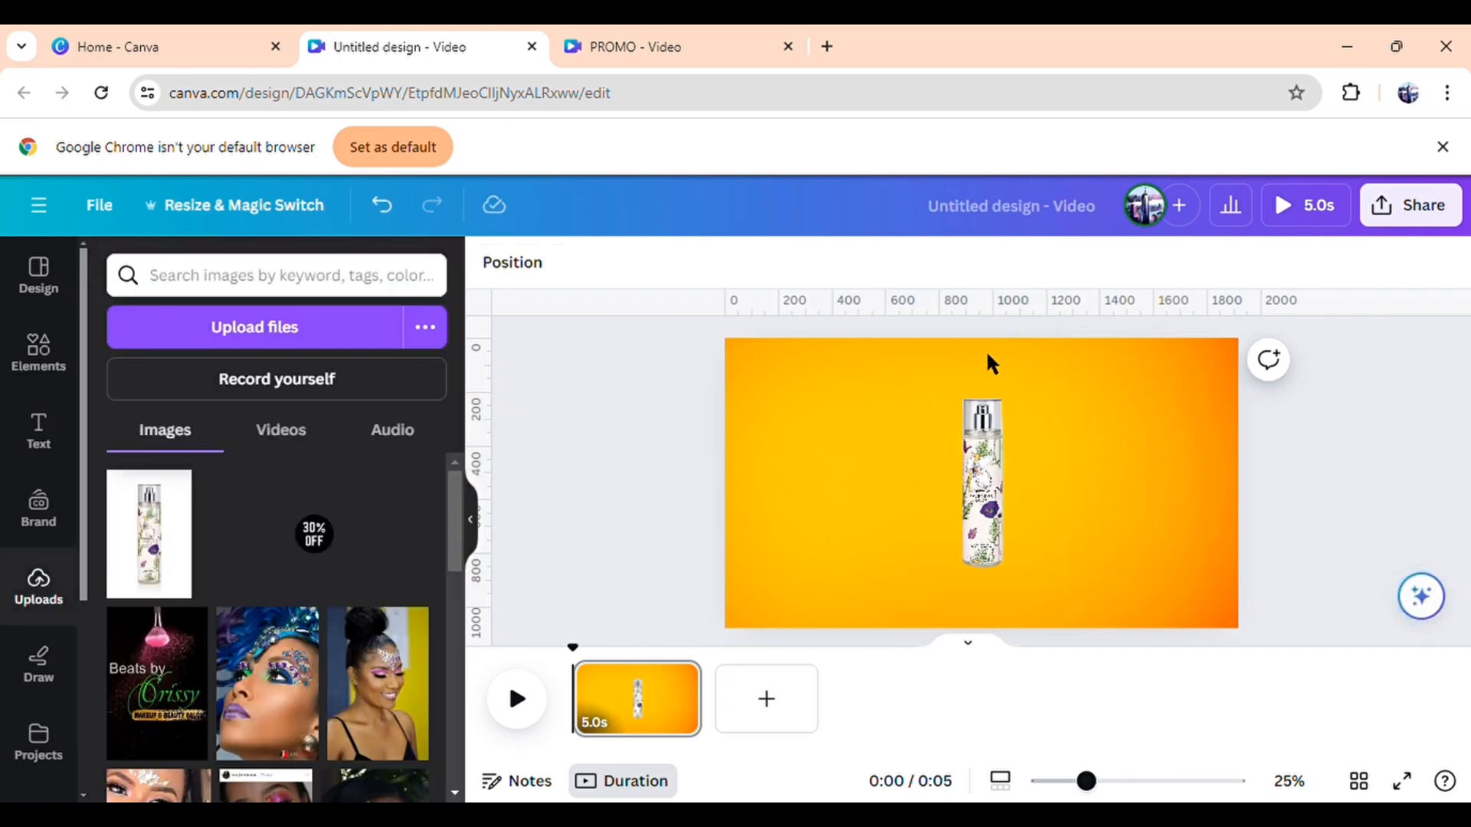
# Enlarge the bottle to about three quarters of the page height and position it near the centre of the page
pyautogui.click(965, 518)
pyautogui.moveTo(1016, 413); pyautogui.dragTo(1057, 367)
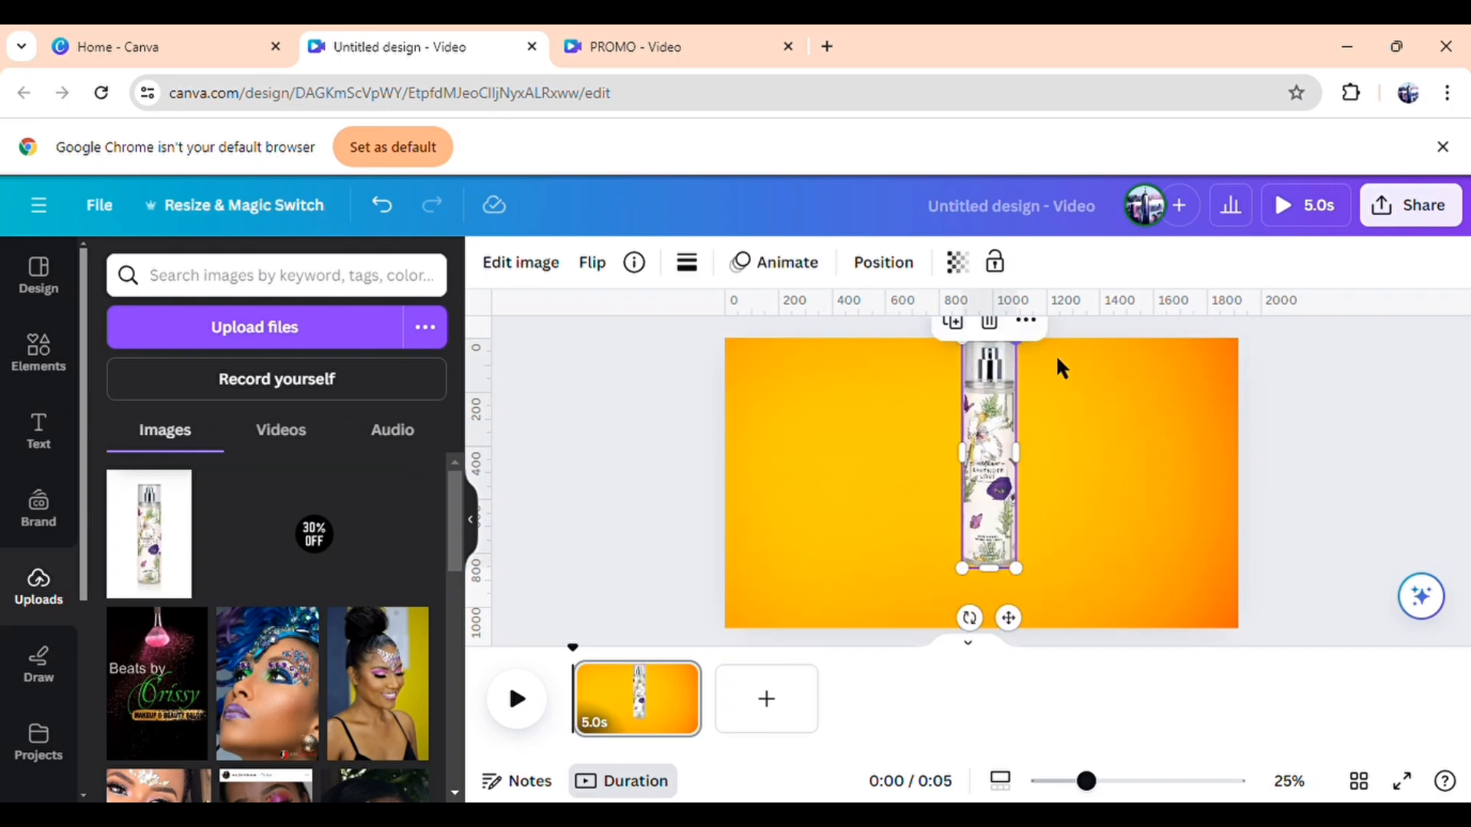
pyautogui.click(636, 543)
pyautogui.moveTo(1008, 453); pyautogui.dragTo(1018, 475)
pyautogui.click(1360, 528)
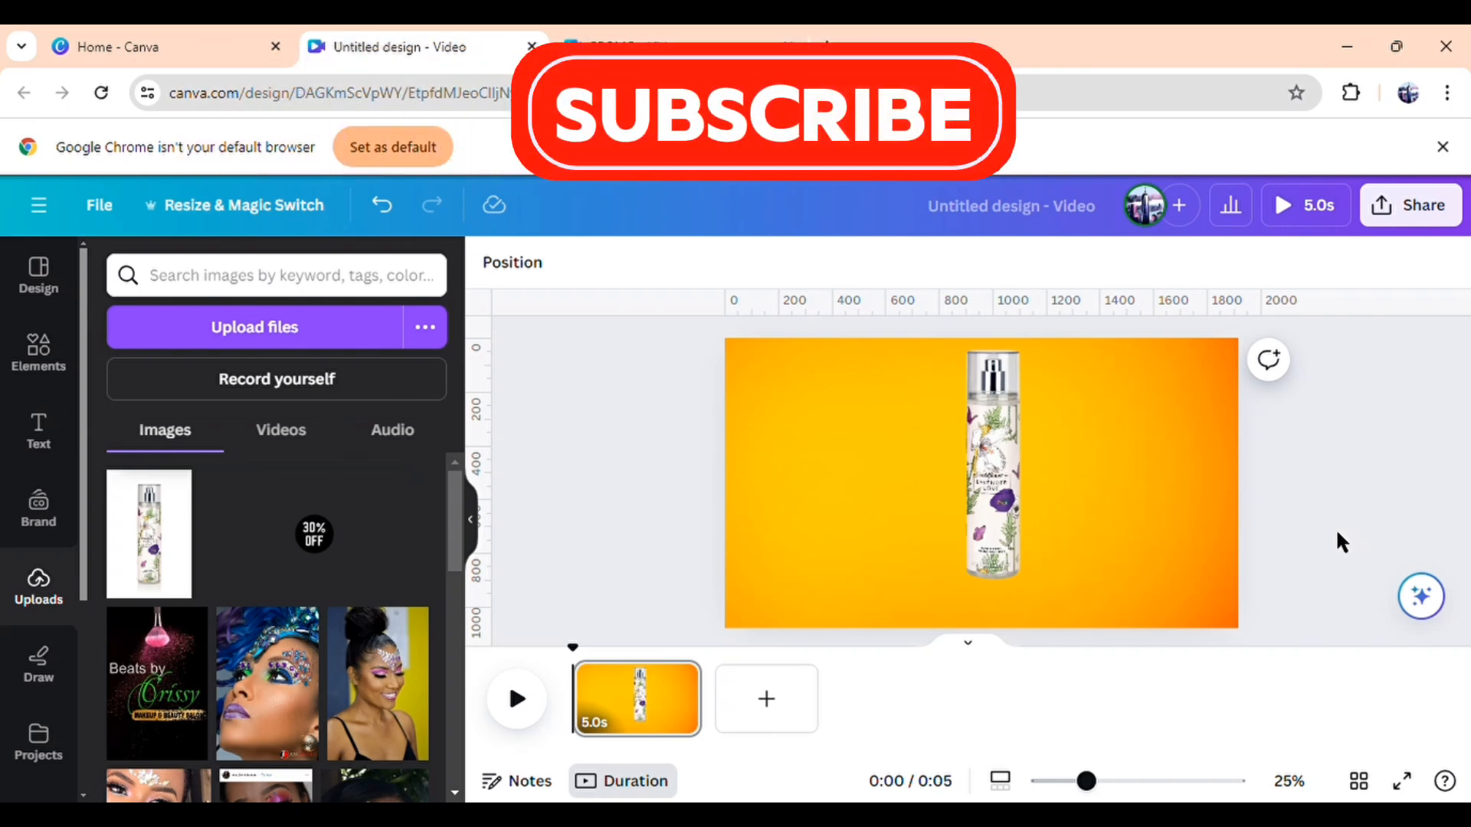
# Add a circle shape to the page and make it fully transparent
pyautogui.press('c')
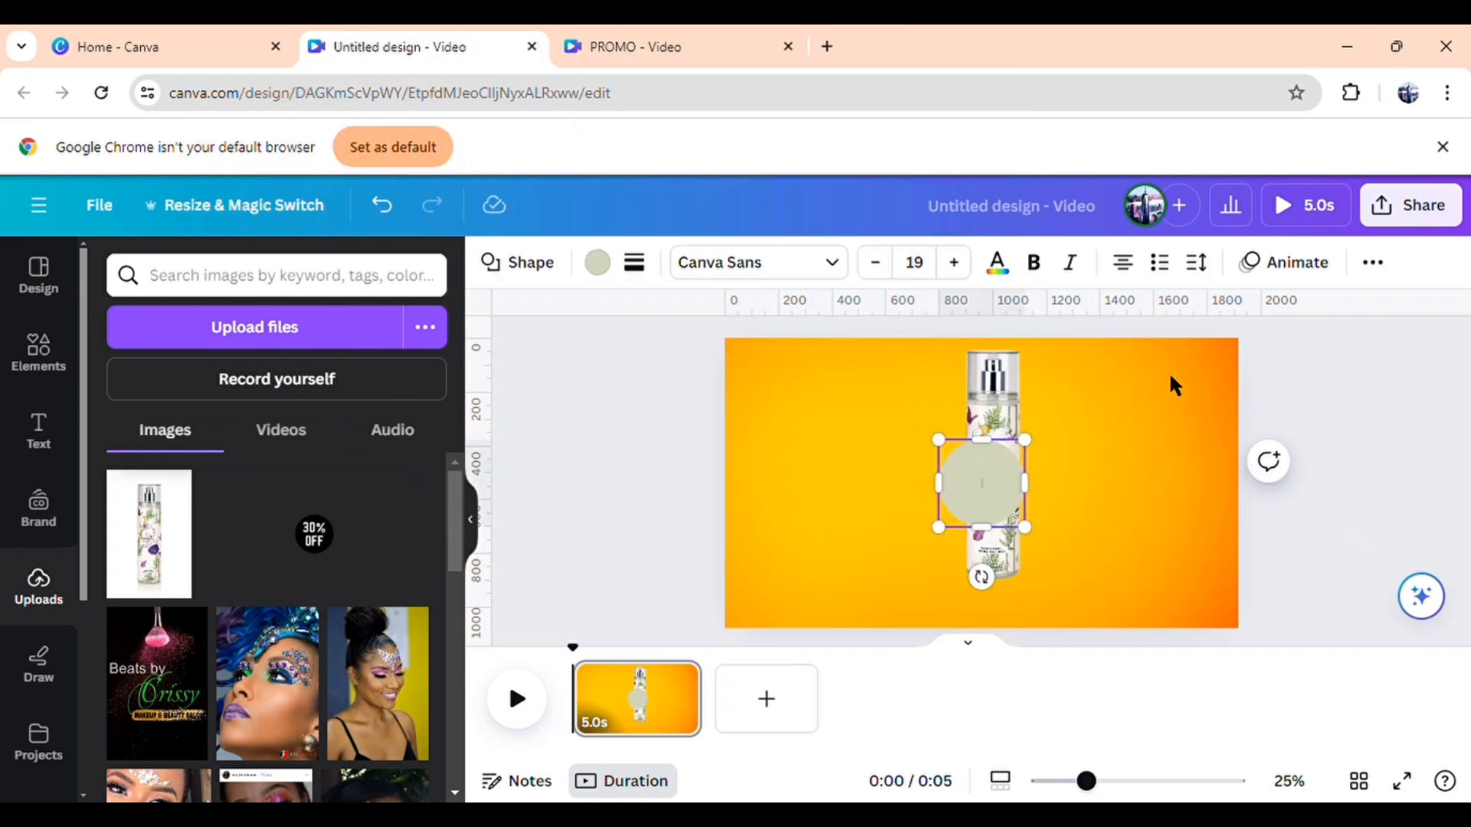
pyautogui.click(1376, 264)
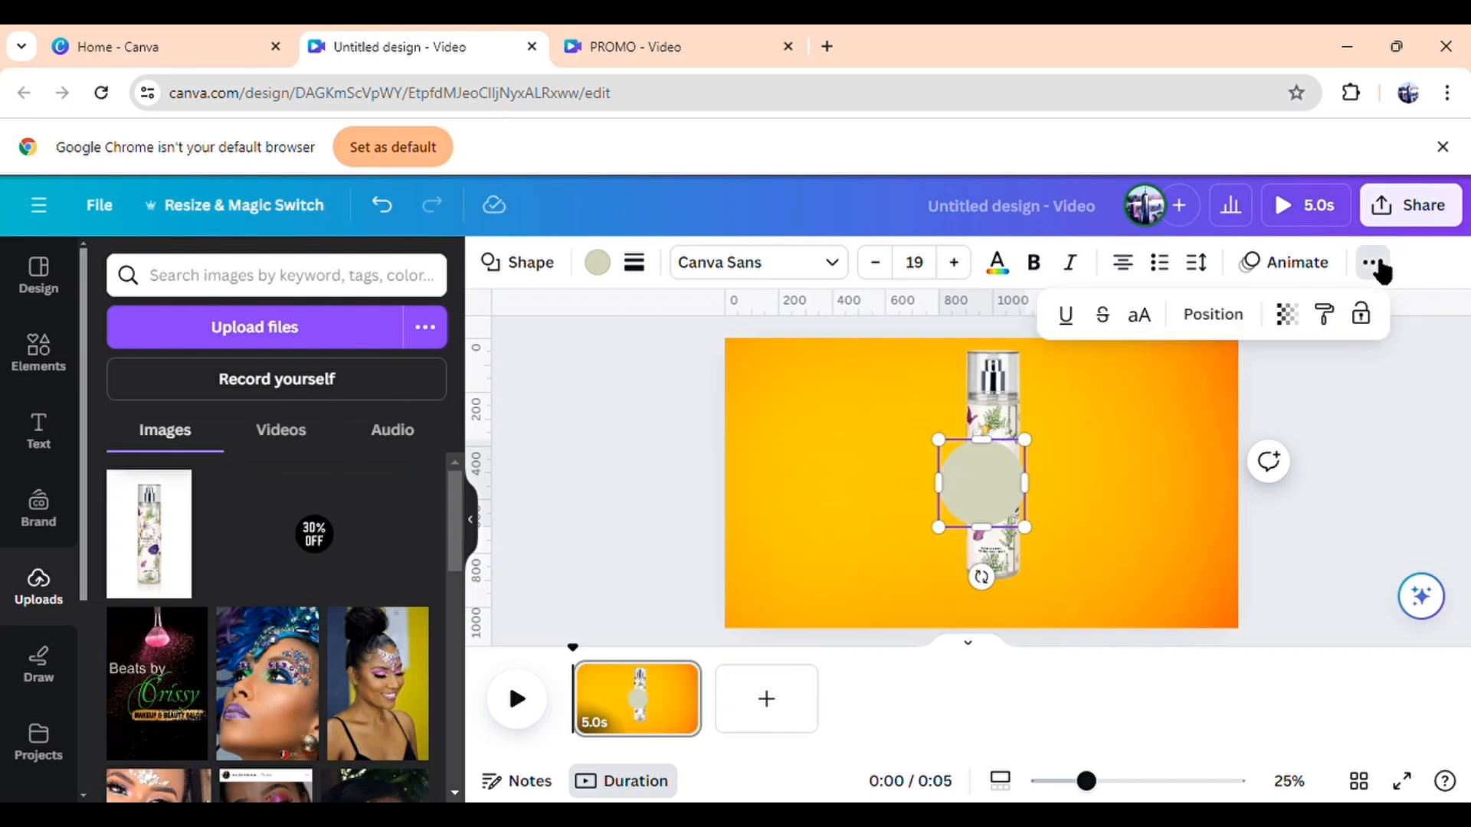
pyautogui.click(1300, 326)
pyautogui.moveTo(1221, 407); pyautogui.dragTo(1071, 410)
pyautogui.click(650, 505)
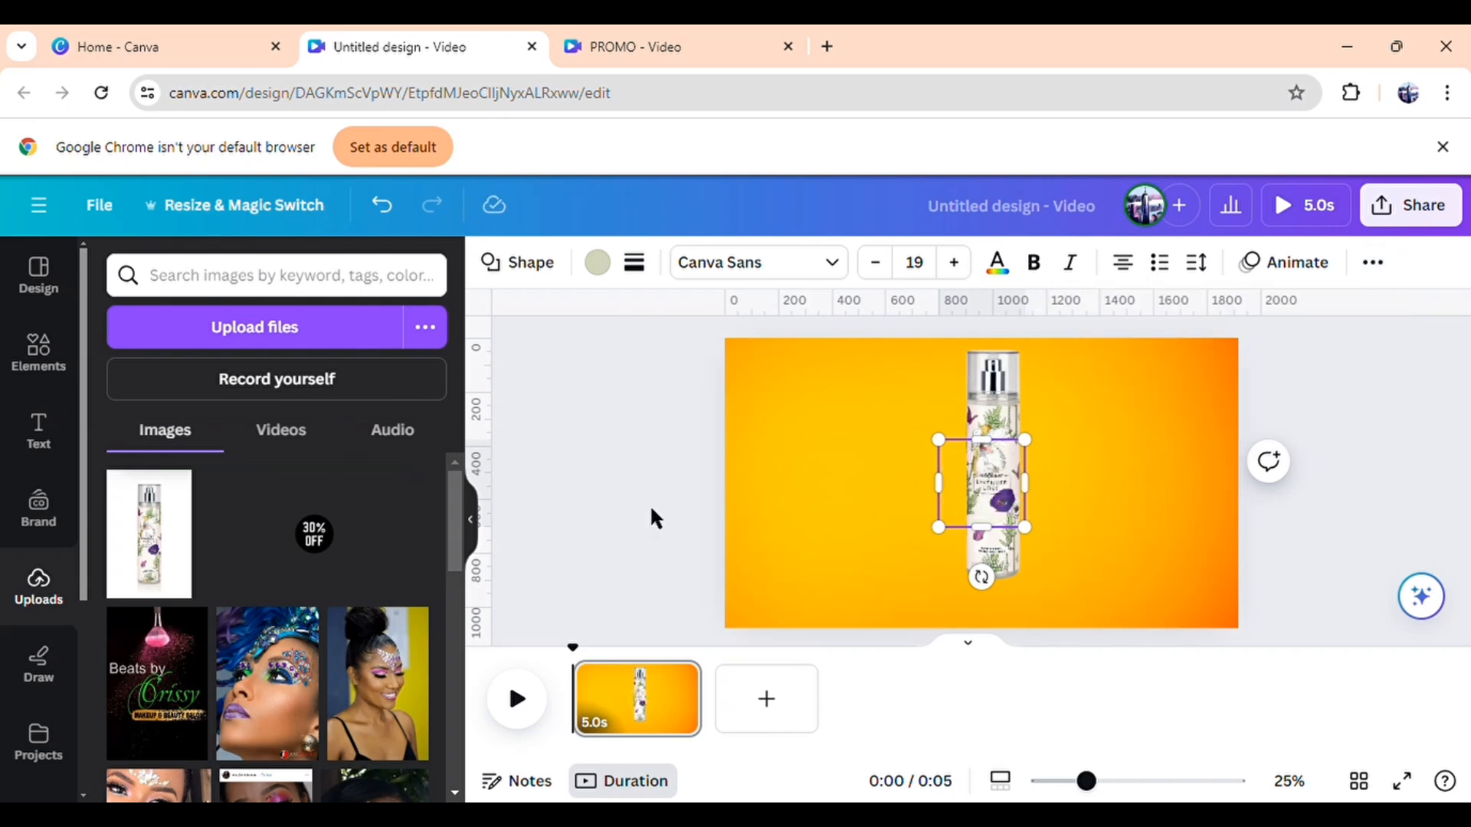
# Move the transparent circle over the bottle's base and group it with the bottle
pyautogui.moveTo(1024, 509); pyautogui.dragTo(1007, 586)
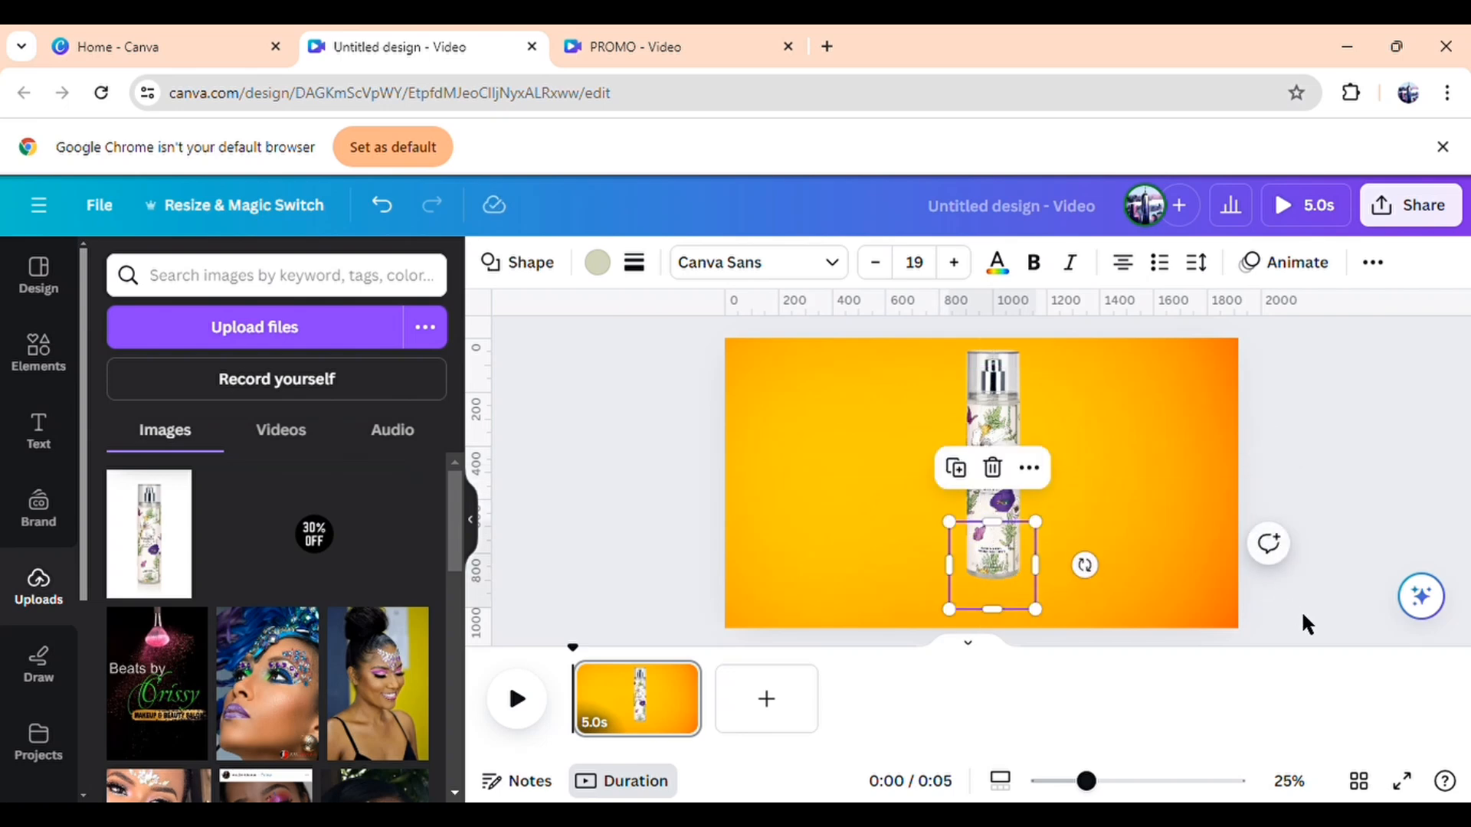
pyautogui.moveTo(1308, 611); pyautogui.dragTo(930, 544)
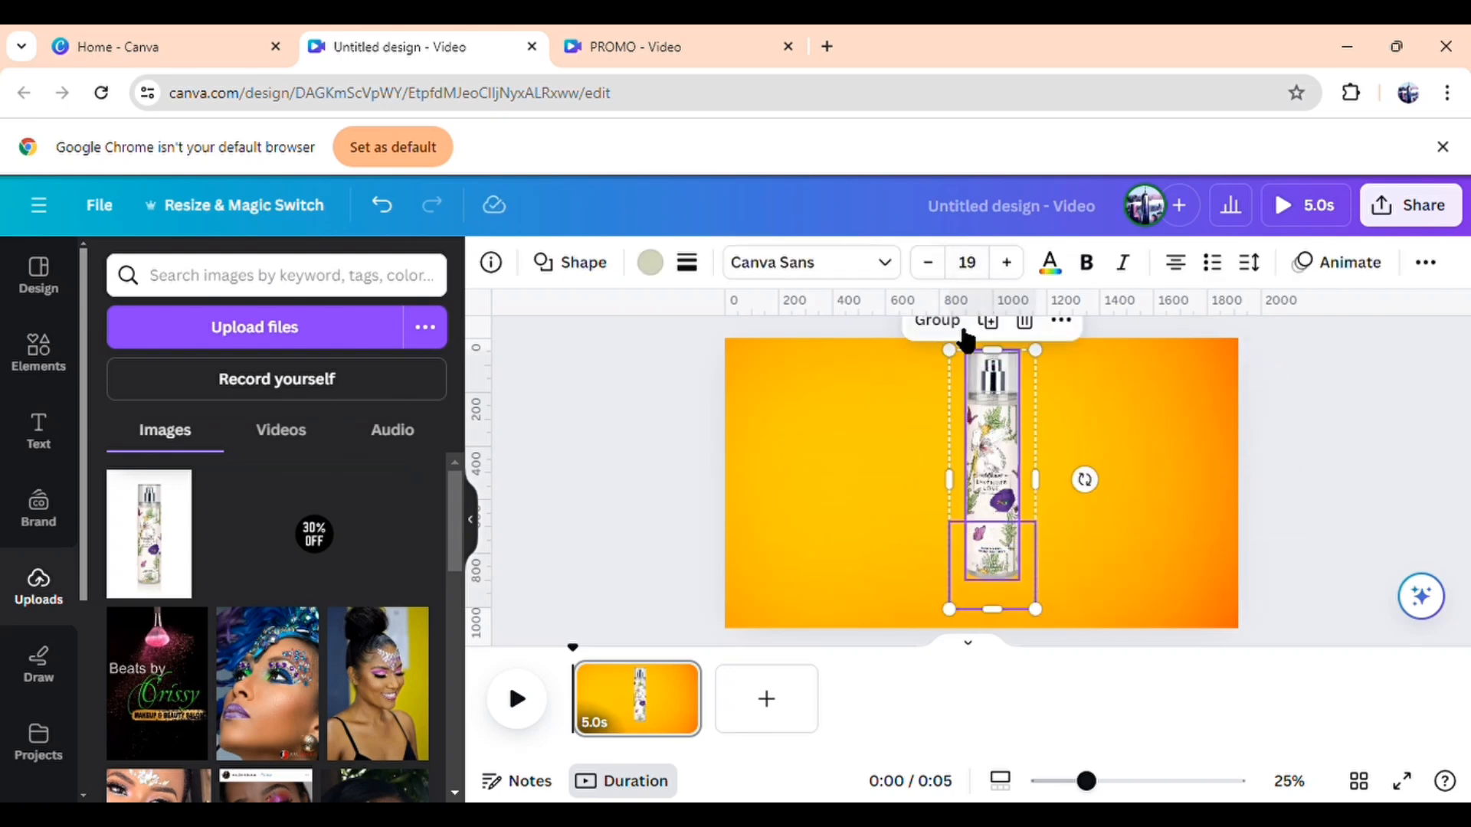
pyautogui.click(938, 322)
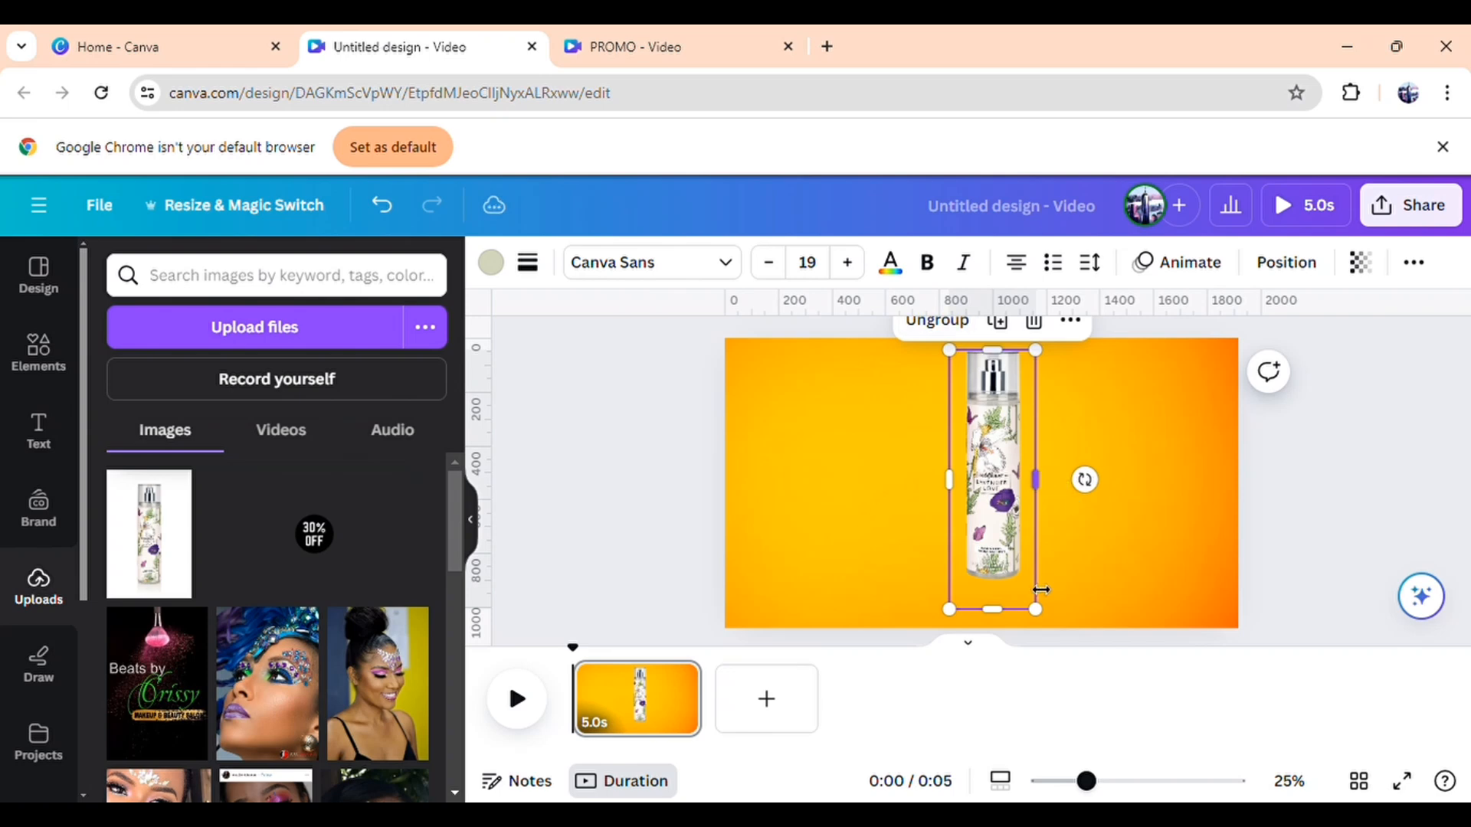
# Move the bottle group up off the page, leaving only its transparent lower end overlapping the page's upper edge
pyautogui.moveTo(1041, 590); pyautogui.dragTo(1039, 571)
pyautogui.click(990, 518)
pyautogui.moveTo(990, 518); pyautogui.dragTo(1005, 288)
pyautogui.click(1307, 530)
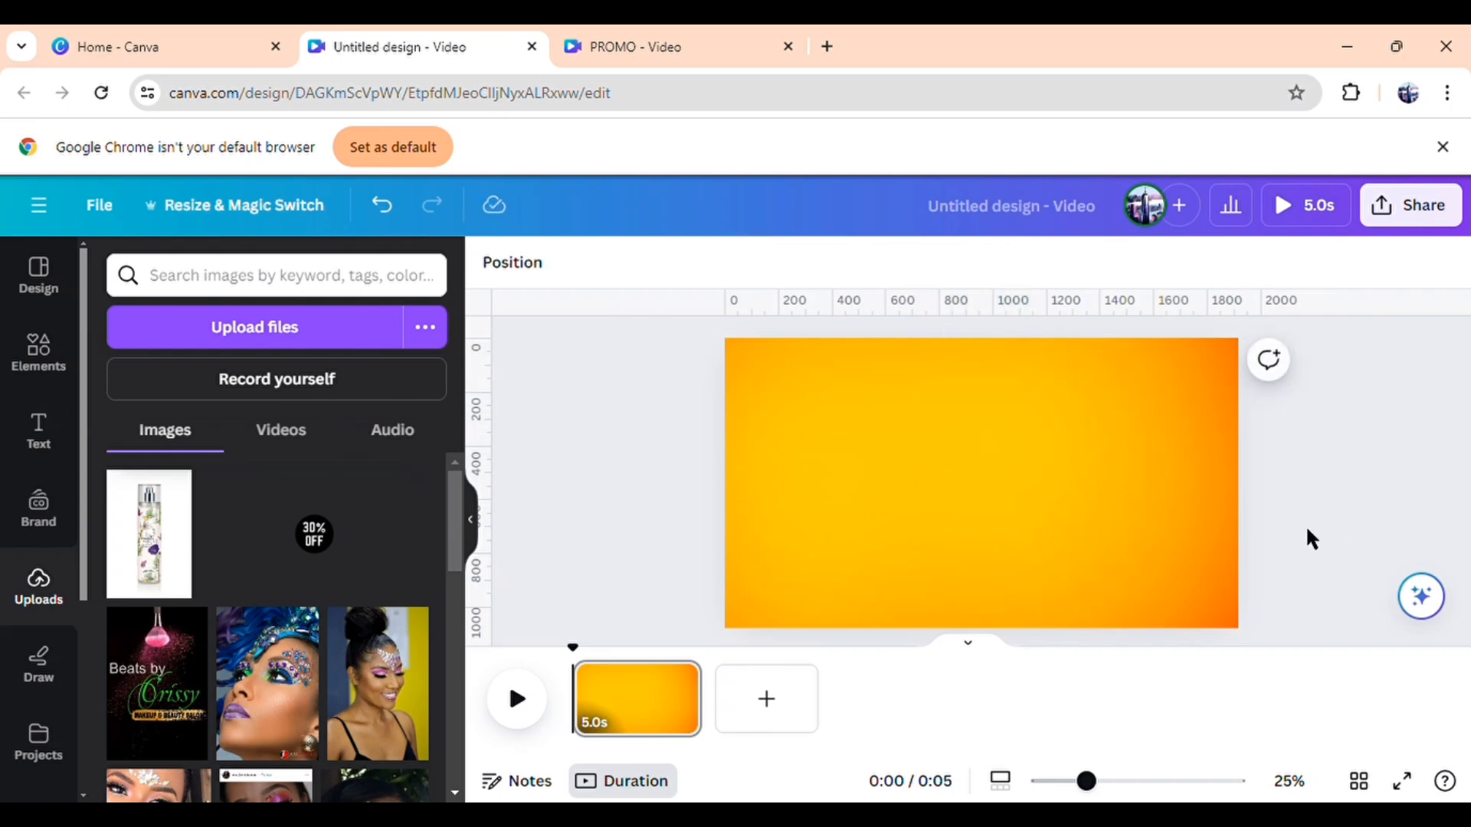
# Duplicate the page and set the durations to 12.0 s for the copy and 3.0 s for the first page
pyautogui.click(679, 680)
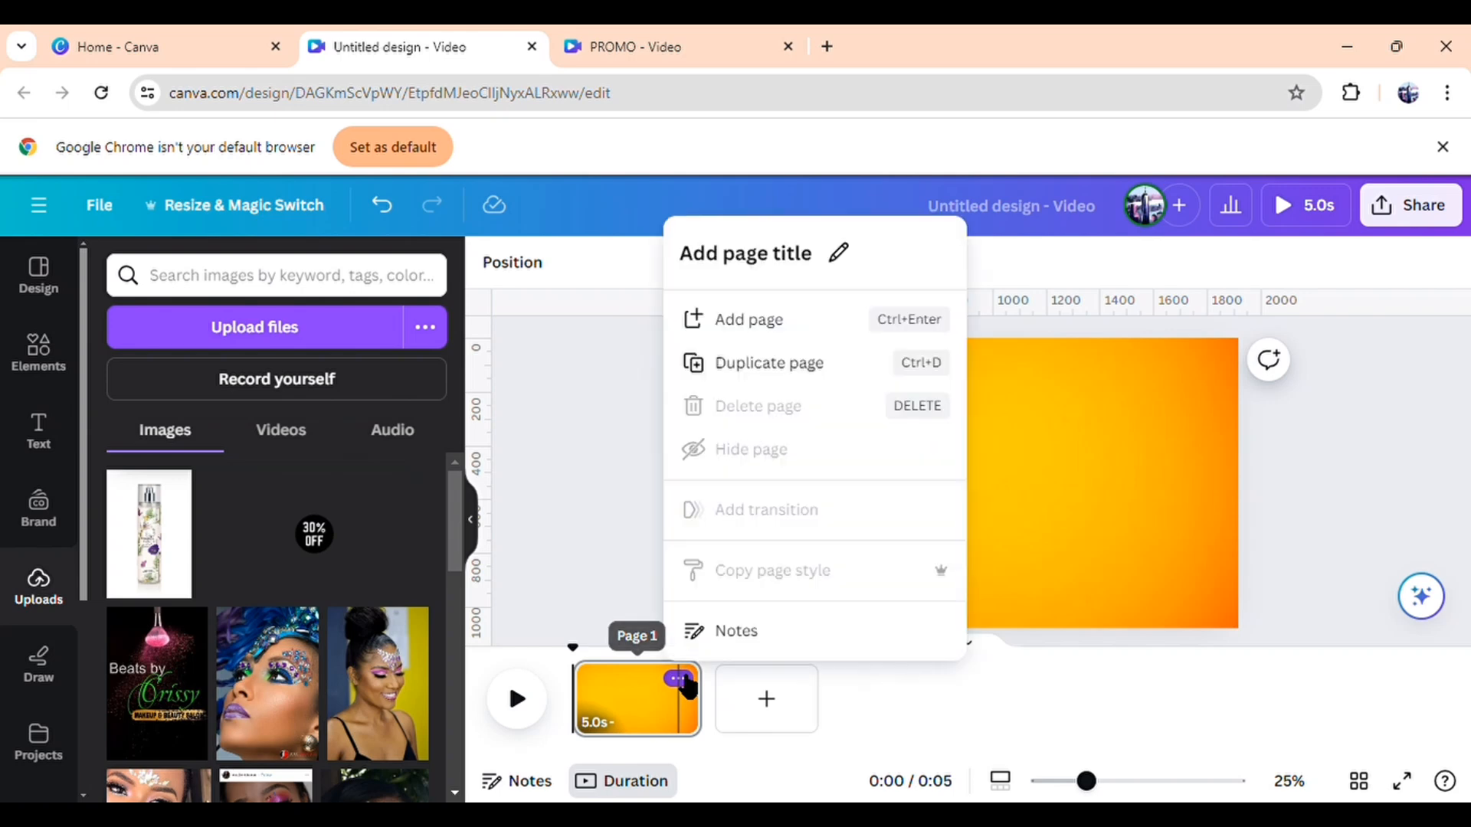
pyautogui.click(787, 346)
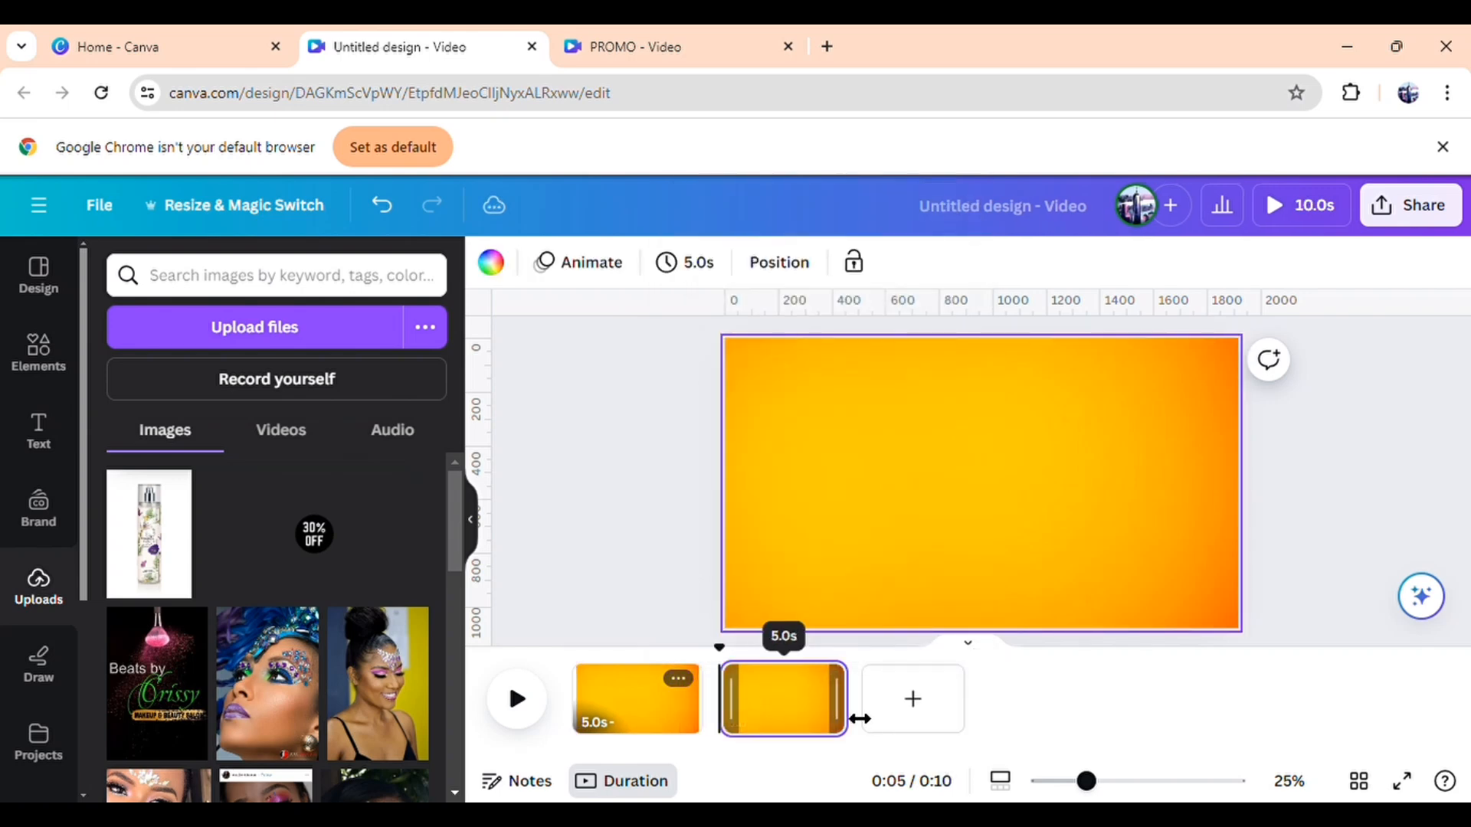
pyautogui.moveTo(860, 718); pyautogui.dragTo(1043, 724)
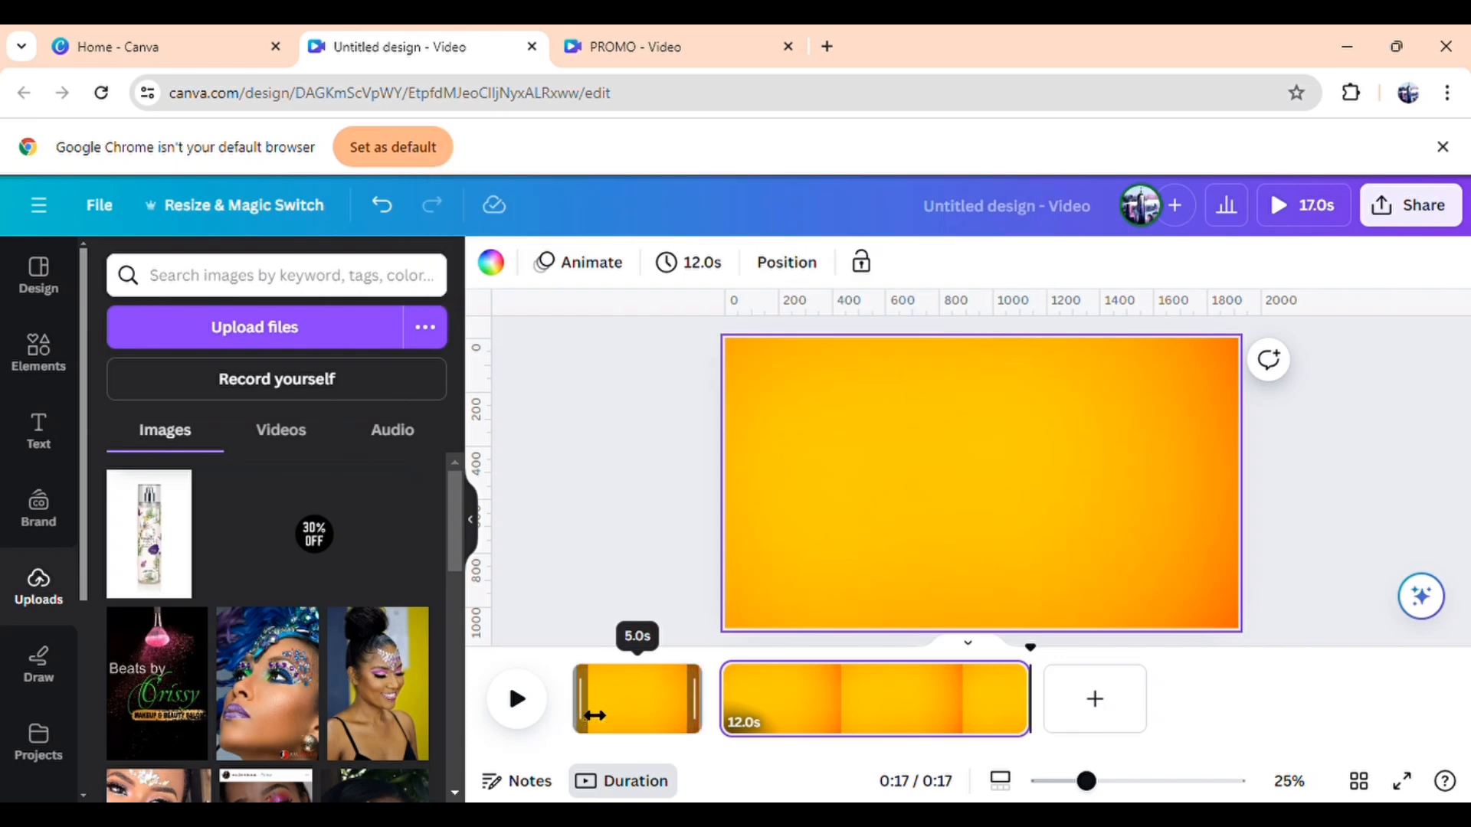
pyautogui.moveTo(604, 715); pyautogui.dragTo(647, 718)
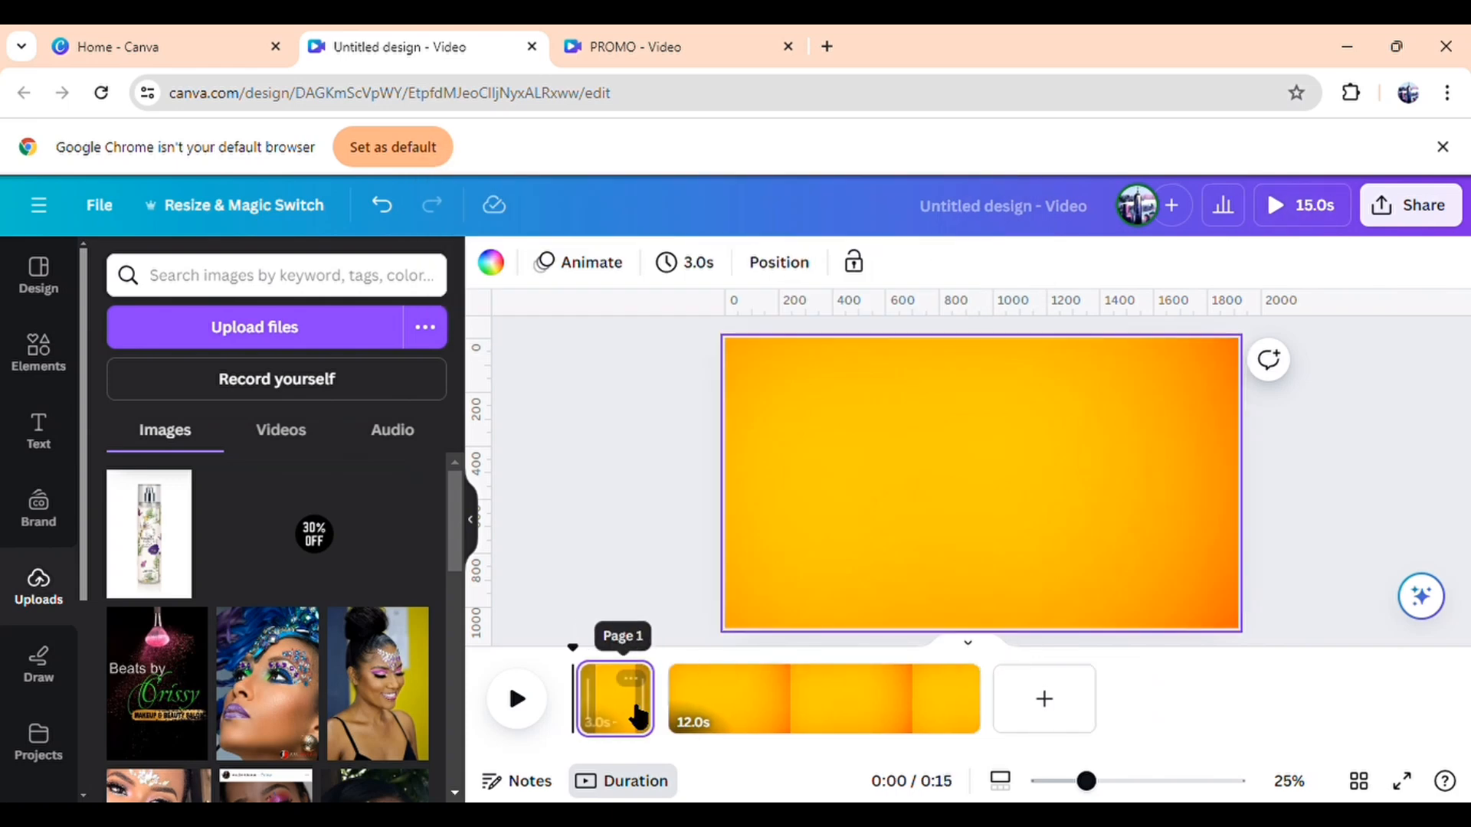
# On the second page, move the bottle group back down to the centre of the page
pyautogui.click(813, 717)
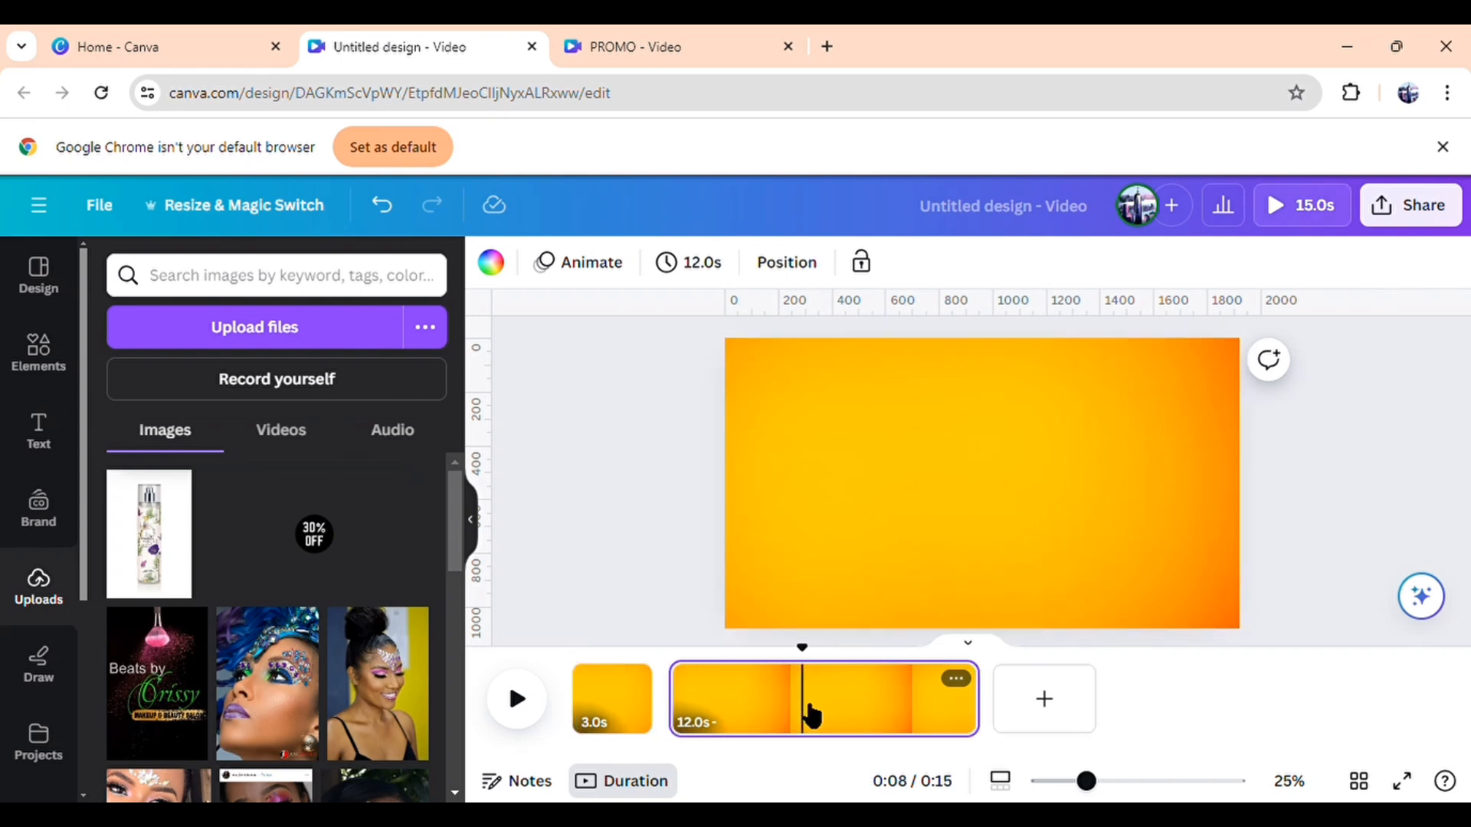
pyautogui.click(990, 341)
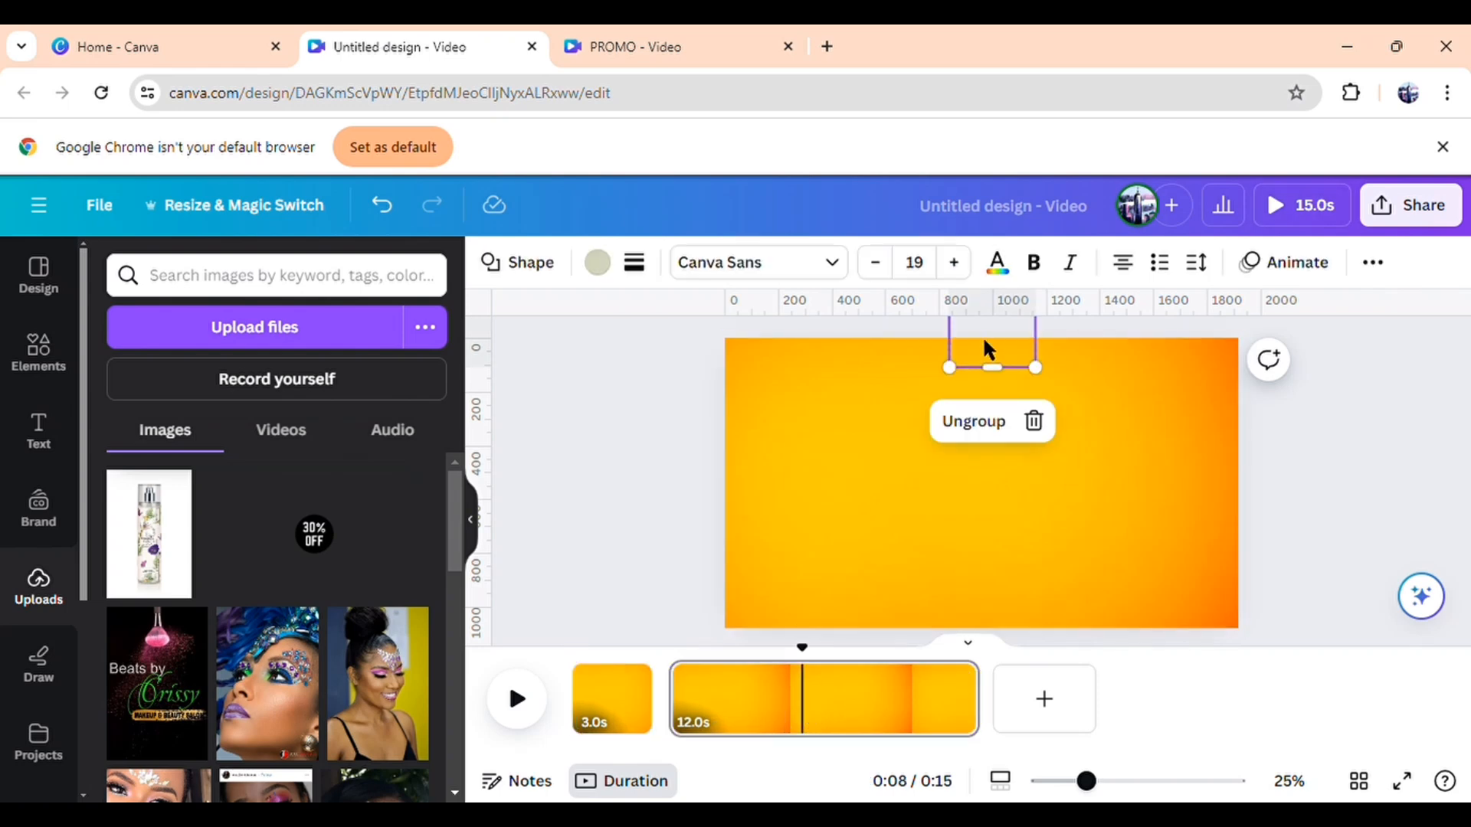
pyautogui.moveTo(987, 351); pyautogui.dragTo(970, 607)
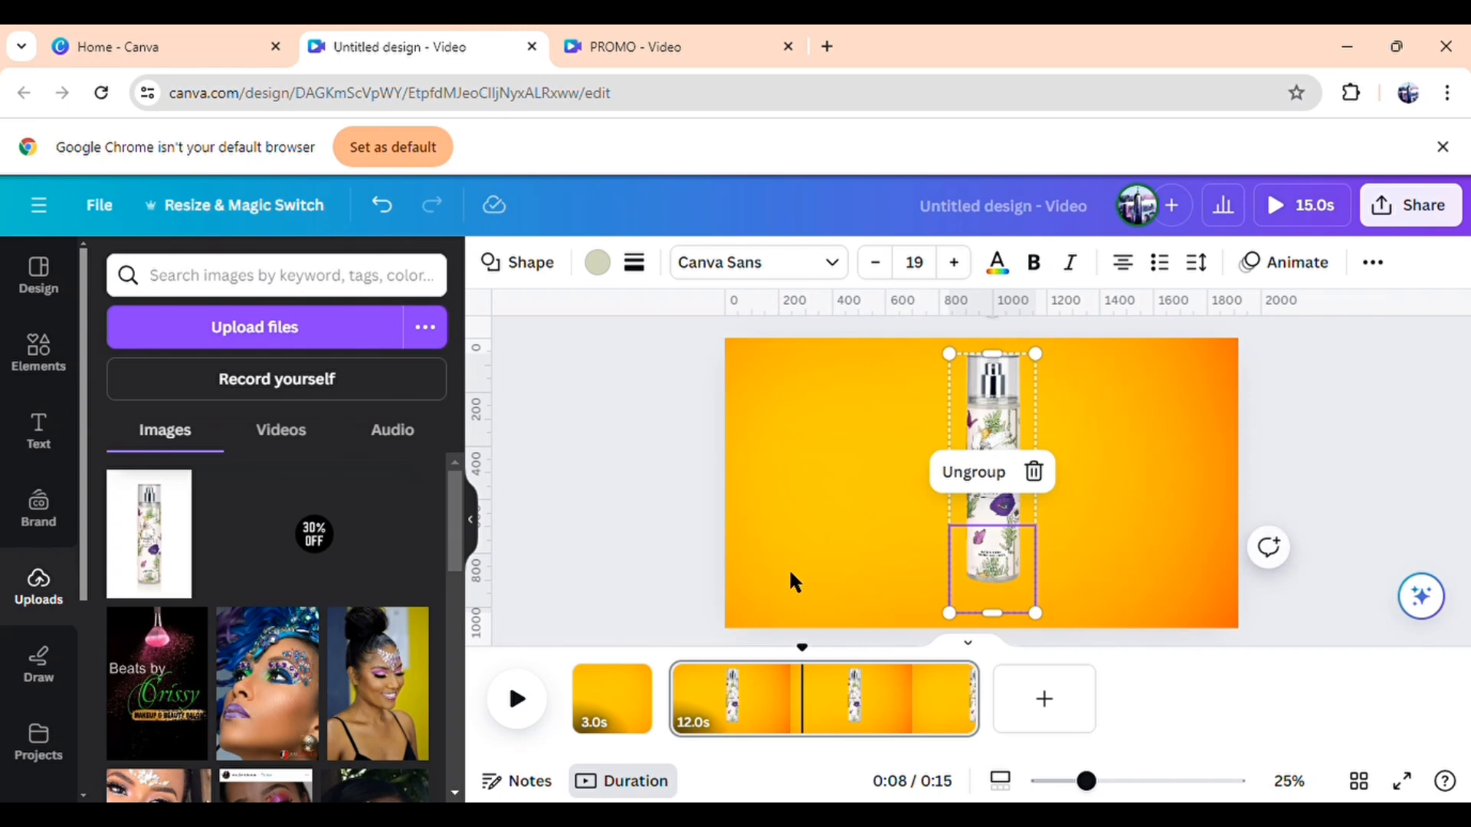
pyautogui.click(590, 547)
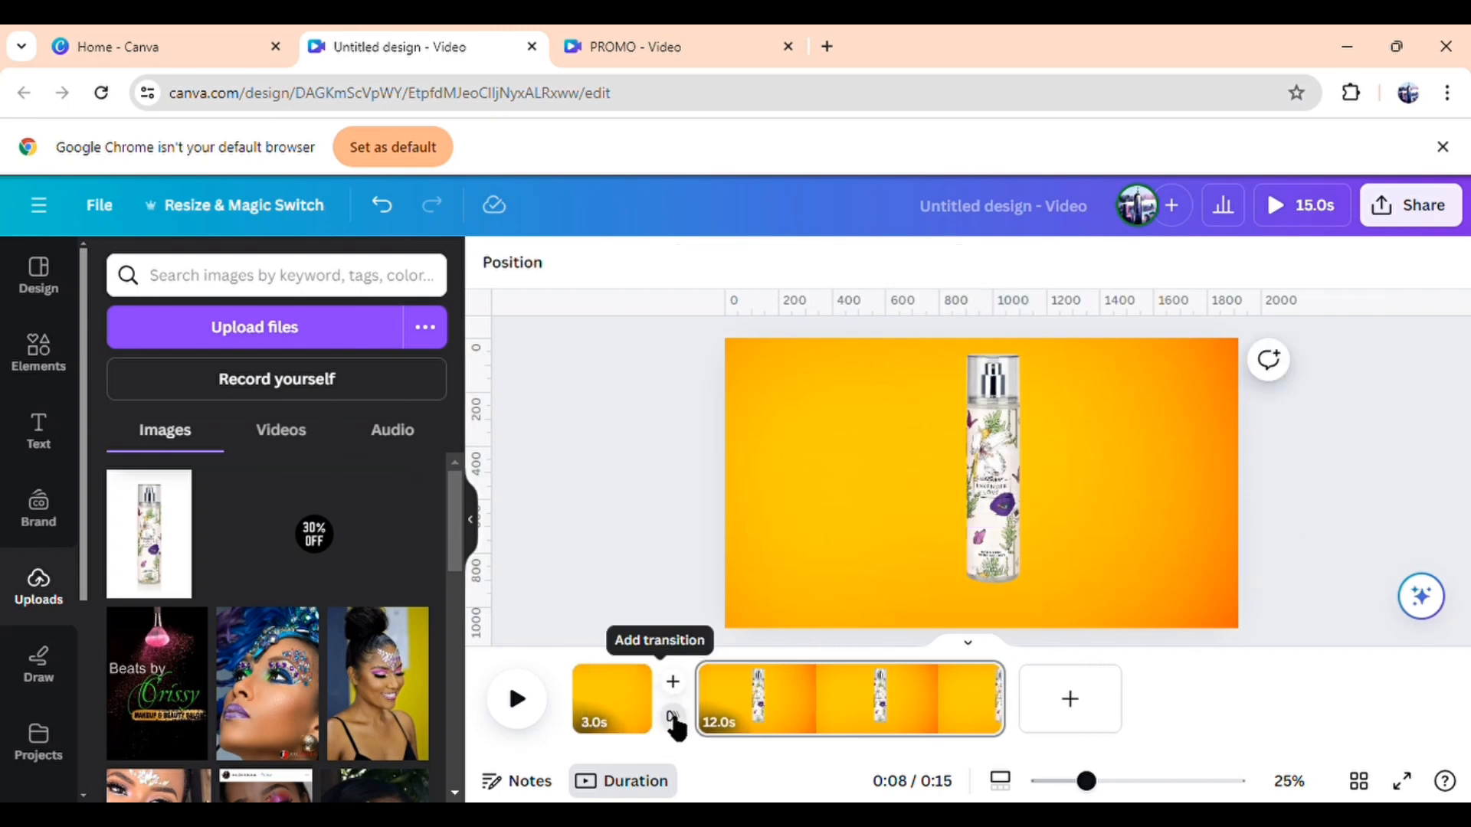
# Add a 1.5-second Match & Move transition between the two pages and trim the first page to 1.9 s
pyautogui.click(675, 720)
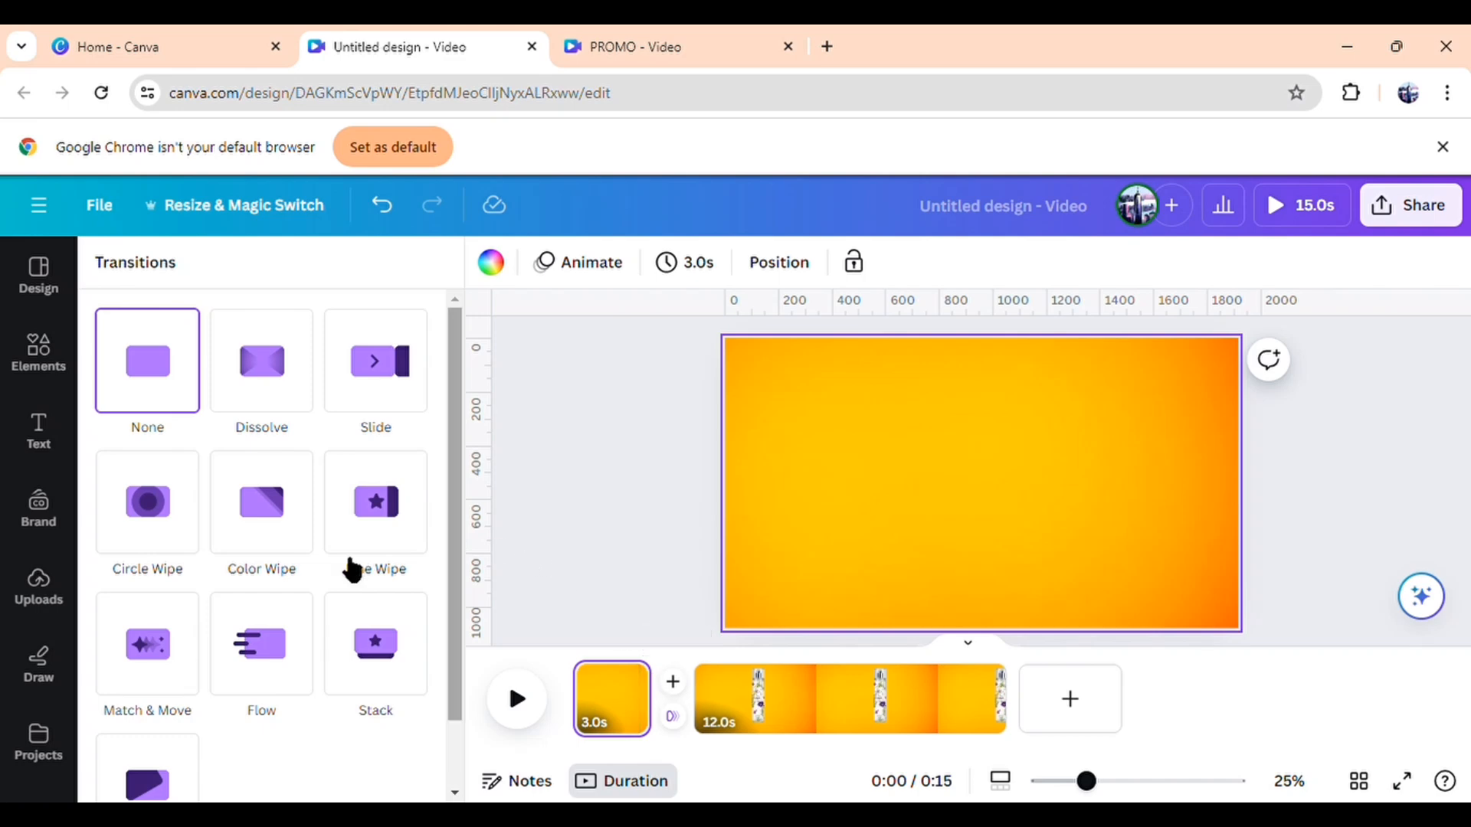
pyautogui.click(142, 680)
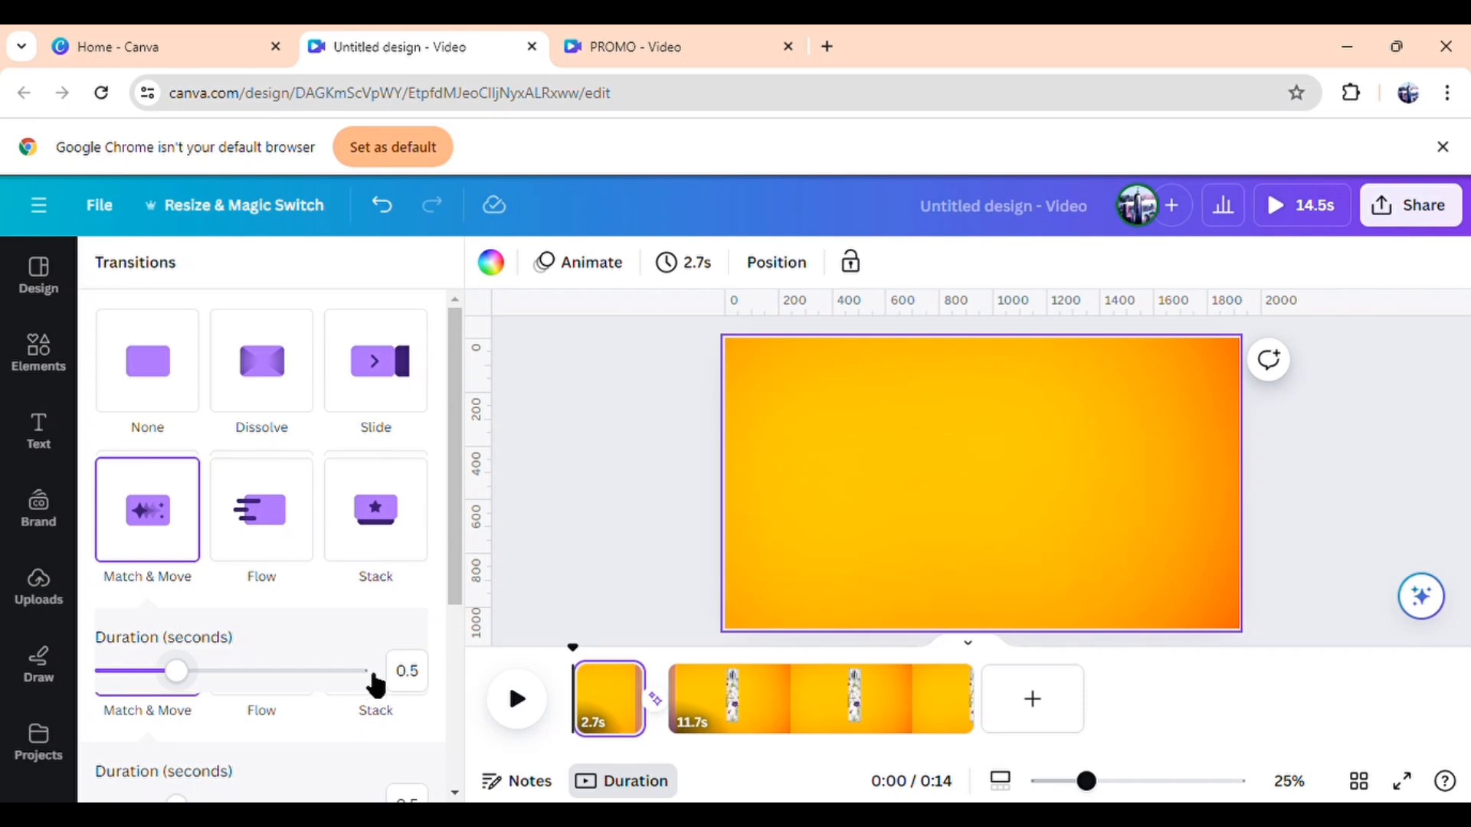
pyautogui.click(375, 681)
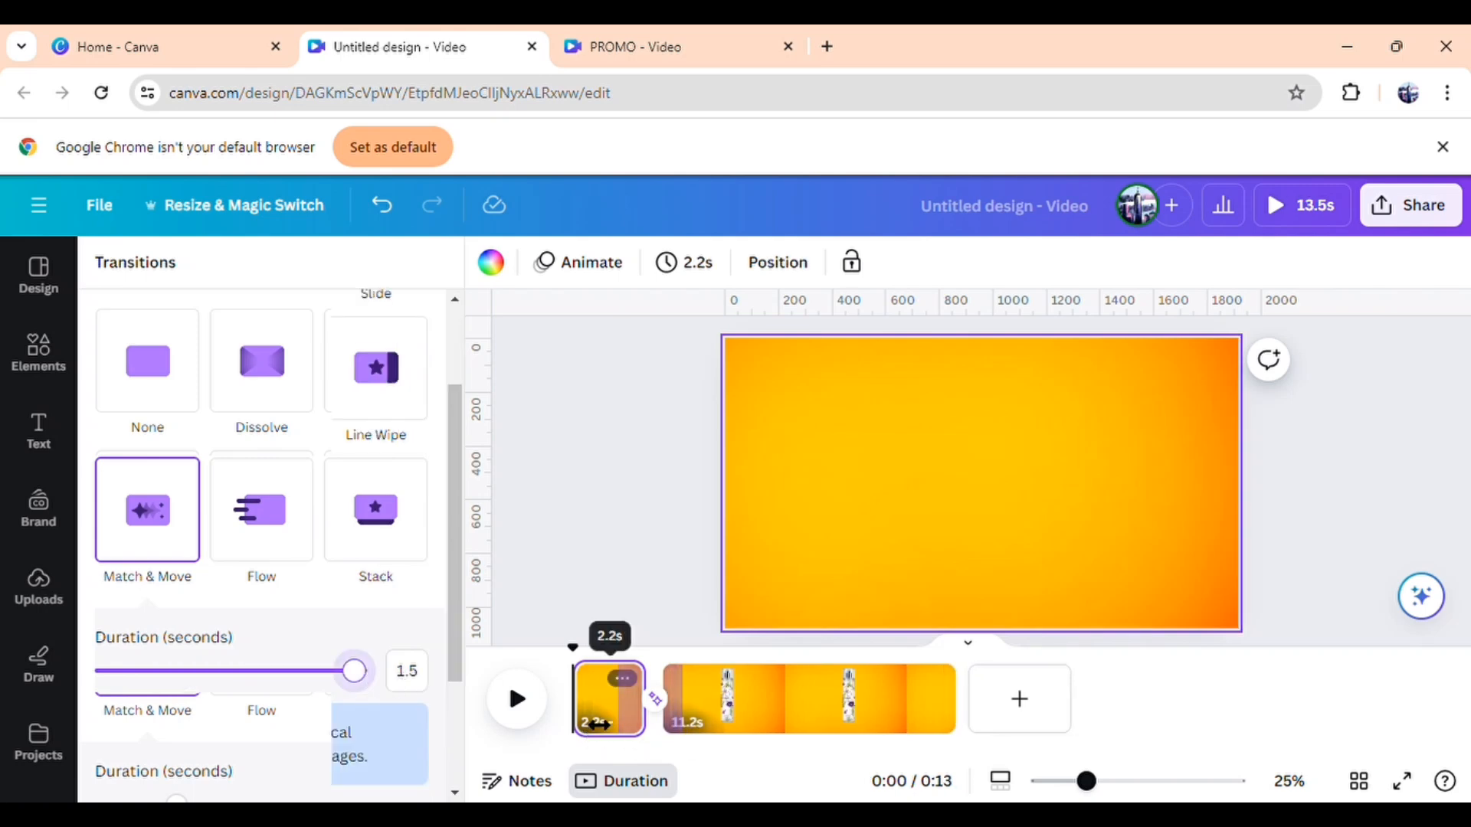
pyautogui.moveTo(594, 712); pyautogui.dragTo(603, 712)
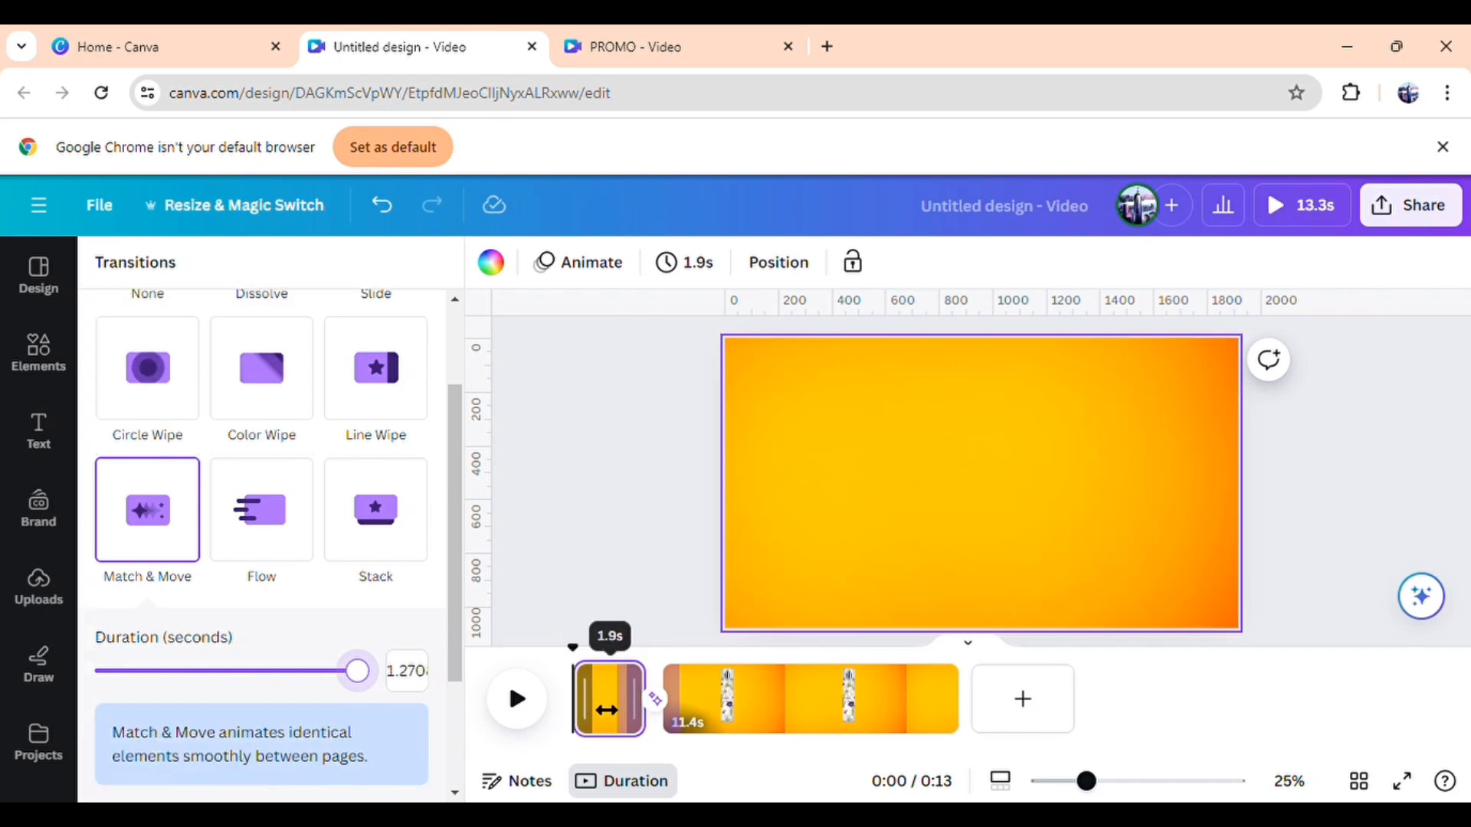
# Add the recently used lavender bunch to the second page, shrink it to about 773 px wide and place it over the bottle's lower left side
pyautogui.click(736, 701)
pyautogui.click(994, 526)
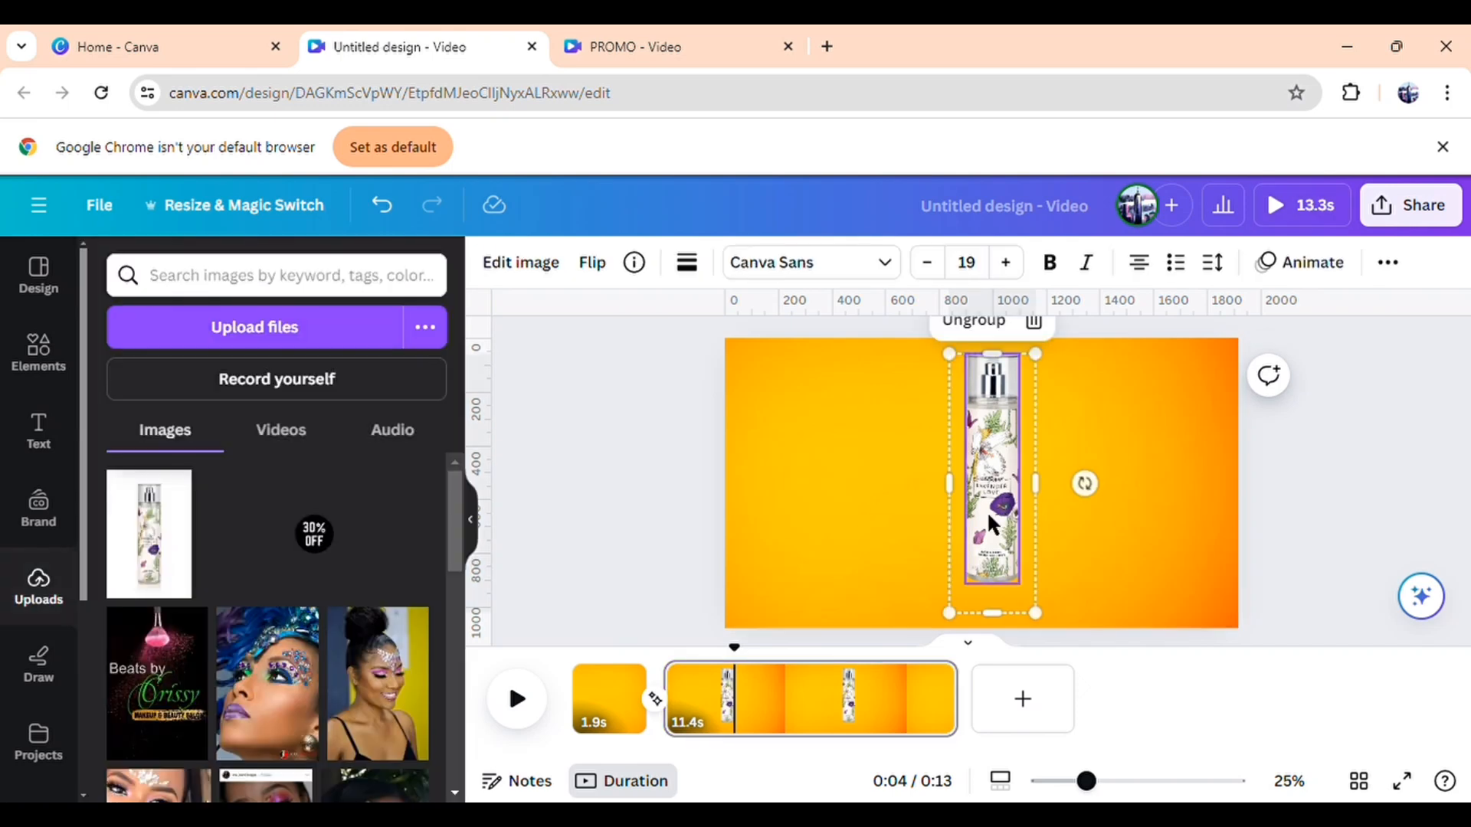
pyautogui.click(39, 353)
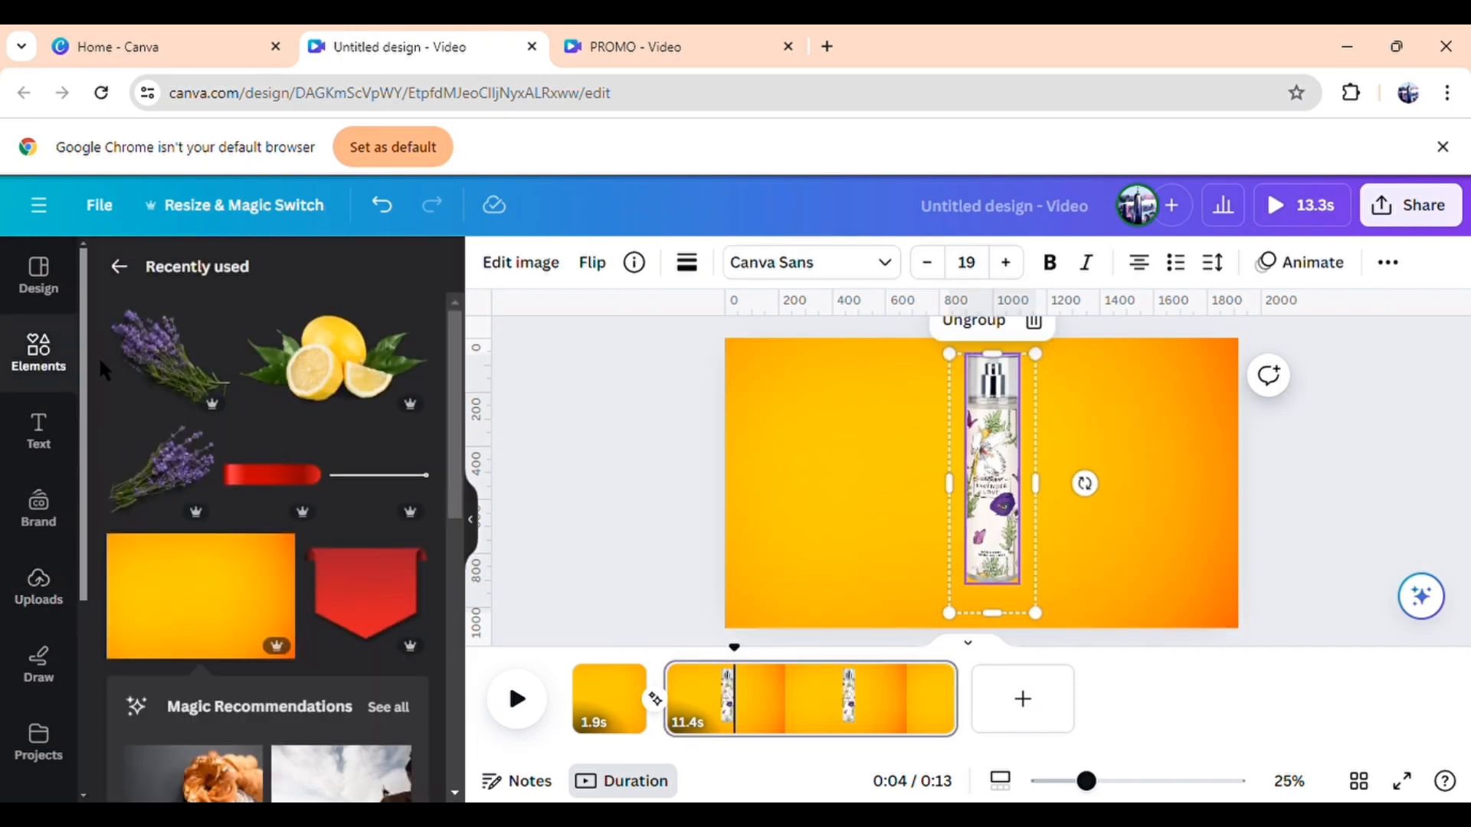
pyautogui.click(187, 379)
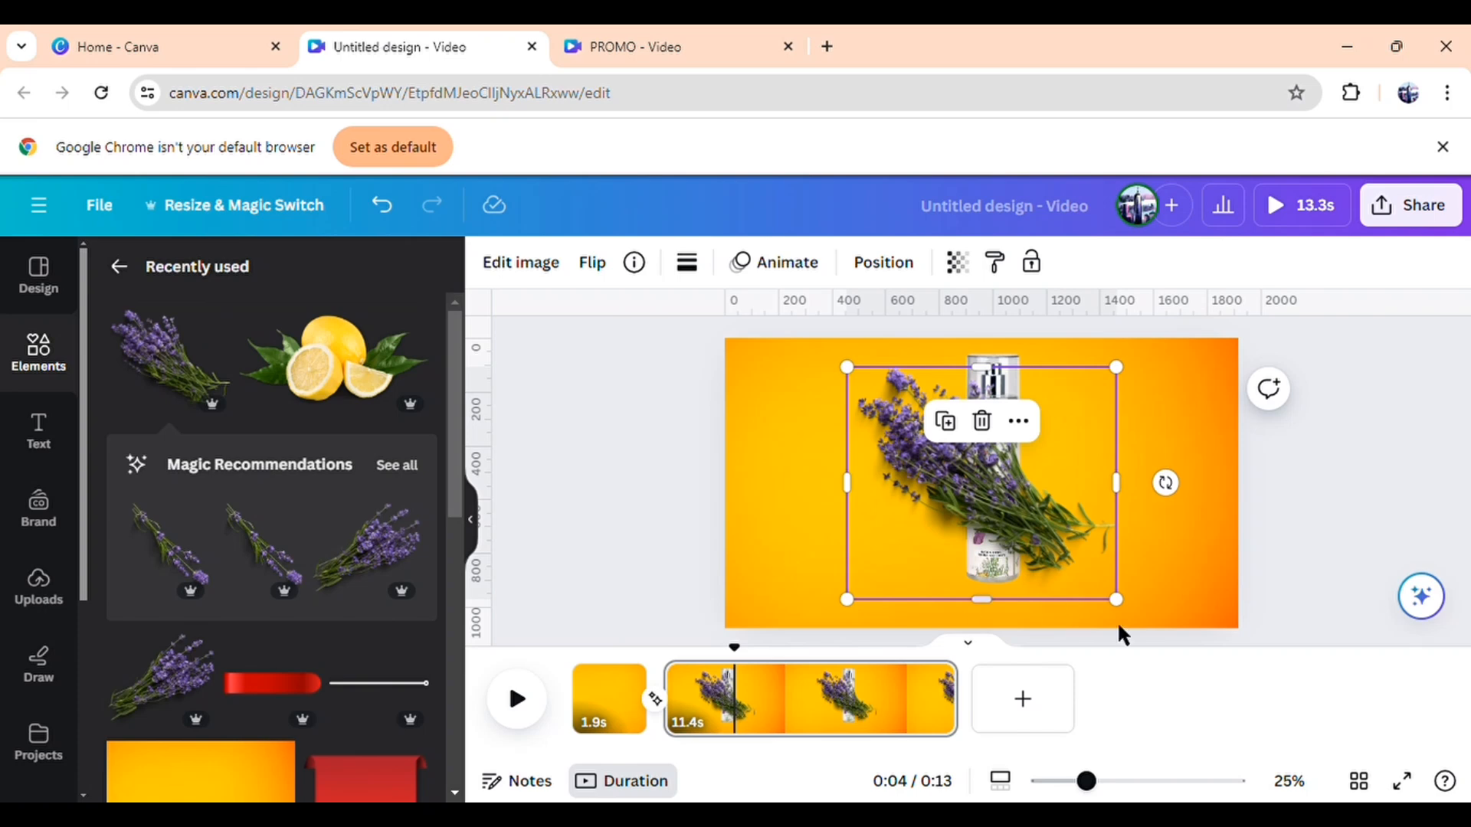
pyautogui.moveTo(1136, 614); pyautogui.dragTo(1073, 540)
pyautogui.moveTo(1002, 491); pyautogui.dragTo(1000, 567)
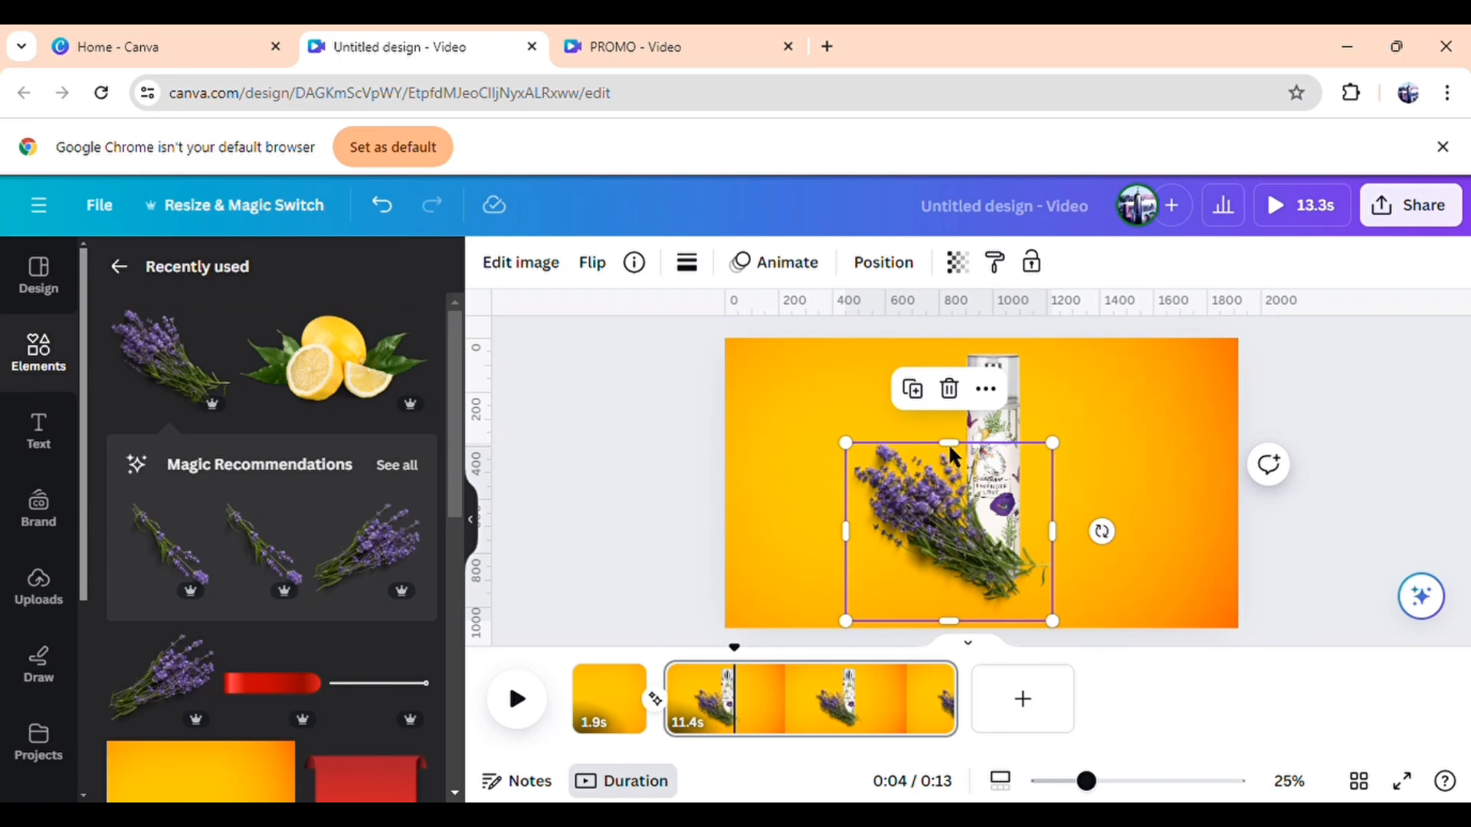
# Send the lavender behind the bottle, reduce it to about 680 px wide and position it at the bottle's lower left side
pyautogui.click(904, 277)
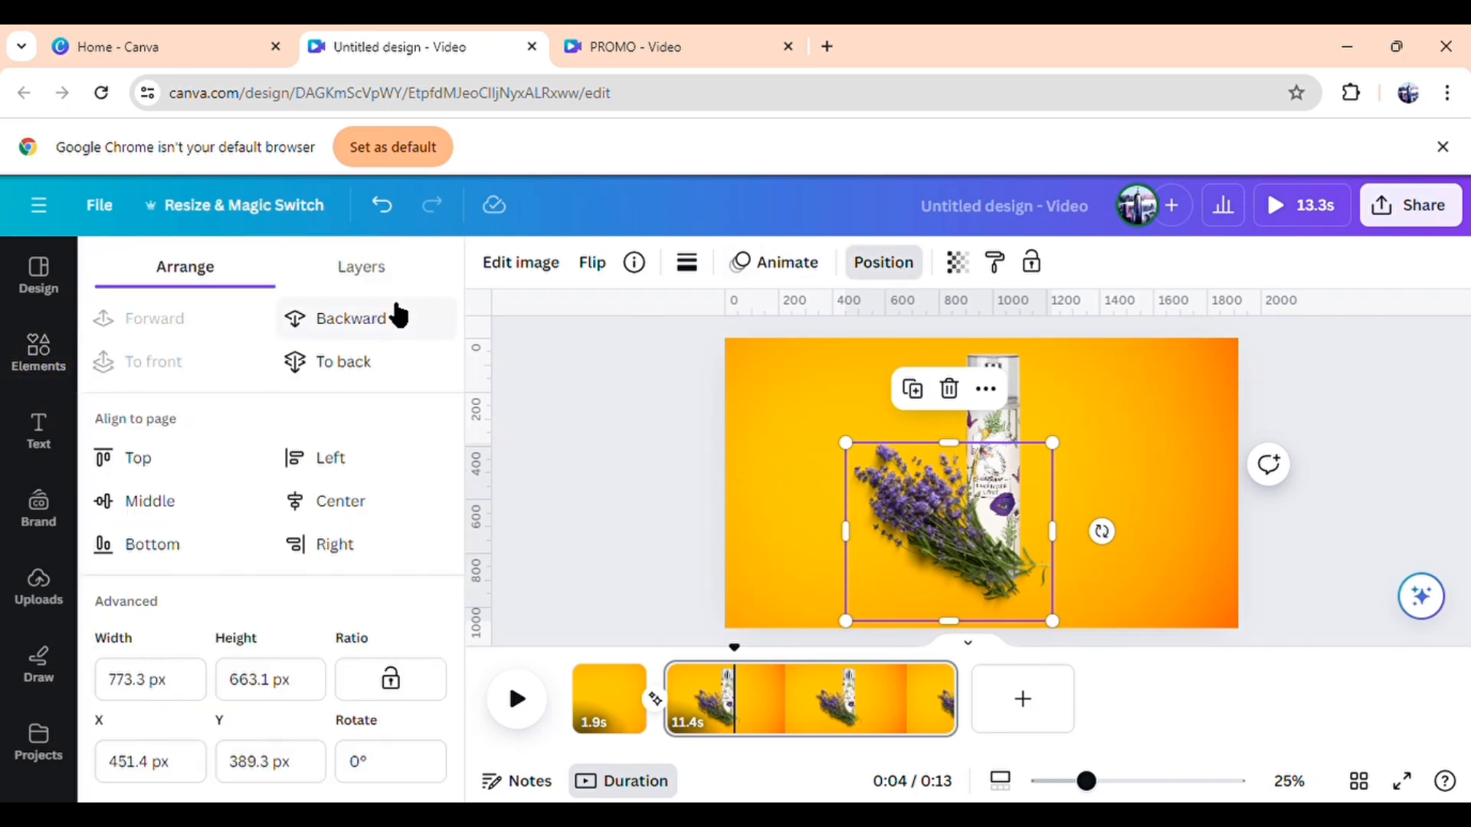
pyautogui.click(343, 369)
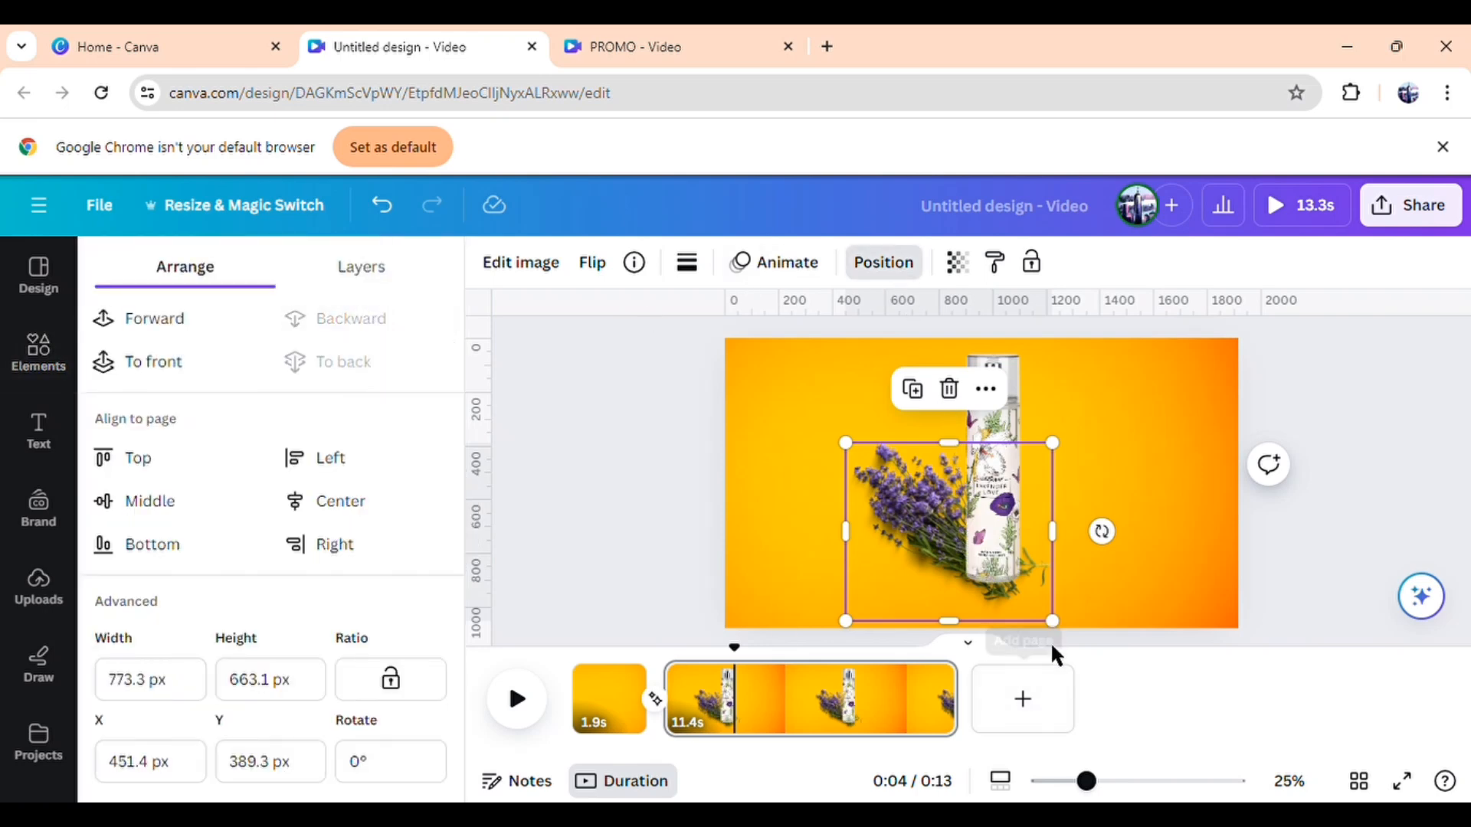
pyautogui.moveTo(1065, 637); pyautogui.dragTo(1034, 602)
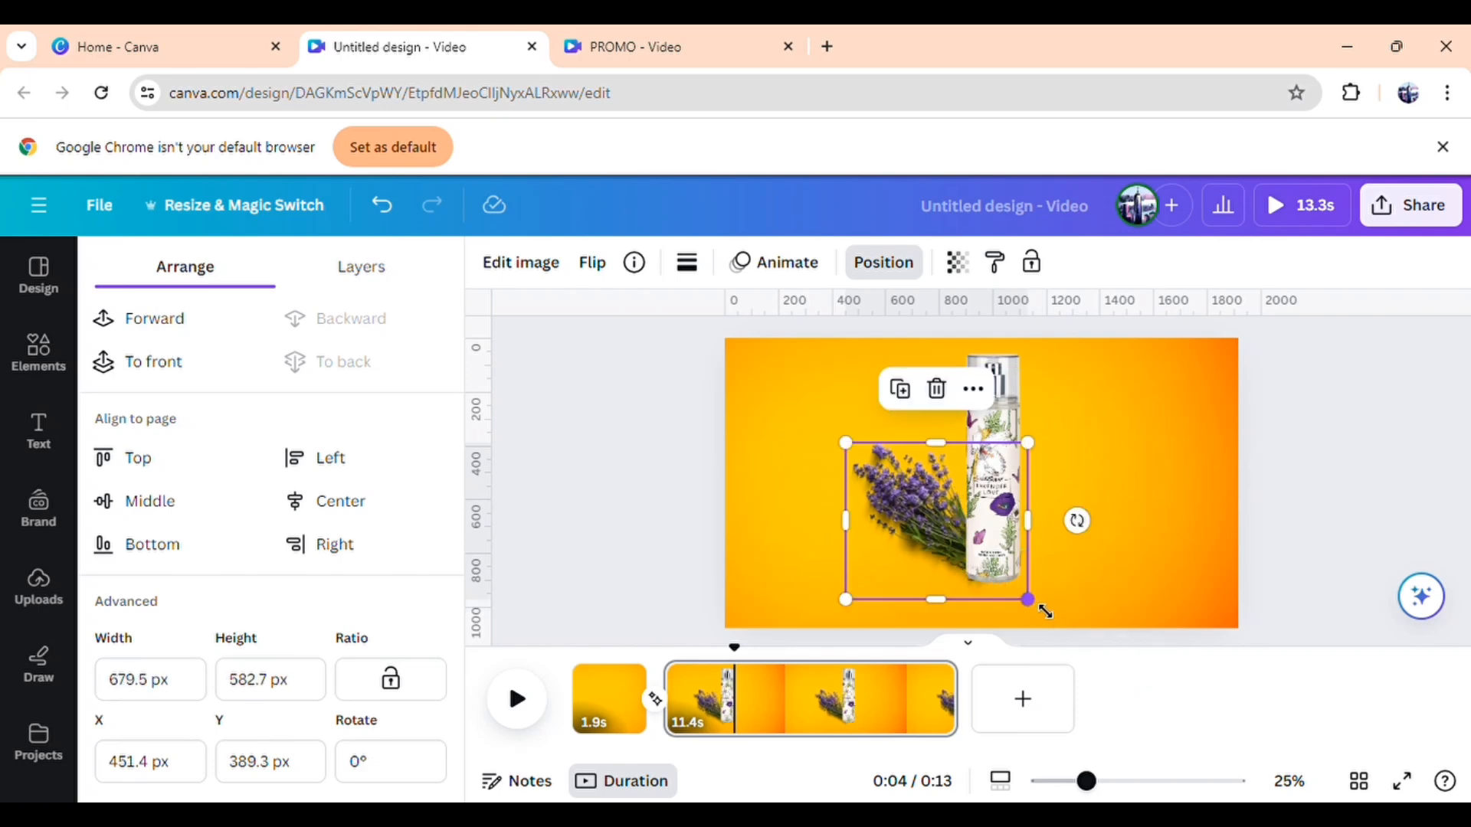
pyautogui.moveTo(918, 530)
pyautogui.mouseDown()
pyautogui.moveTo(916, 545)
pyautogui.moveTo(936, 546)
pyautogui.mouseUp()
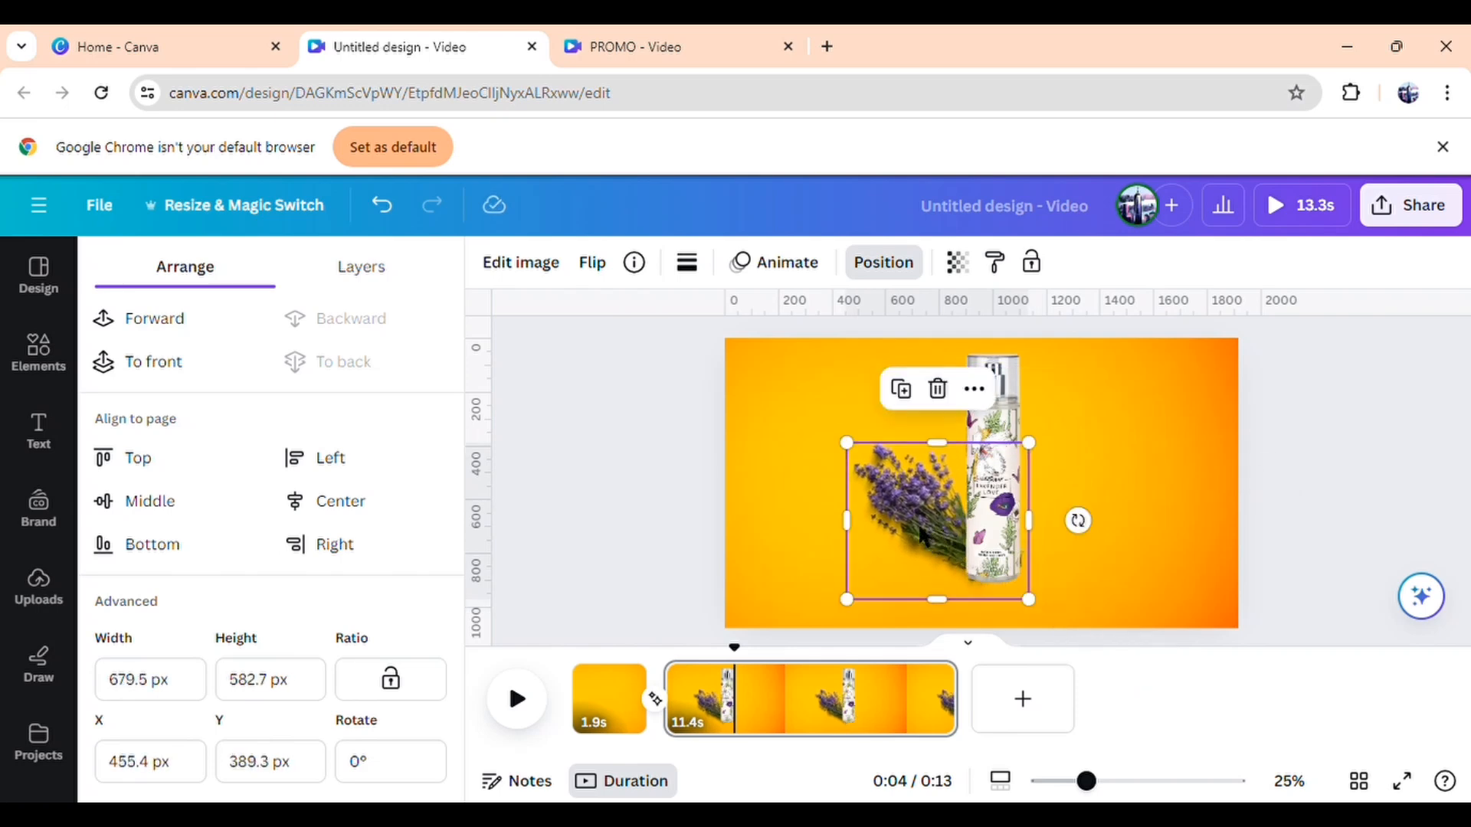
# Give the lavender a Pan animation on enter in the leftward direction and nudge the image slightly left
pyautogui.click(802, 276)
pyautogui.scroll(-2, 335, 618)
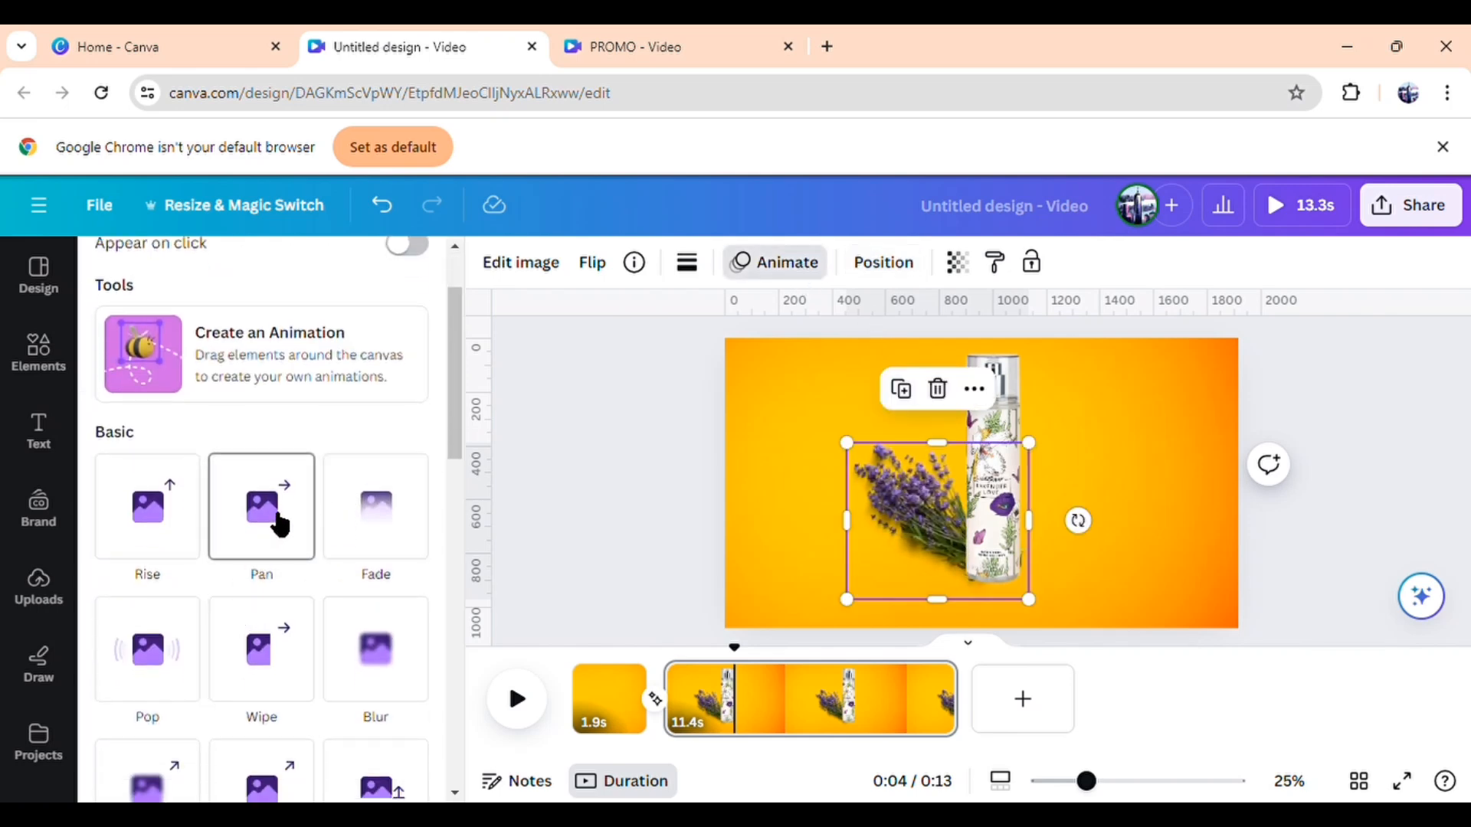
pyautogui.click(276, 520)
pyautogui.scroll(-3, 265, 560)
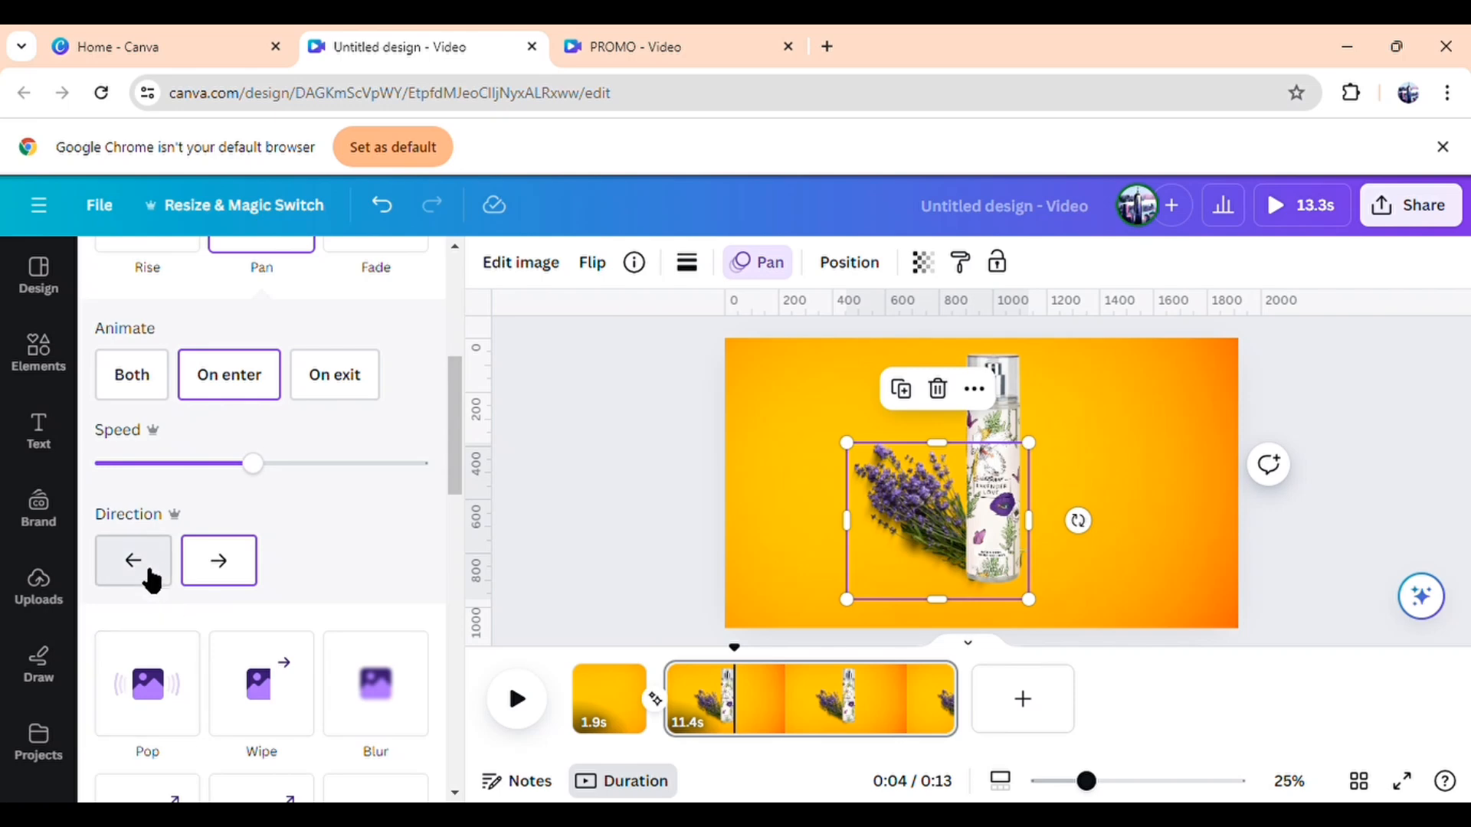
pyautogui.click(152, 576)
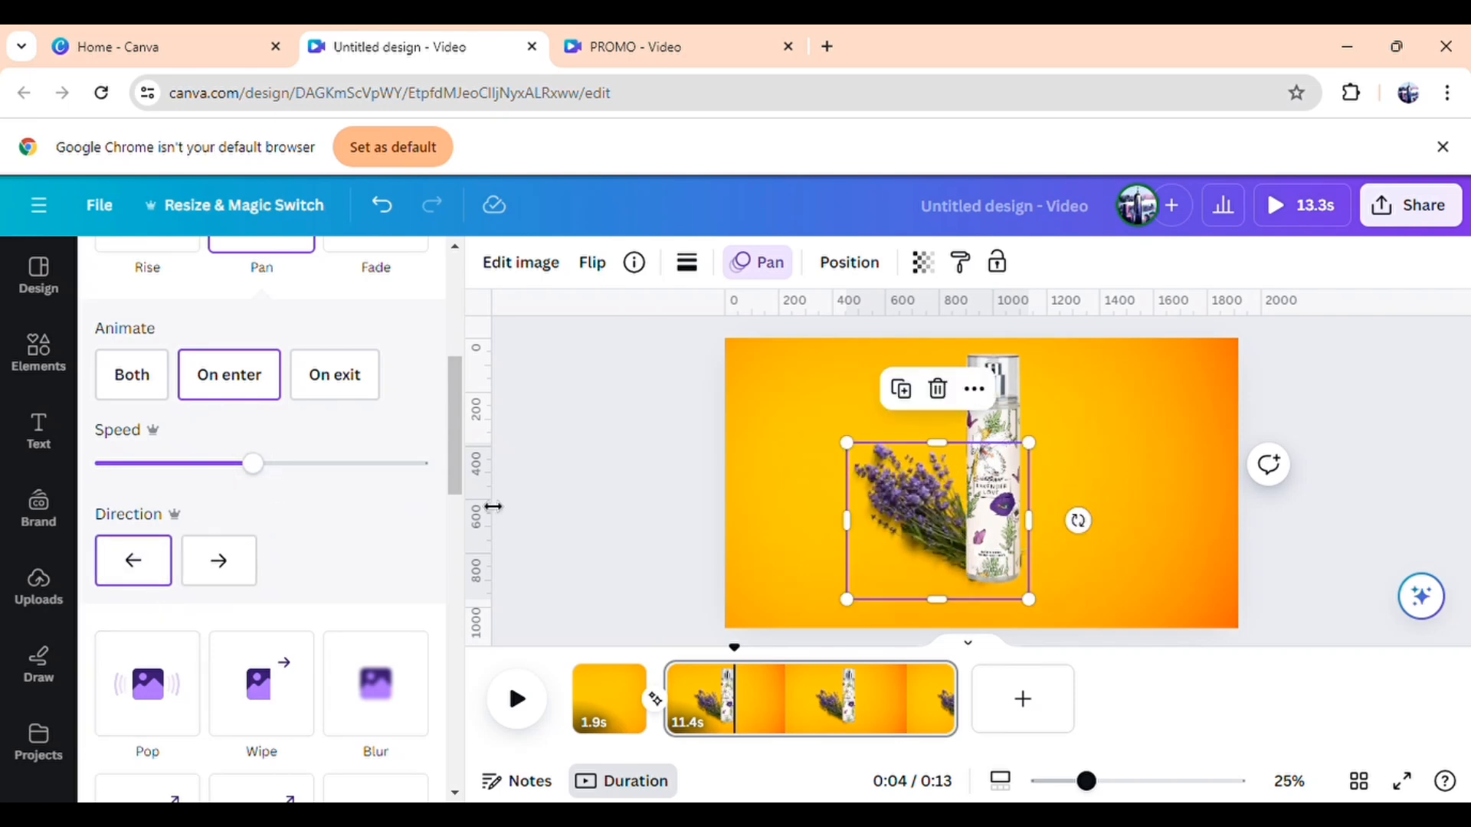
pyautogui.click(550, 511)
pyautogui.click(936, 535)
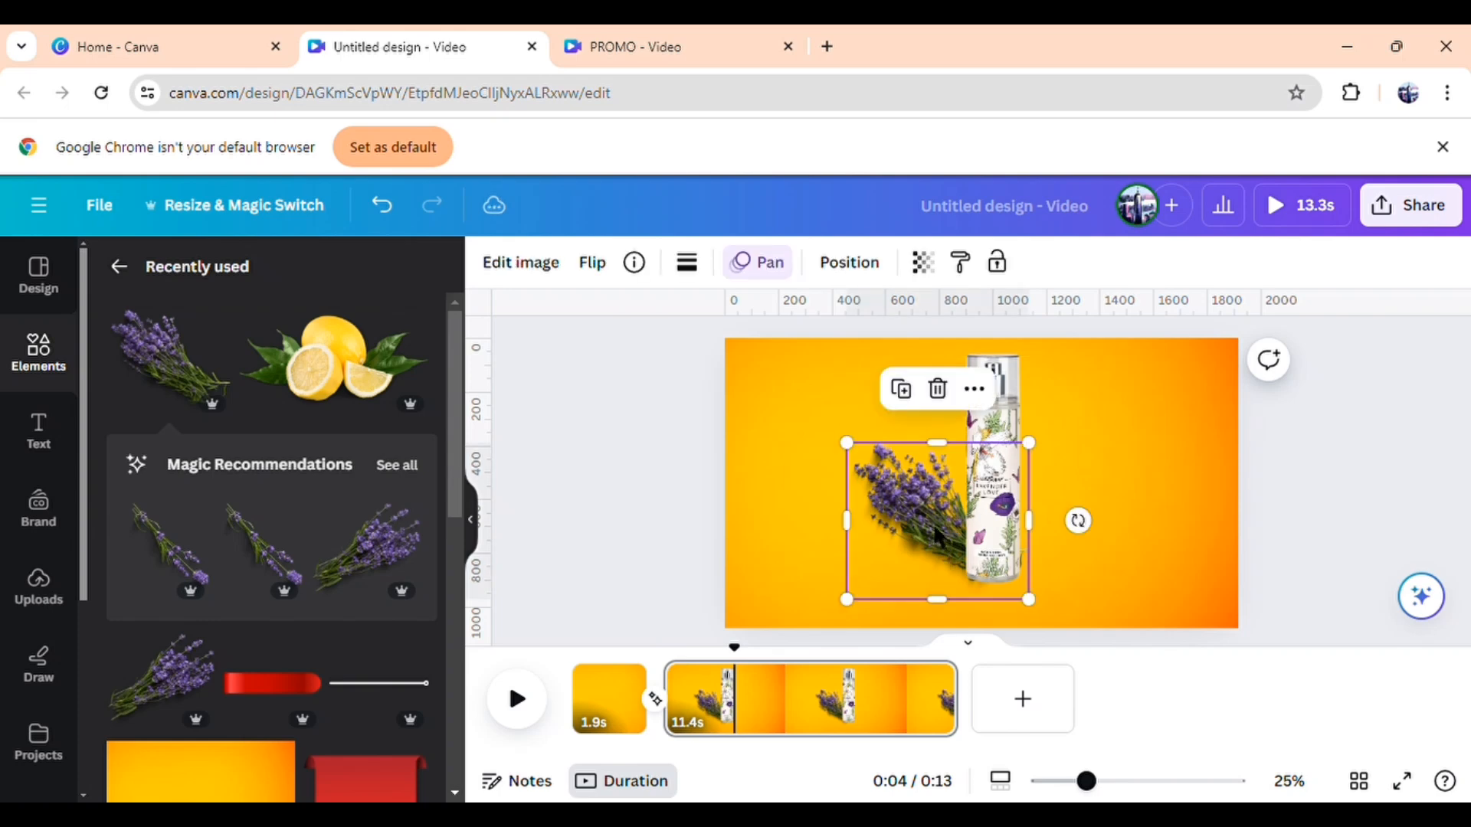
pyautogui.moveTo(951, 544); pyautogui.dragTo(947, 545)
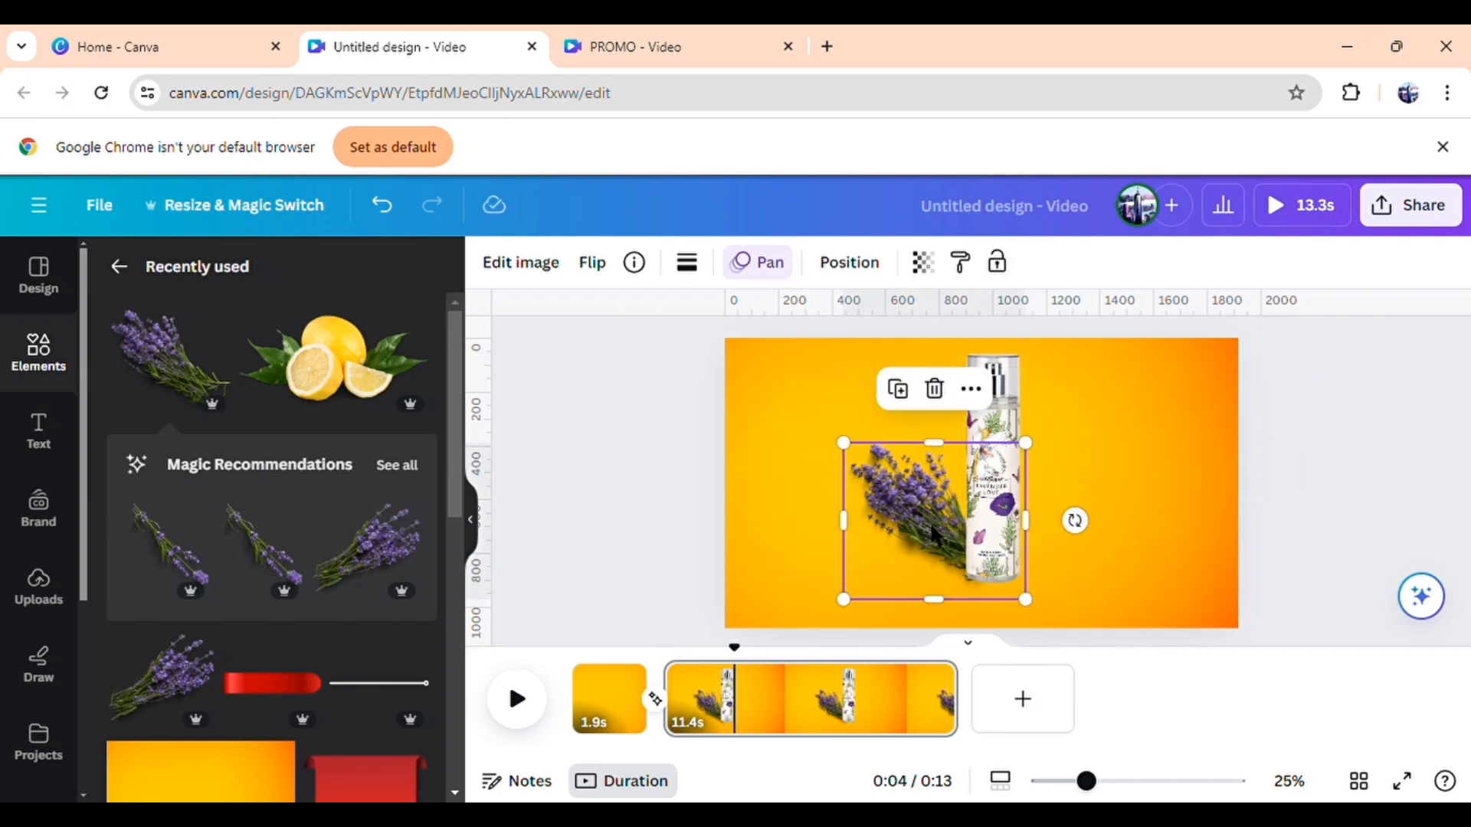
# Duplicate the lavender, flip the copy horizontally and place it as a mirror image at the bottle's right side
pyautogui.click(900, 391)
pyautogui.moveTo(922, 543); pyautogui.dragTo(1070, 549)
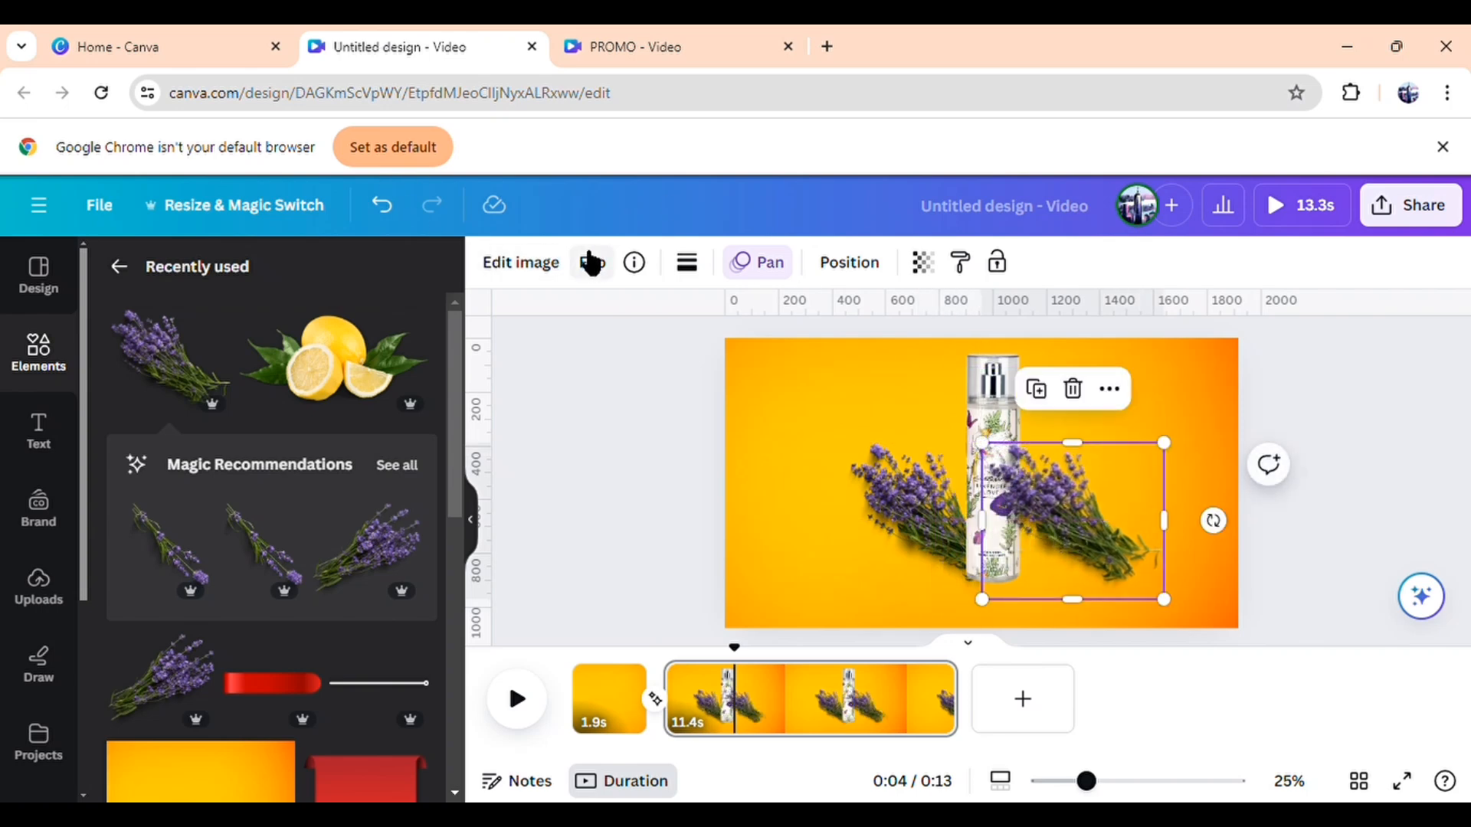
pyautogui.click(607, 274)
pyautogui.click(603, 319)
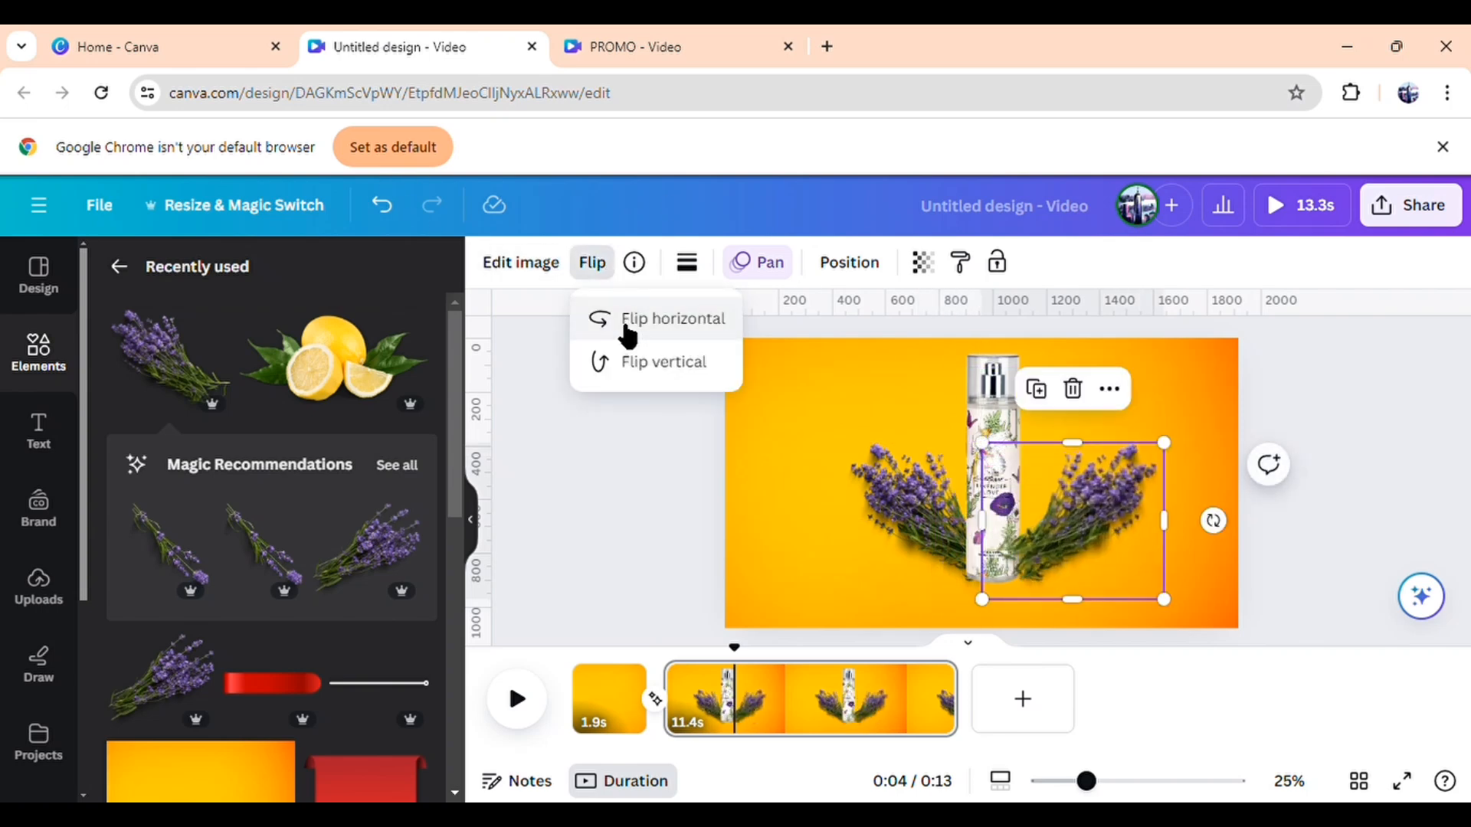
pyautogui.moveTo(998, 522); pyautogui.dragTo(1047, 557)
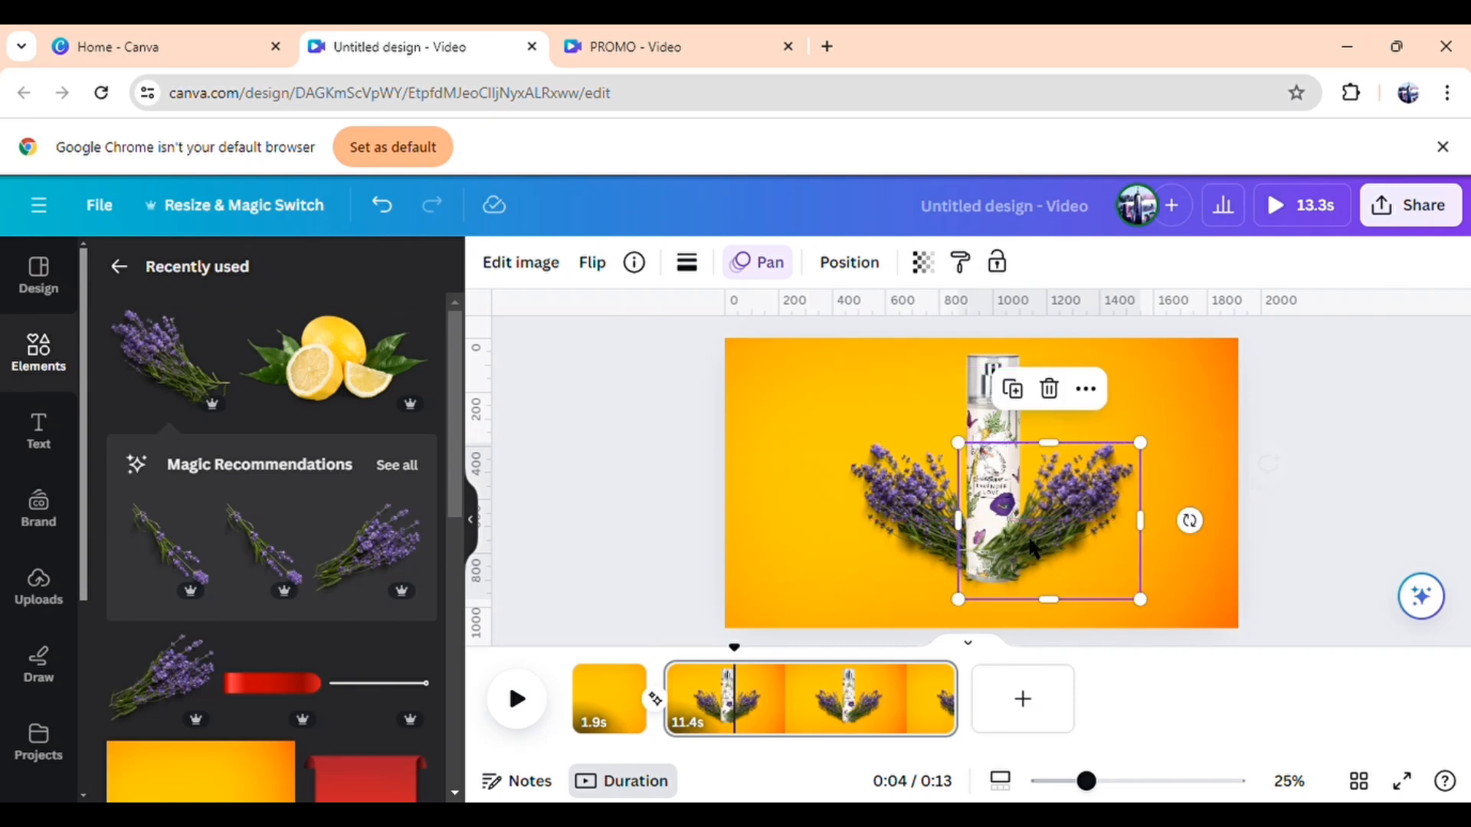
# Send the right-hand lavender behind the bottle and shift it slightly outward to the right
pyautogui.click(1086, 391)
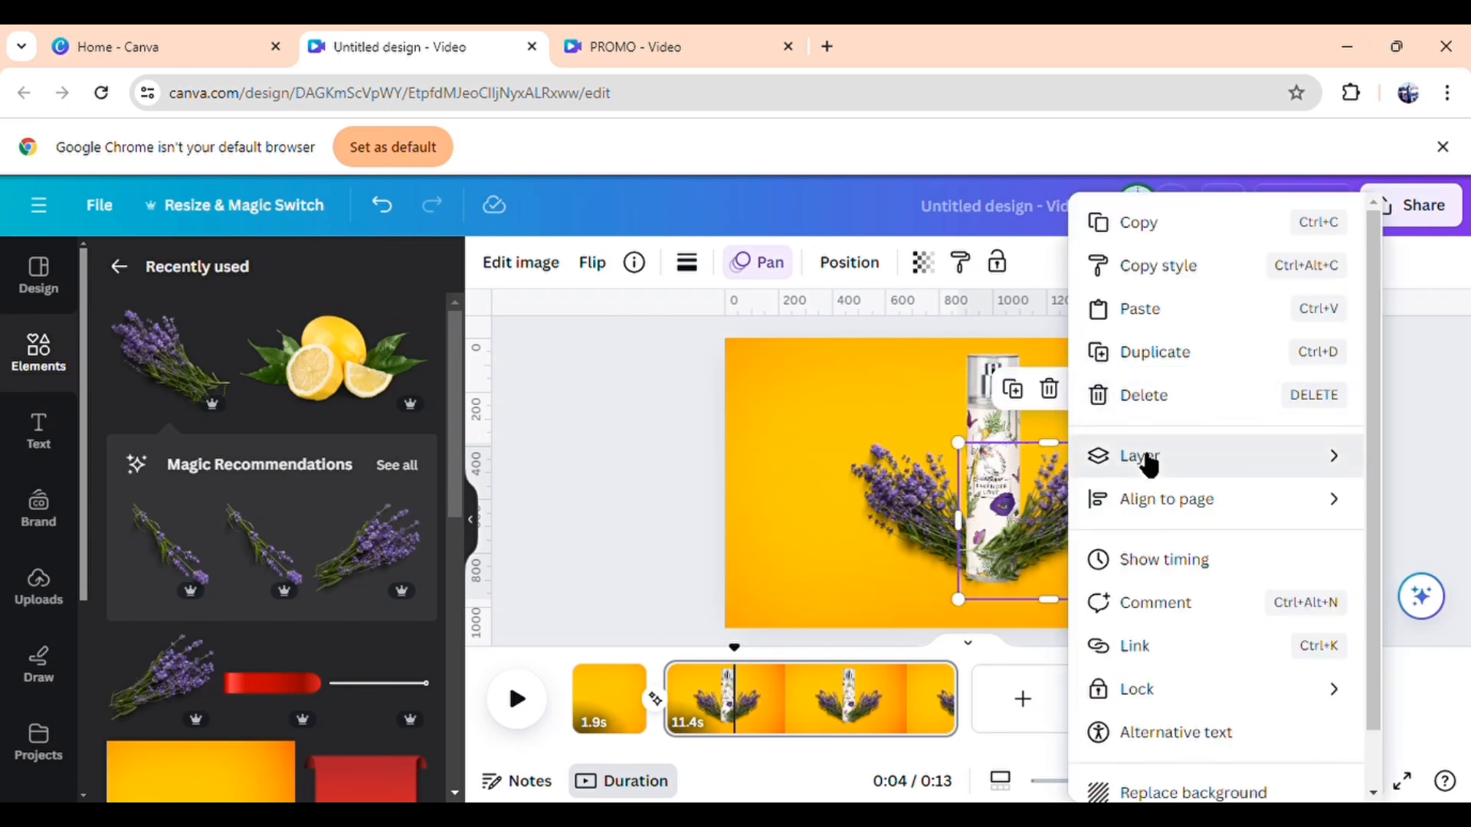
pyautogui.moveTo(1146, 463)
pyautogui.click(914, 587)
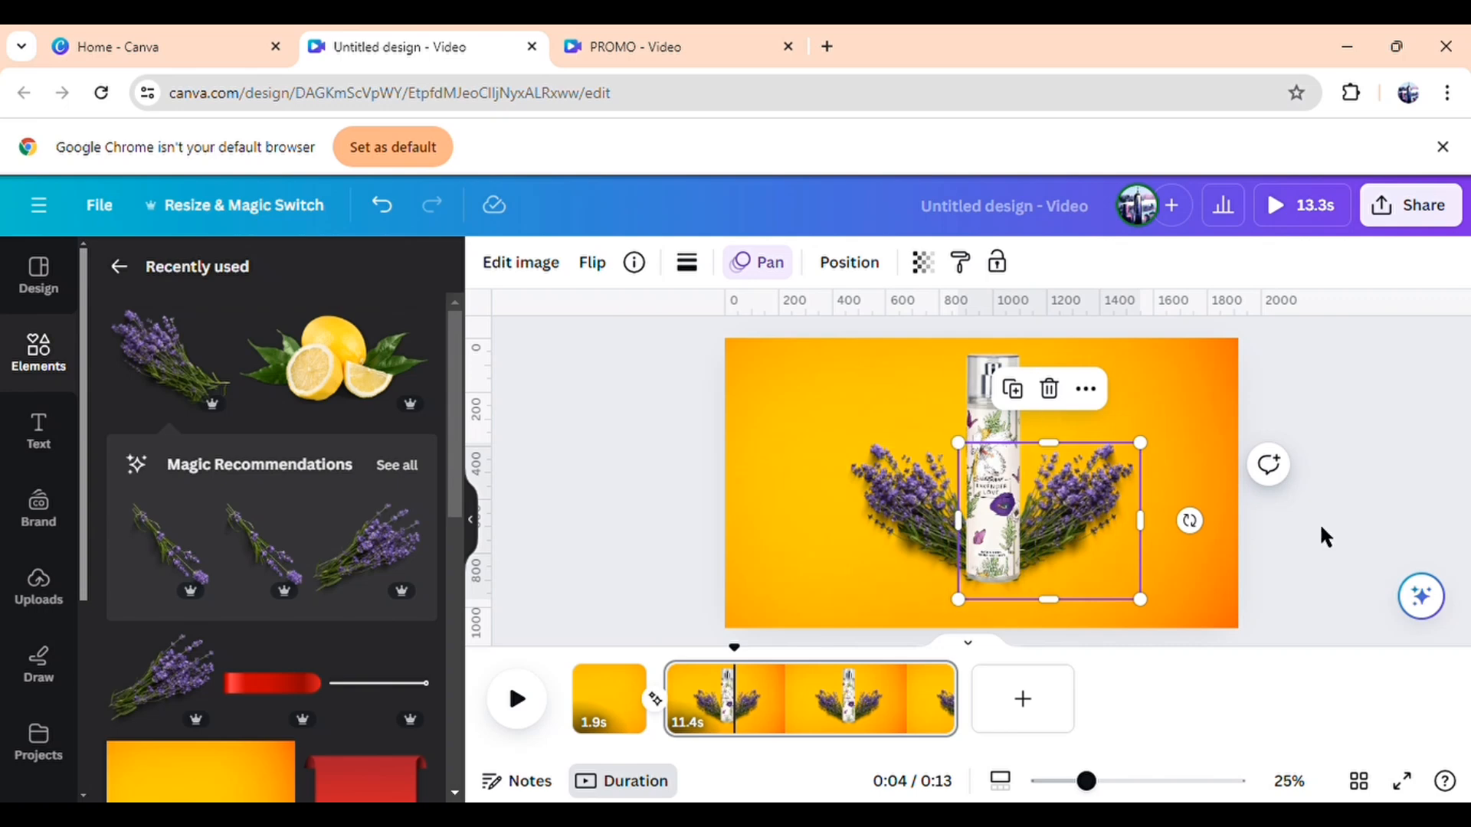
pyautogui.moveTo(1075, 534); pyautogui.dragTo(1100, 546)
pyautogui.click(1337, 503)
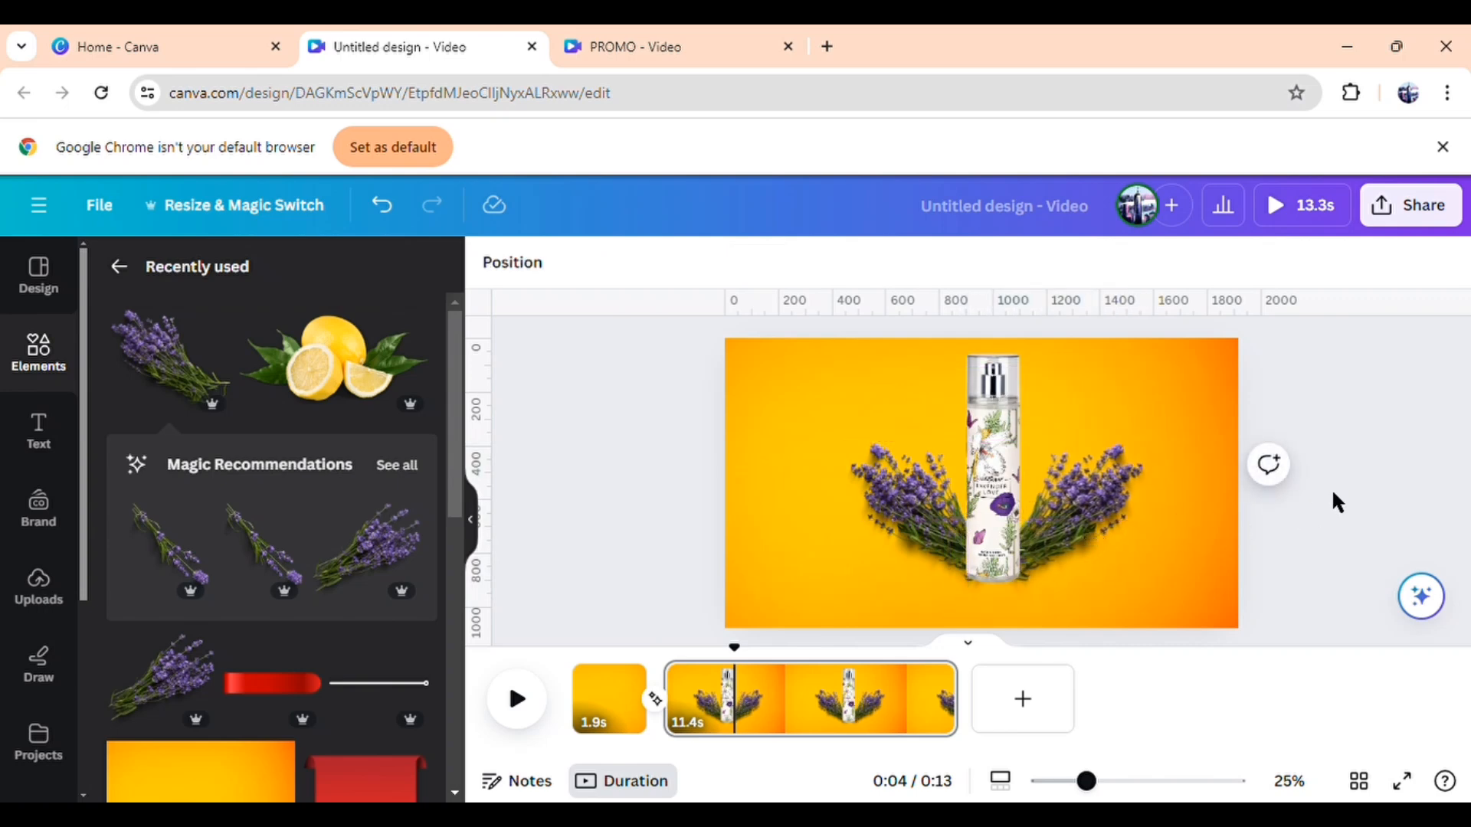
# Show the lavender timing, trim the start of both bunches to the same later point after the transition, and hide the timing again
pyautogui.click(917, 516)
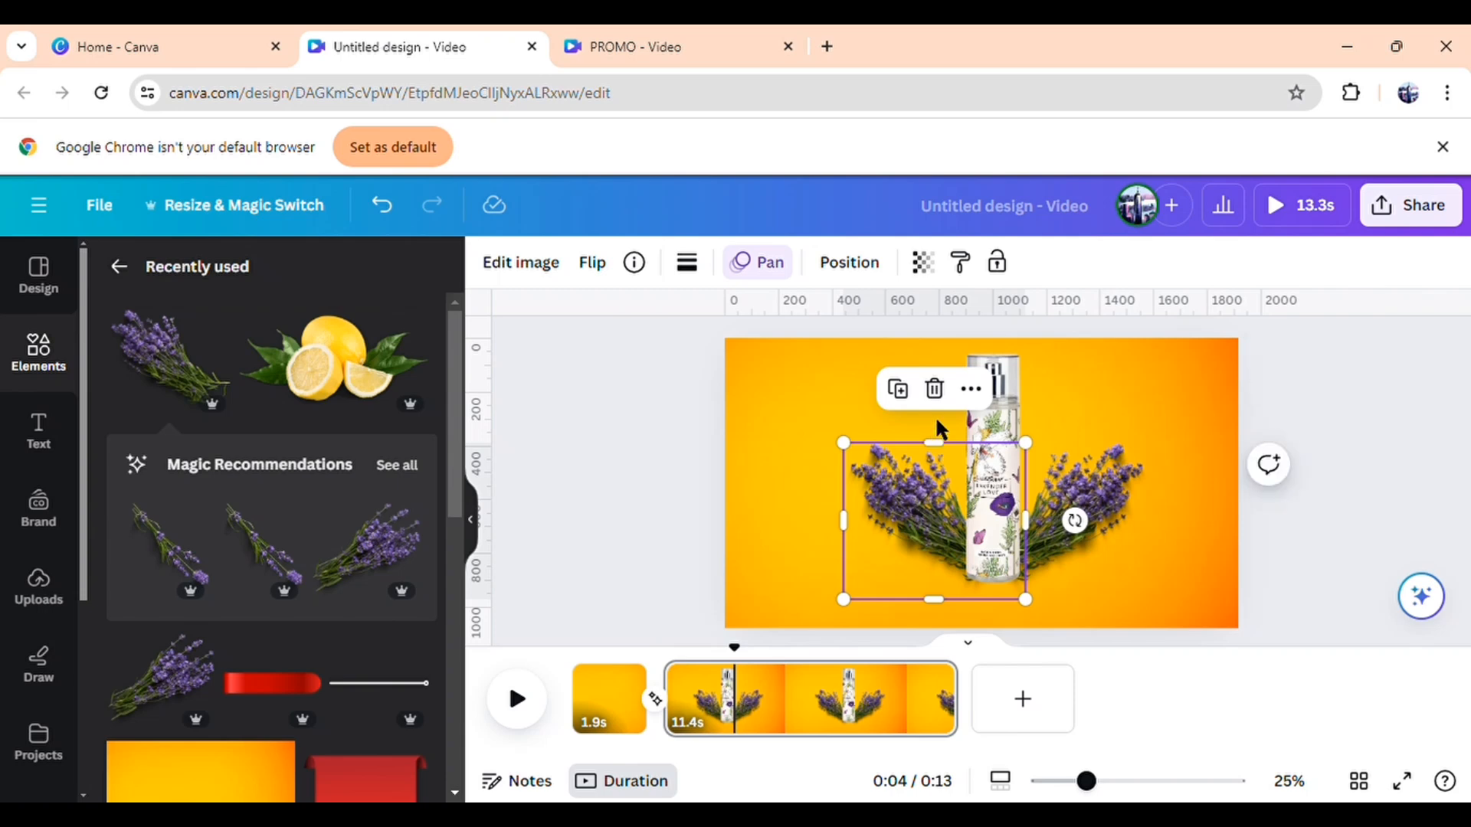
pyautogui.click(971, 393)
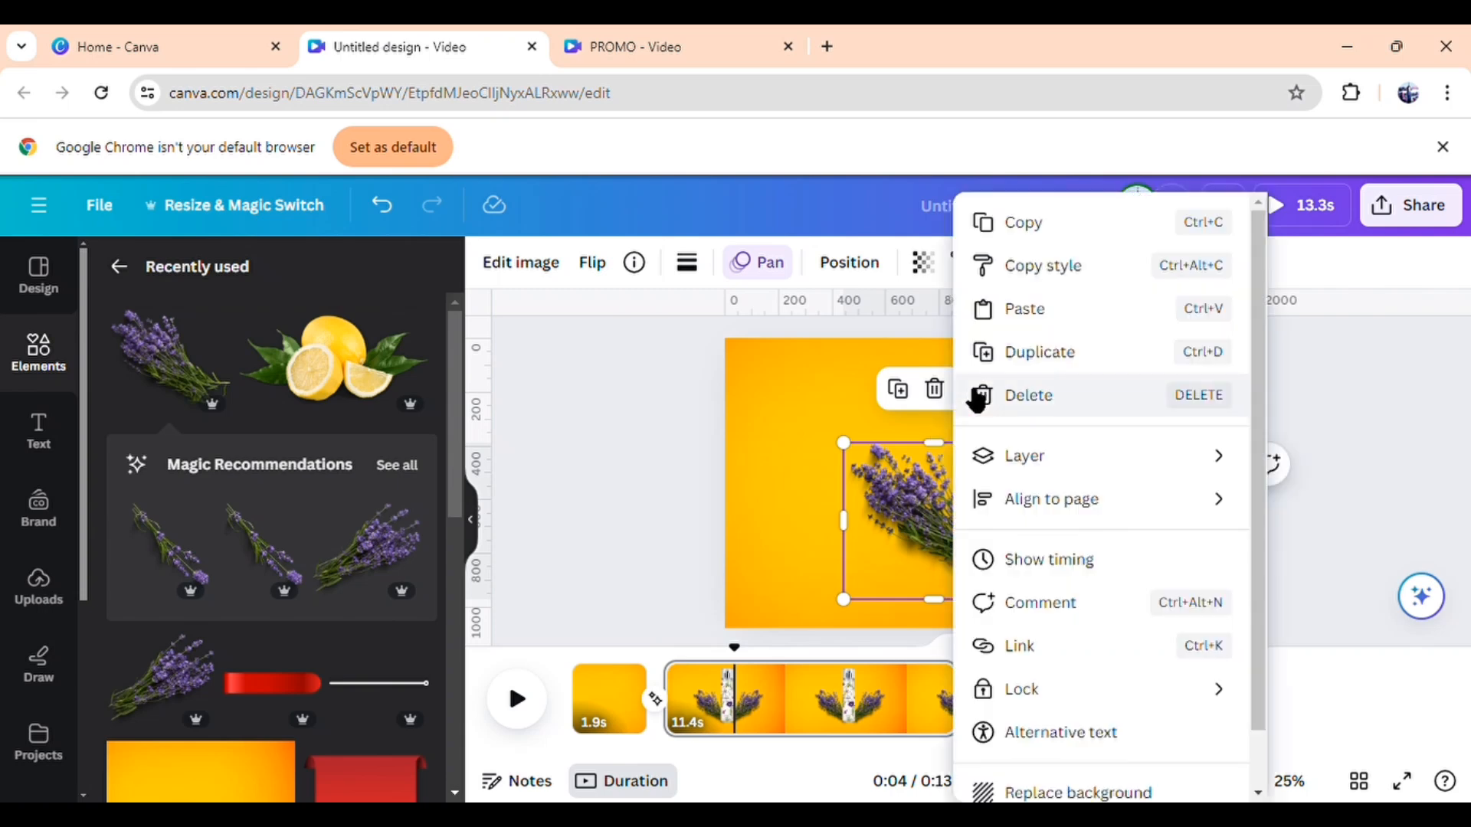
pyautogui.click(1054, 549)
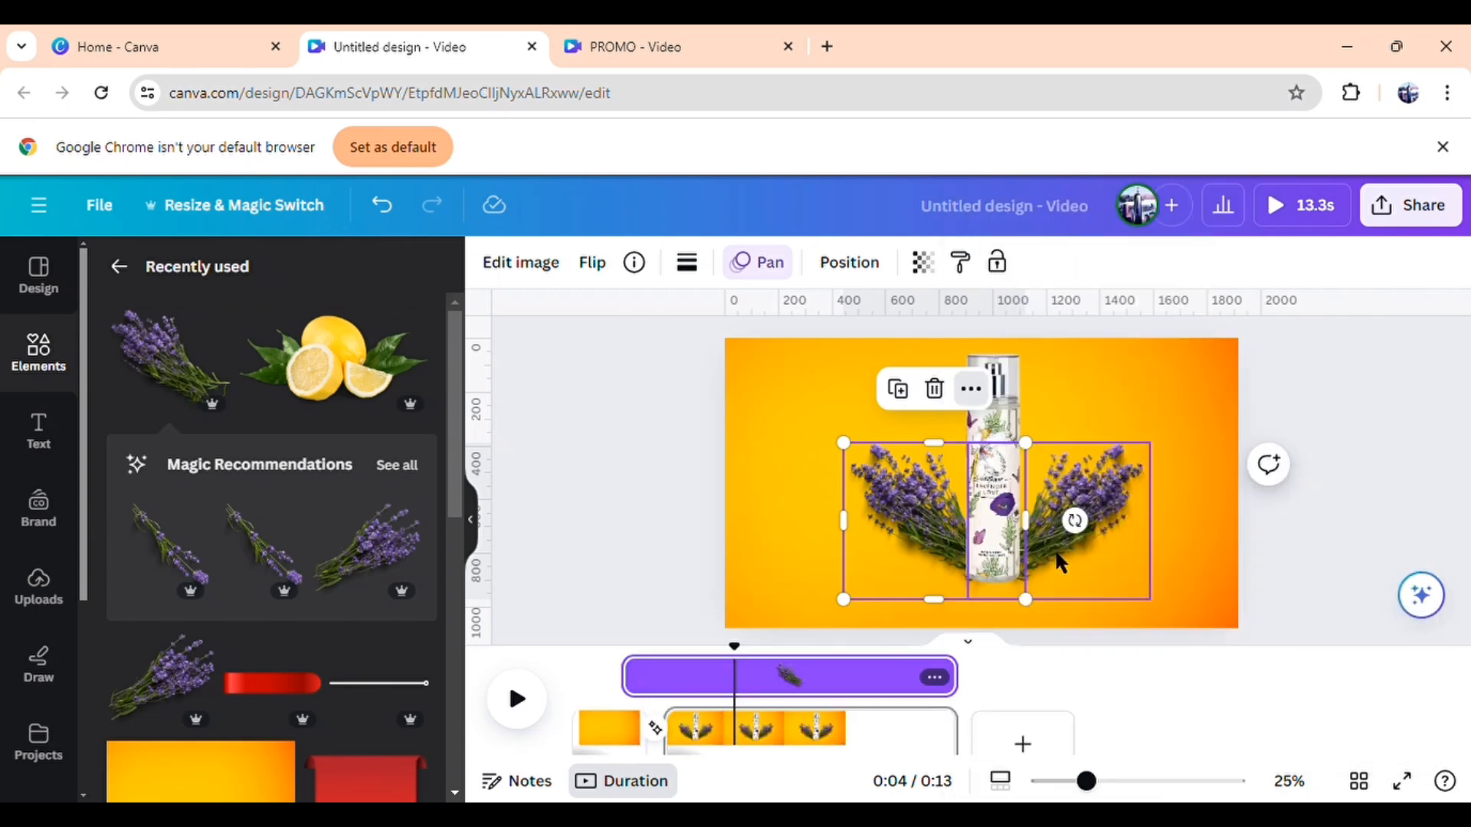
pyautogui.moveTo(646, 678); pyautogui.dragTo(706, 682)
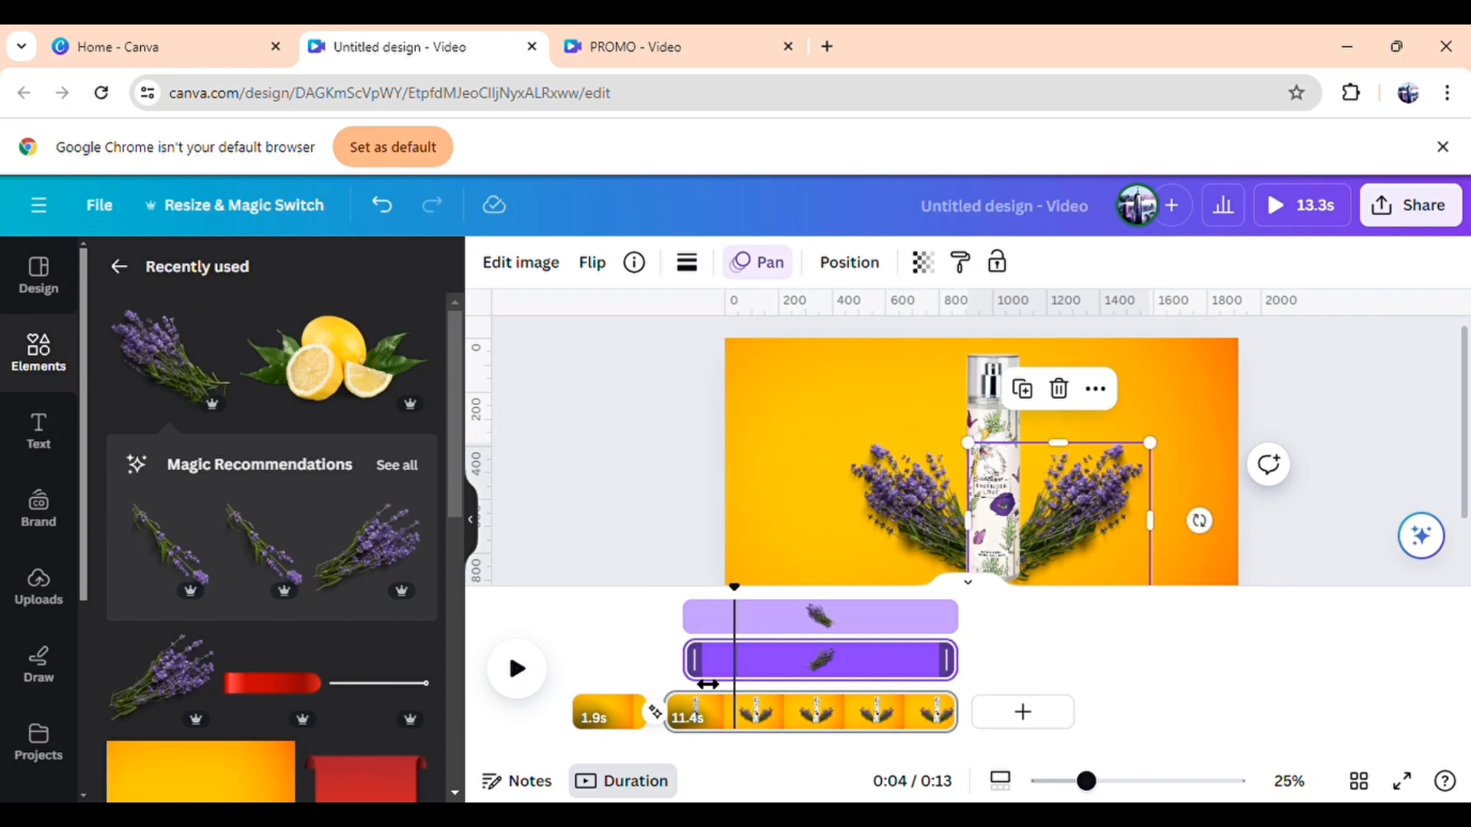
pyautogui.click(1111, 397)
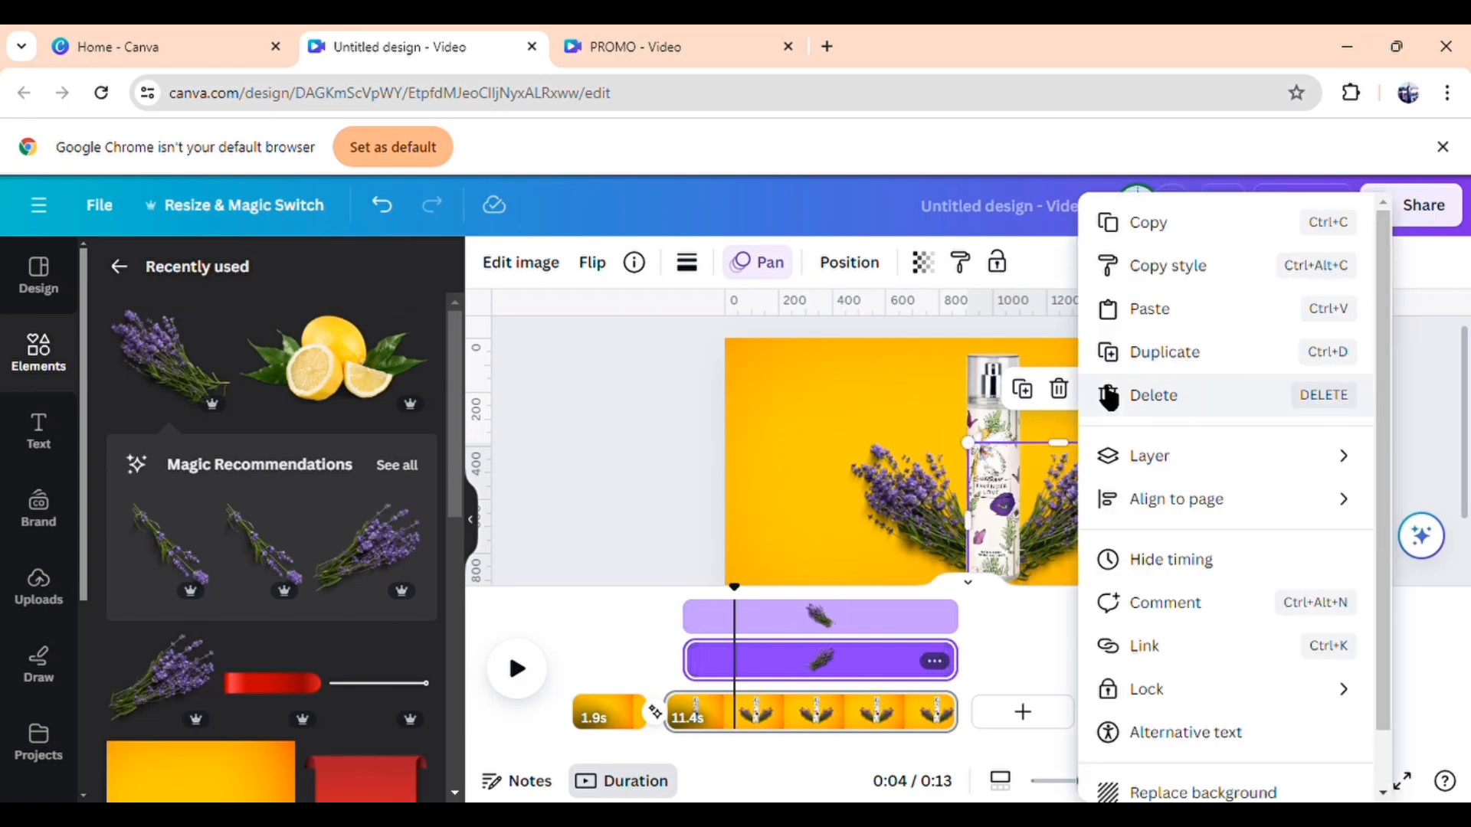
pyautogui.click(1209, 563)
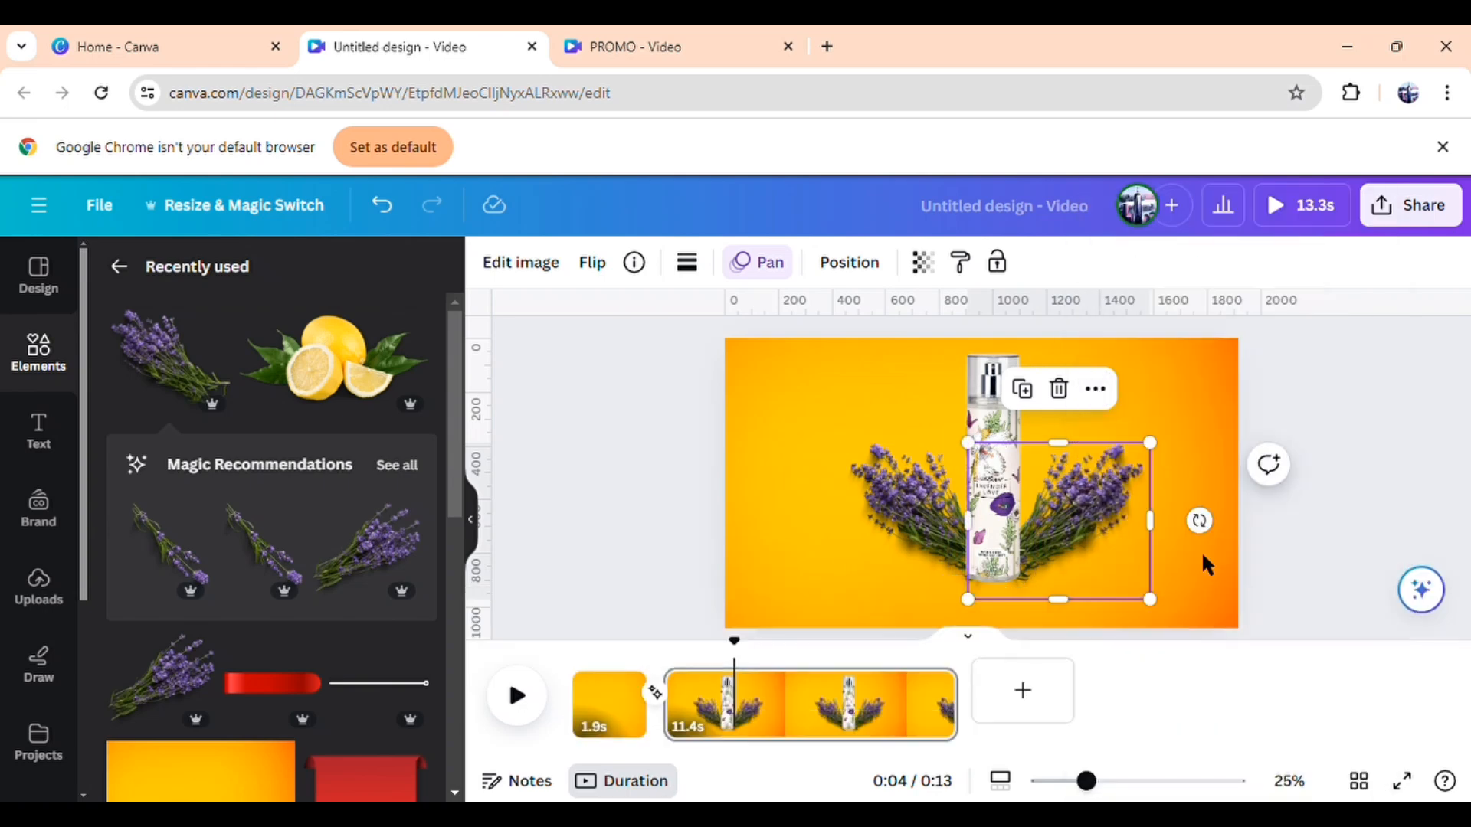
pyautogui.click(1350, 515)
# Add the recently used lemon image, shrink it and place it in front of the bottle's base
pyautogui.click(351, 381)
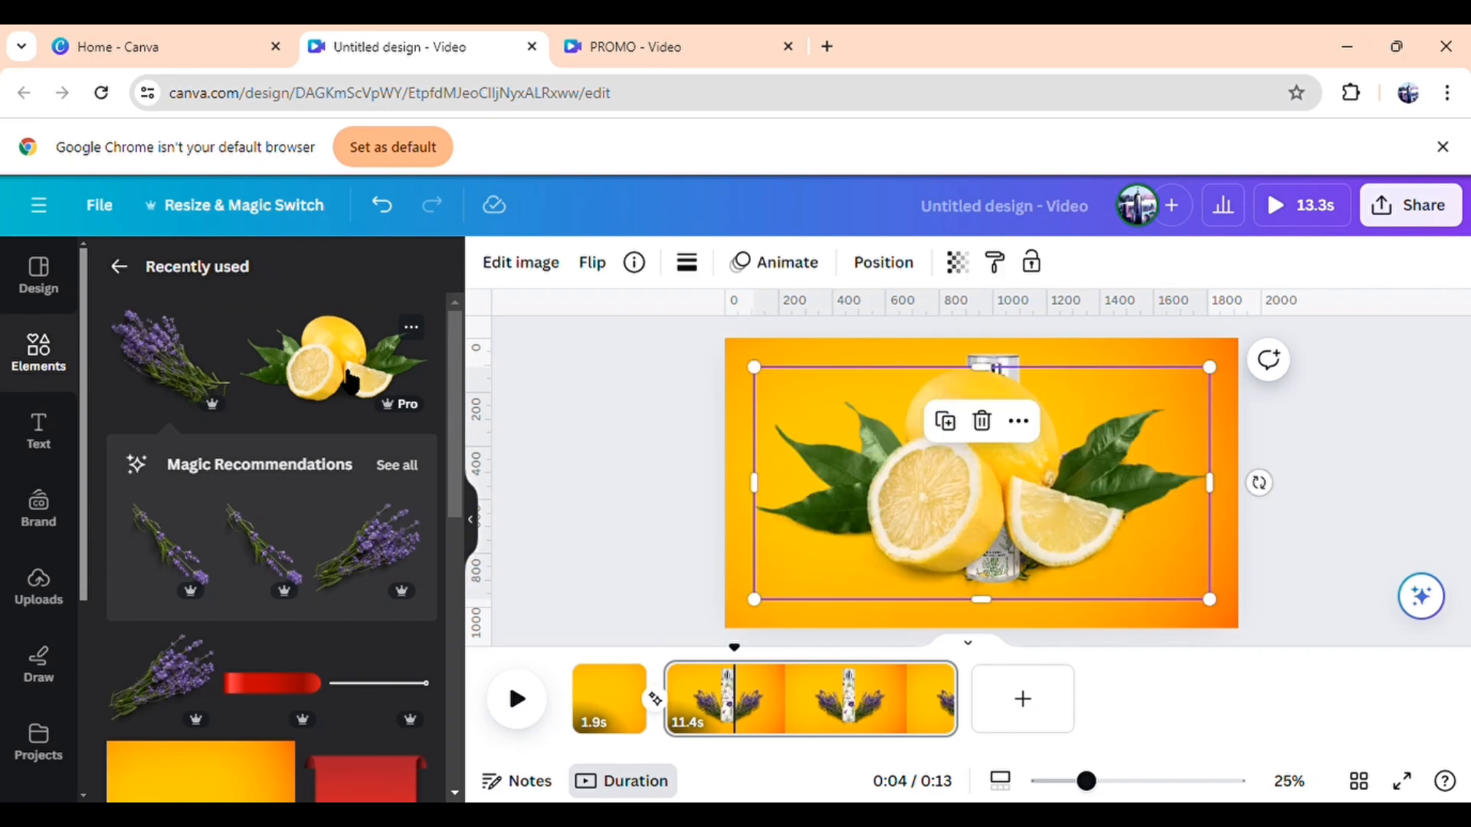
pyautogui.moveTo(768, 384); pyautogui.dragTo(1040, 576)
pyautogui.click(1285, 452)
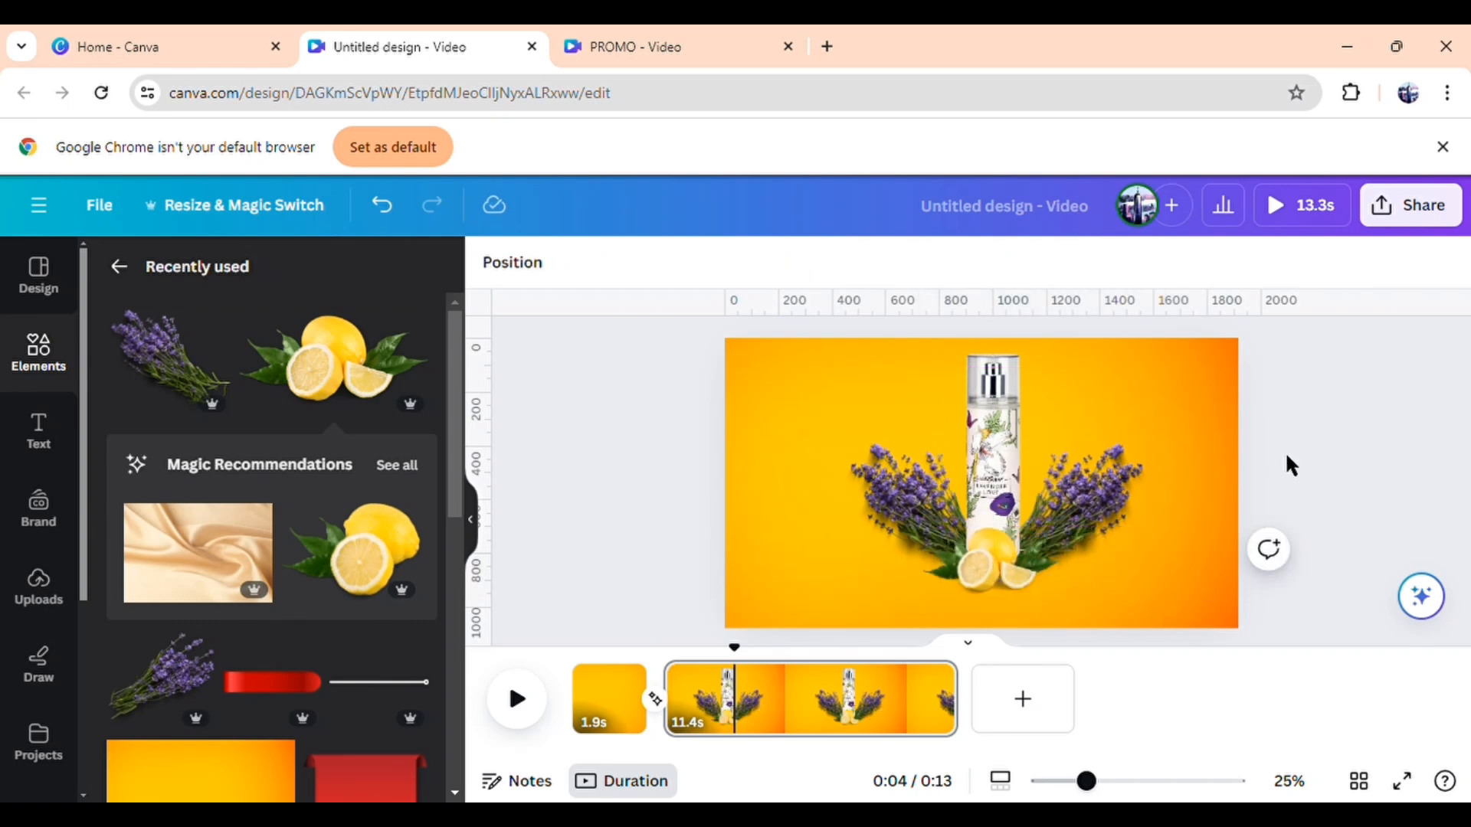
# Align the bottle group with the page centre and nudge the left-hand lavender slightly outward
pyautogui.click(1019, 432)
pyautogui.moveTo(983, 463); pyautogui.dragTo(1003, 480)
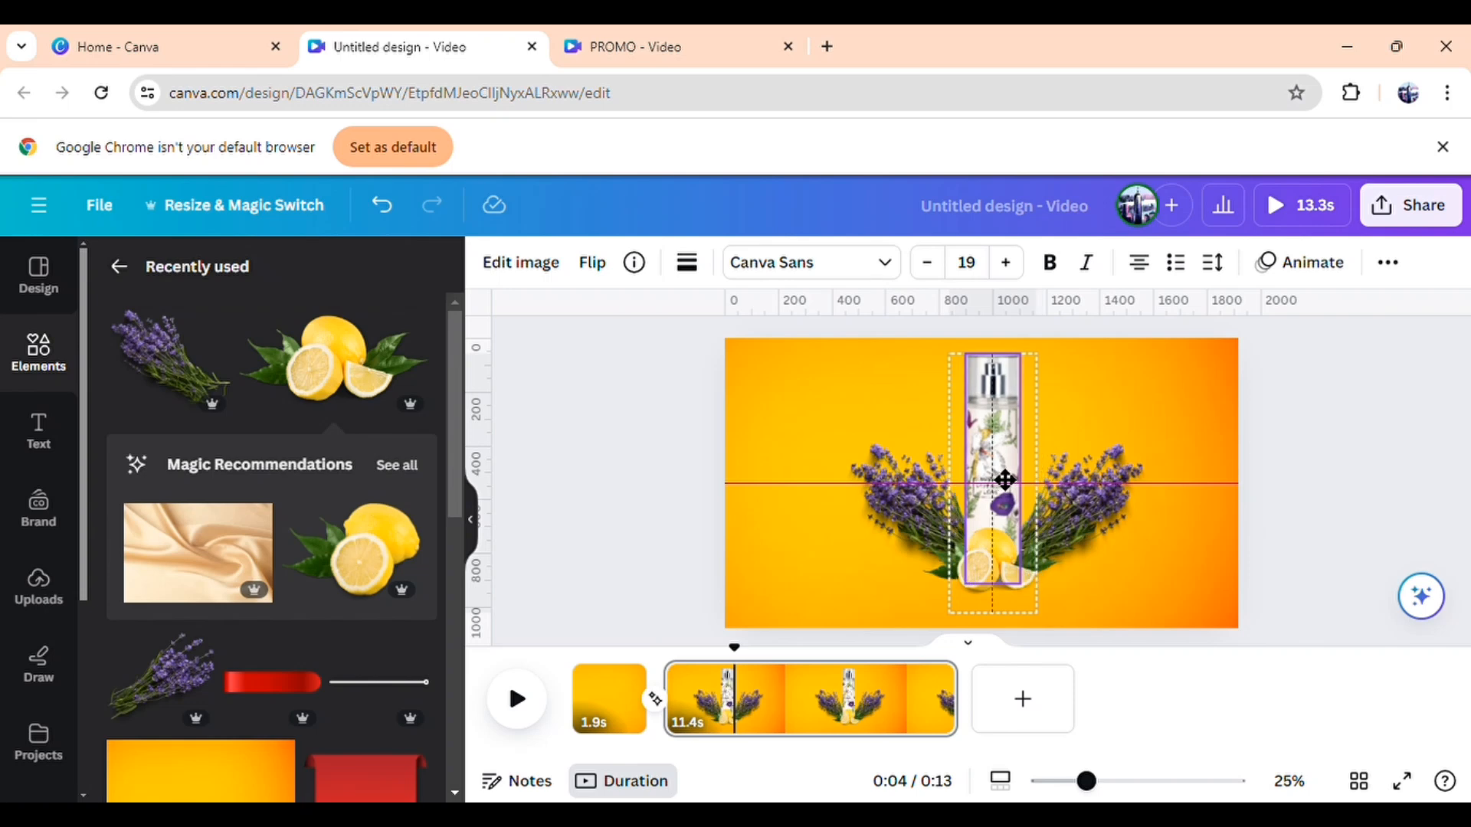
pyautogui.click(910, 508)
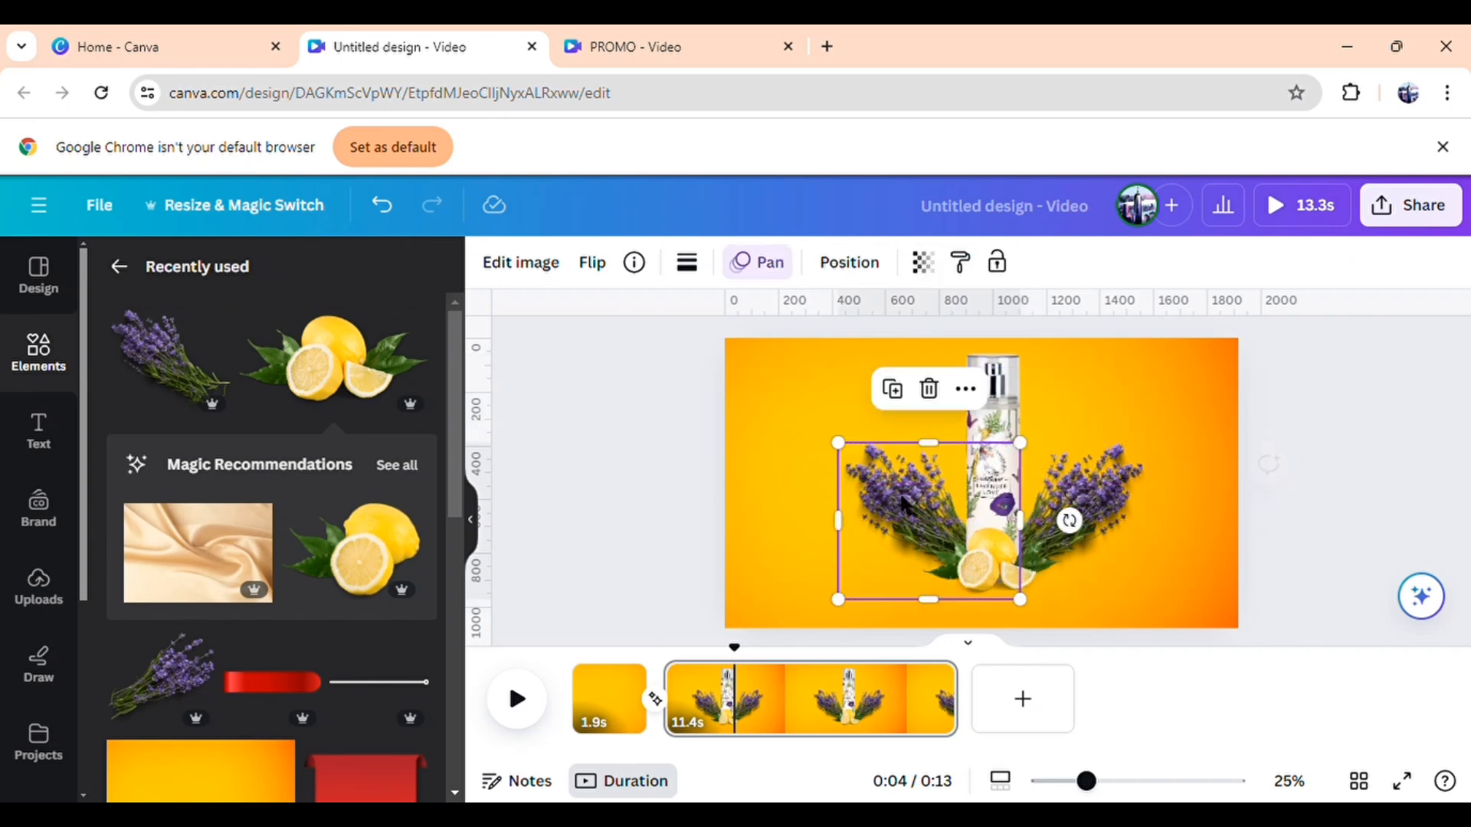
pyautogui.click(1303, 501)
# Apply the Pop animation on enter to the lemon image
pyautogui.click(956, 575)
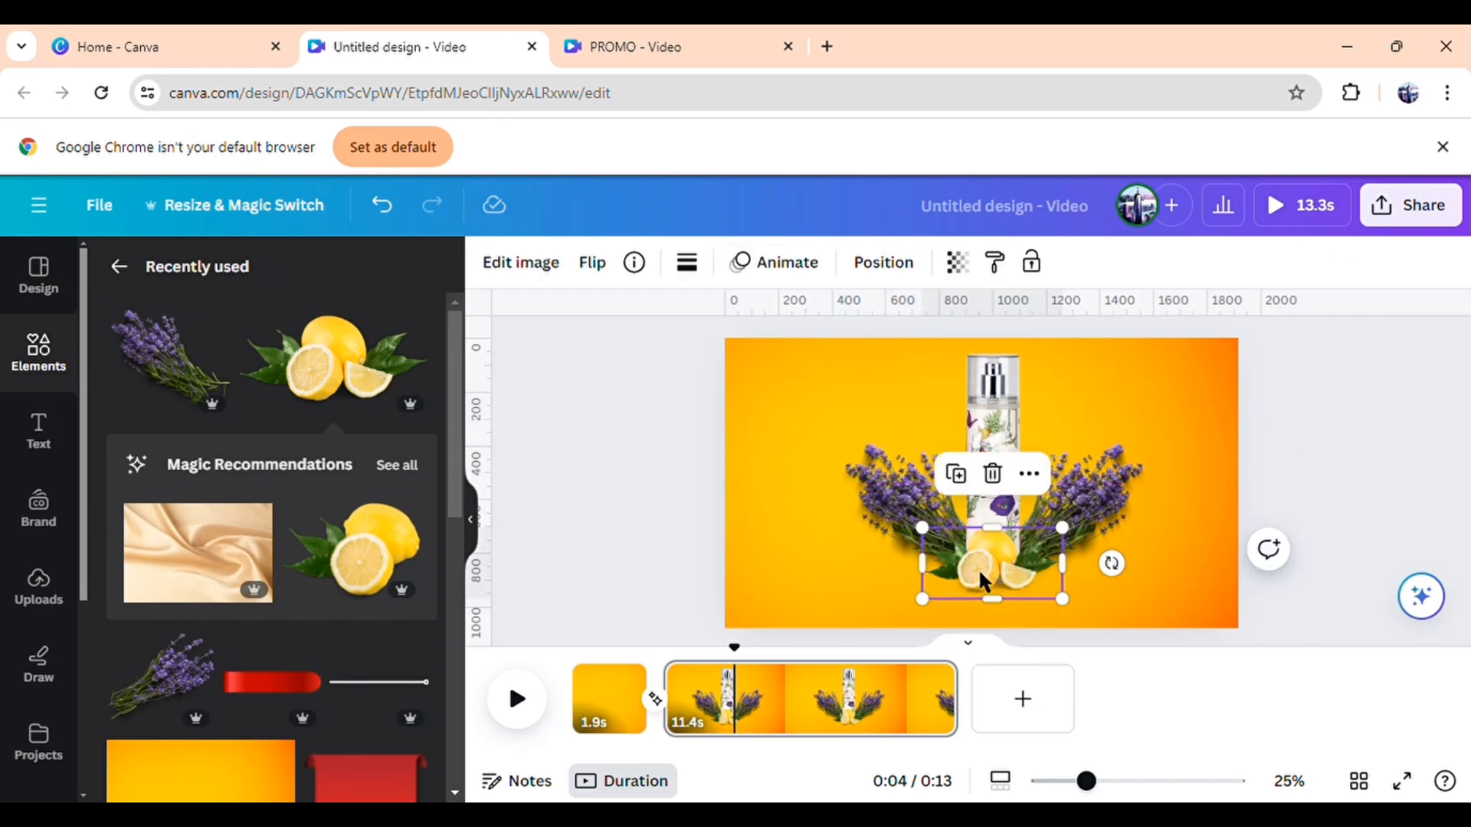
pyautogui.click(780, 268)
pyautogui.scroll(-3, 320, 582)
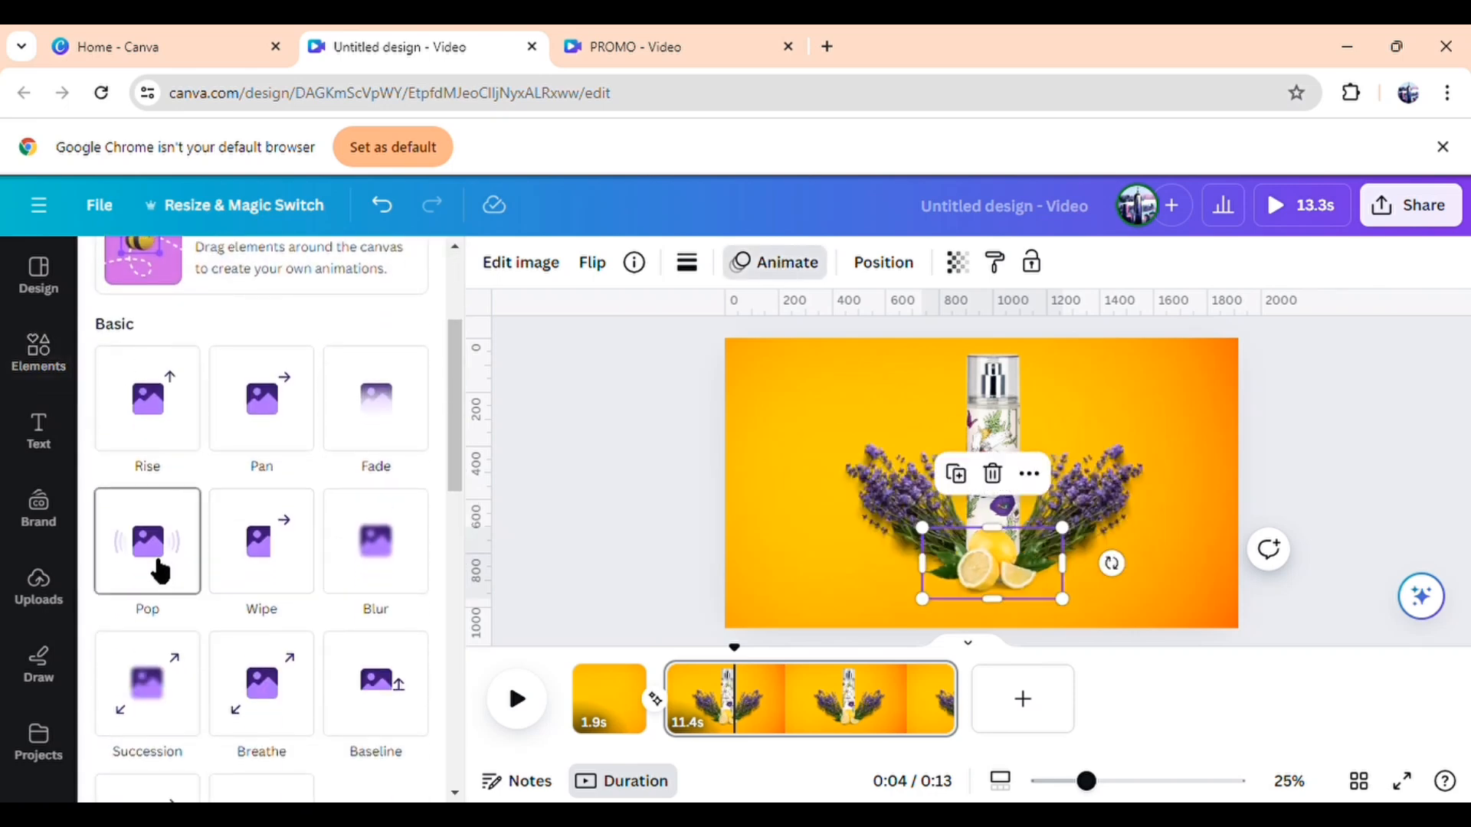
pyautogui.click(158, 567)
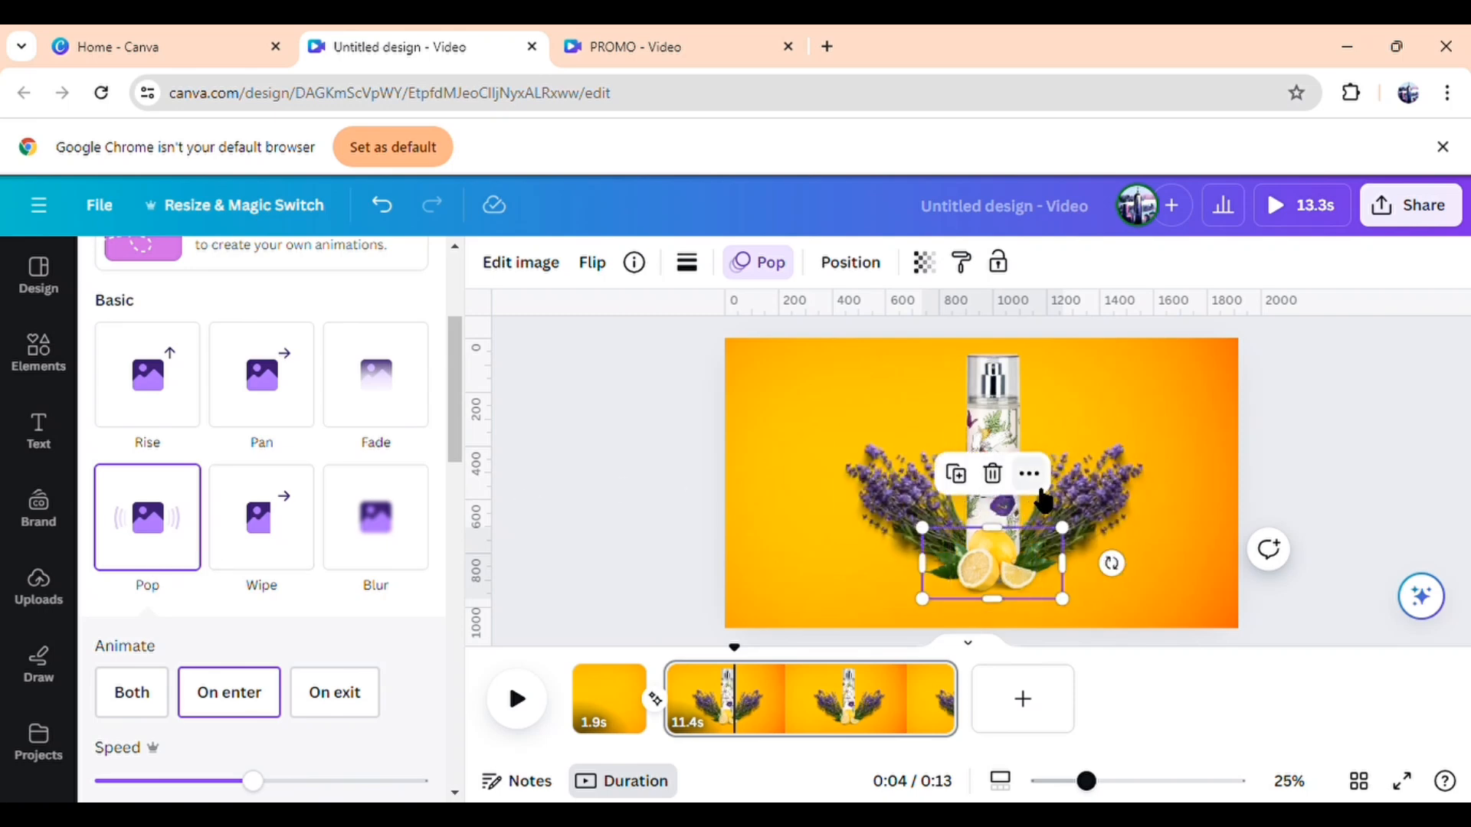
# Show the lemon's timing and trim its start to a 10.0 s duration so it enters after the lavender bunches
pyautogui.click(1030, 476)
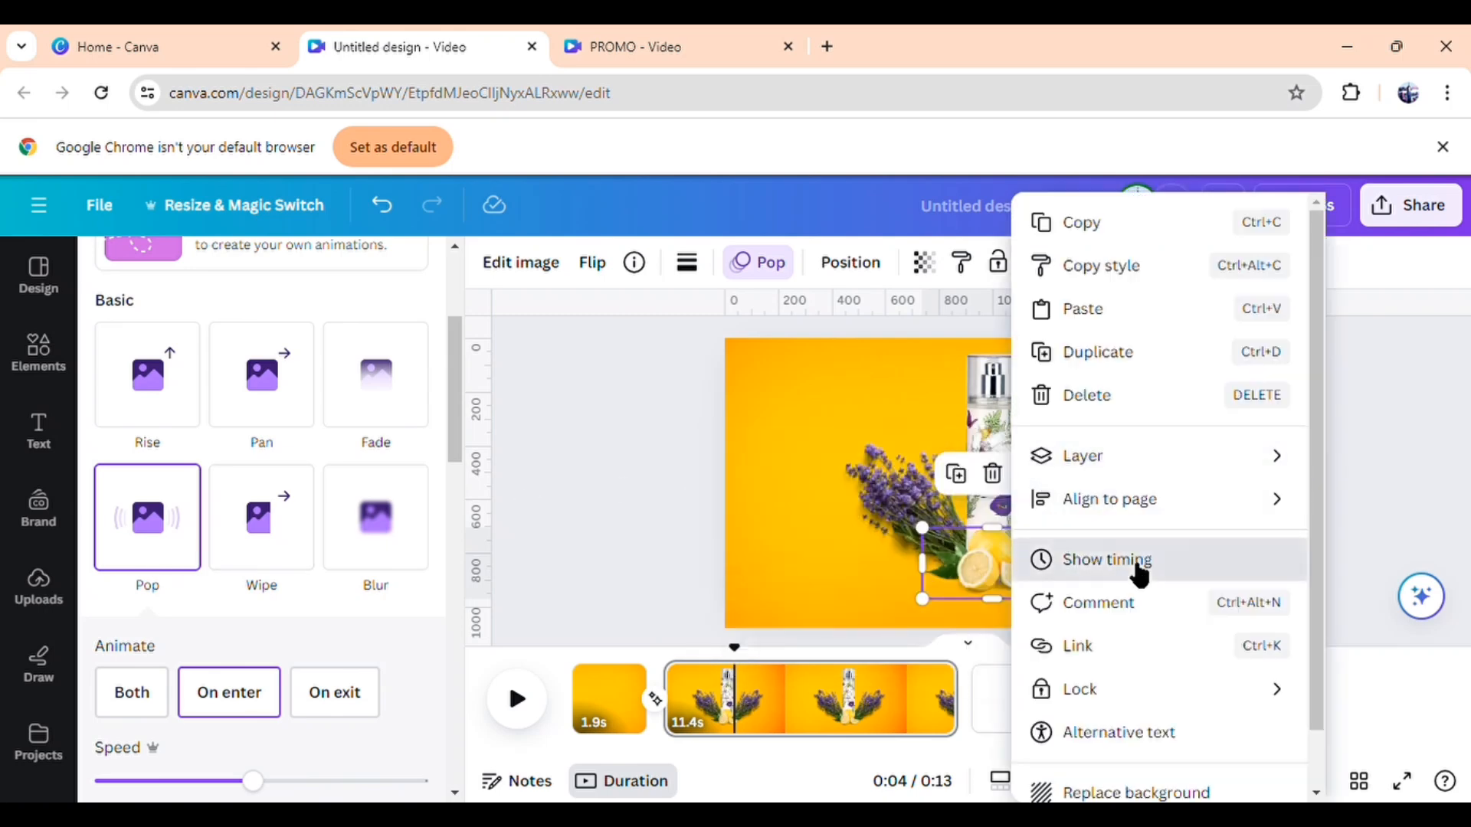
pyautogui.click(1136, 564)
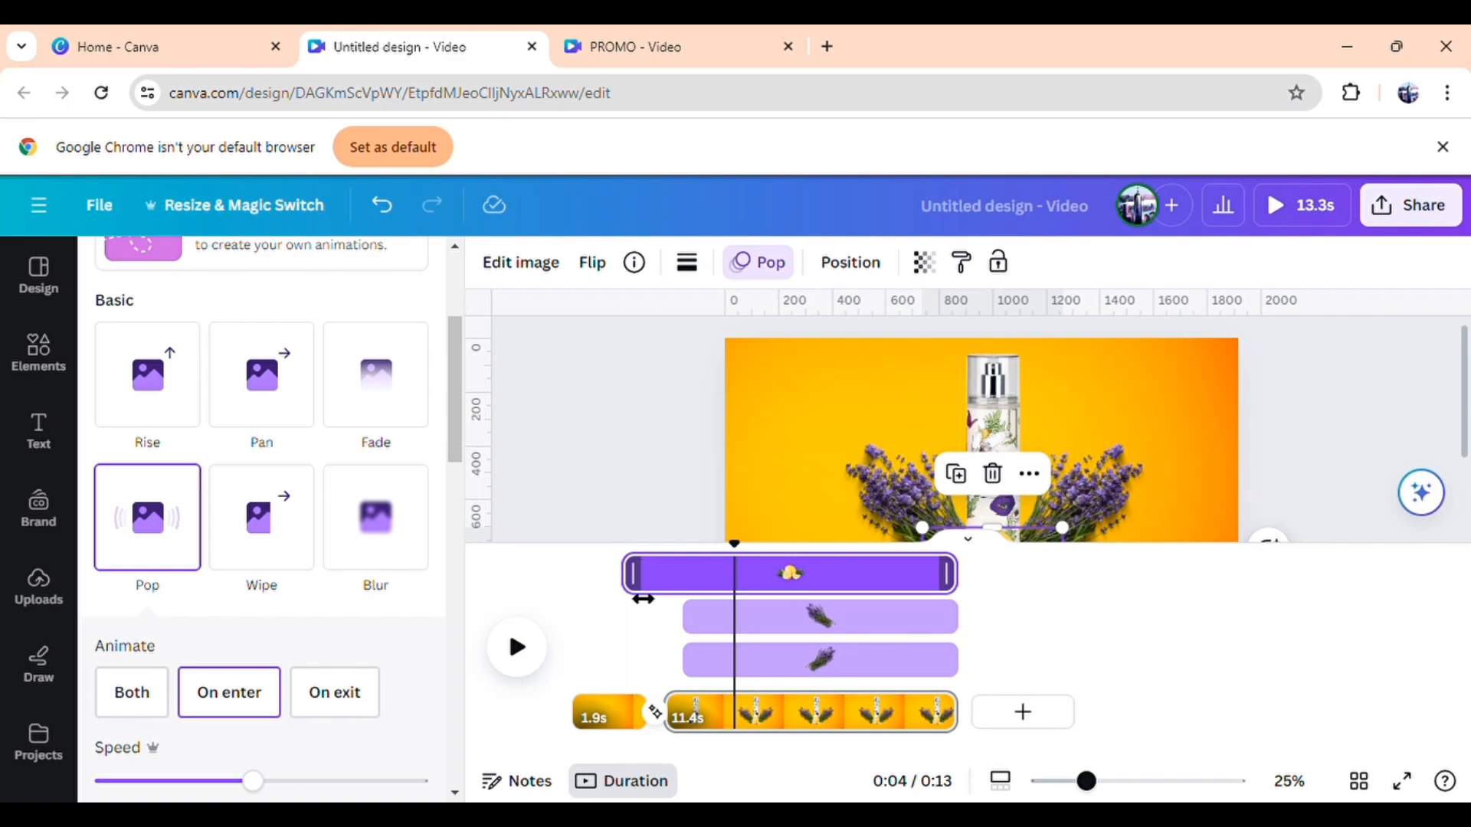
pyautogui.moveTo(644, 598); pyautogui.dragTo(717, 604)
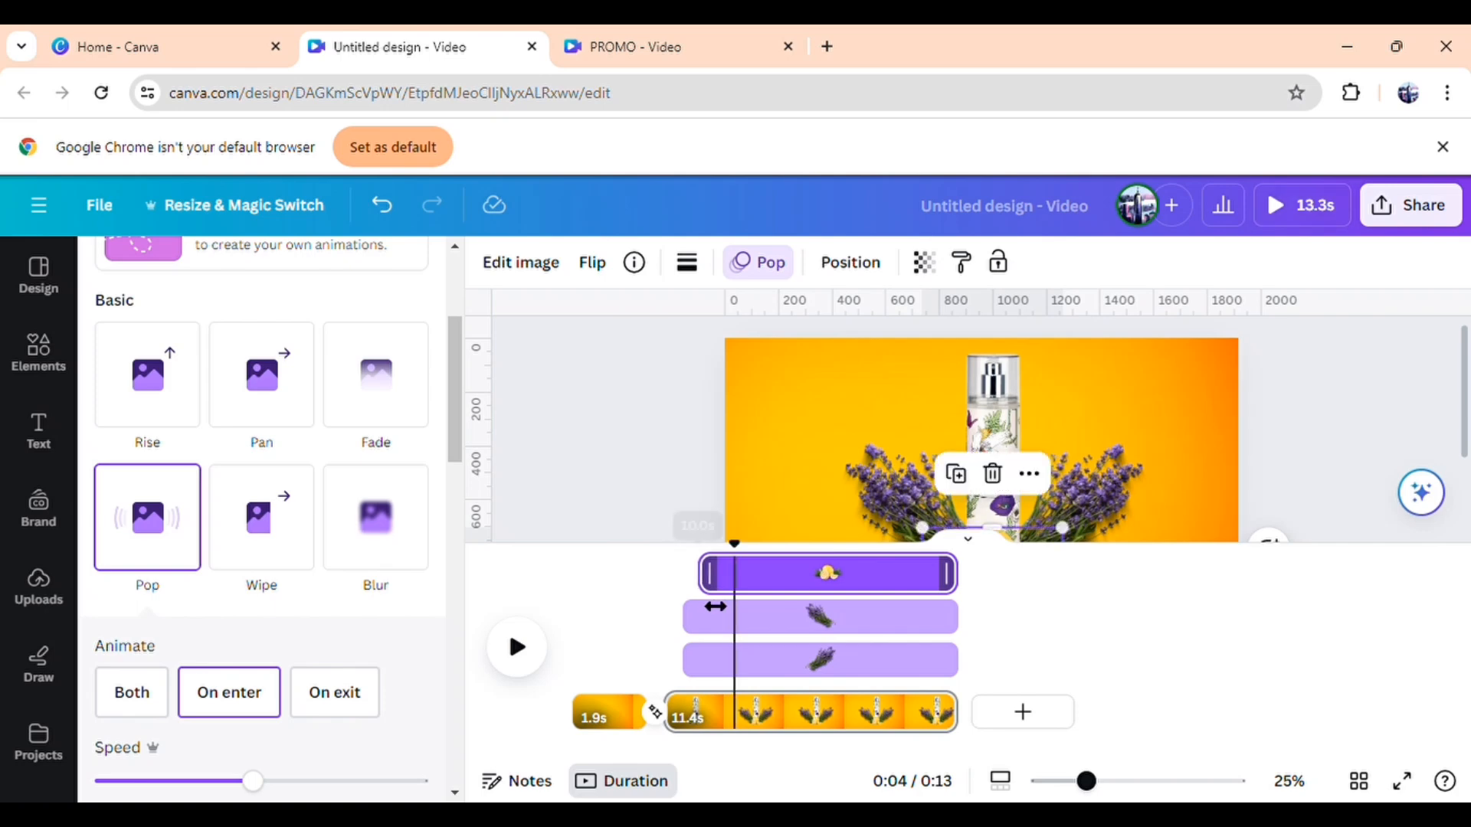
# Hide the lemon's timing and play the second page from near its start to preview the animations
pyautogui.click(1038, 479)
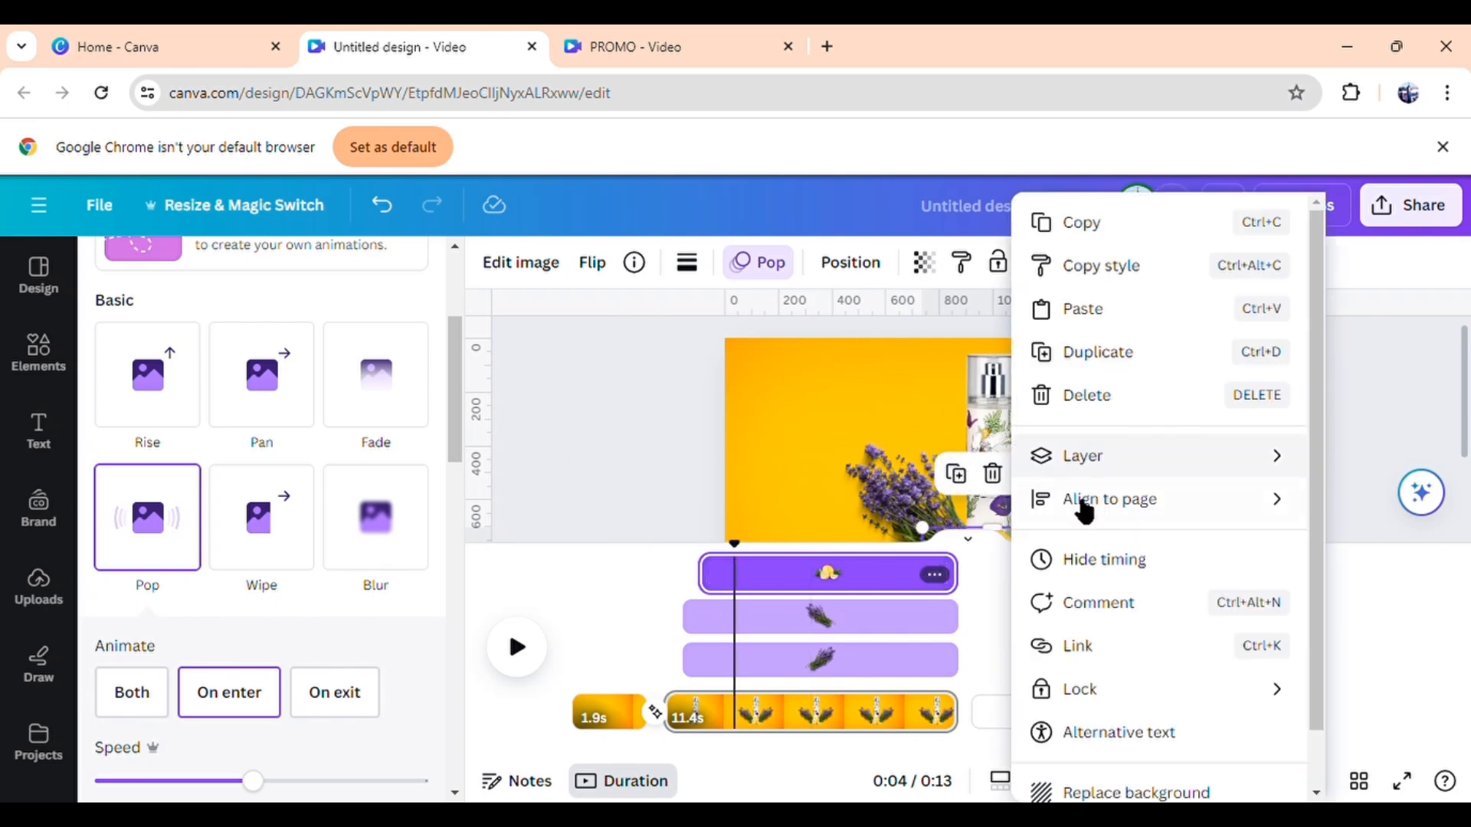
pyautogui.click(1133, 565)
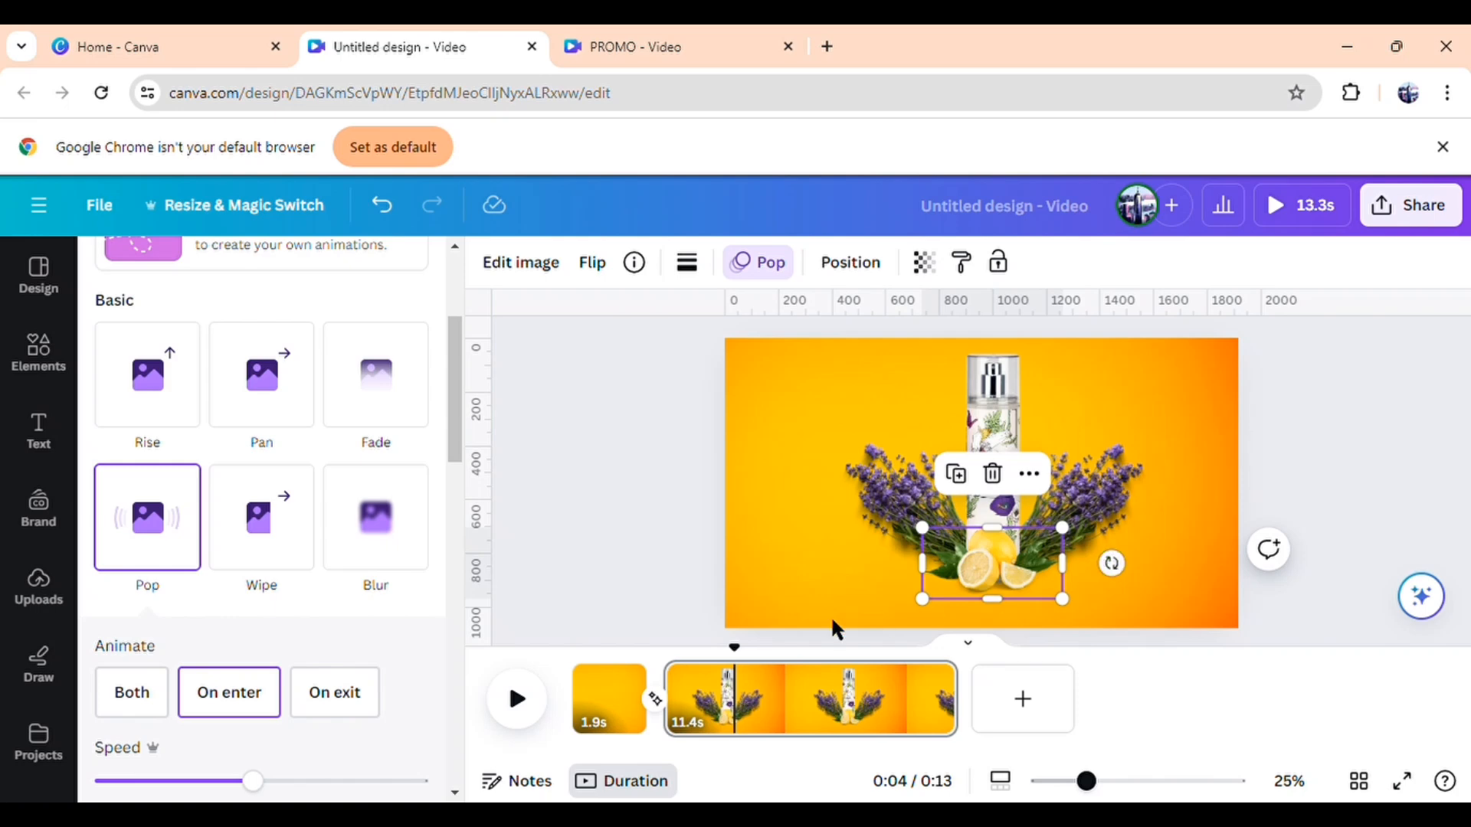
pyautogui.click(711, 720)
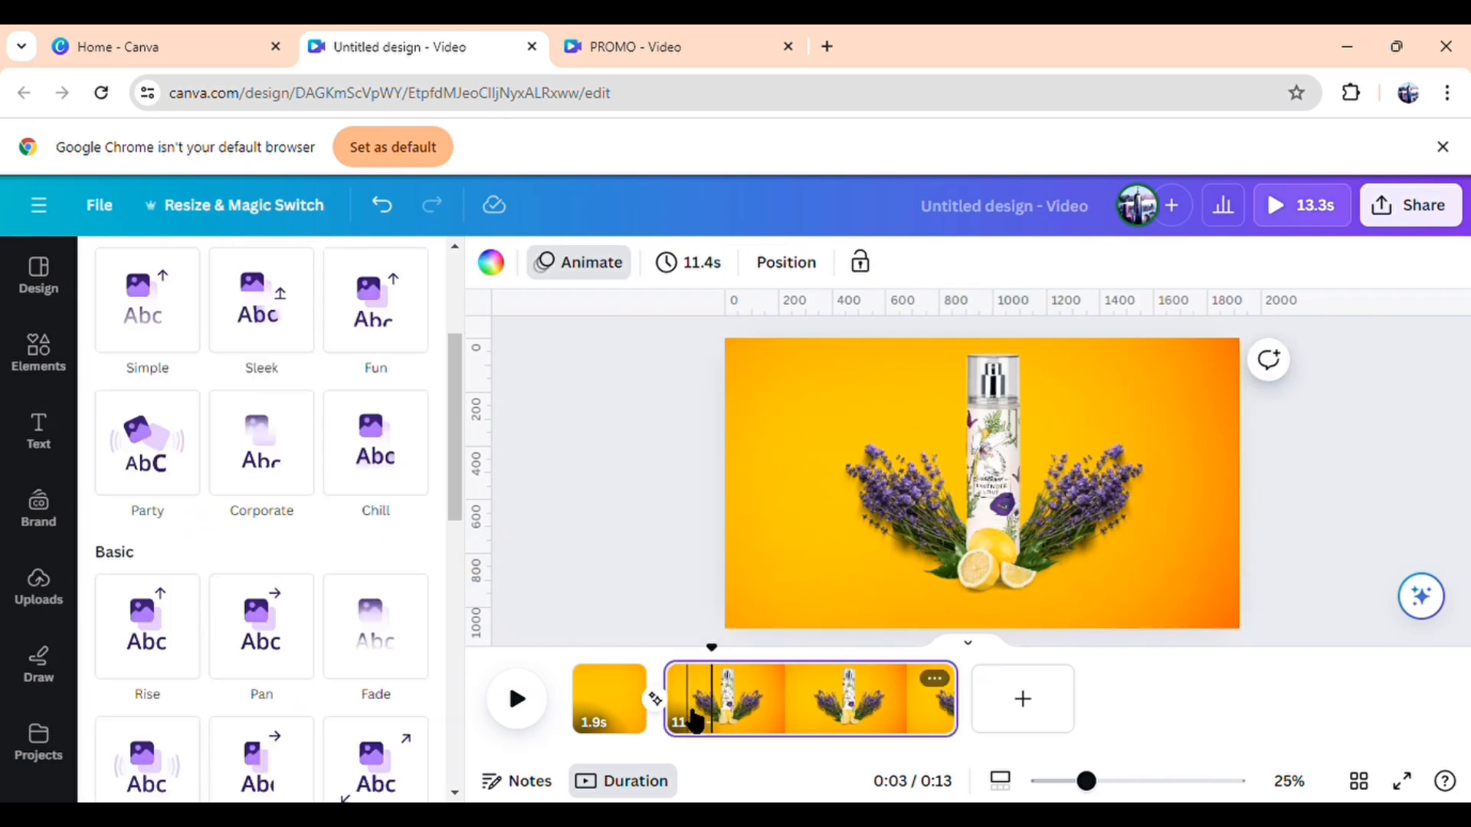
pyautogui.click(690, 720)
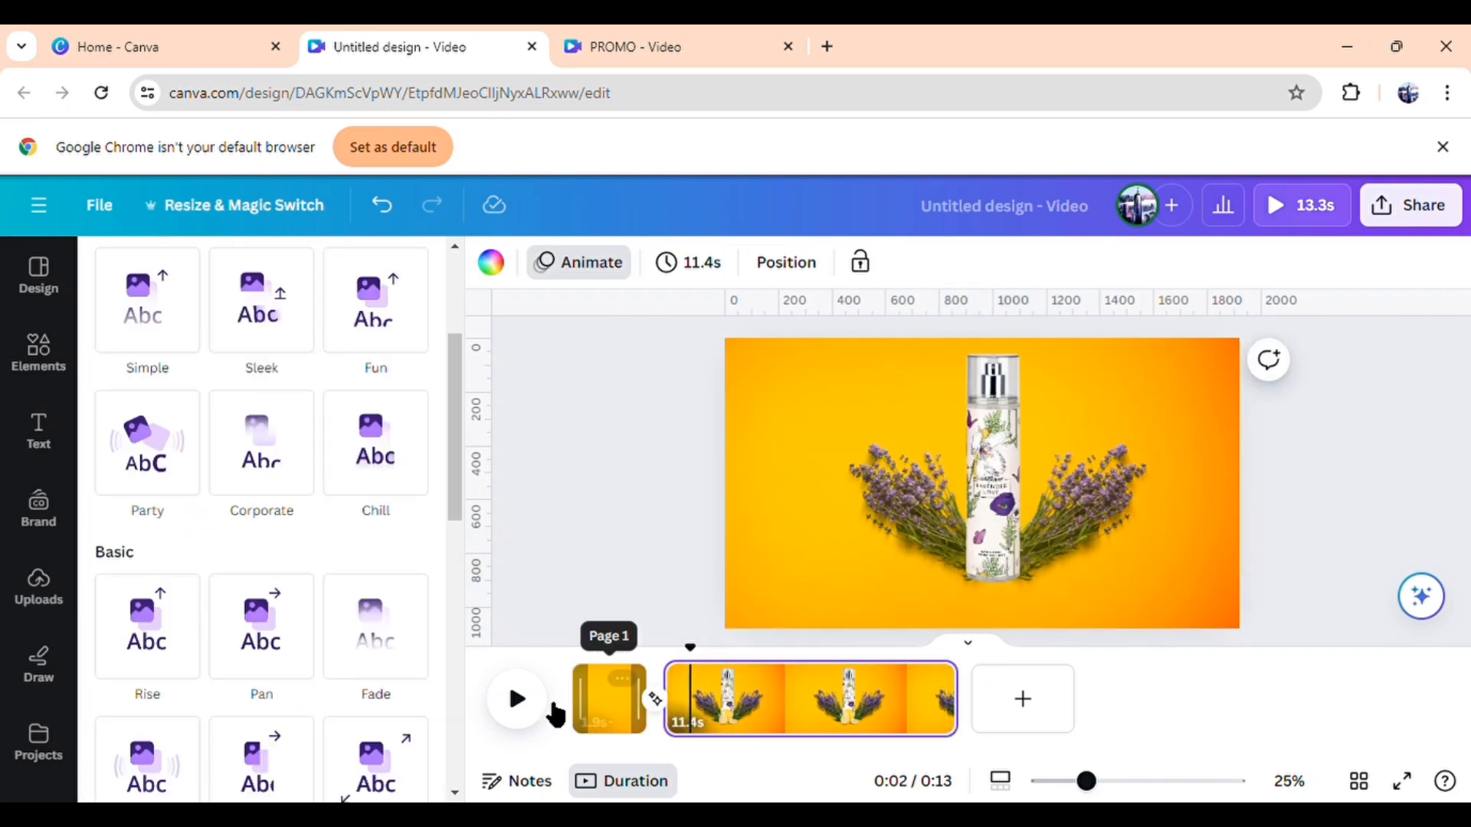
pyautogui.click(516, 703)
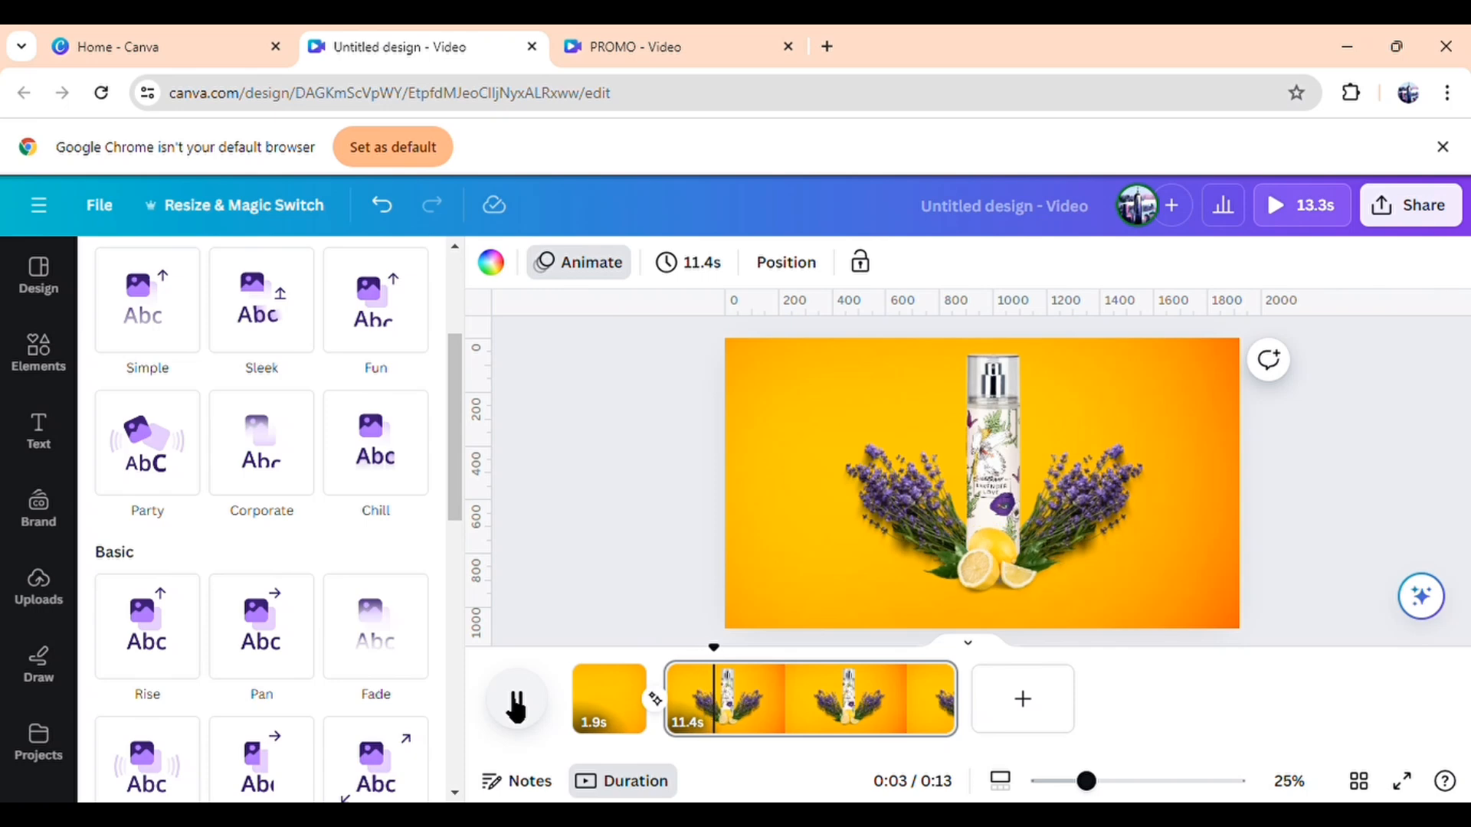
pyautogui.click(648, 572)
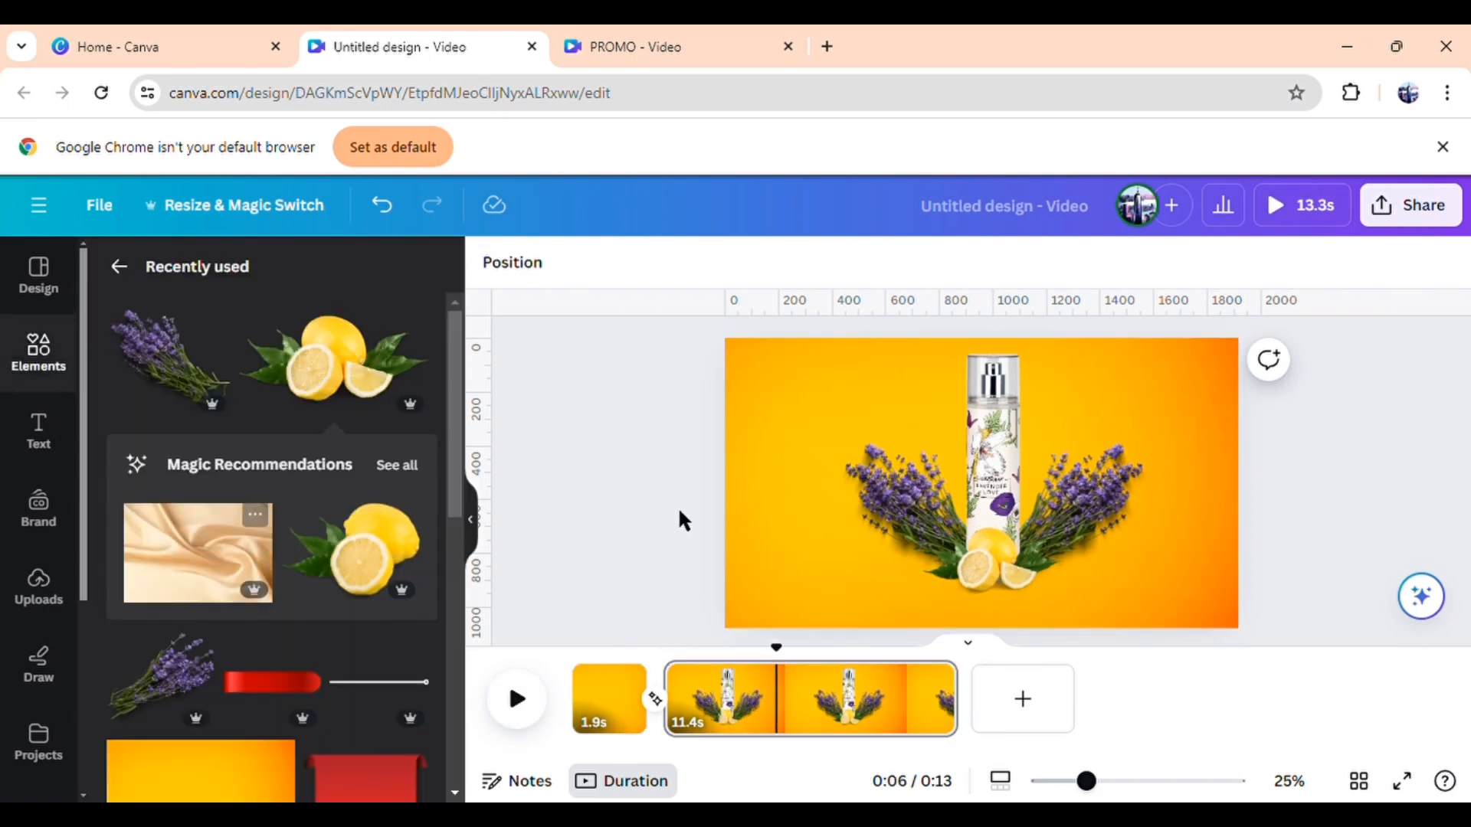
# Add a heading to the second page with the text "LONGLASTING"
pyautogui.click(53, 441)
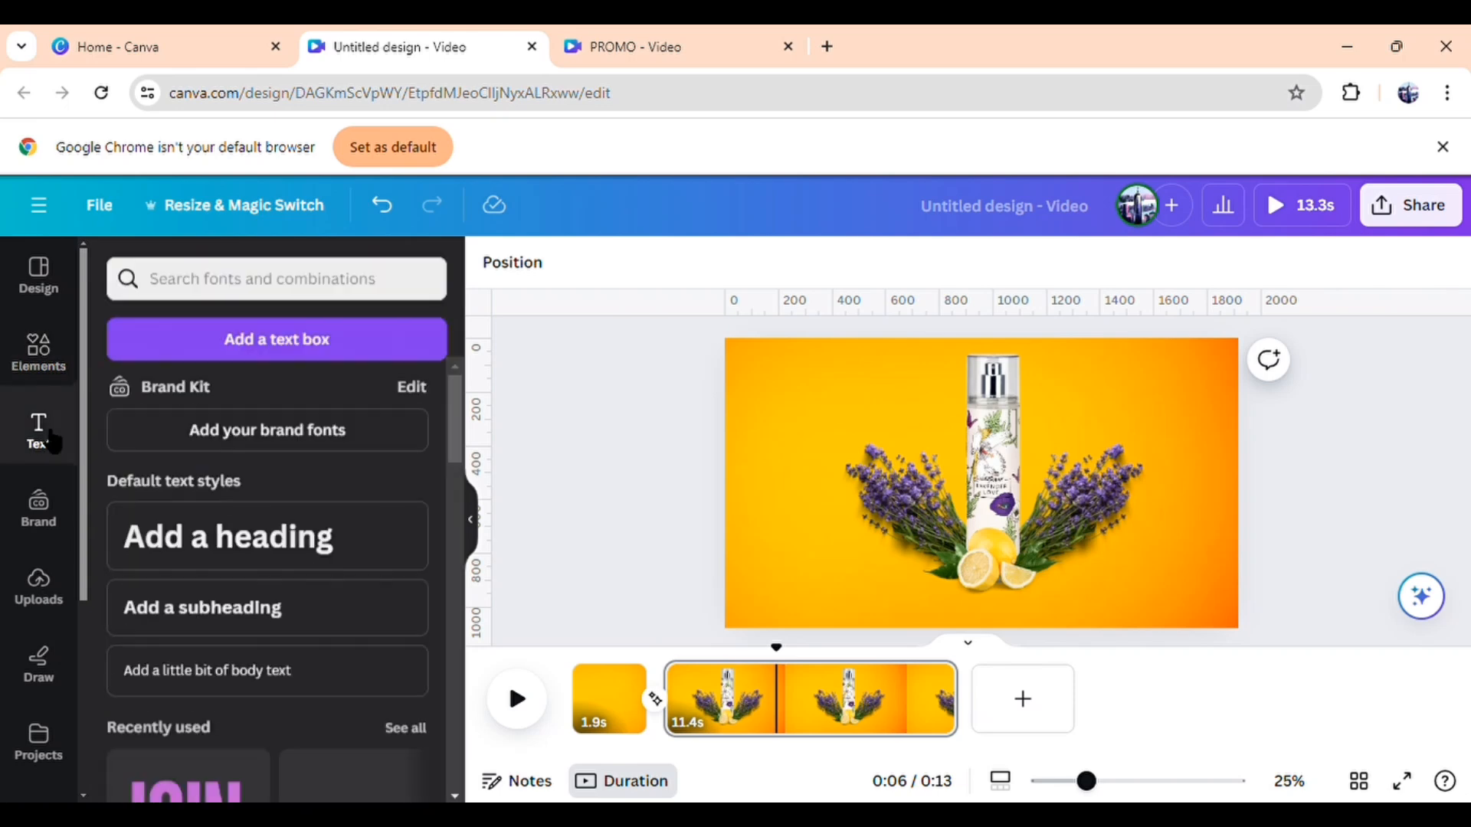
pyautogui.click(253, 524)
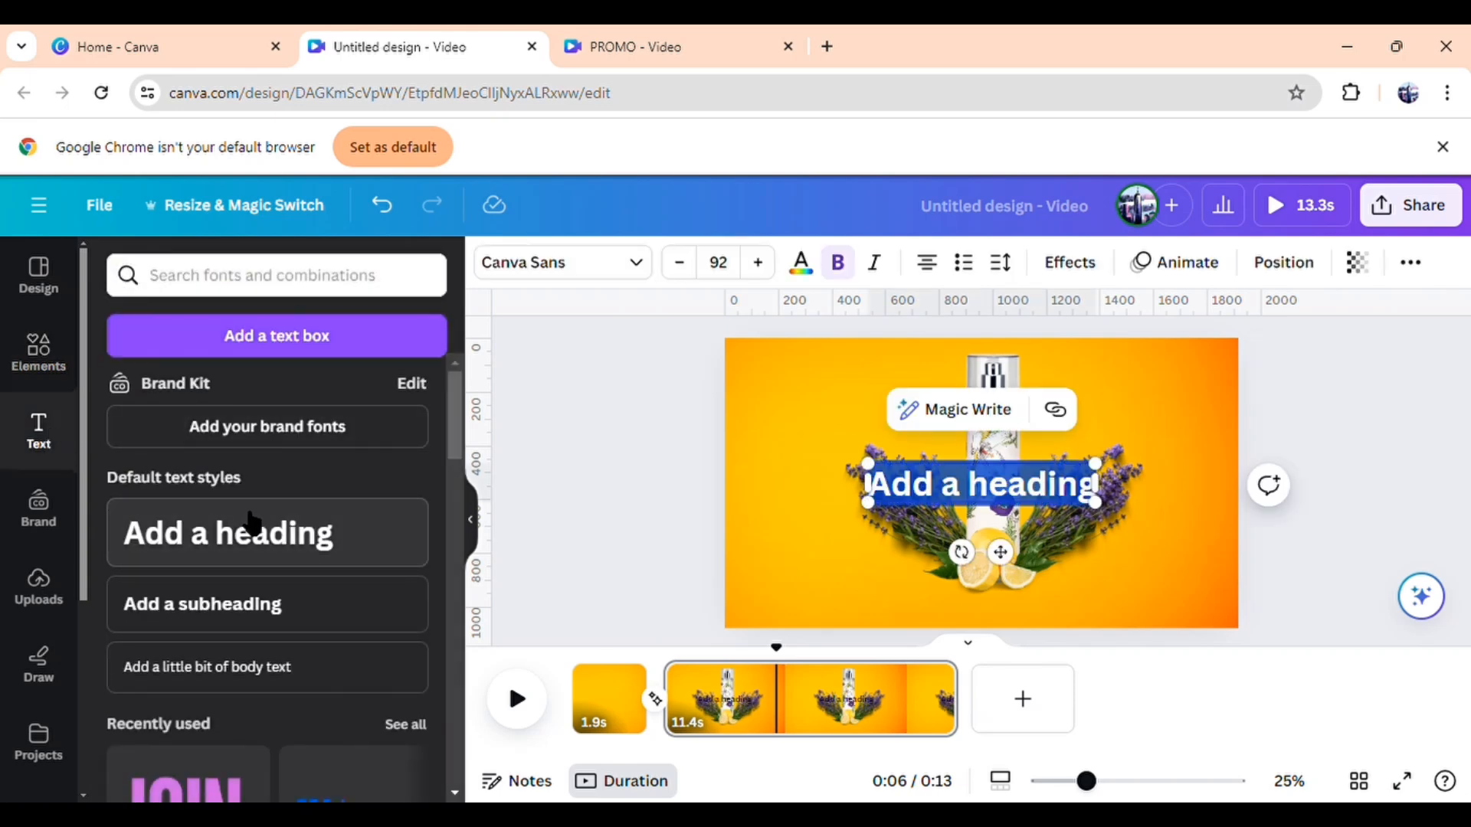
pyautogui.write('LONG')
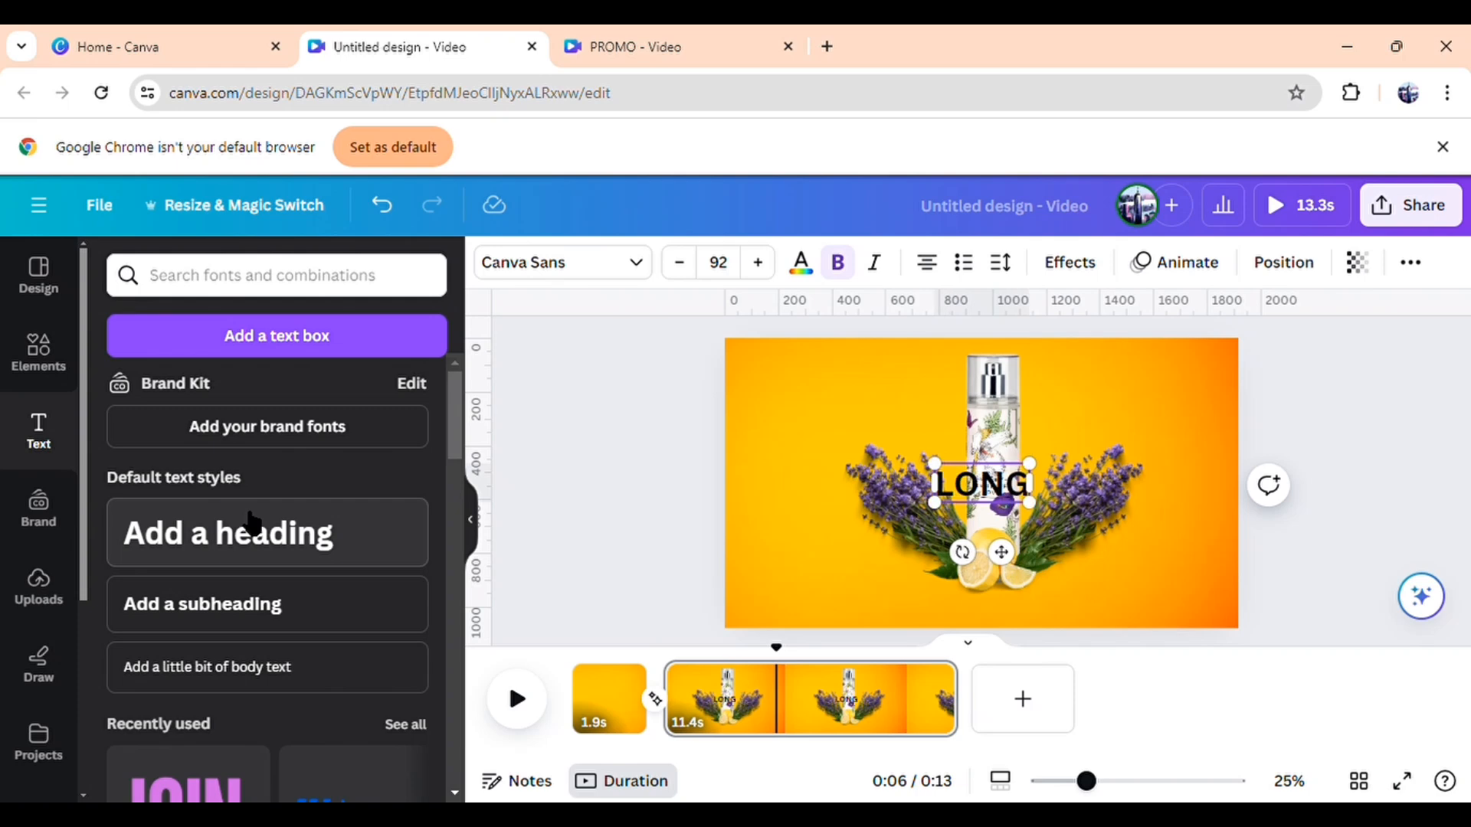
pyautogui.write('LASTIN')
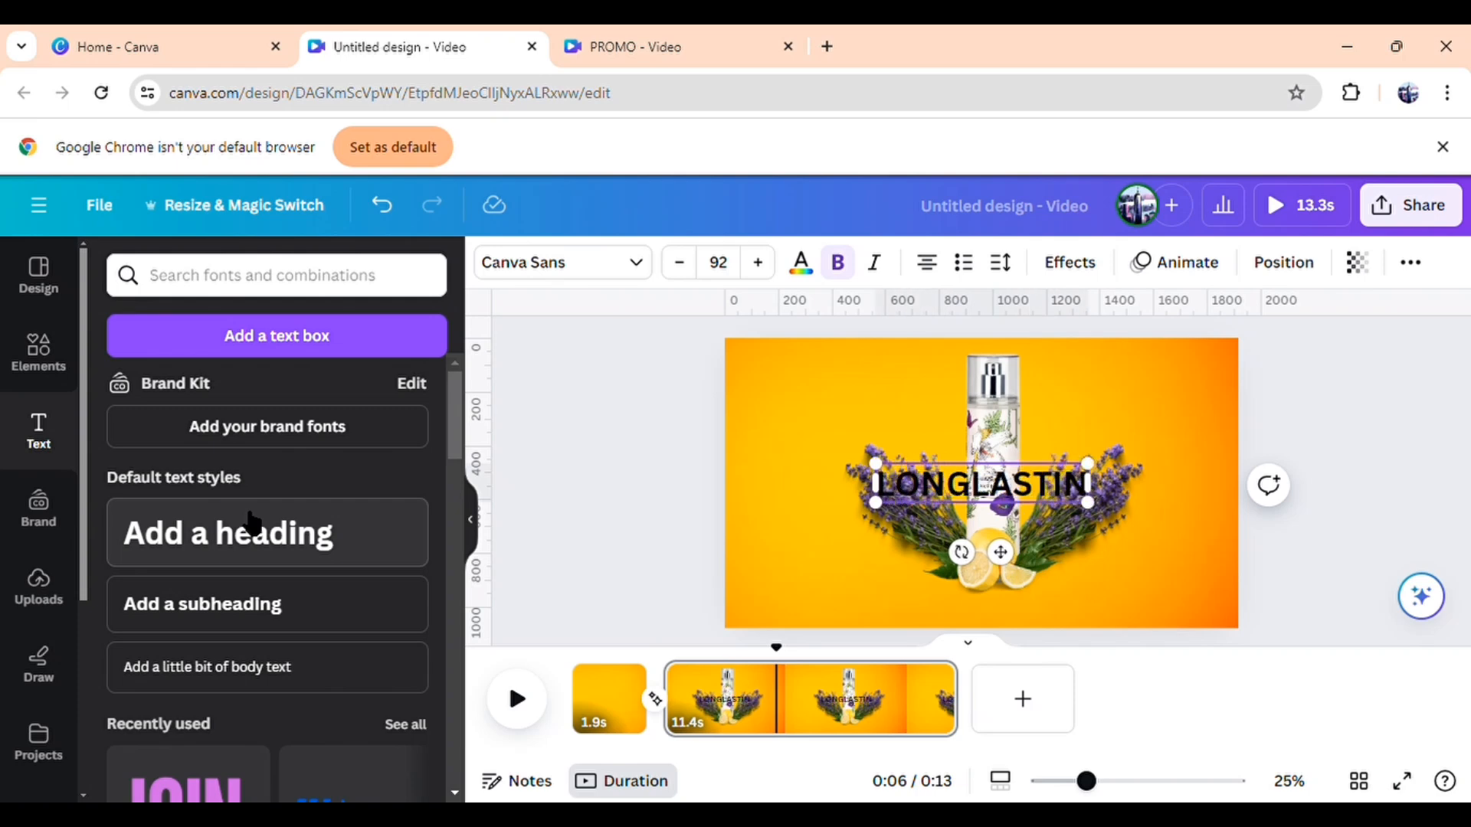
pyautogui.write('G')
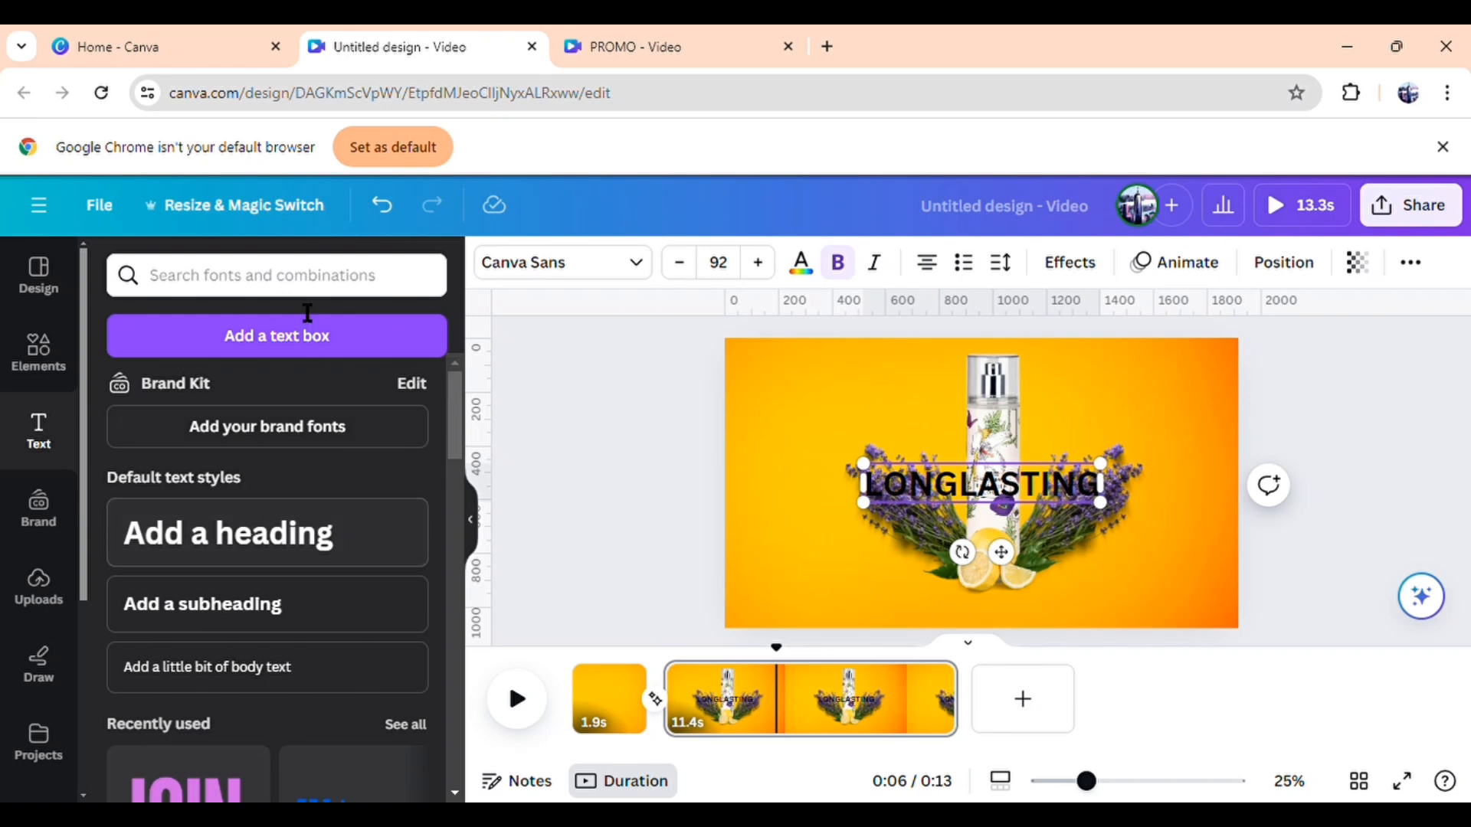
# Change the LONGLASTING heading's font to the recently used TT Bluescreens
pyautogui.click(588, 263)
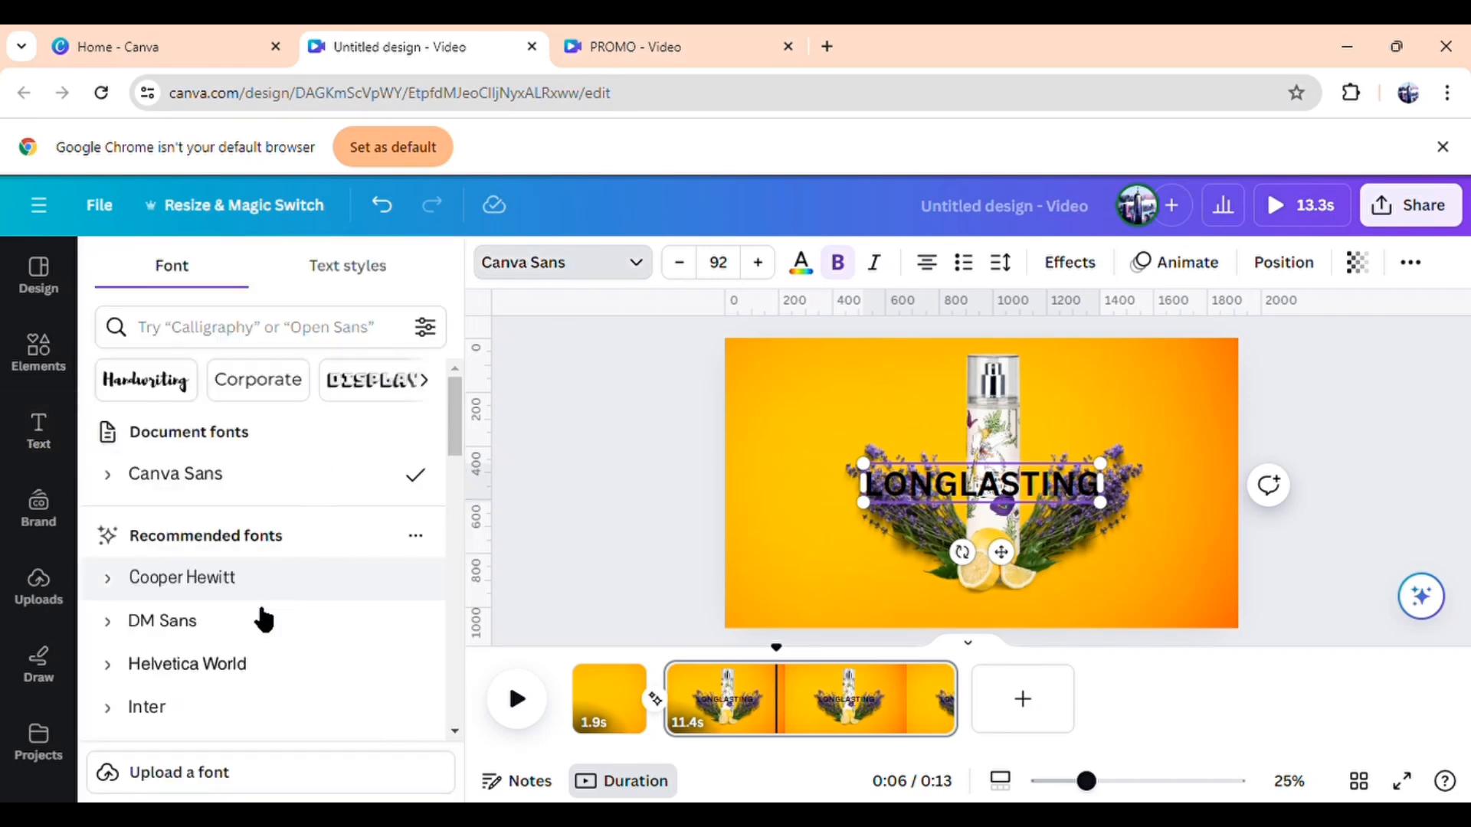
pyautogui.scroll(-3, 252, 617)
pyautogui.click(211, 641)
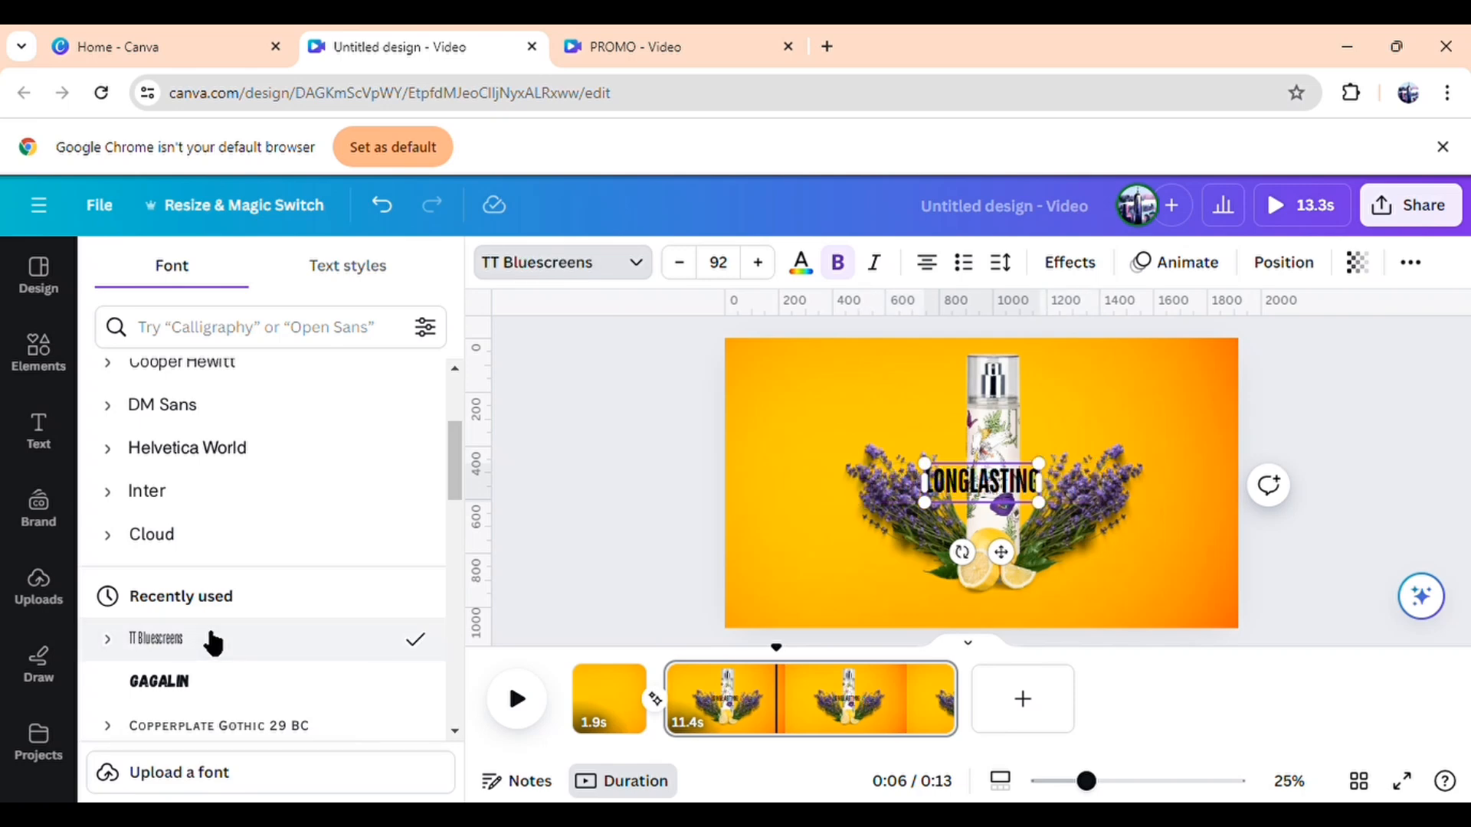
# Change the heading's text colour to white across all pages and apply the Lift effect to it
pyautogui.click(805, 268)
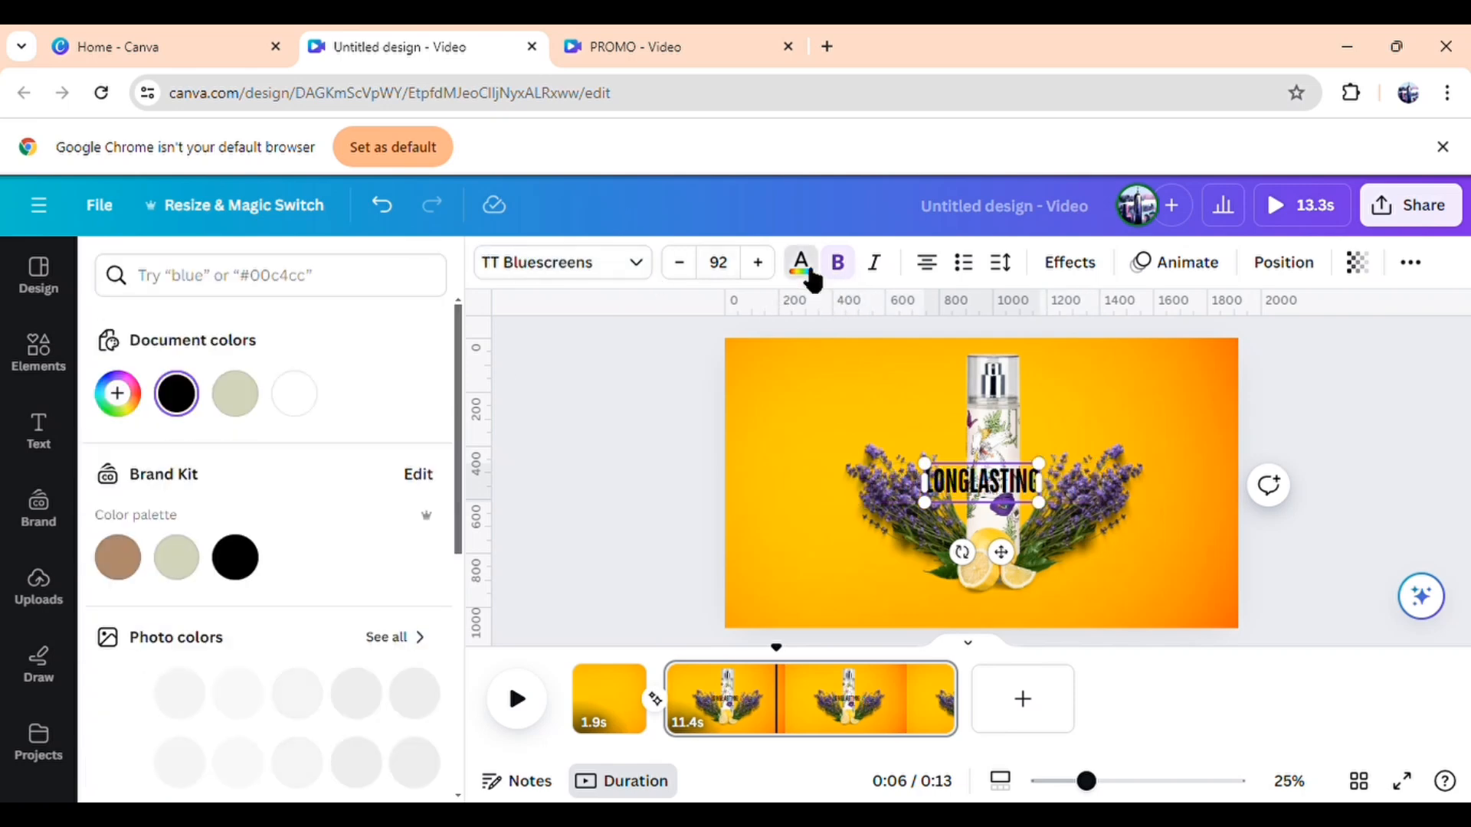
pyautogui.click(299, 402)
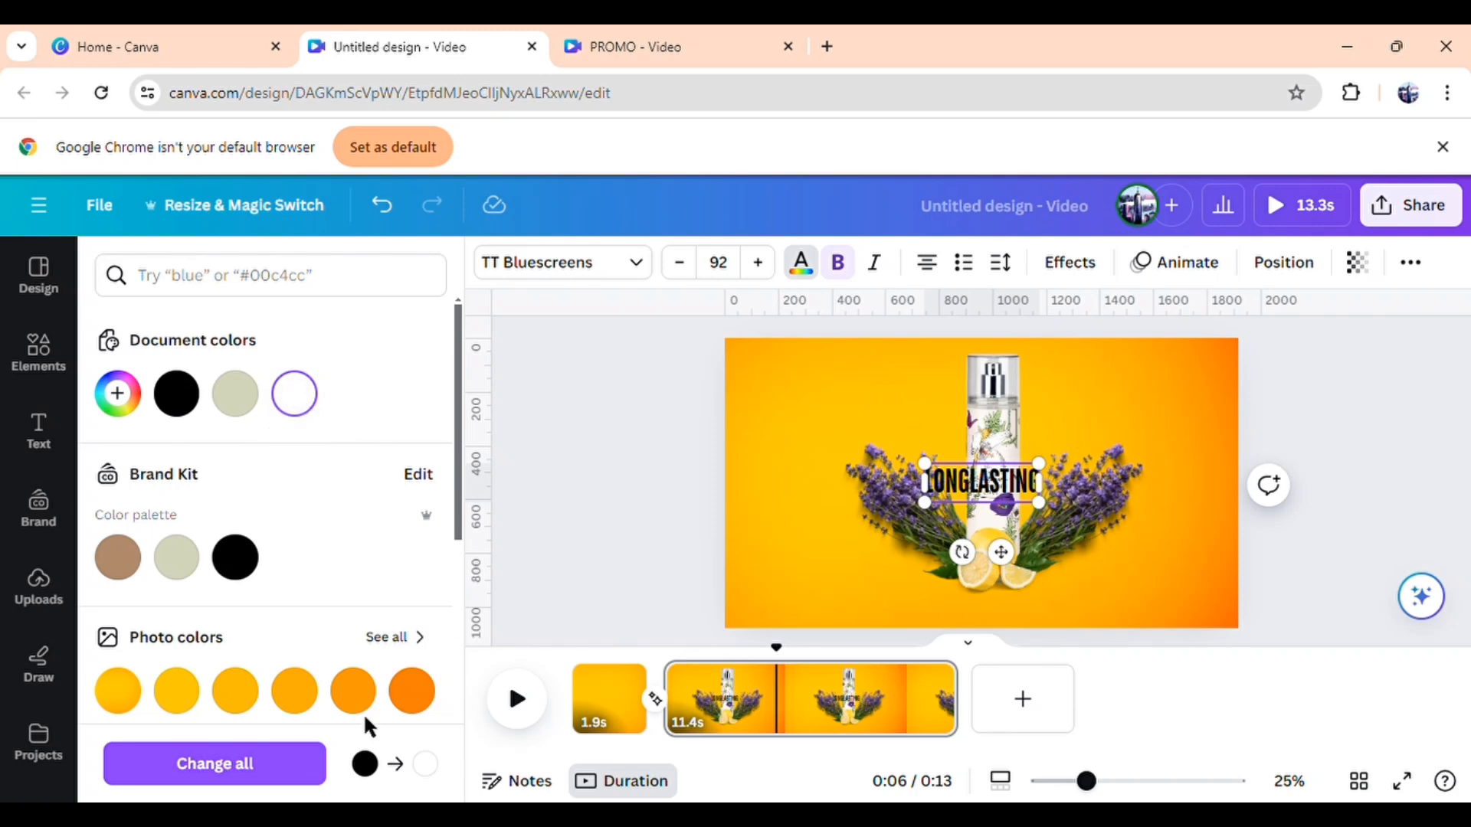
pyautogui.click(247, 764)
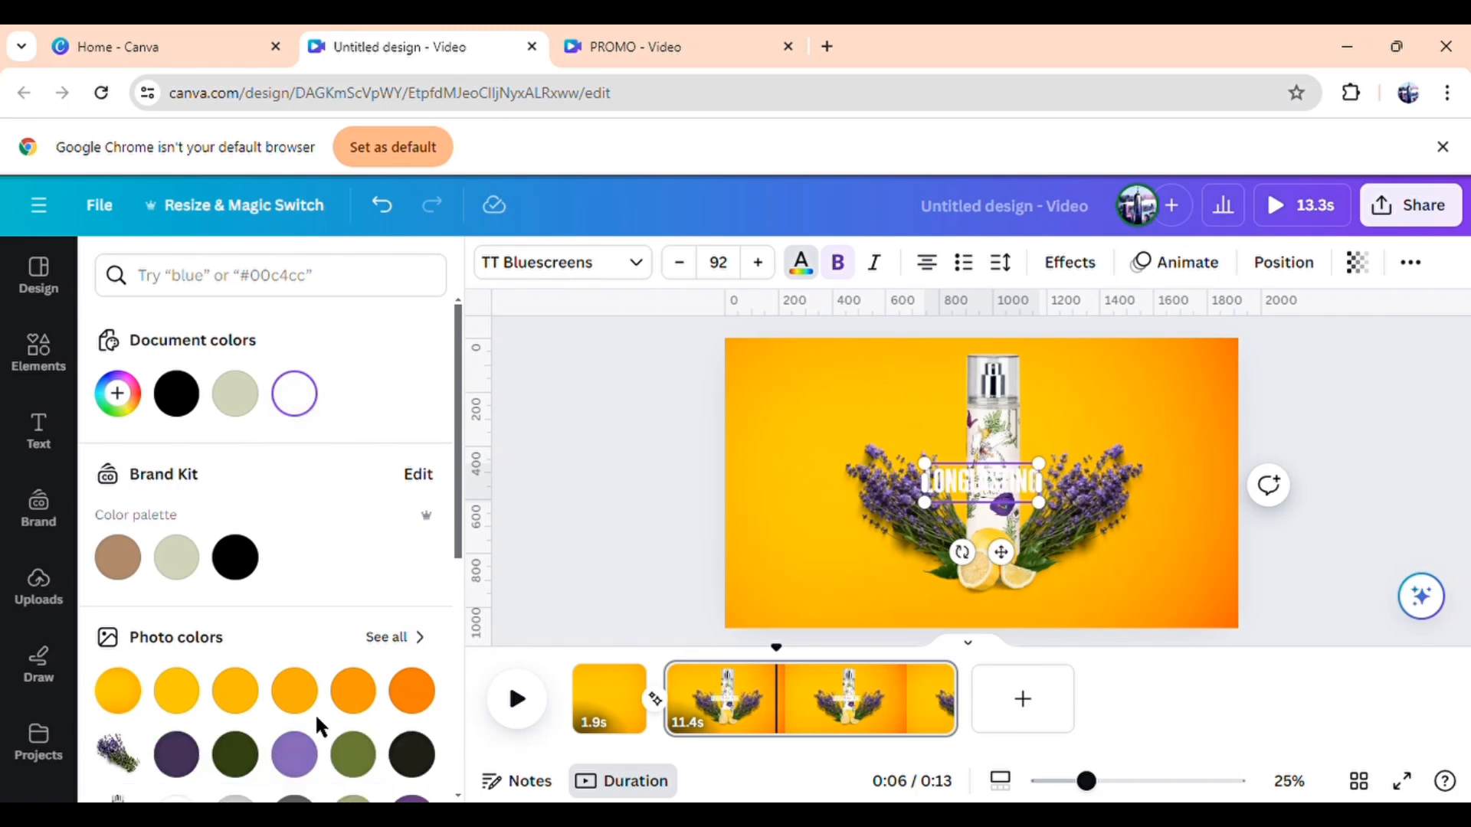
pyautogui.click(1073, 264)
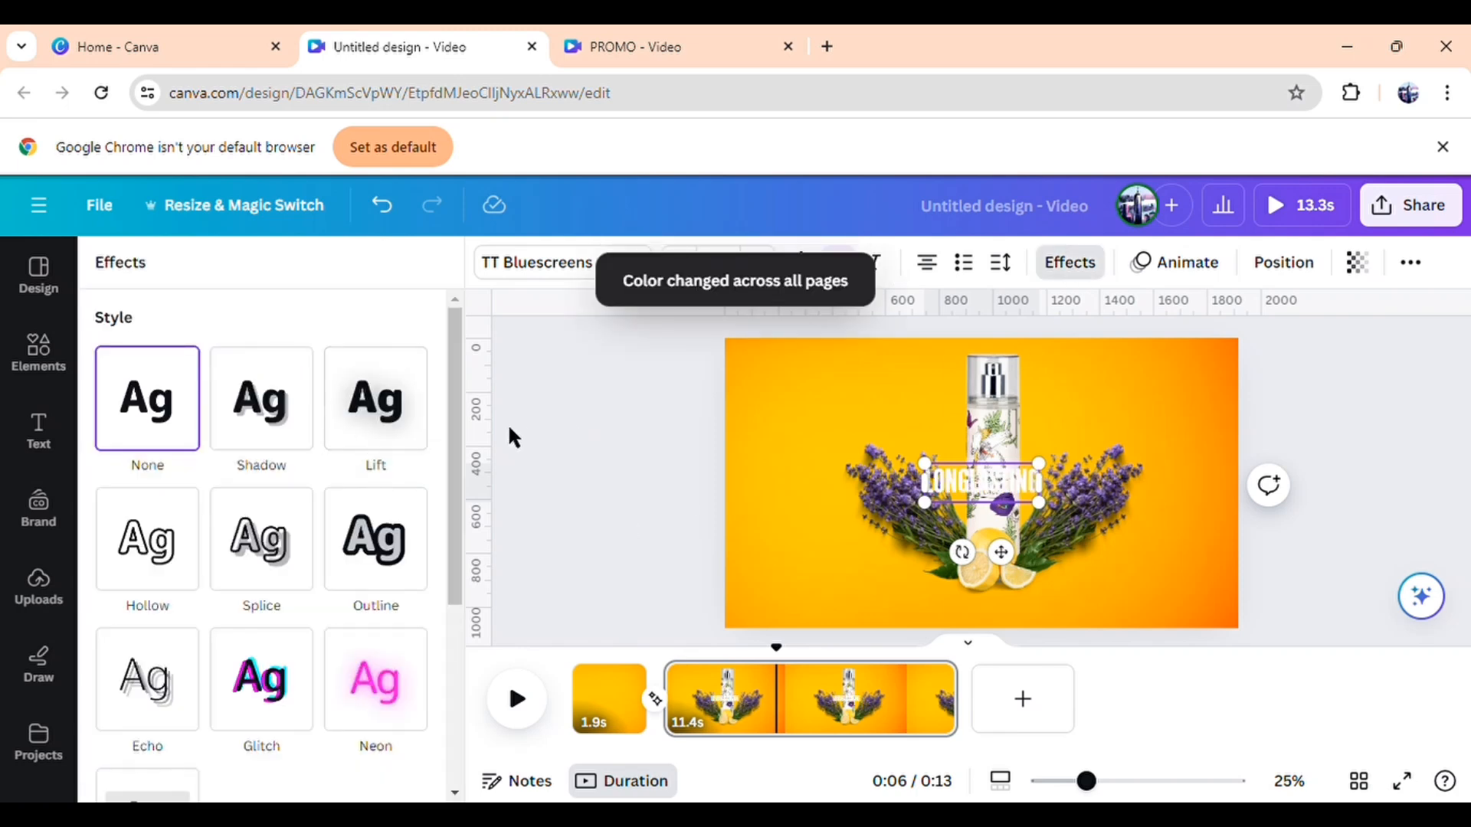
pyautogui.click(391, 435)
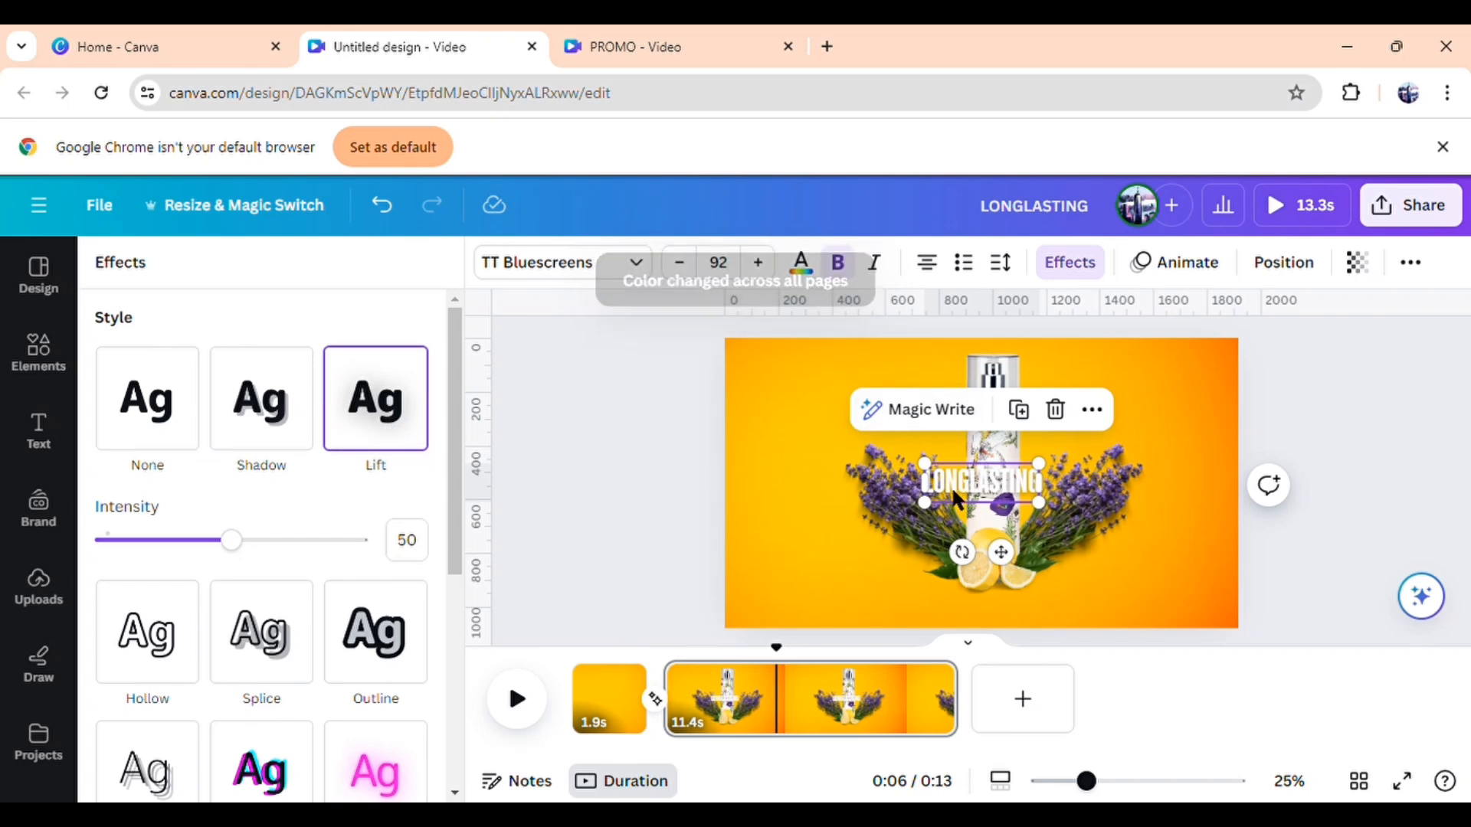
# Enlarge the LONGLASTING heading to font size 172 and place it beside the bottle's cap, above the left-hand lavender
pyautogui.moveTo(930, 478); pyautogui.dragTo(810, 423)
pyautogui.click(606, 521)
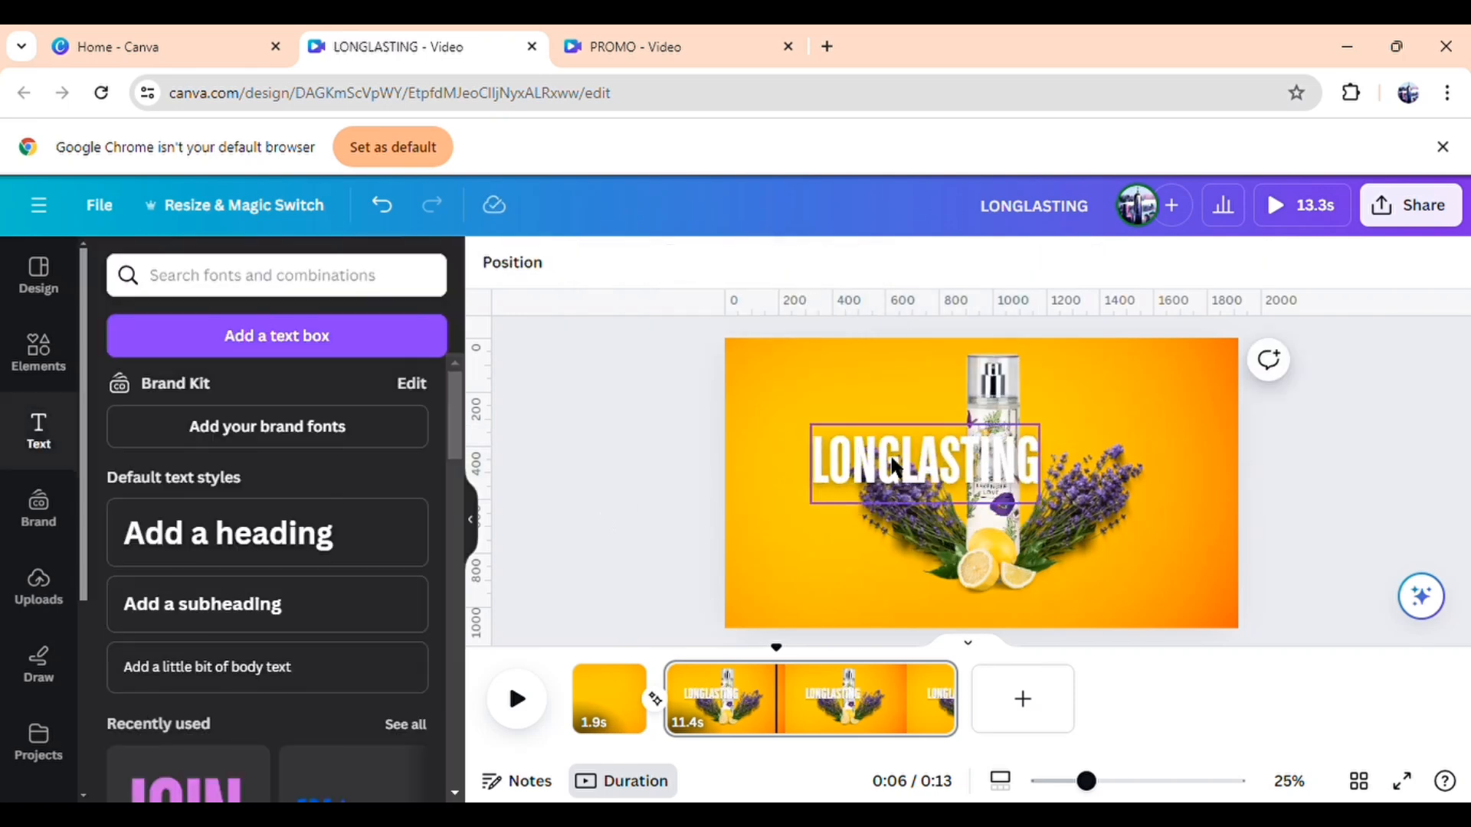
pyautogui.moveTo(909, 486); pyautogui.dragTo(837, 438)
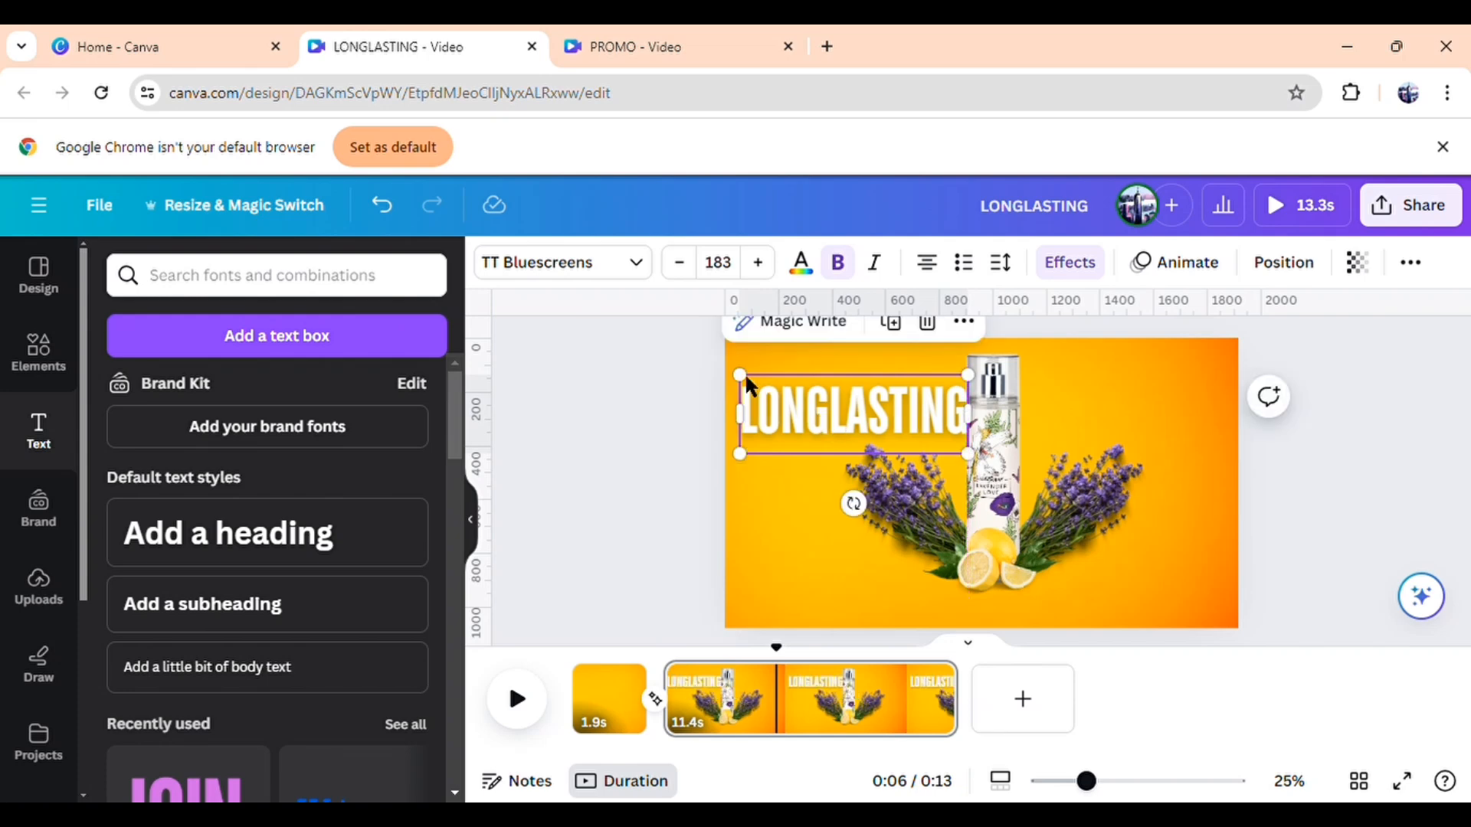
pyautogui.moveTo(750, 392); pyautogui.dragTo(758, 385)
pyautogui.moveTo(848, 431); pyautogui.dragTo(841, 420)
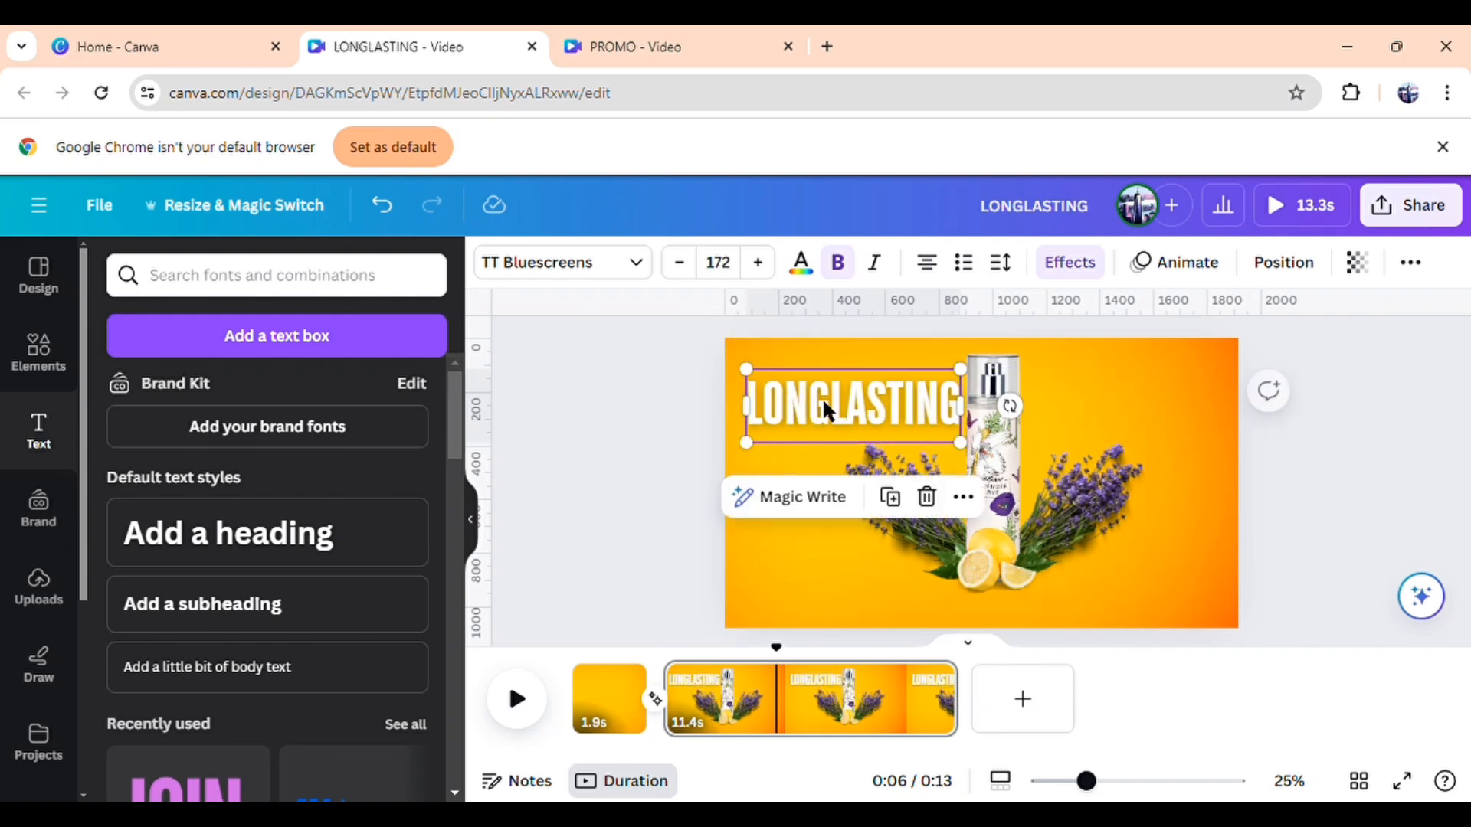
# Apply the Baseline animation on enter to the LONGLASTING heading, with its direction set to rightward
pyautogui.click(1189, 265)
pyautogui.scroll(-4, 360, 490)
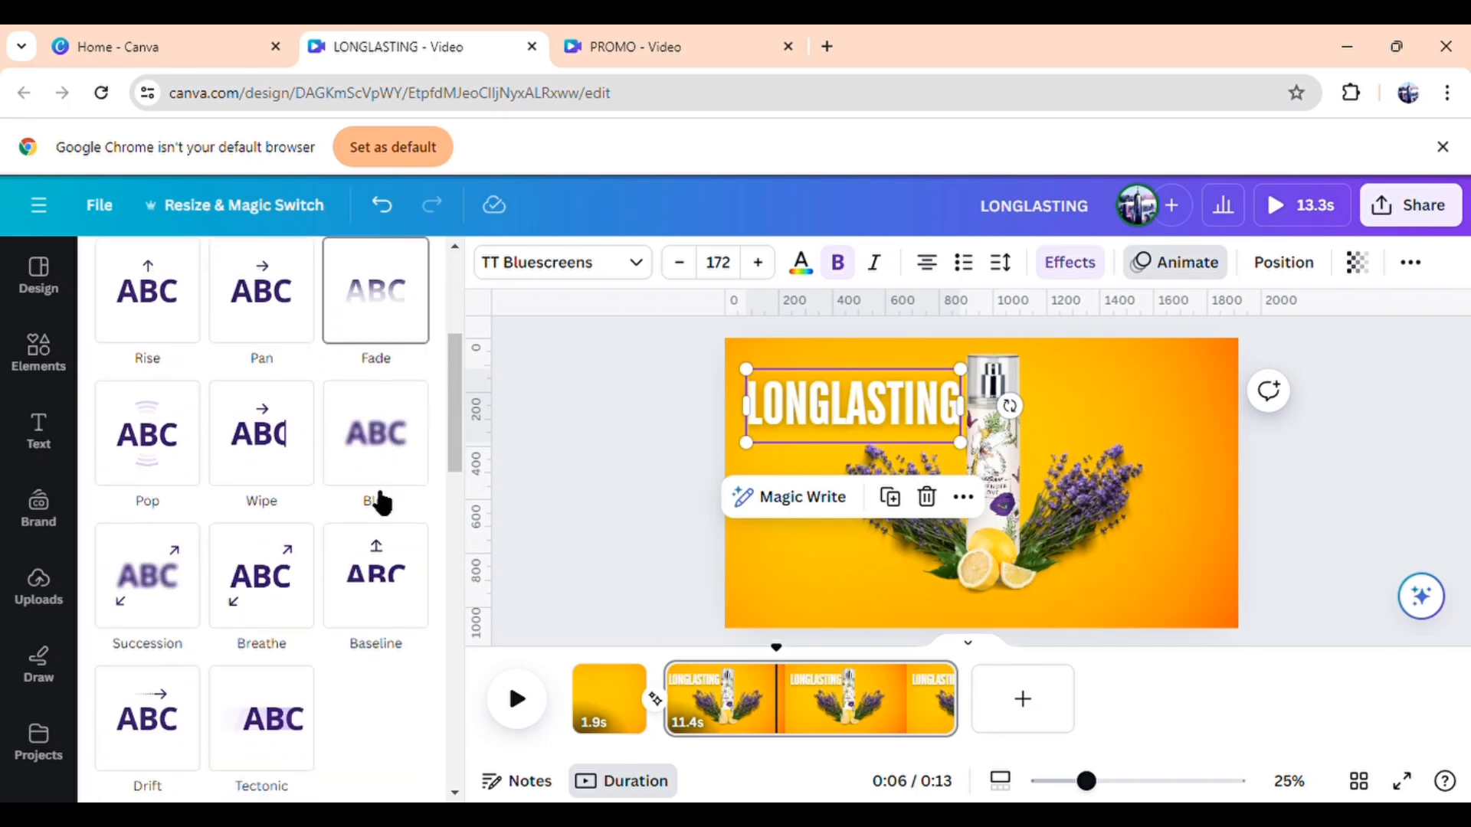
pyautogui.scroll(-2, 382, 503)
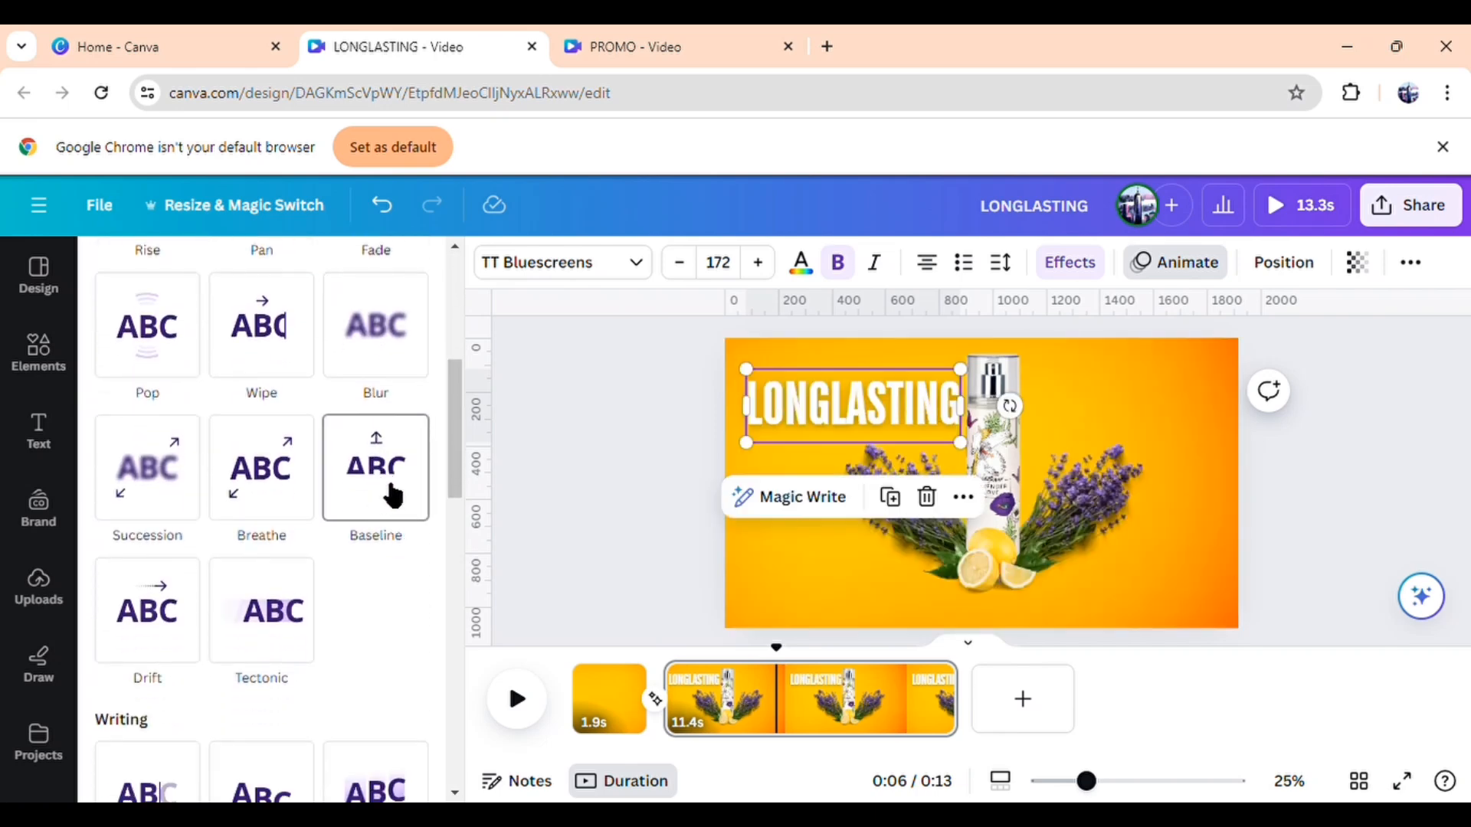
pyautogui.click(385, 481)
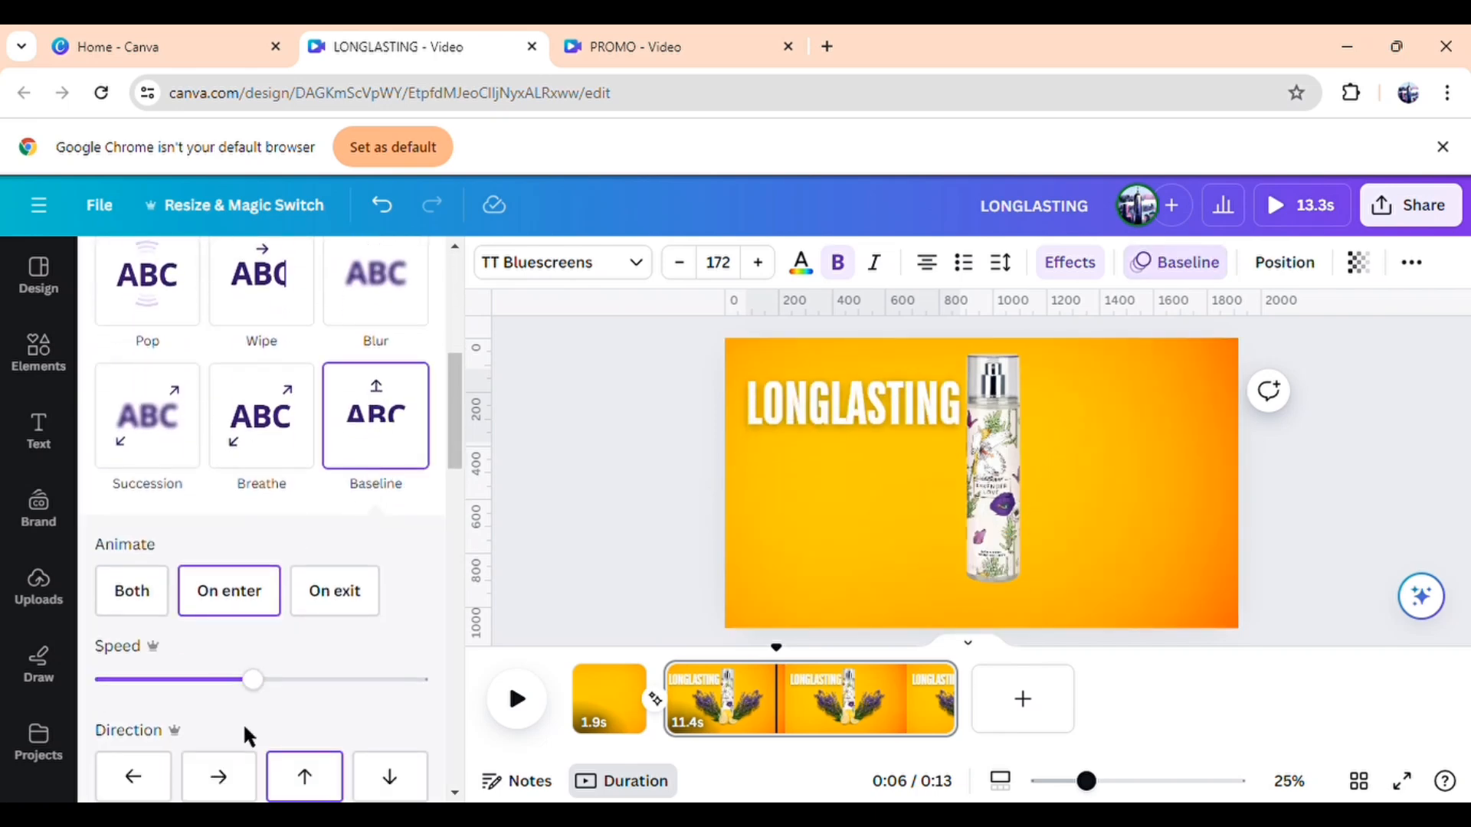
pyautogui.scroll(-3, 246, 735)
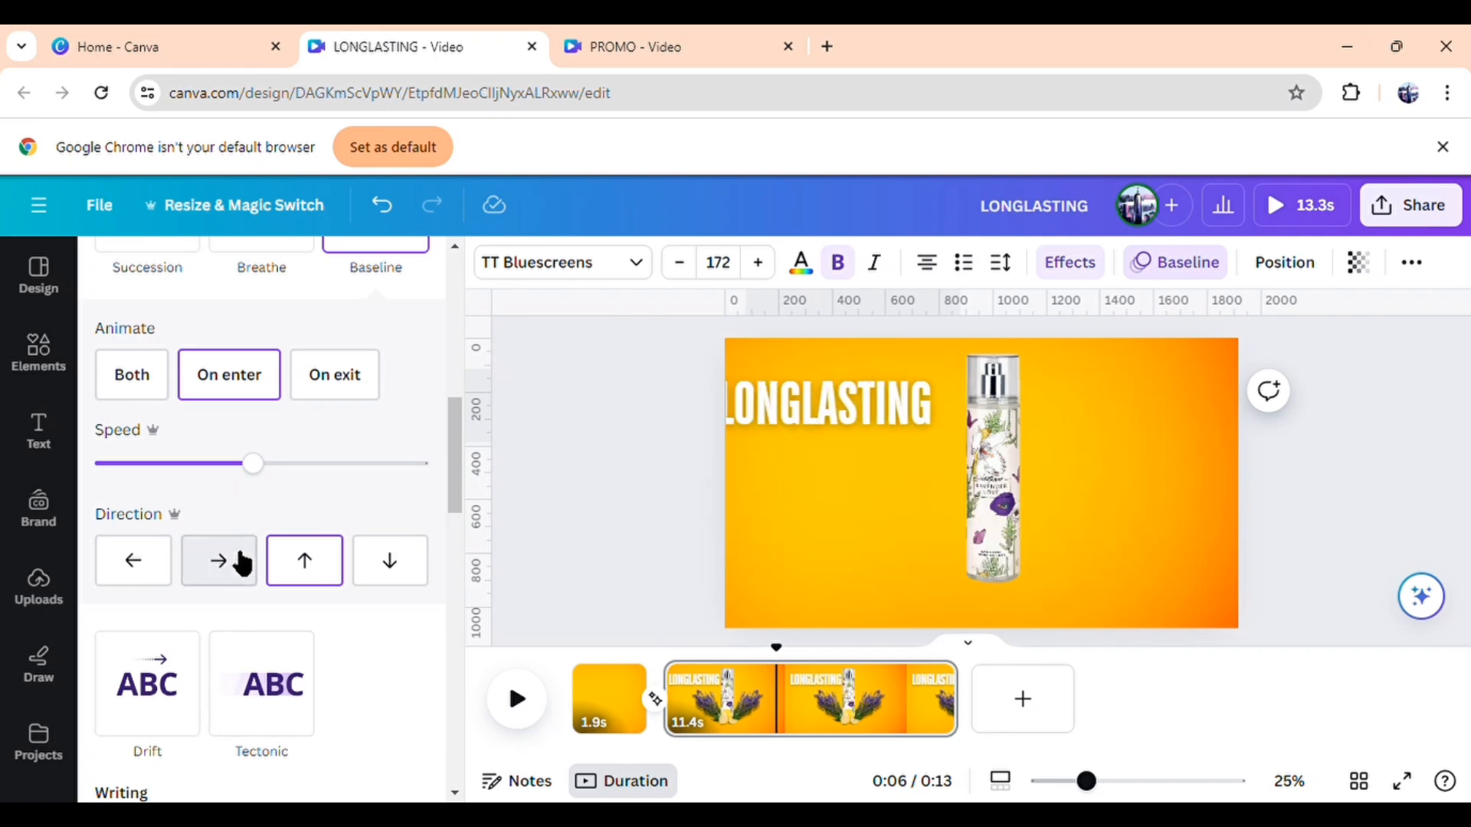
pyautogui.click(242, 565)
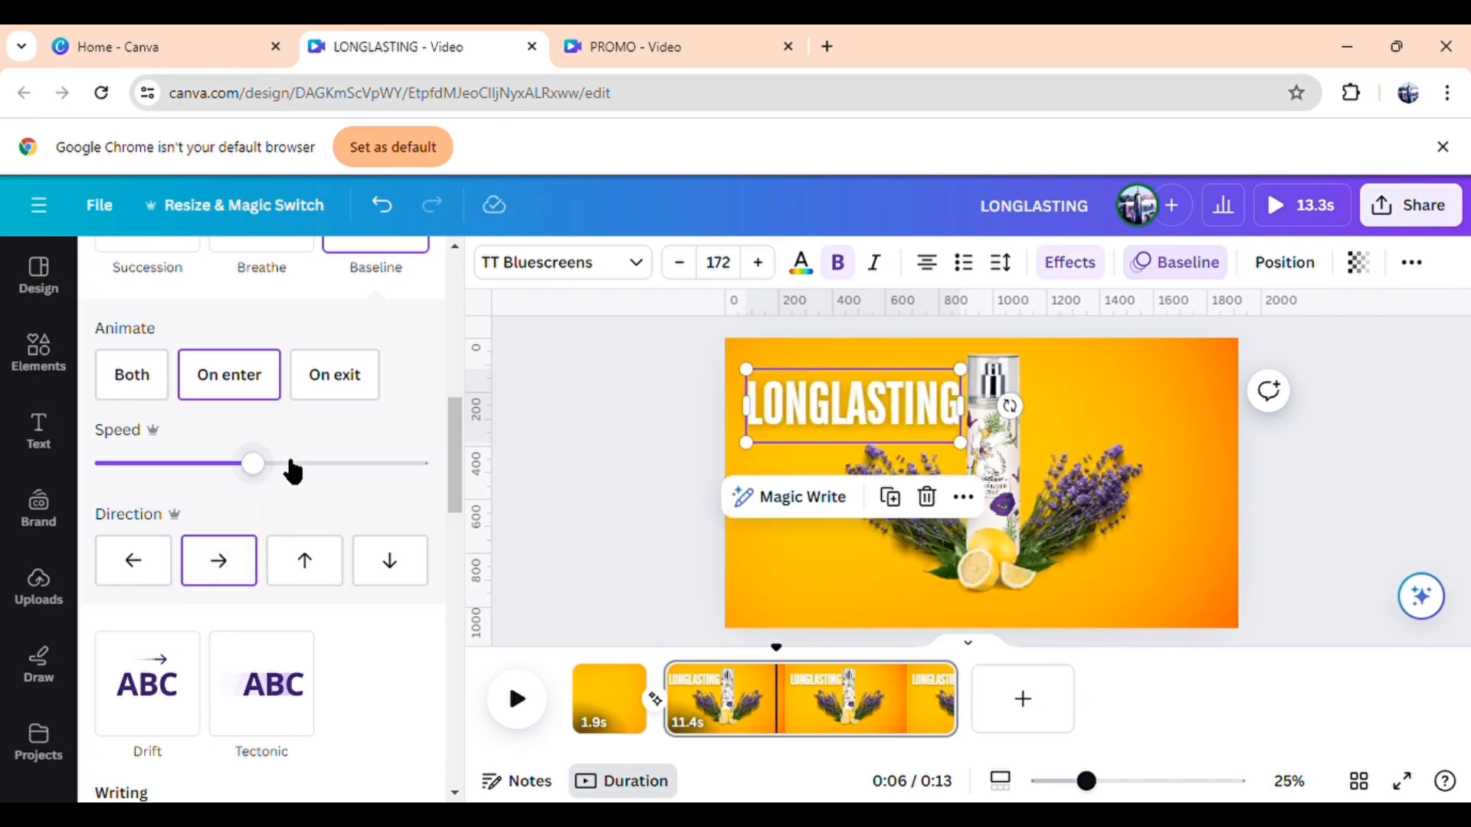
# Fine-tune the heading's Baseline animation speed to slightly below the middle of its range
pyautogui.moveTo(220, 471); pyautogui.dragTo(182, 479)
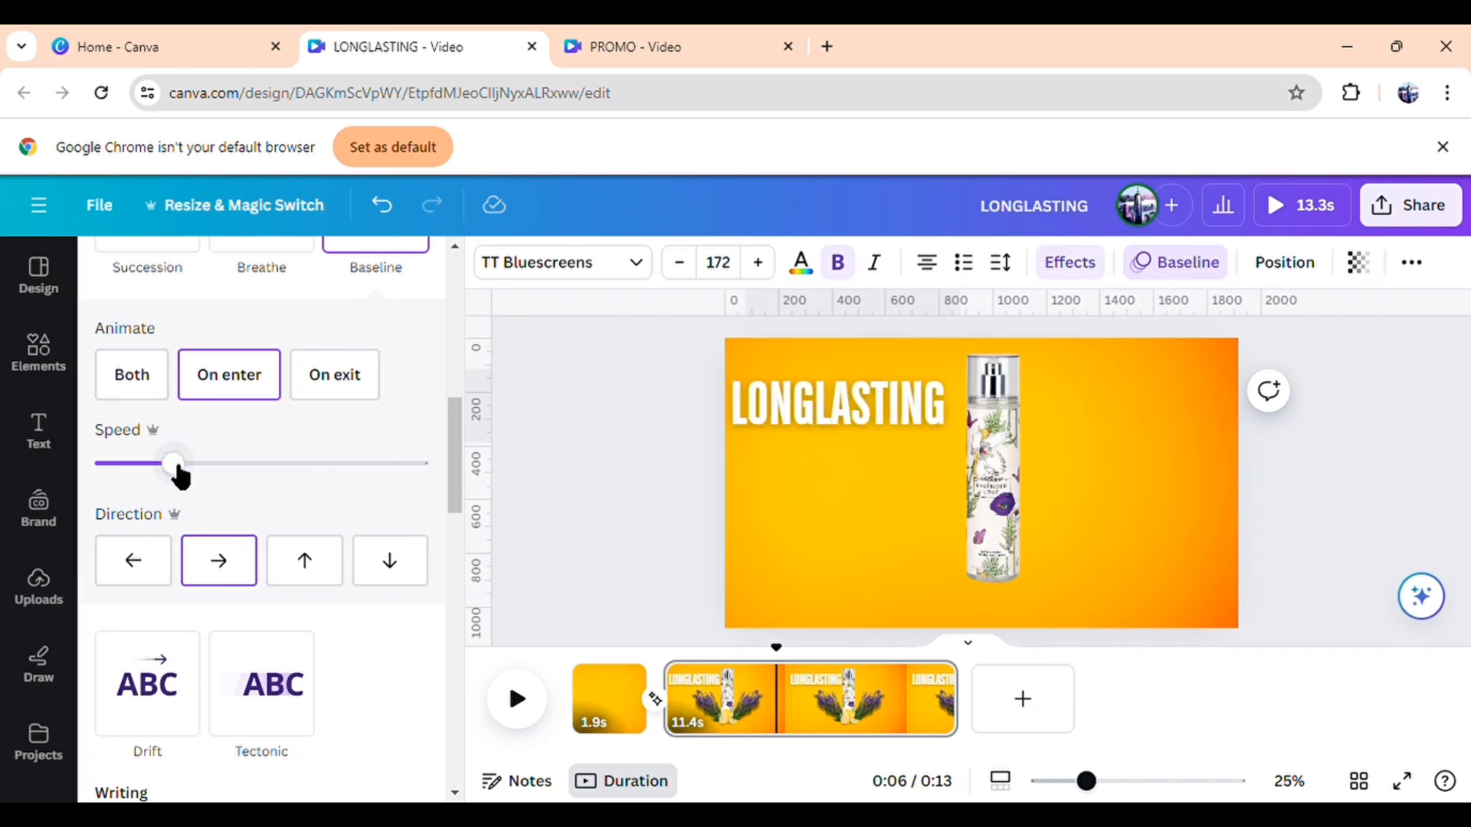
pyautogui.click(276, 467)
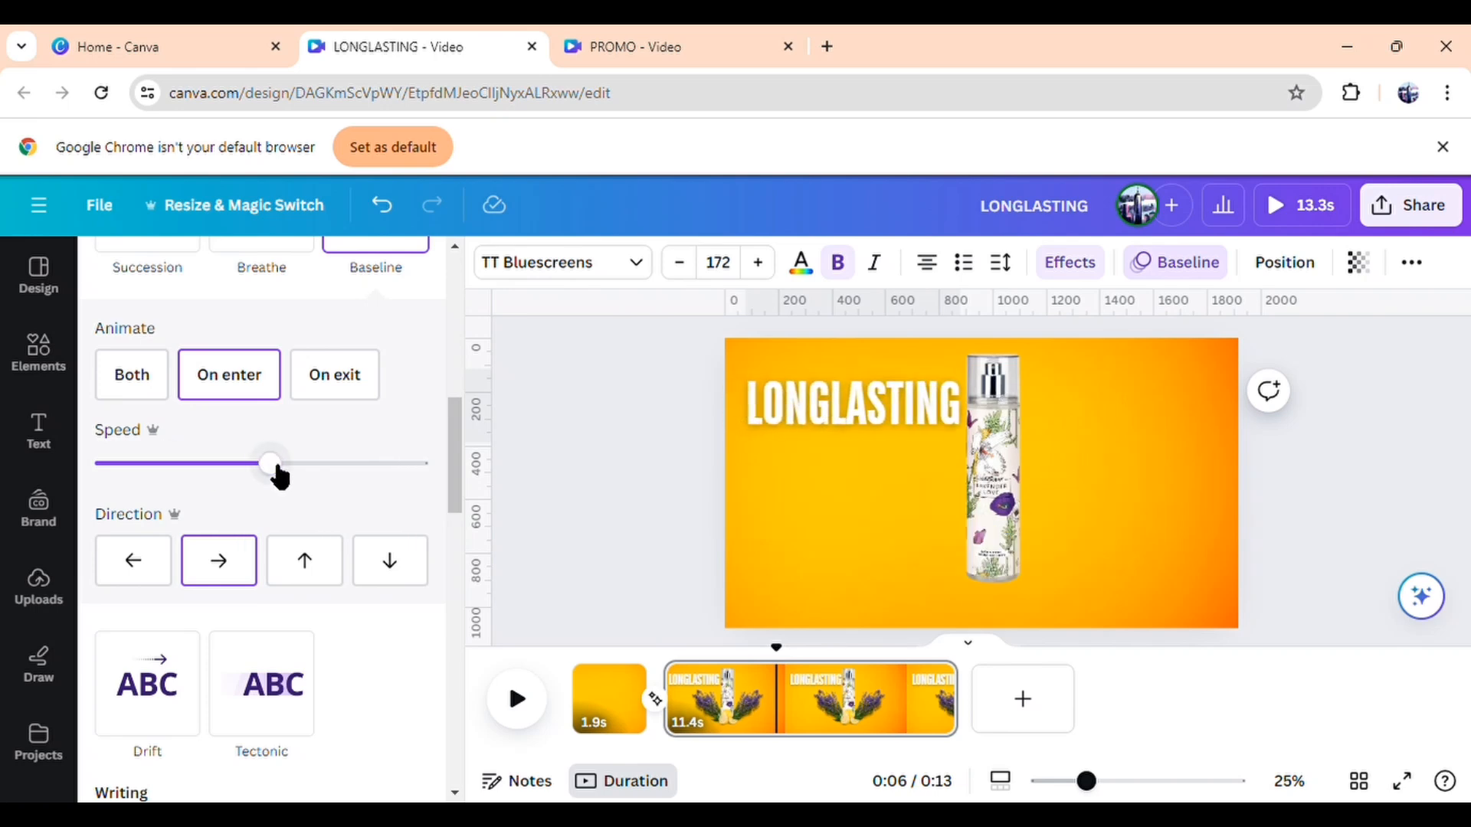
pyautogui.moveTo(280, 477); pyautogui.dragTo(240, 473)
pyautogui.click(621, 478)
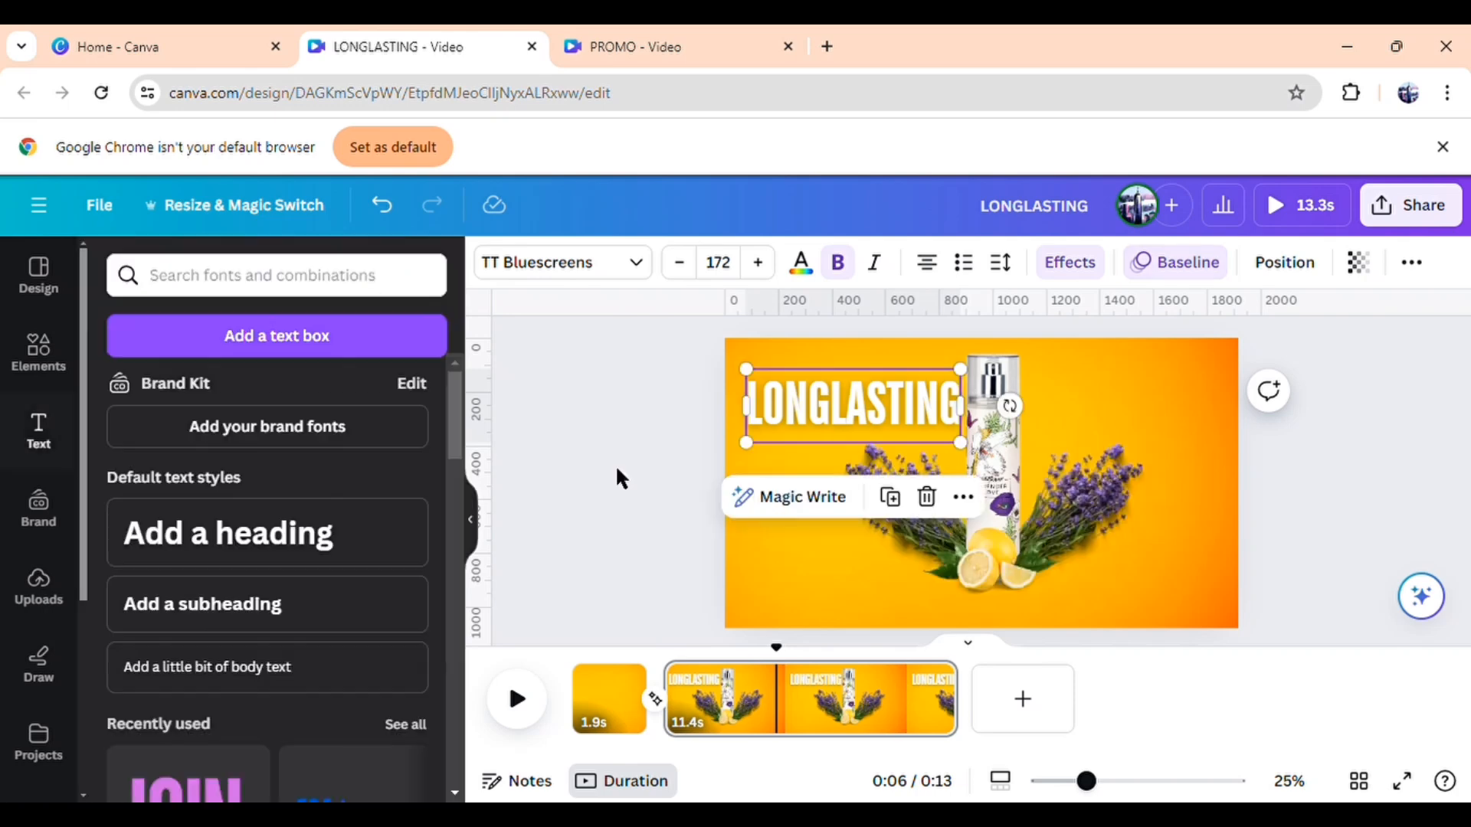
pyautogui.click(615, 464)
# Show the LONGLASTING heading's timing and trim its start so it enters just after the lemon
pyautogui.click(851, 419)
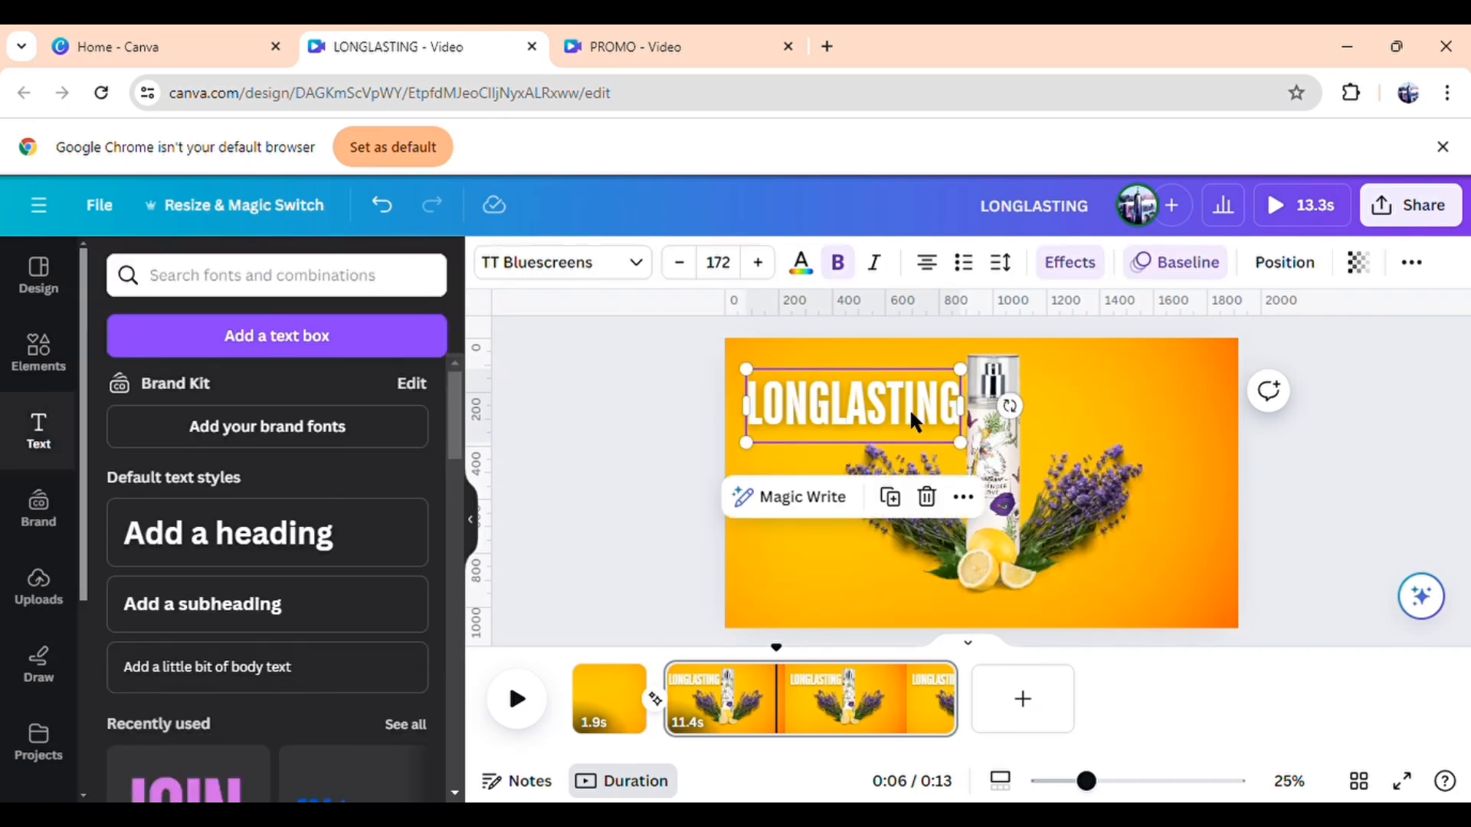
pyautogui.click(974, 505)
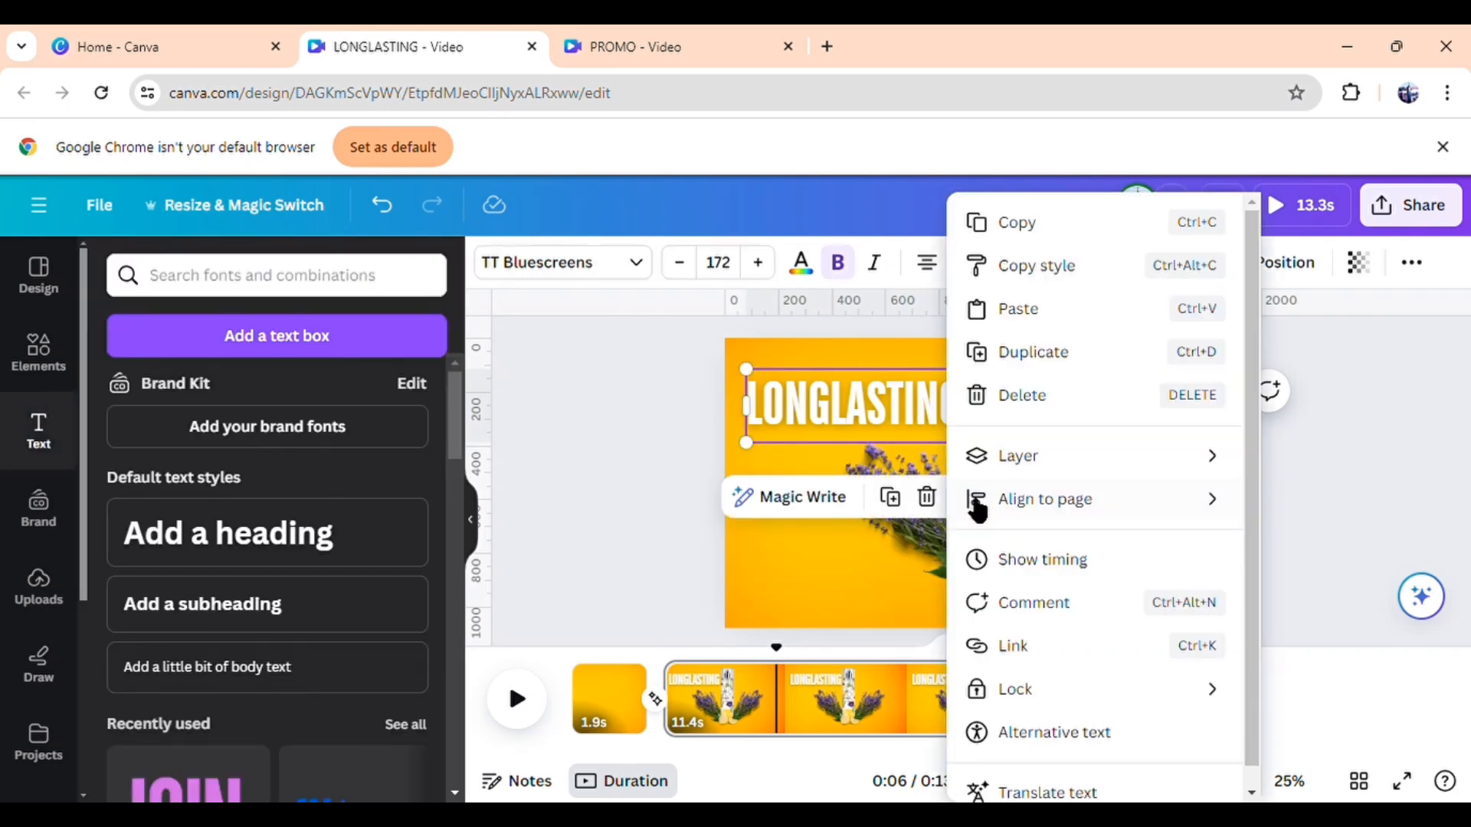
pyautogui.click(988, 558)
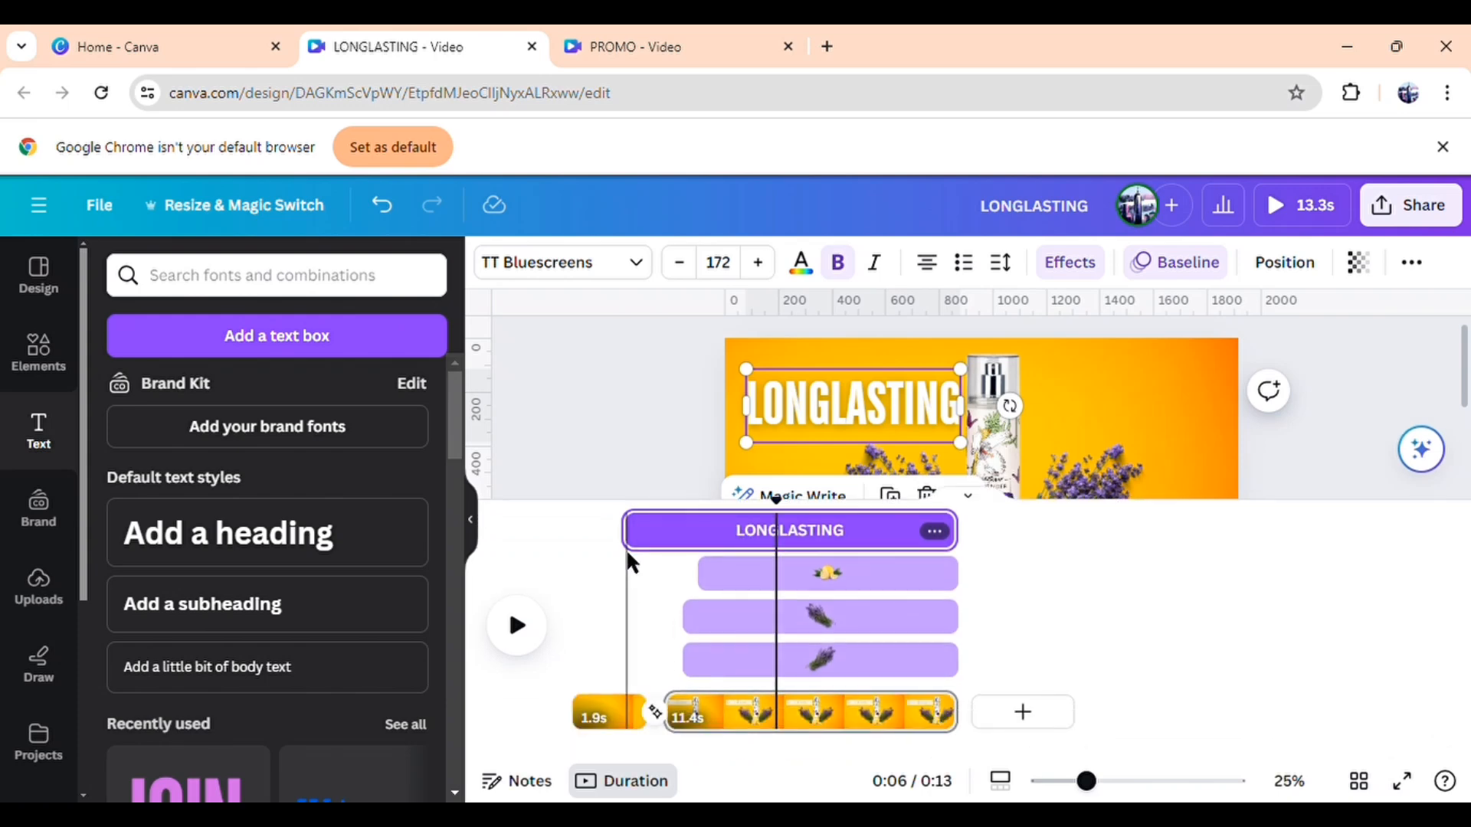
pyautogui.moveTo(646, 549); pyautogui.dragTo(741, 552)
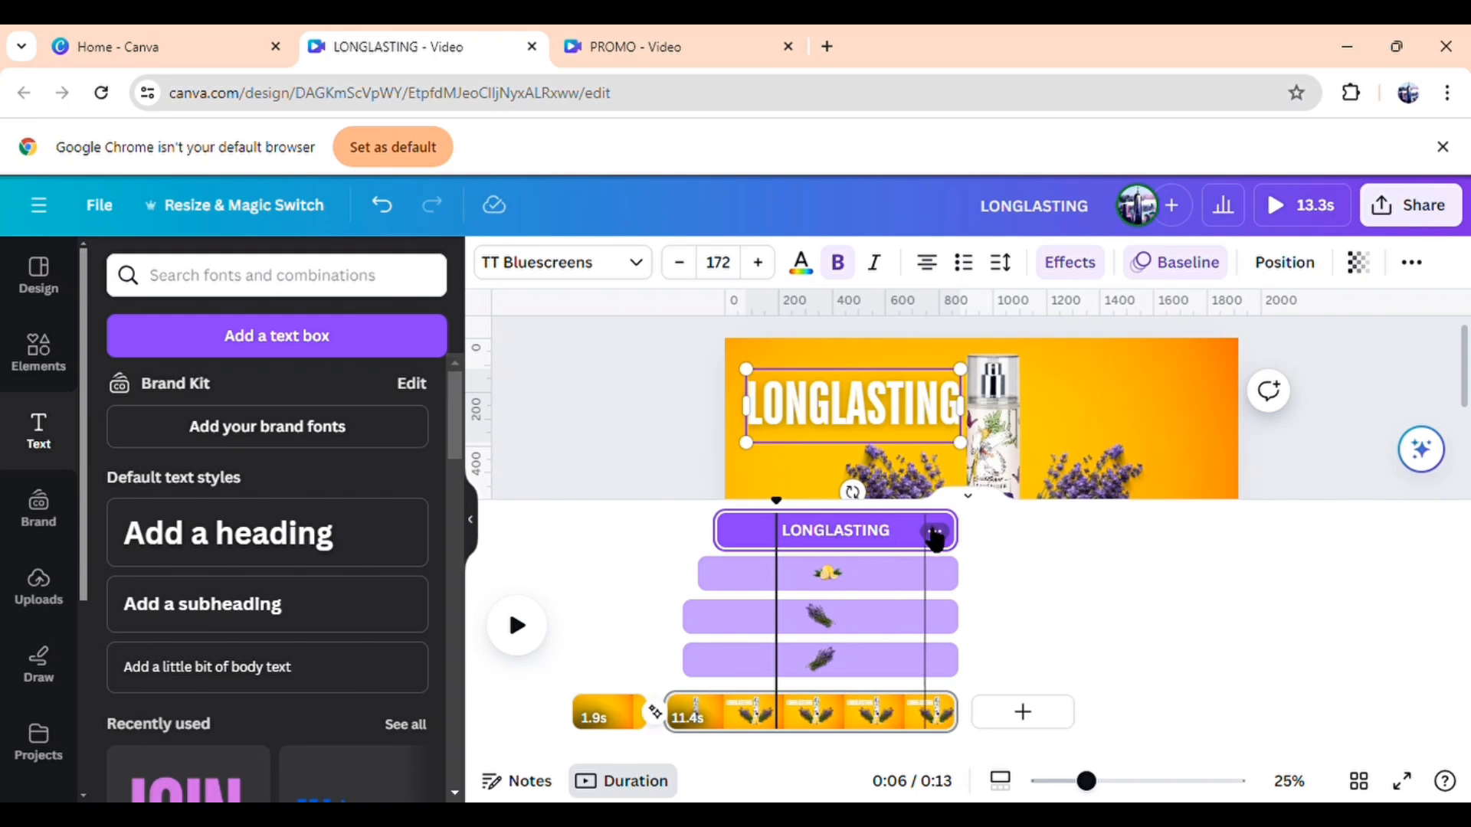
# Hide the heading's timing and deselect the heading
pyautogui.click(937, 534)
pyautogui.scroll(-3, 1017, 473)
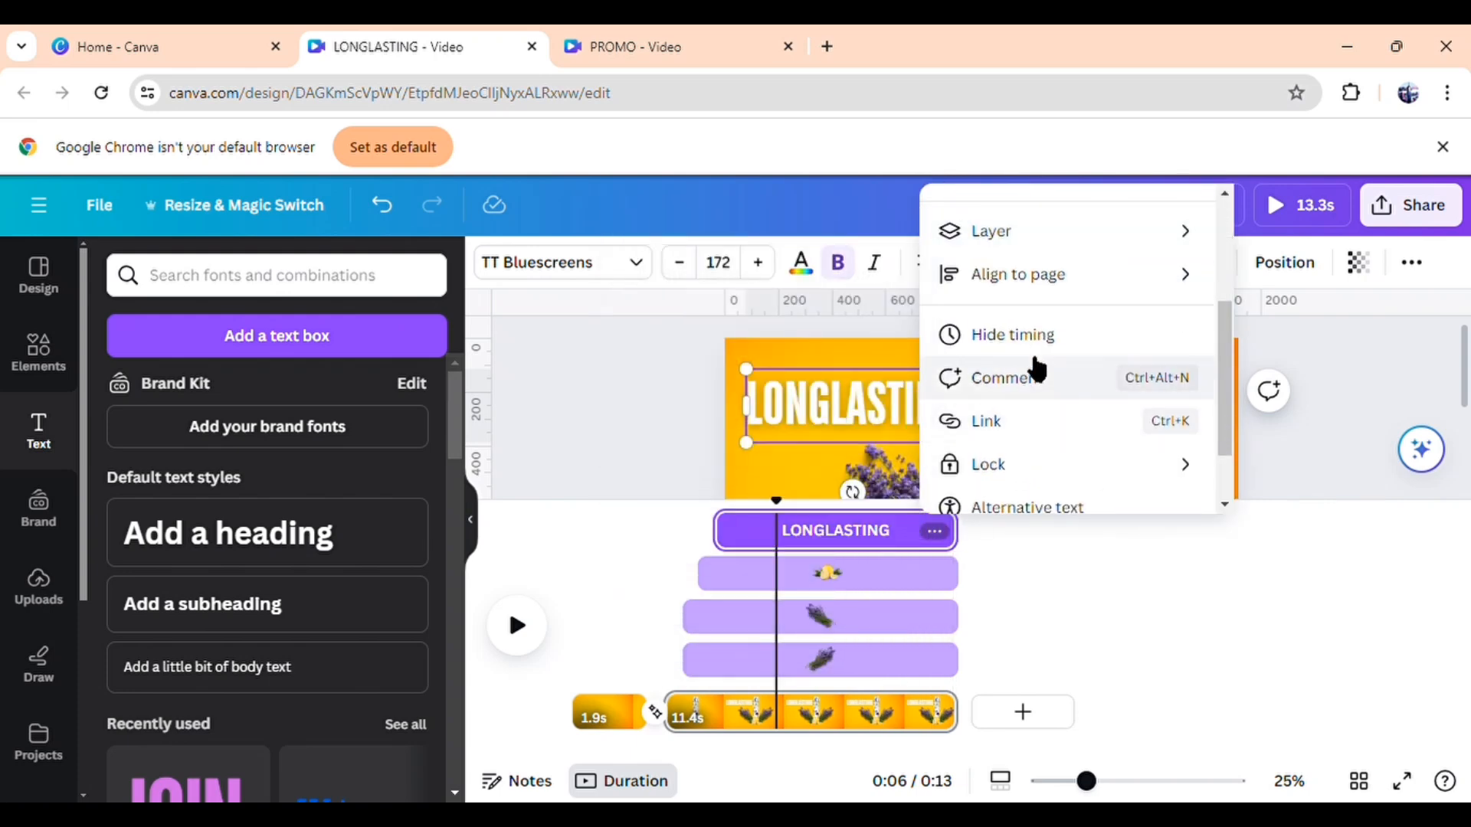
pyautogui.click(1050, 335)
pyautogui.click(660, 601)
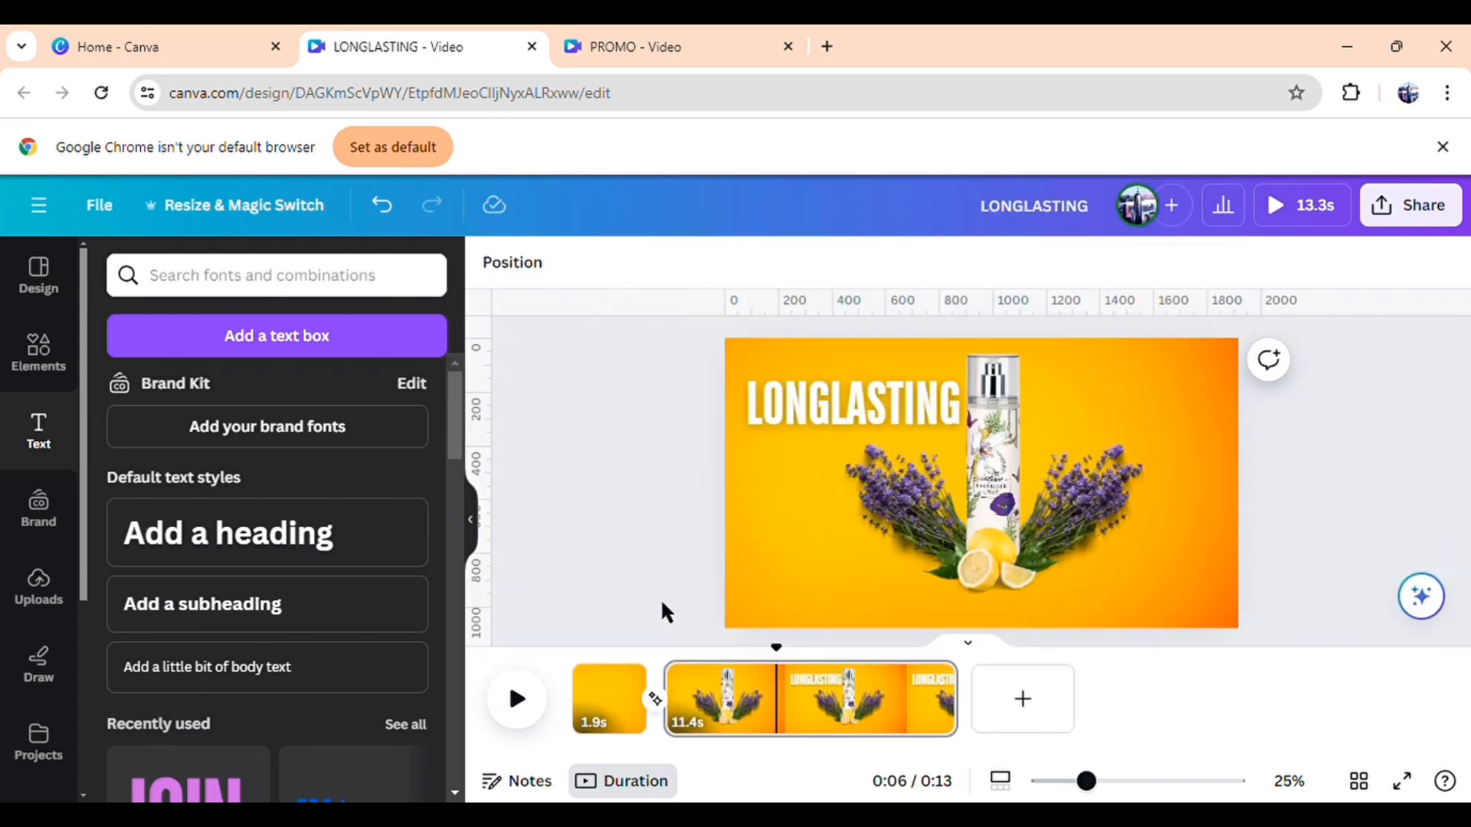
# Preview the second scene from about the 4-second mark to check the heading's entrance
pyautogui.click(740, 737)
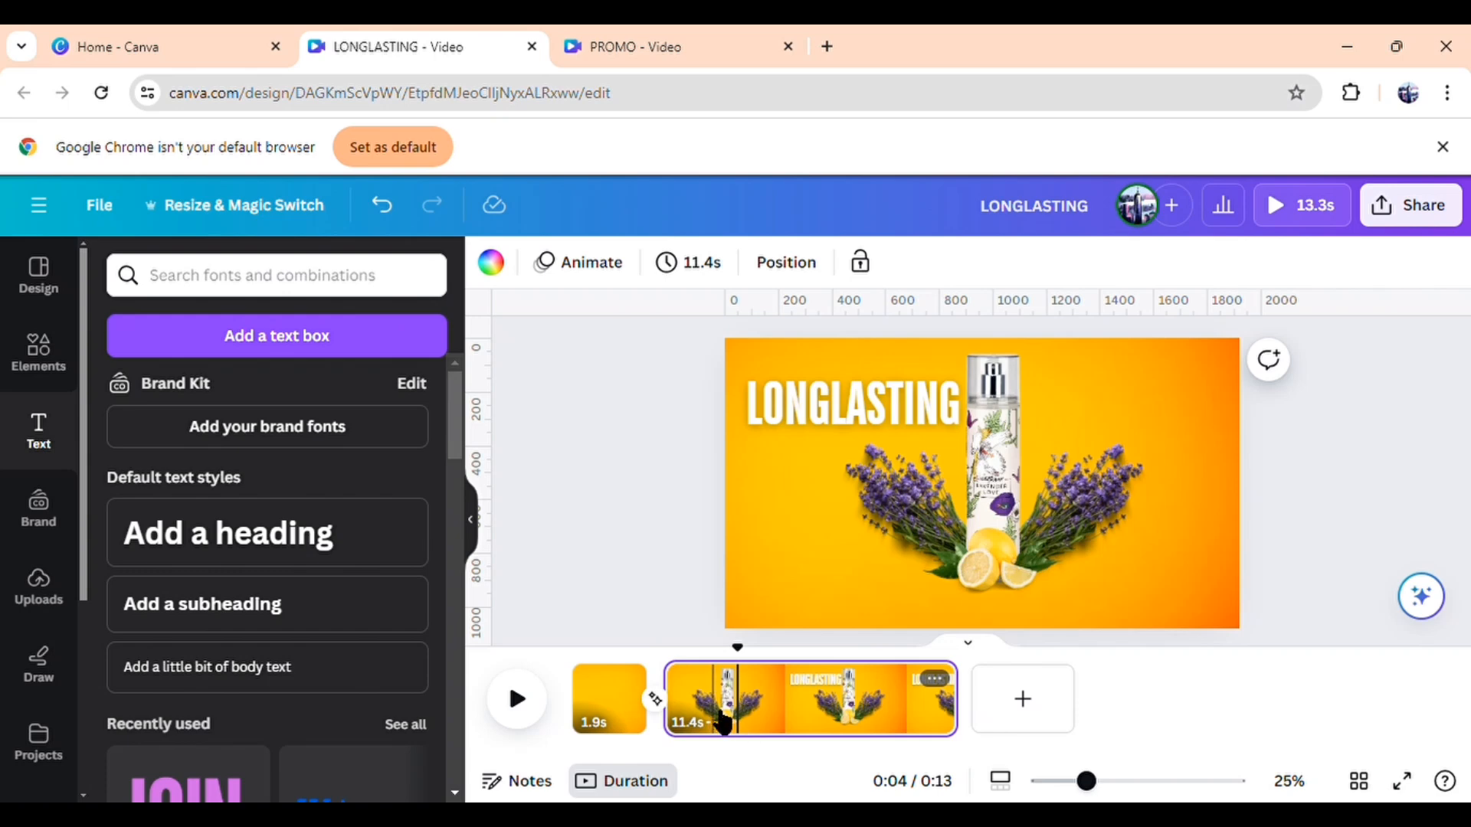
pyautogui.click(717, 724)
pyautogui.click(517, 699)
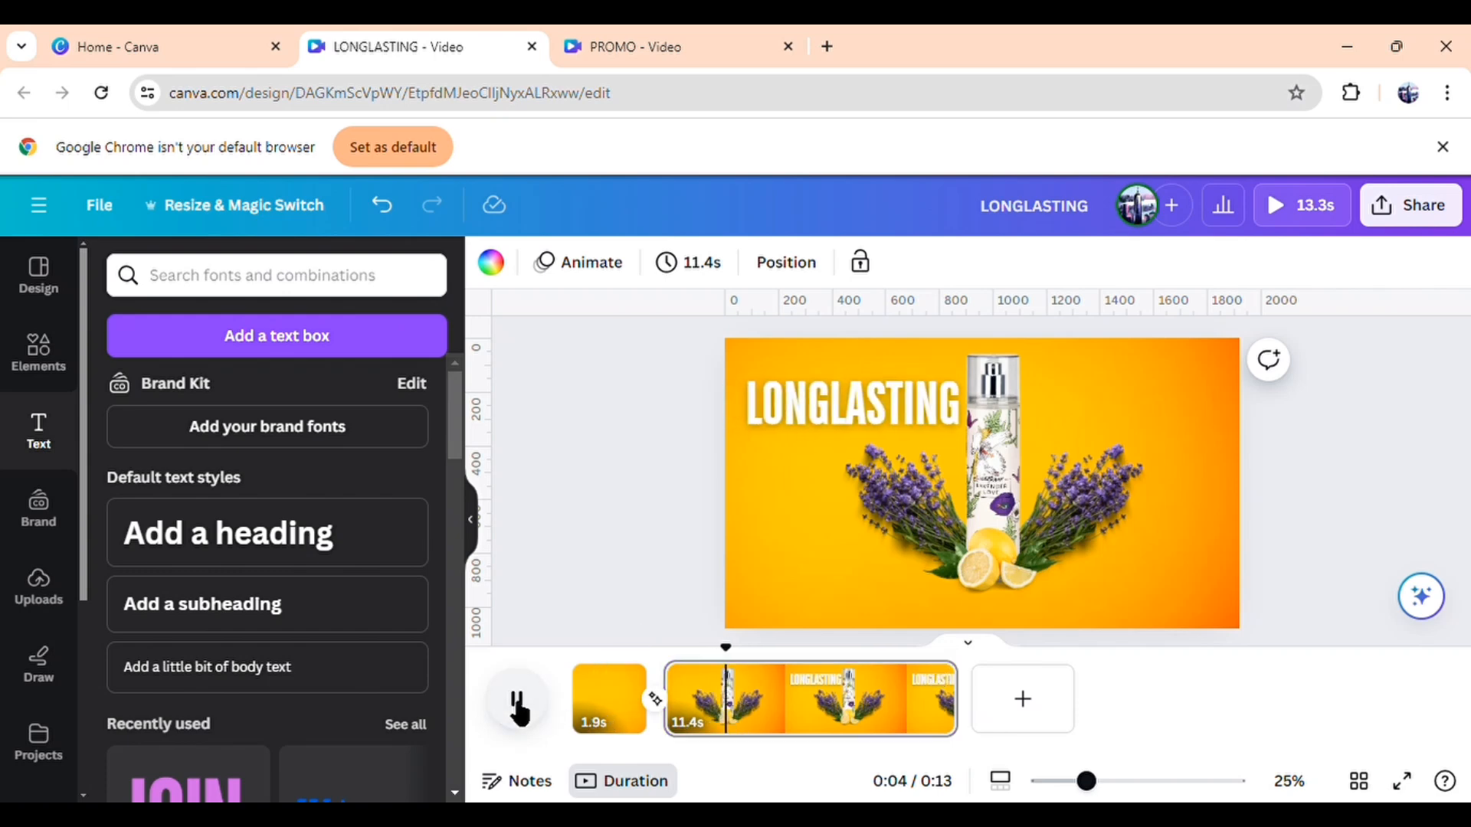
pyautogui.click(638, 583)
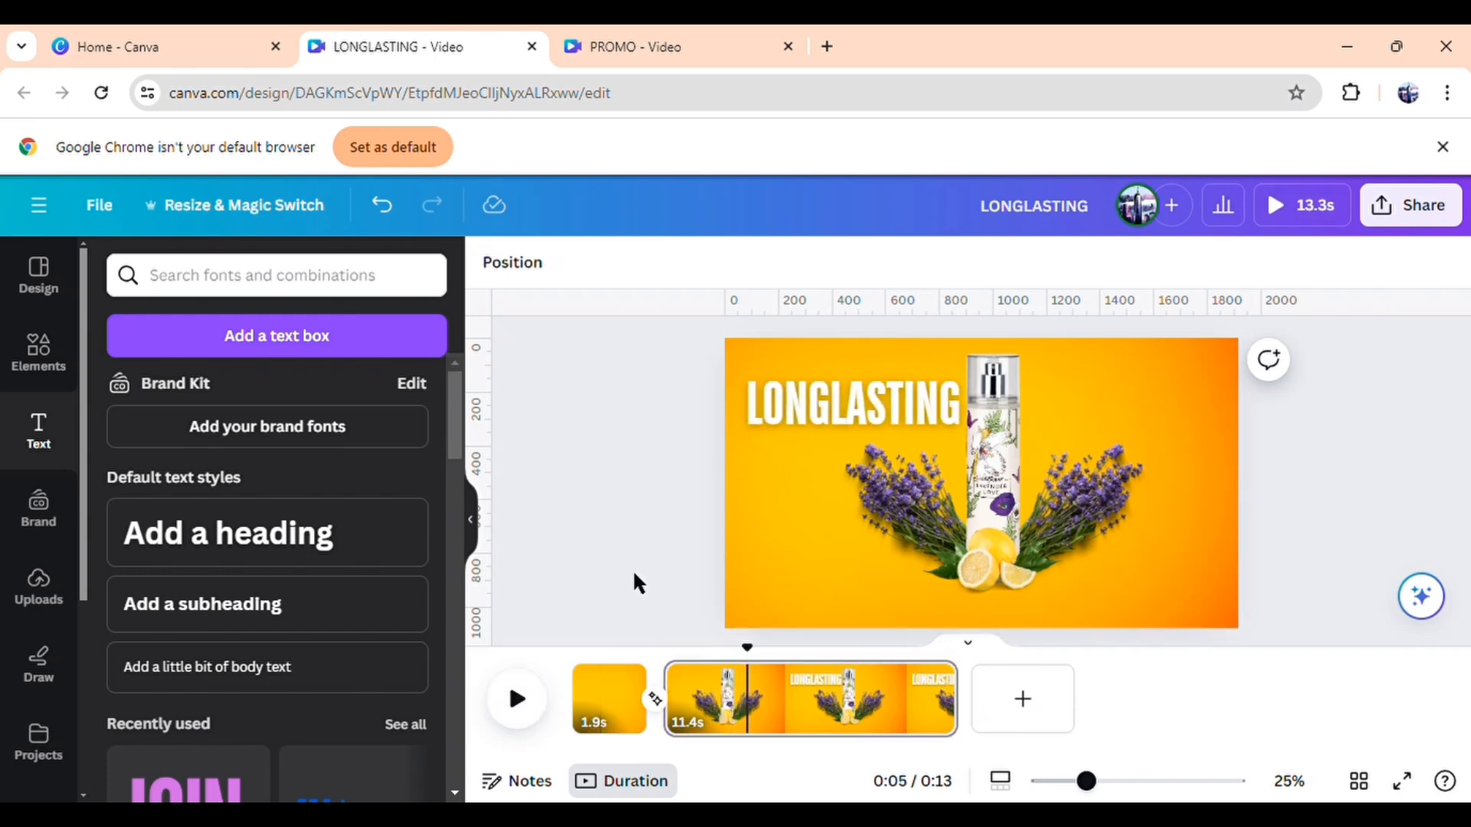
# Duplicate the LONGLASTING heading and replace the copy's text with FRAGANCE
pyautogui.click(843, 425)
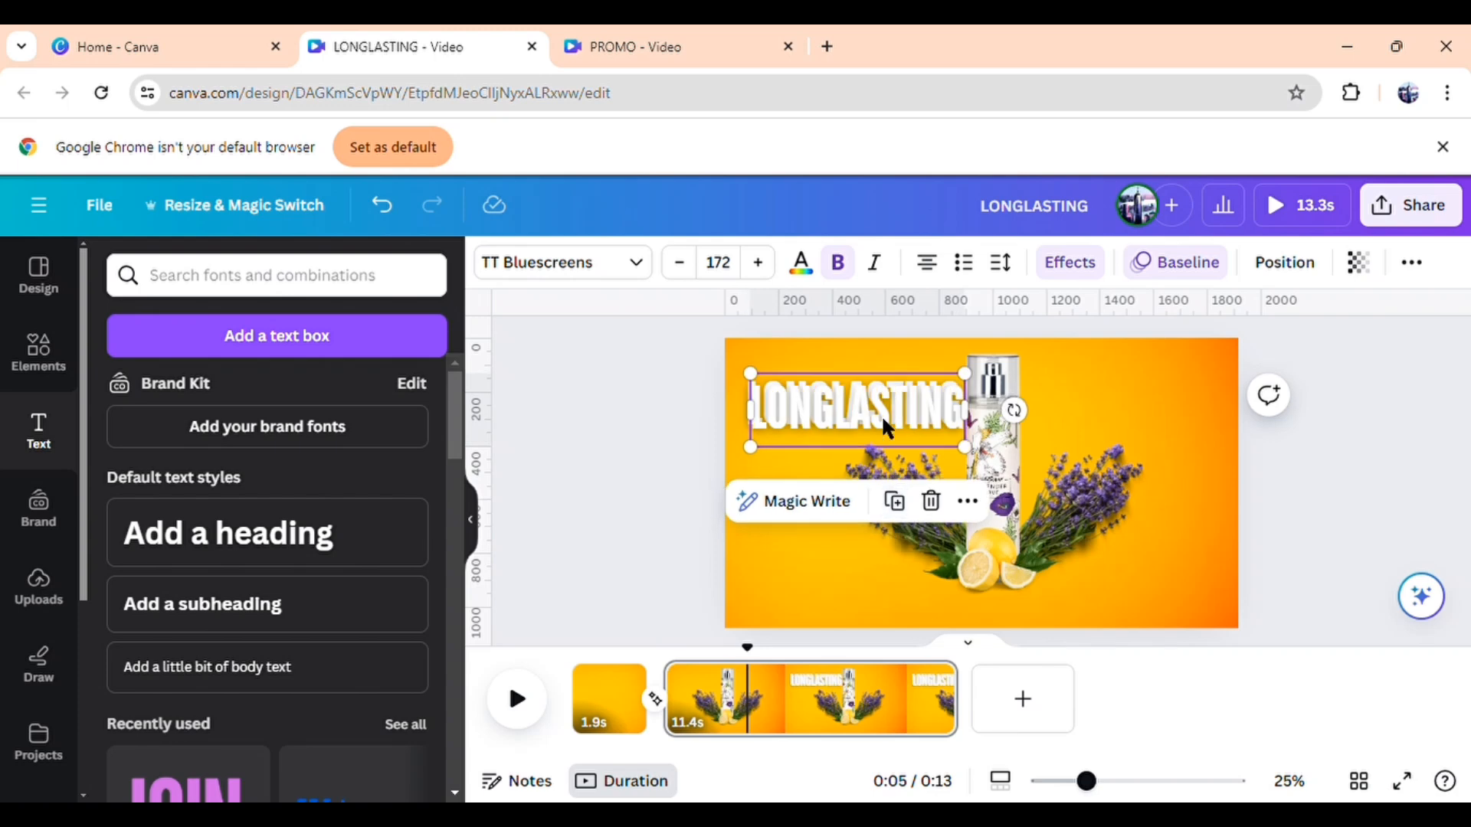
pyautogui.click(889, 497)
pyautogui.doubleClick(901, 456)
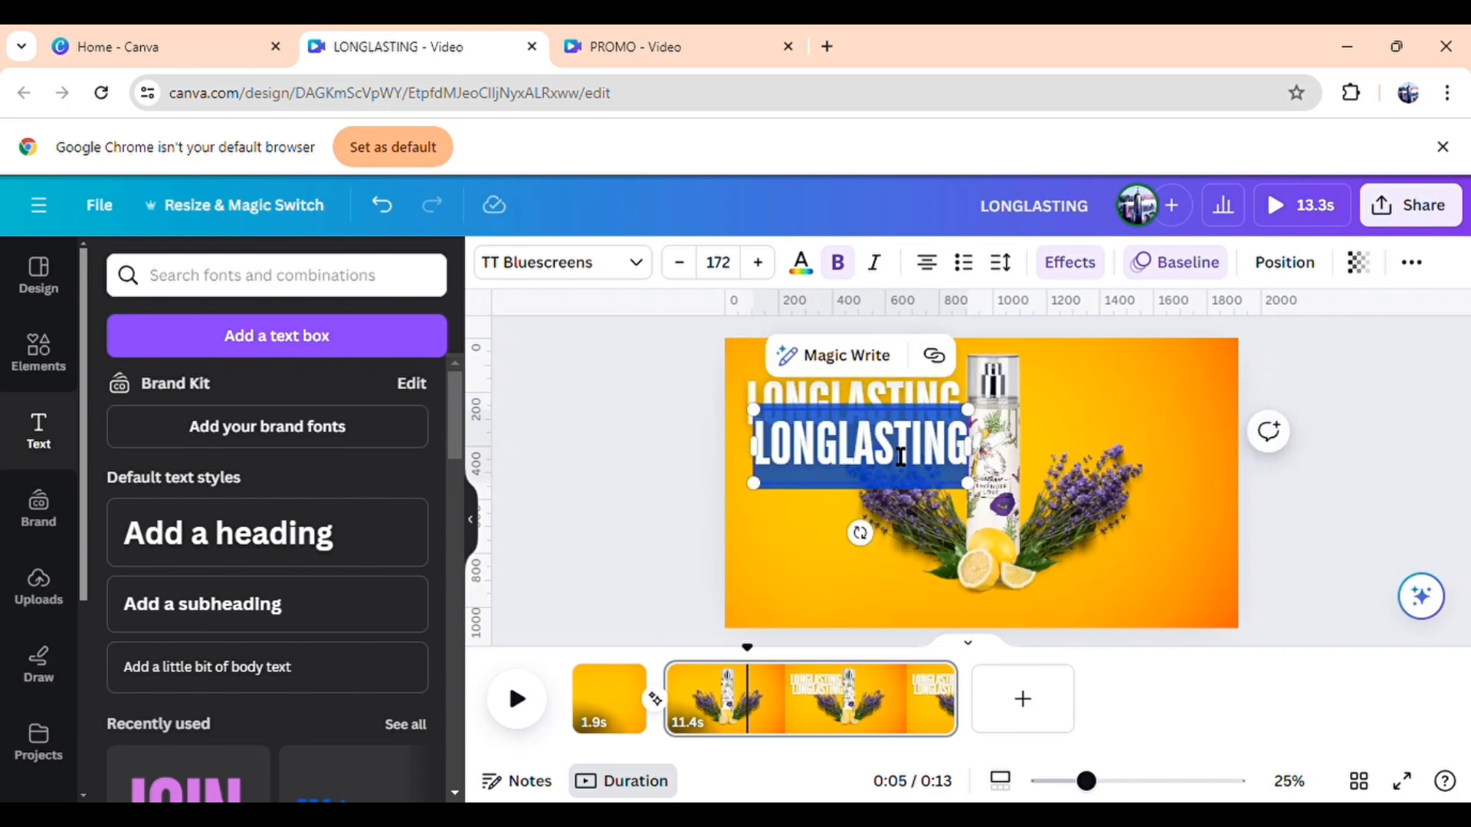
pyautogui.write('FAN')
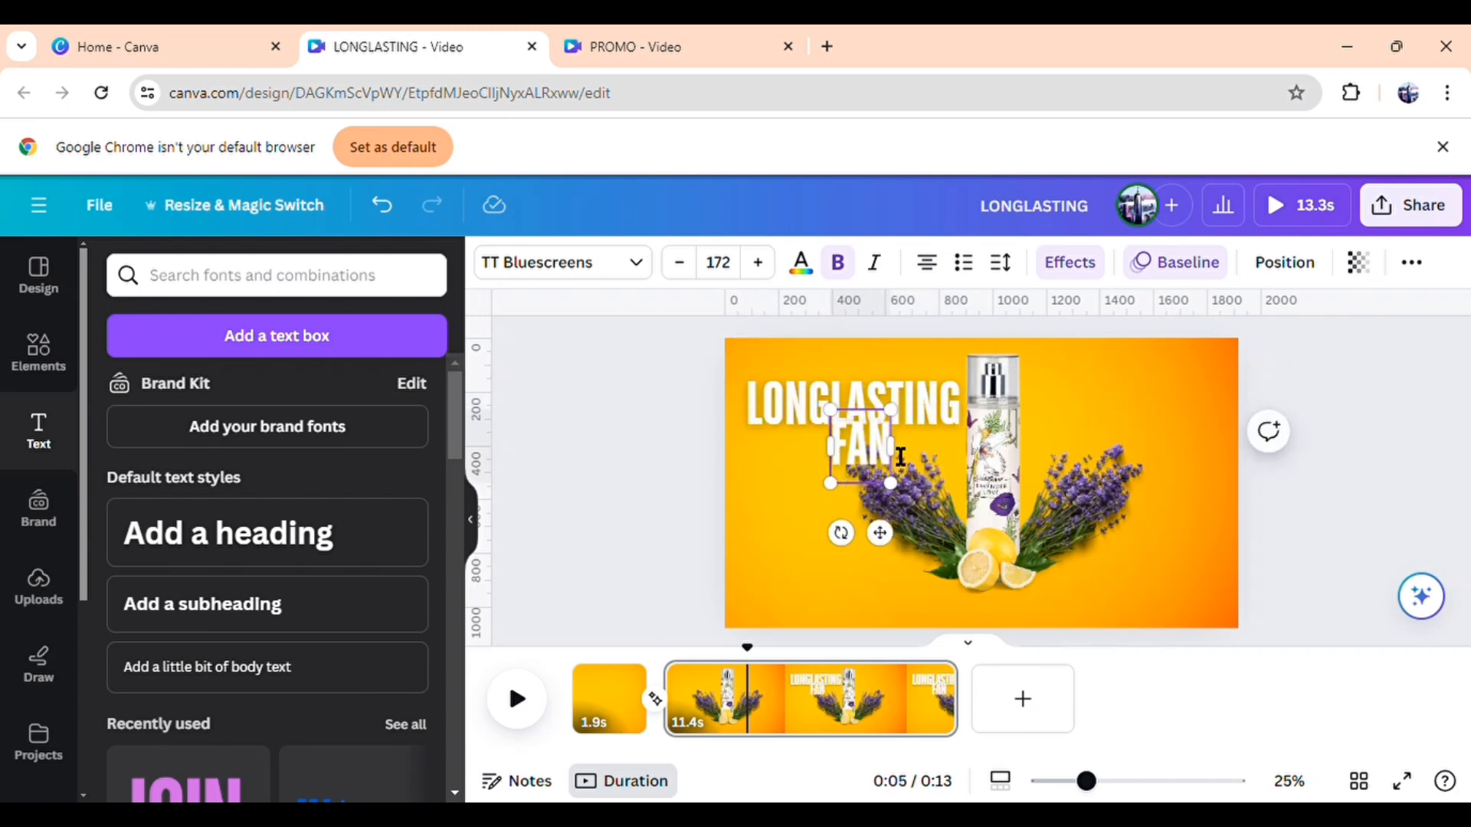
pyautogui.write('TAS')
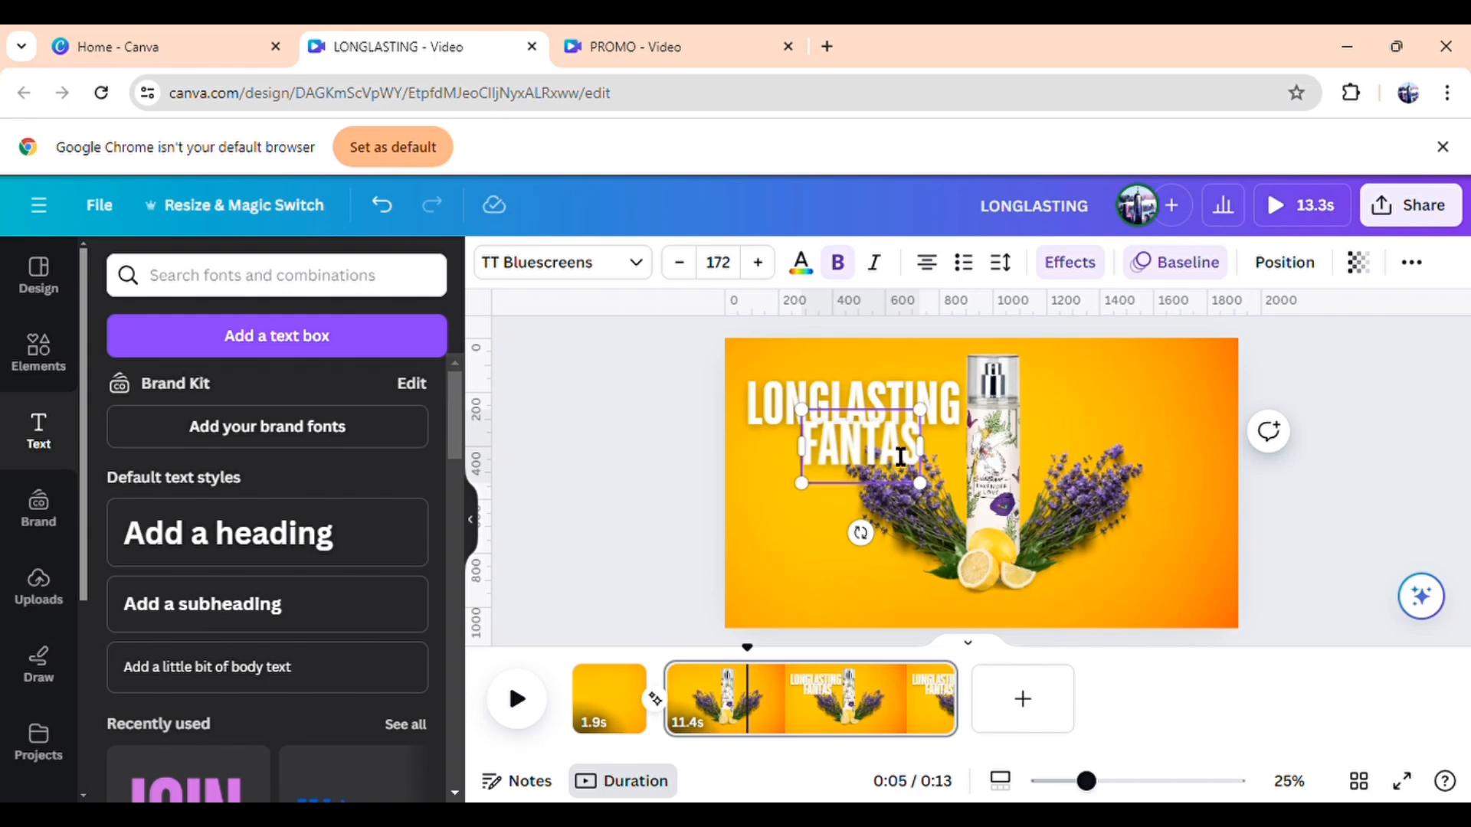
pyautogui.press('BackSpace')
pyautogui.press('BackSpace')
pyautogui.press('BackSpace')
pyautogui.press('BackSpace')
pyautogui.press('BackSpace')
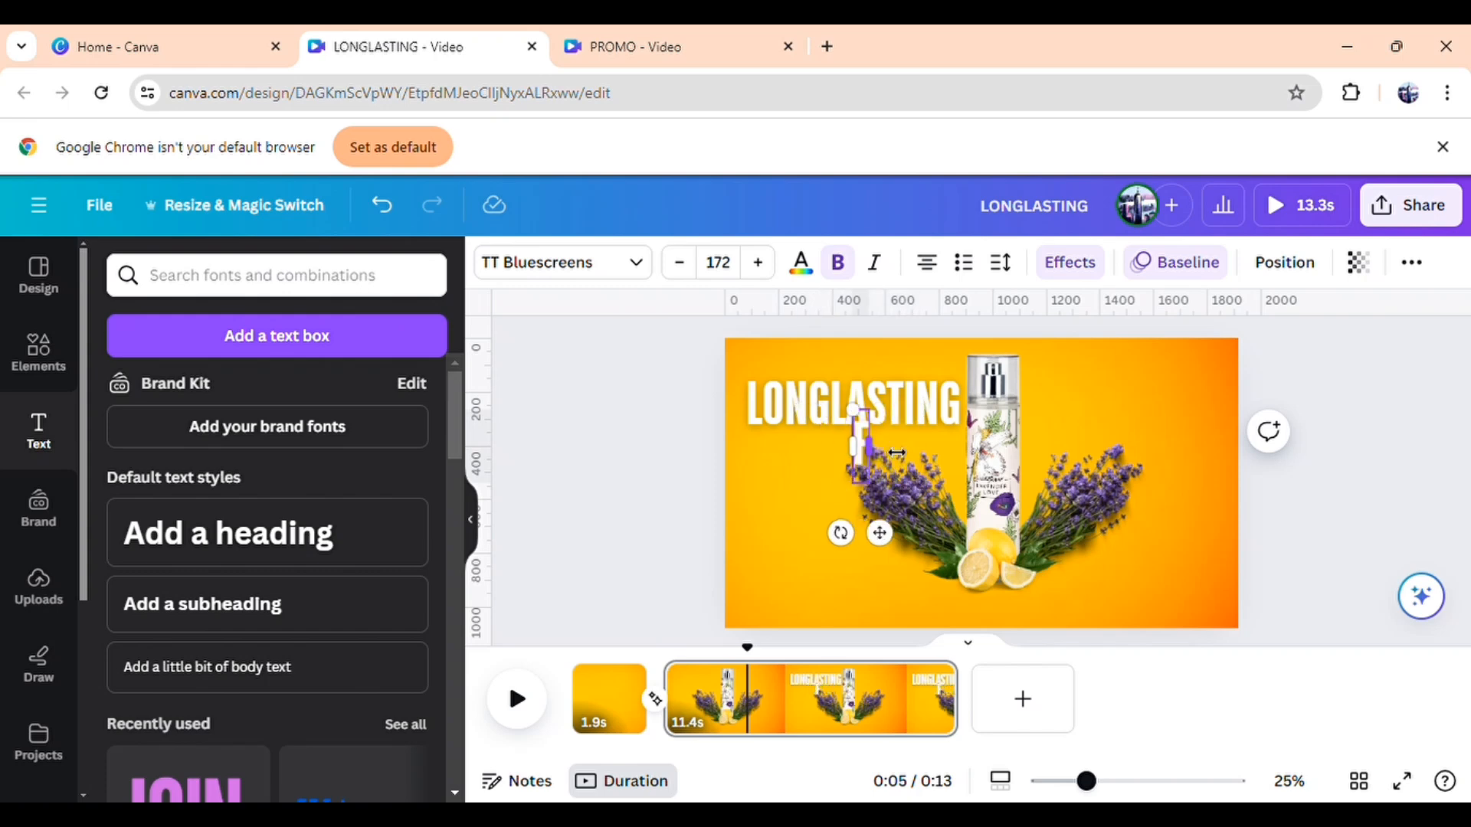
pyautogui.write('RAGANCE')
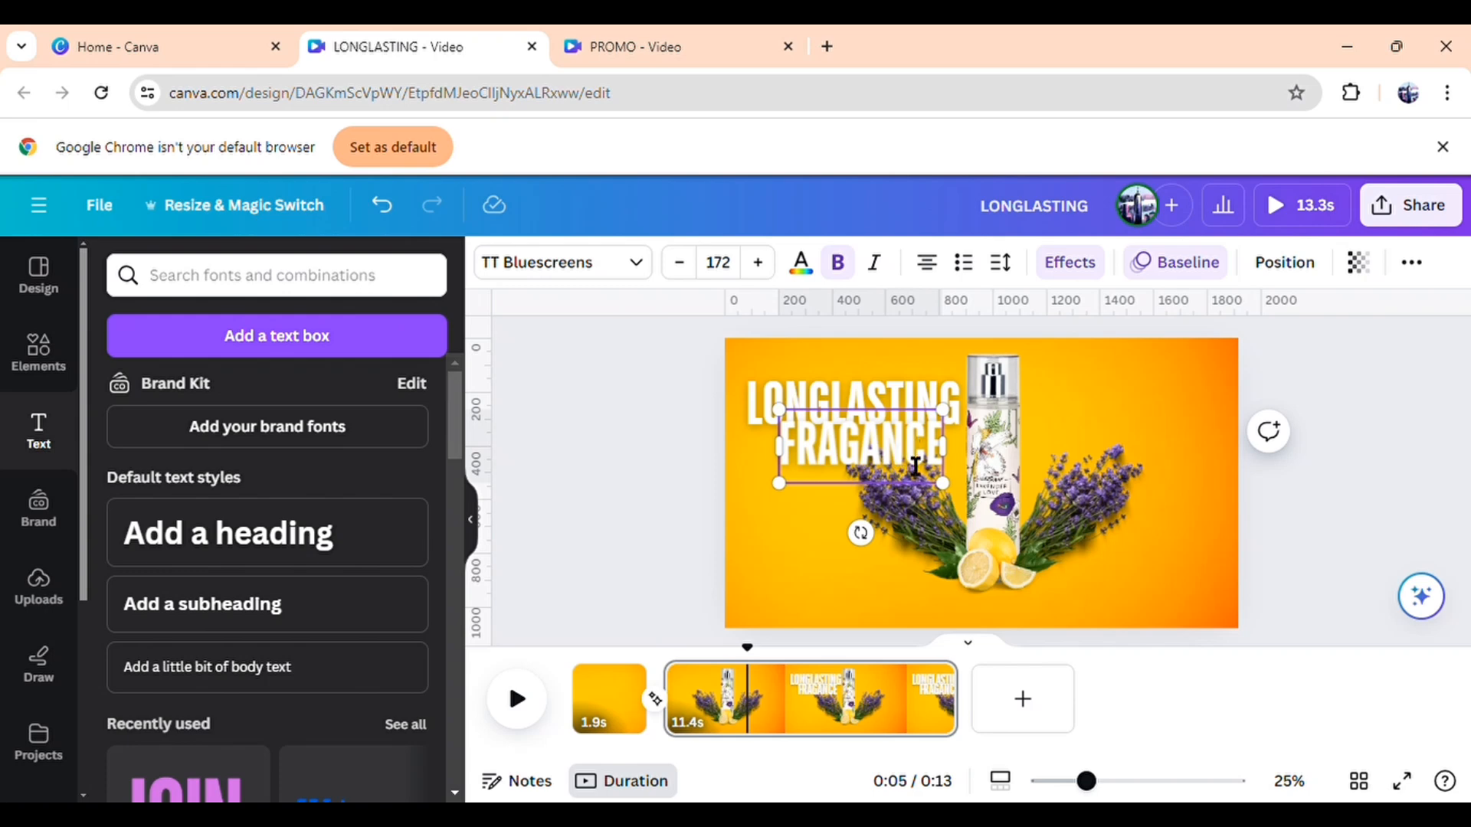
# Shrink the FRAGANCE text to size 141 and enlarge the LONGLASTING heading to size 184
pyautogui.moveTo(943, 483); pyautogui.dragTo(936, 479)
pyautogui.click(1454, 493)
pyautogui.click(905, 380)
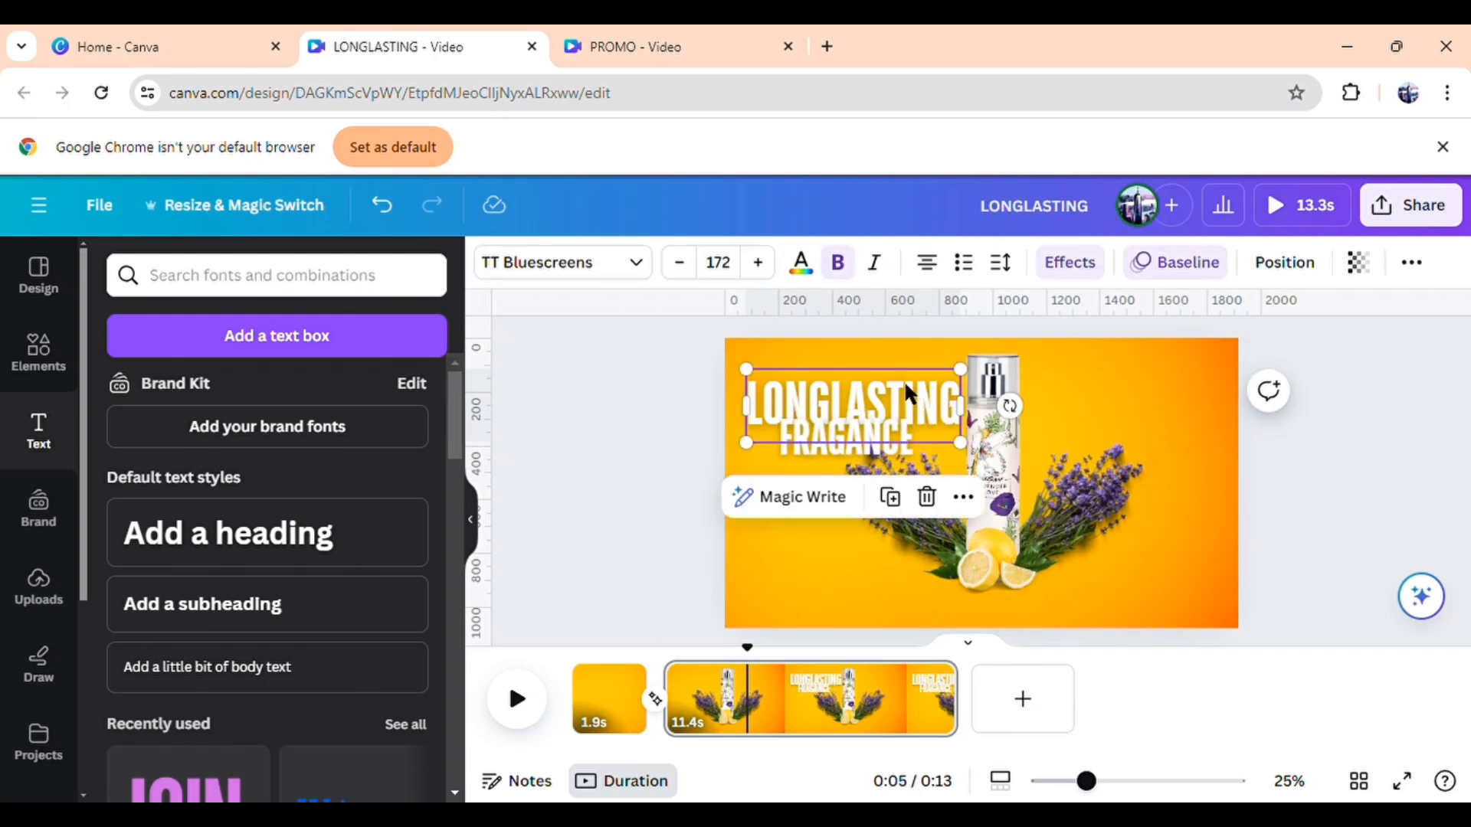
pyautogui.moveTo(906, 389); pyautogui.dragTo(978, 347)
pyautogui.click(665, 407)
# Reposition LONGLASTING and FRAGANCE slightly higher, stacked closely together beside the bottle's cap
pyautogui.click(855, 396)
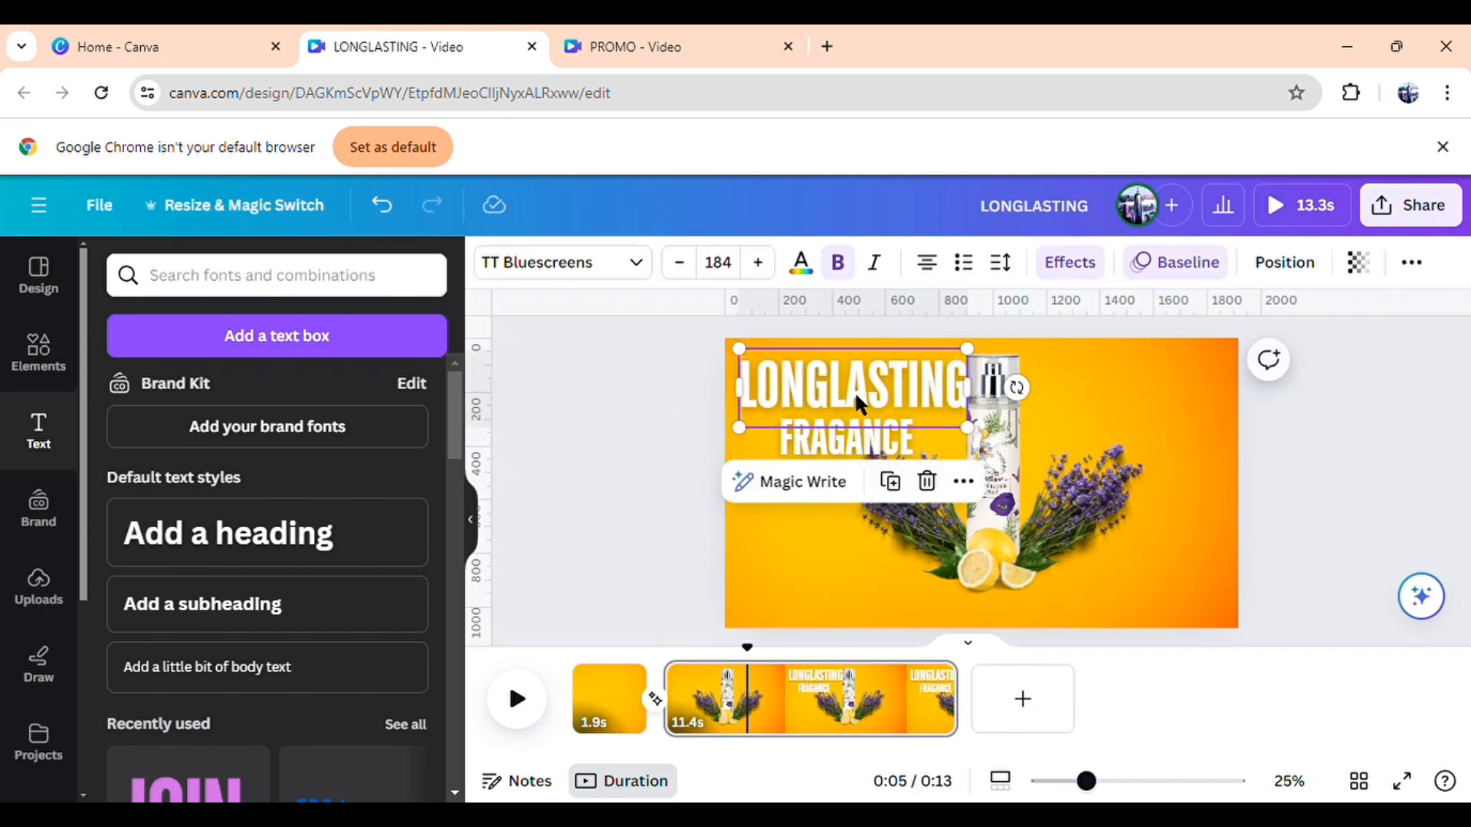
pyautogui.moveTo(874, 419)
pyautogui.mouseDown()
pyautogui.moveTo(867, 407)
pyautogui.moveTo(867, 437)
pyautogui.mouseUp()
pyautogui.click(641, 452)
# Change the direction of the FRAGANCE text's Baseline animation to downward
pyautogui.click(860, 440)
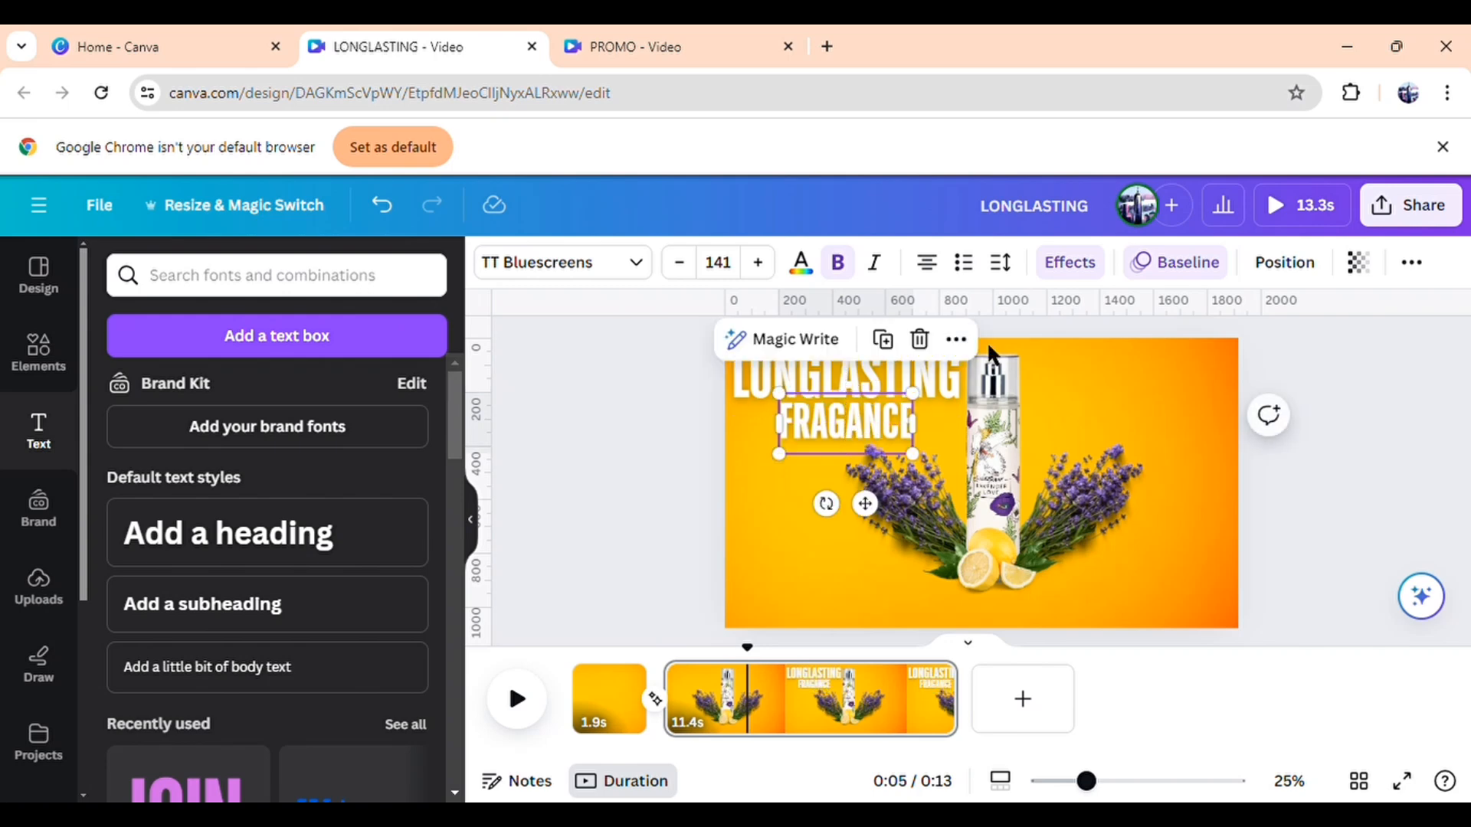
pyautogui.click(1192, 268)
pyautogui.scroll(-6, 366, 661)
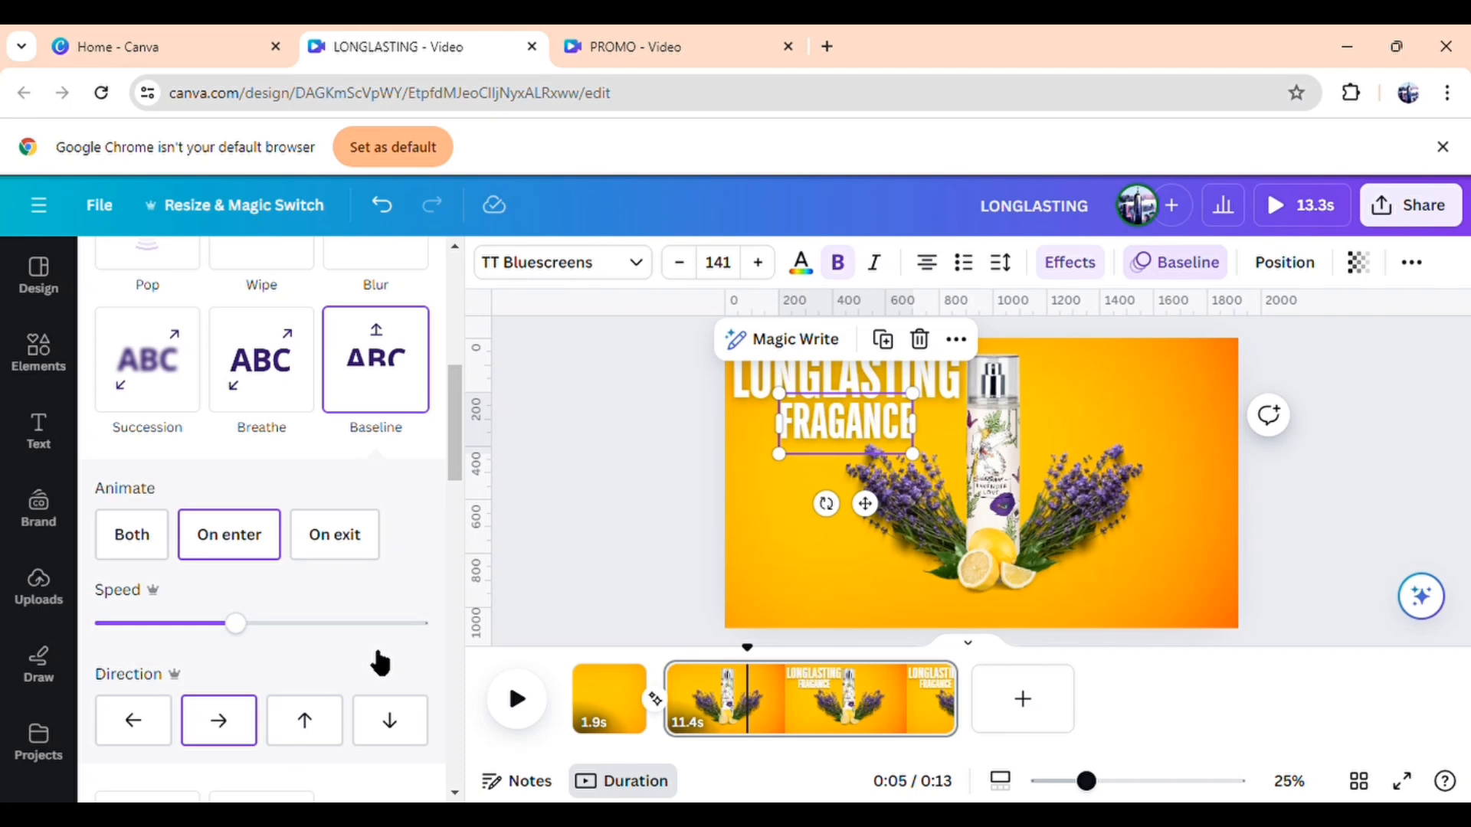
pyautogui.scroll(-2, 381, 664)
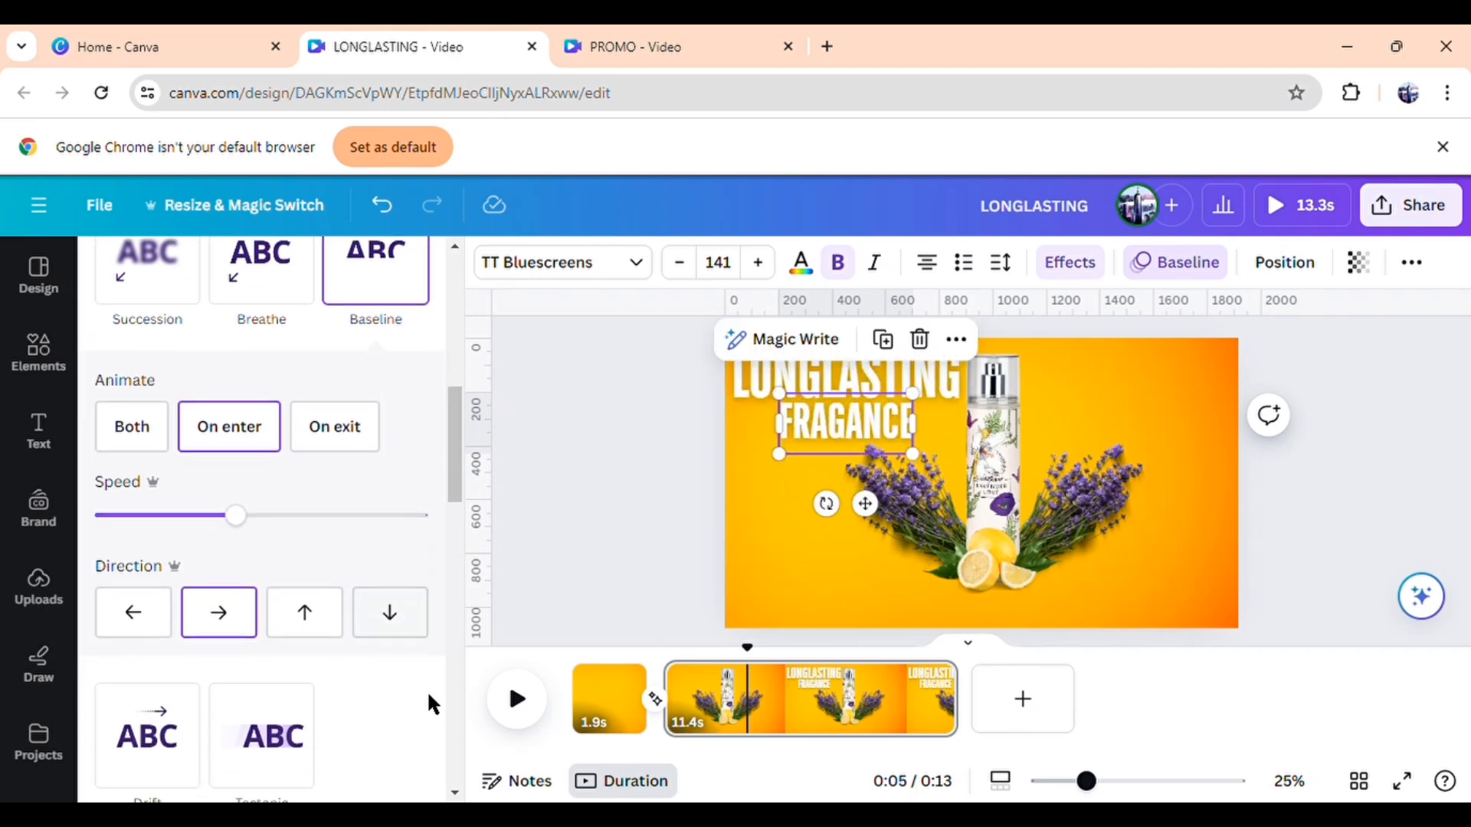
pyautogui.click(404, 627)
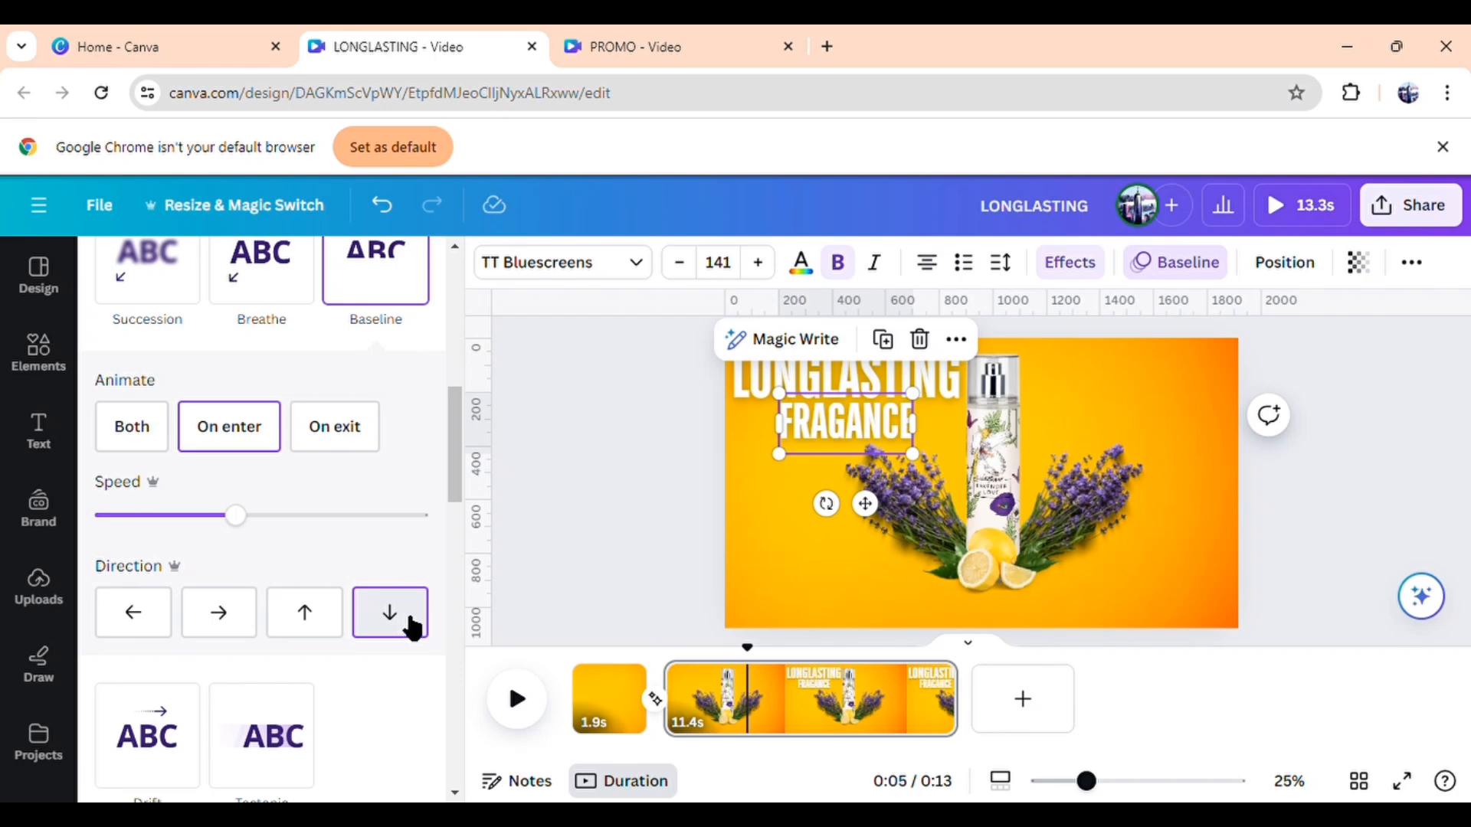
# Show the FRAGANCE text's timing, trim its start so it enters just after LONGLASTING, and hide the timing again
pyautogui.click(971, 344)
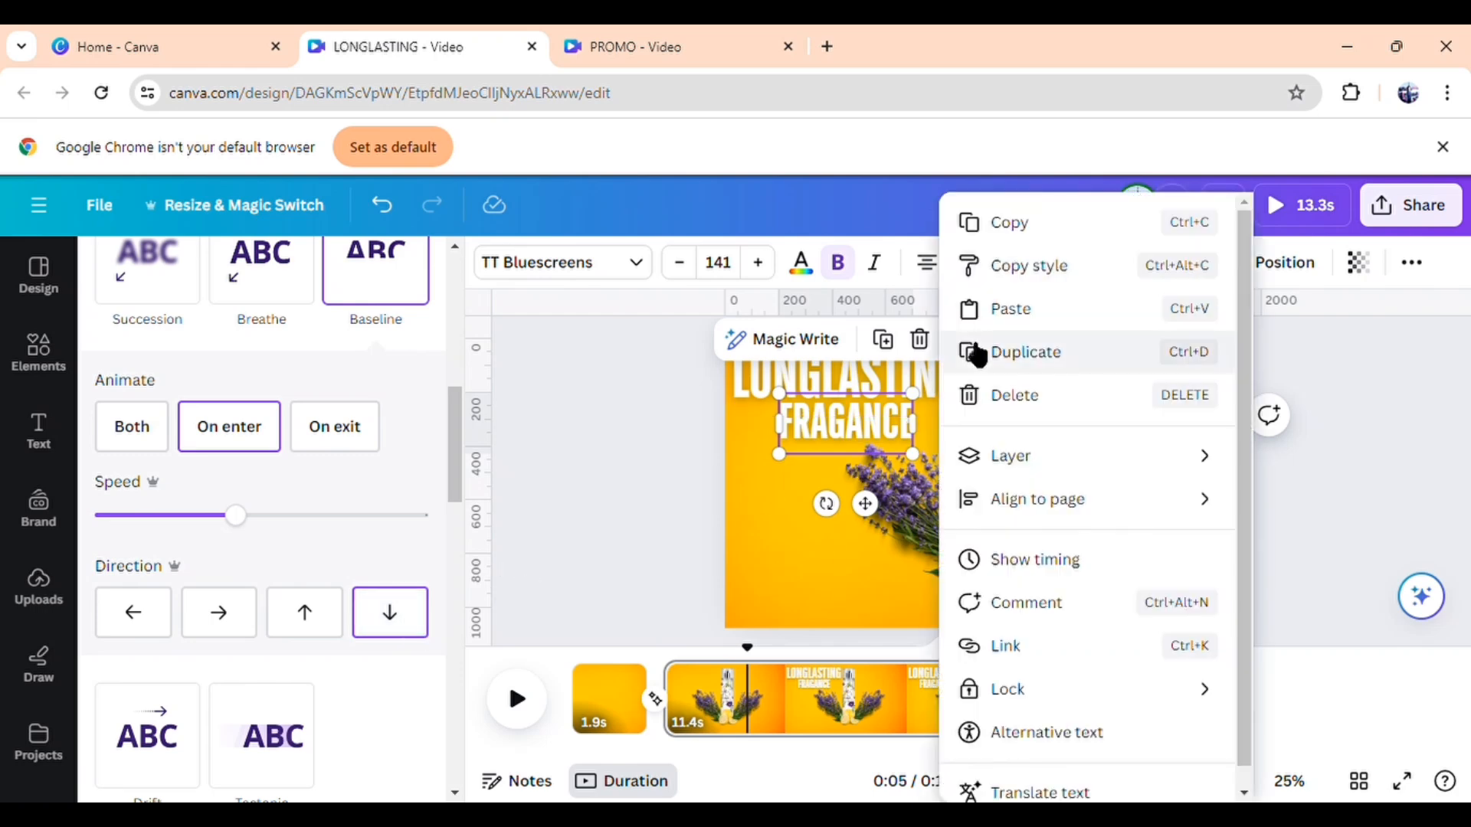
pyautogui.click(1018, 567)
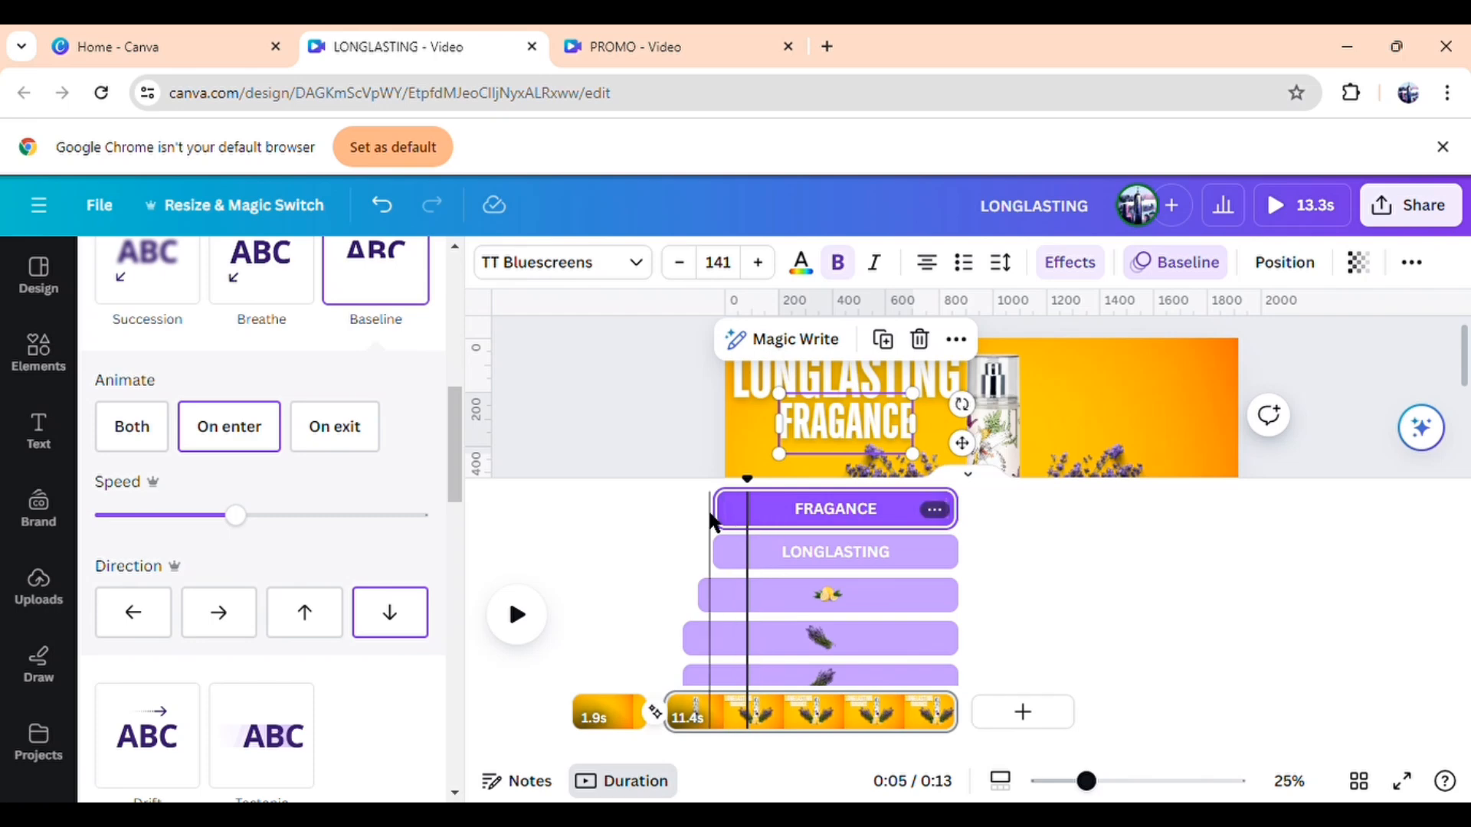
pyautogui.moveTo(738, 529)
pyautogui.mouseDown()
pyautogui.moveTo(763, 539)
pyautogui.moveTo(732, 538)
pyautogui.moveTo(751, 544)
pyautogui.moveTo(762, 516)
pyautogui.mouseUp()
pyautogui.click(958, 348)
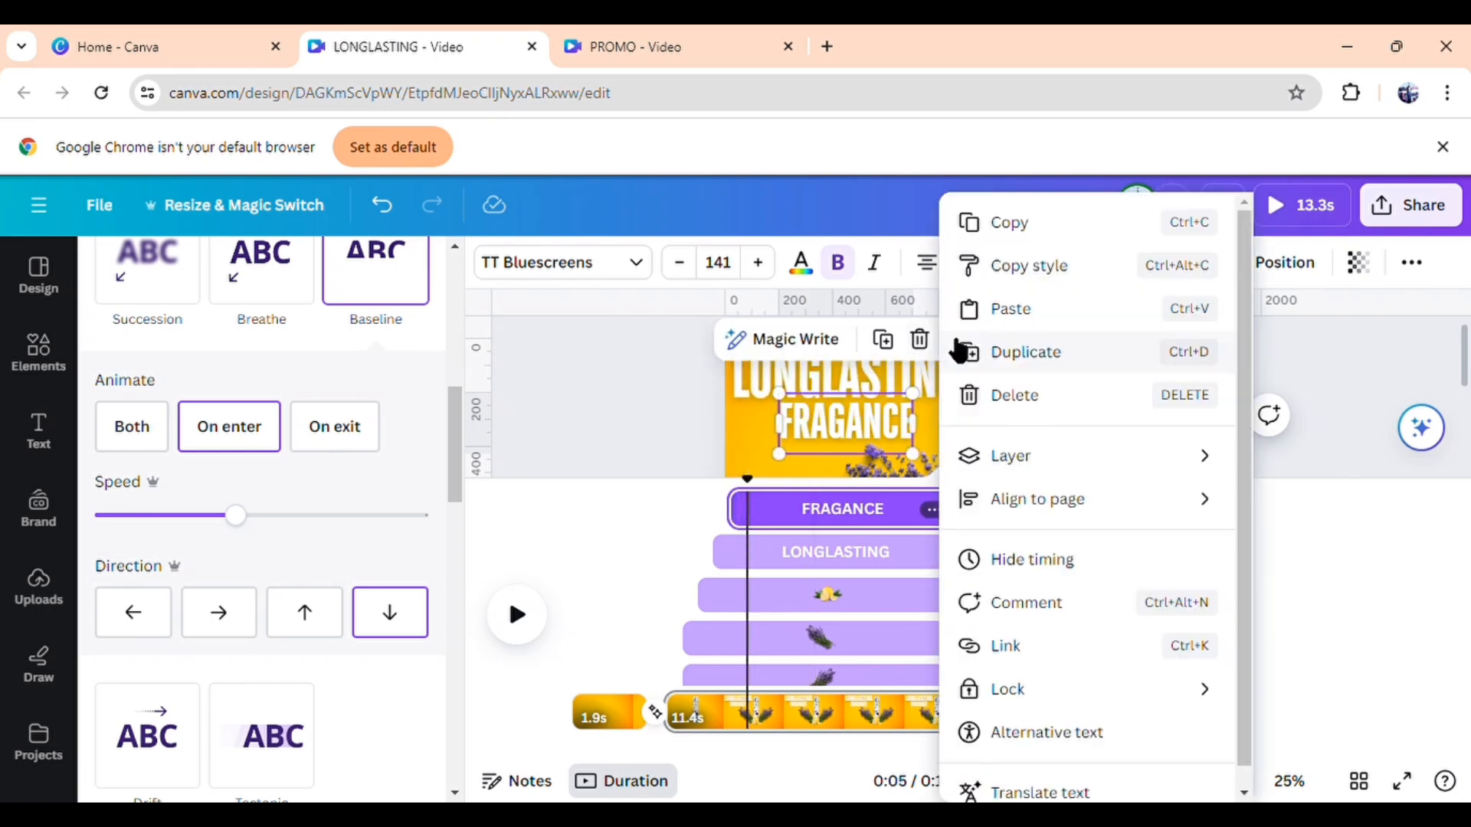
pyautogui.click(1036, 561)
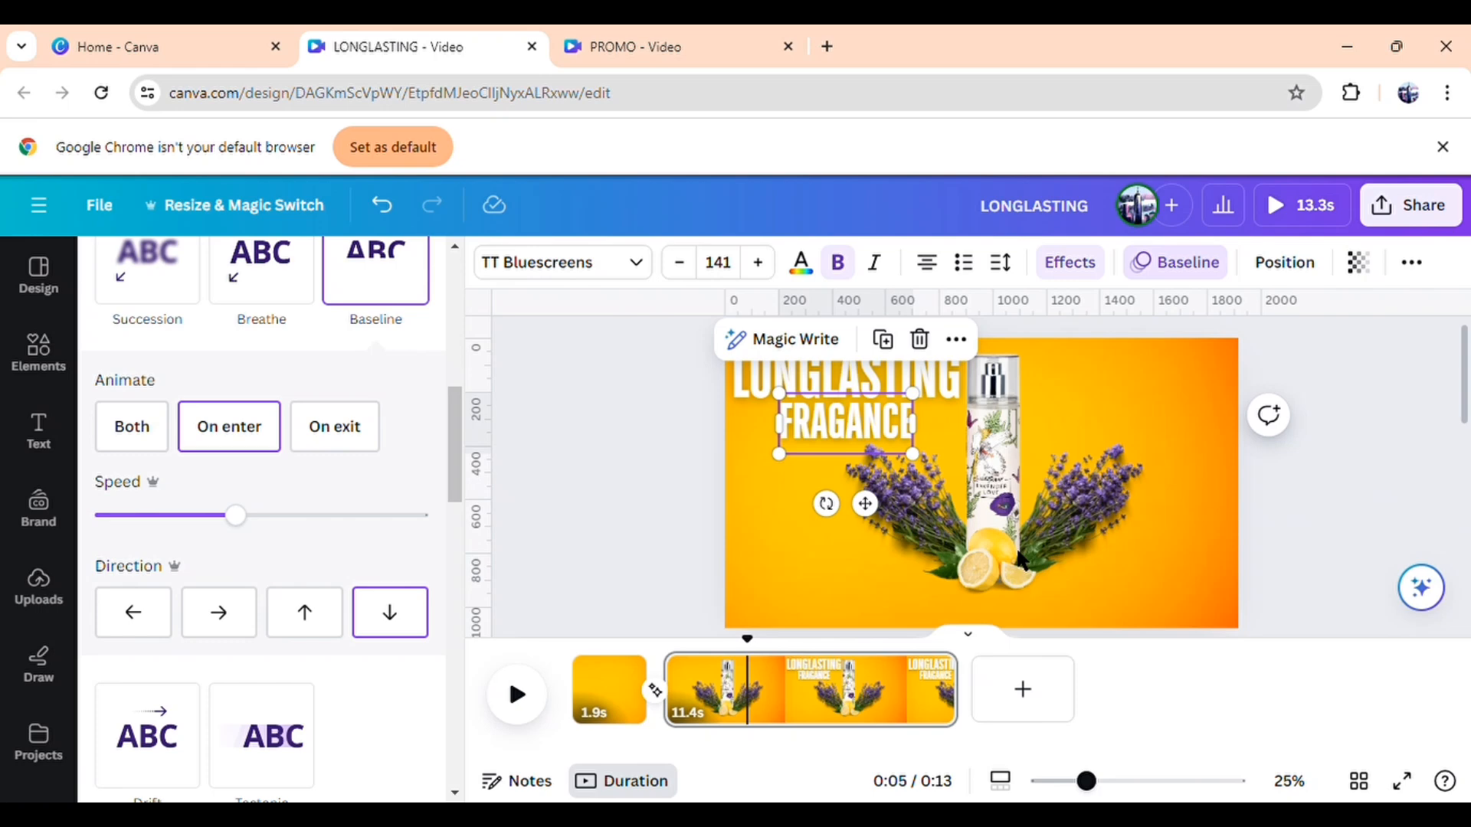
pyautogui.click(670, 497)
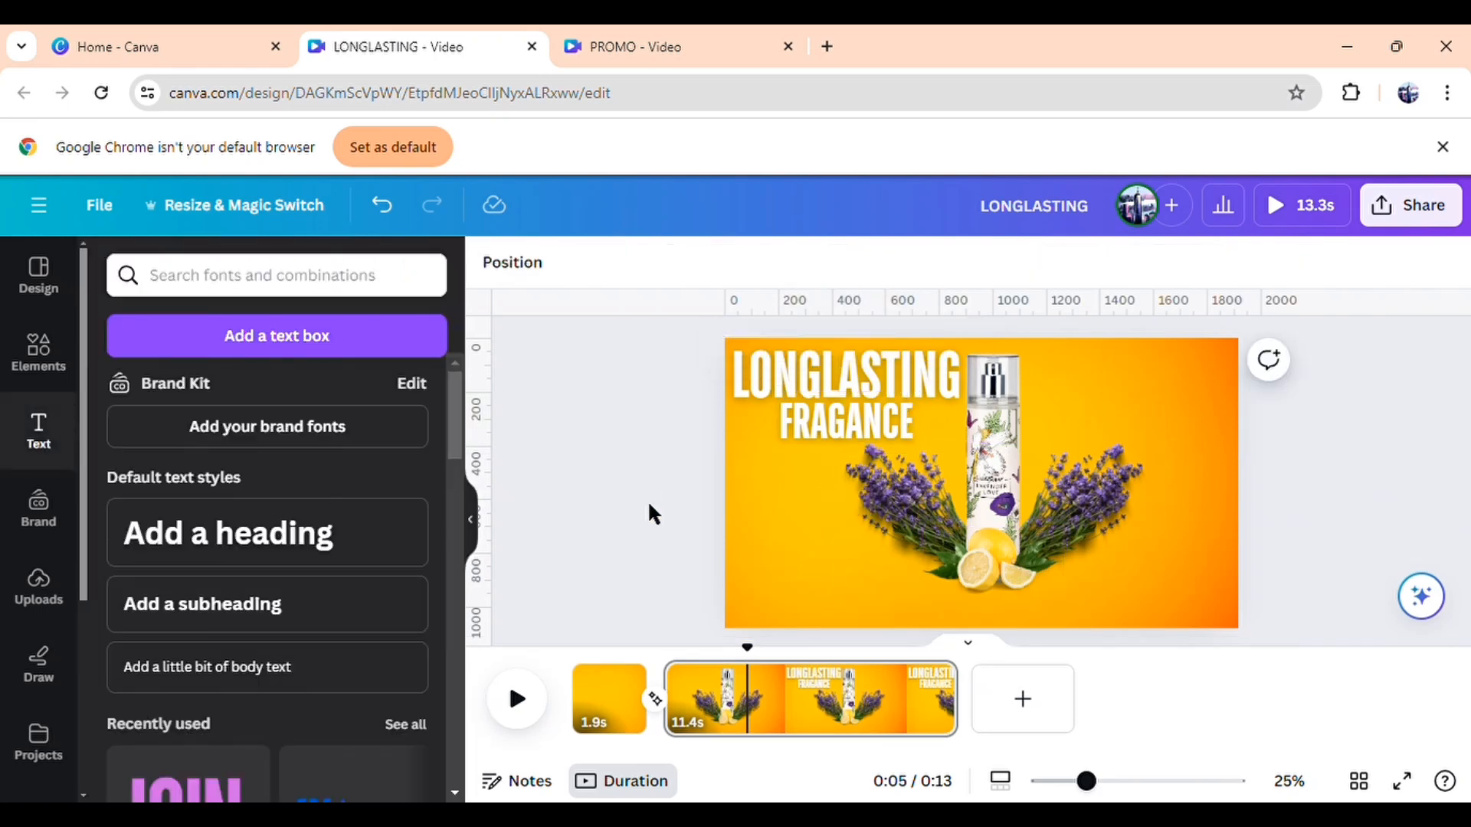
# Select the bottle, lavender and lemons together and shift them slightly down and to the right
pyautogui.click(55, 360)
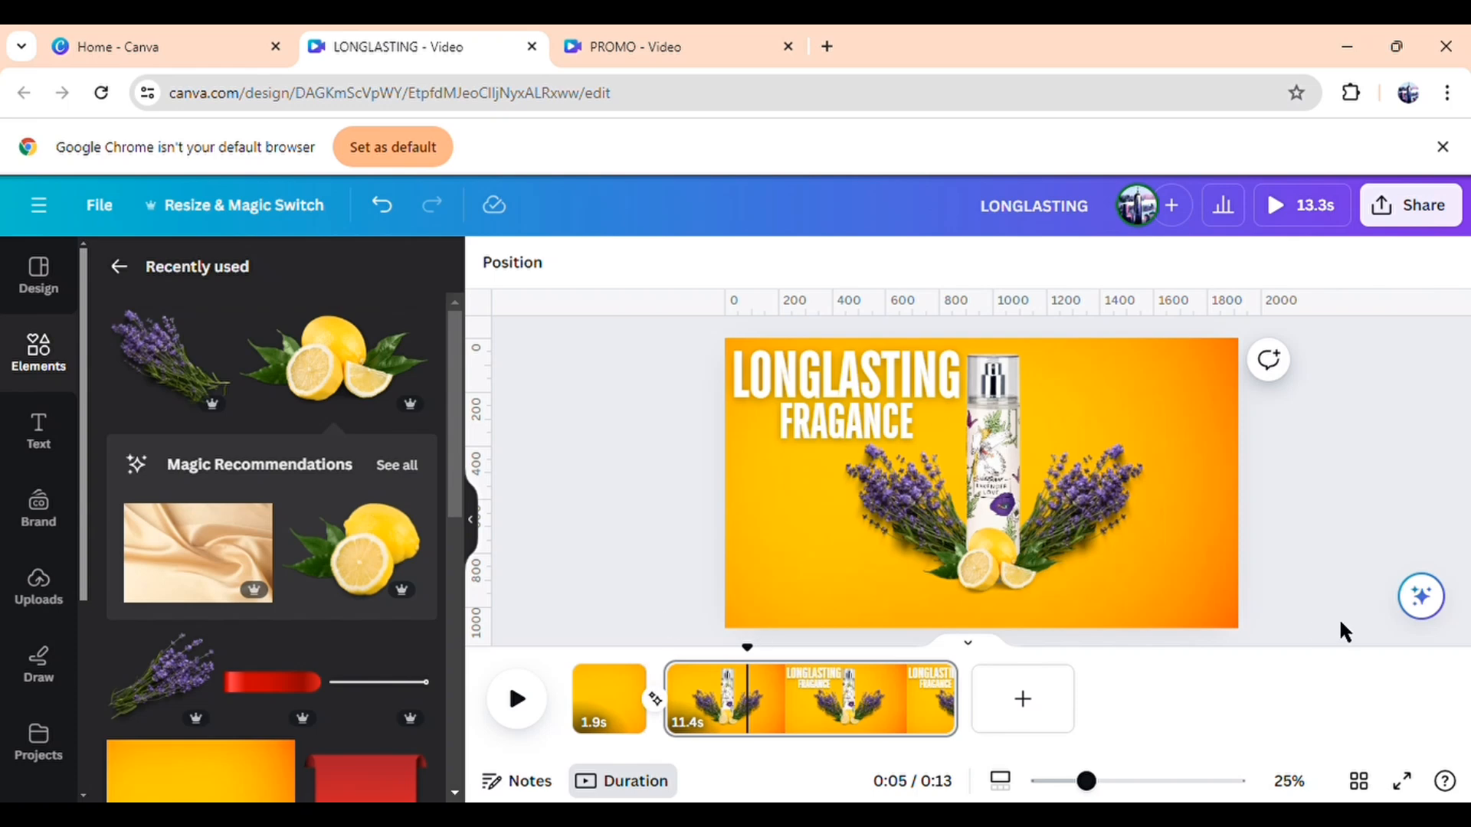
pyautogui.moveTo(1342, 601); pyautogui.dragTo(893, 546)
pyautogui.click(989, 531)
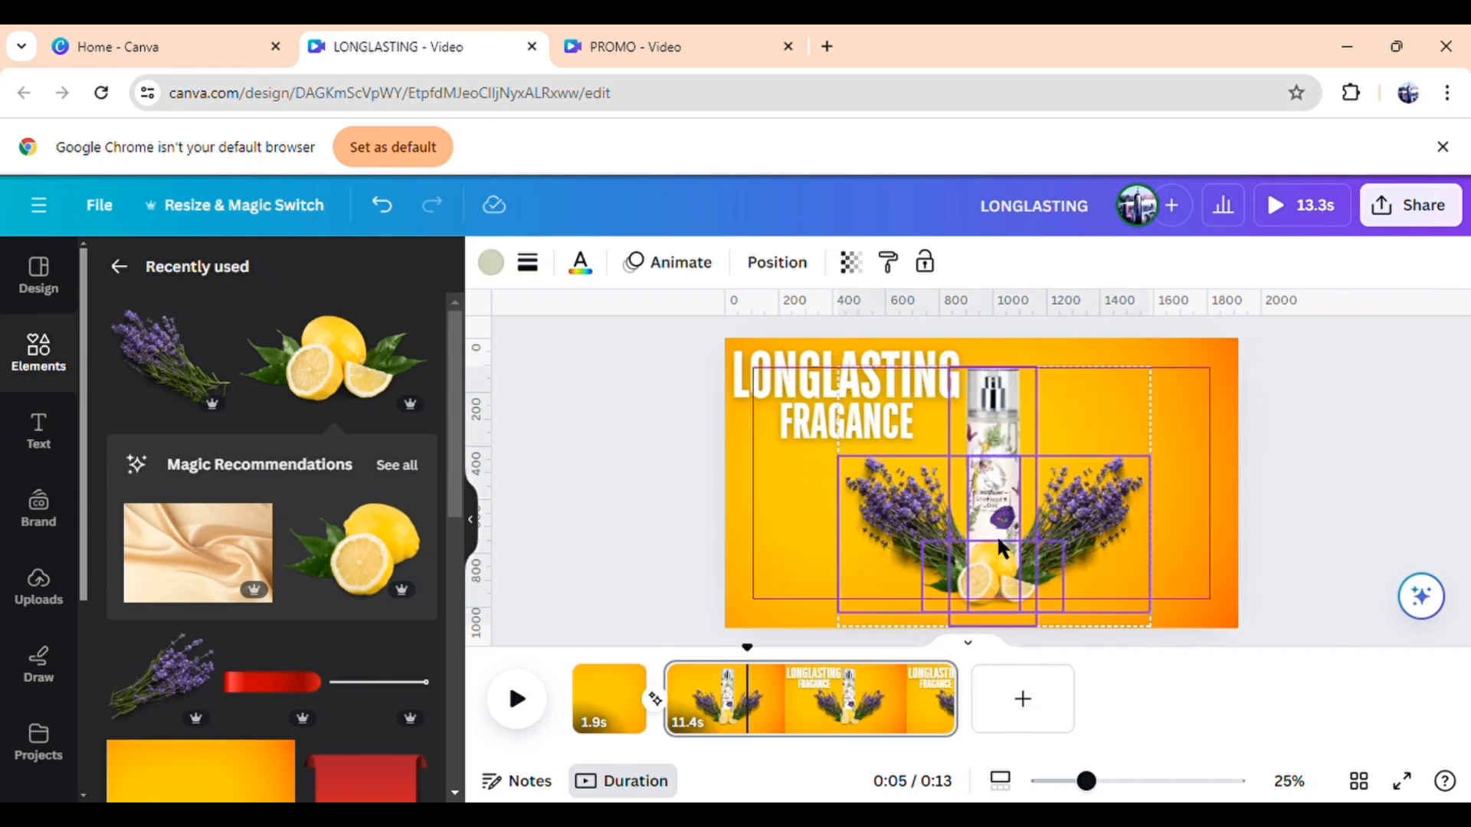
pyautogui.moveTo(1013, 558); pyautogui.dragTo(1016, 568)
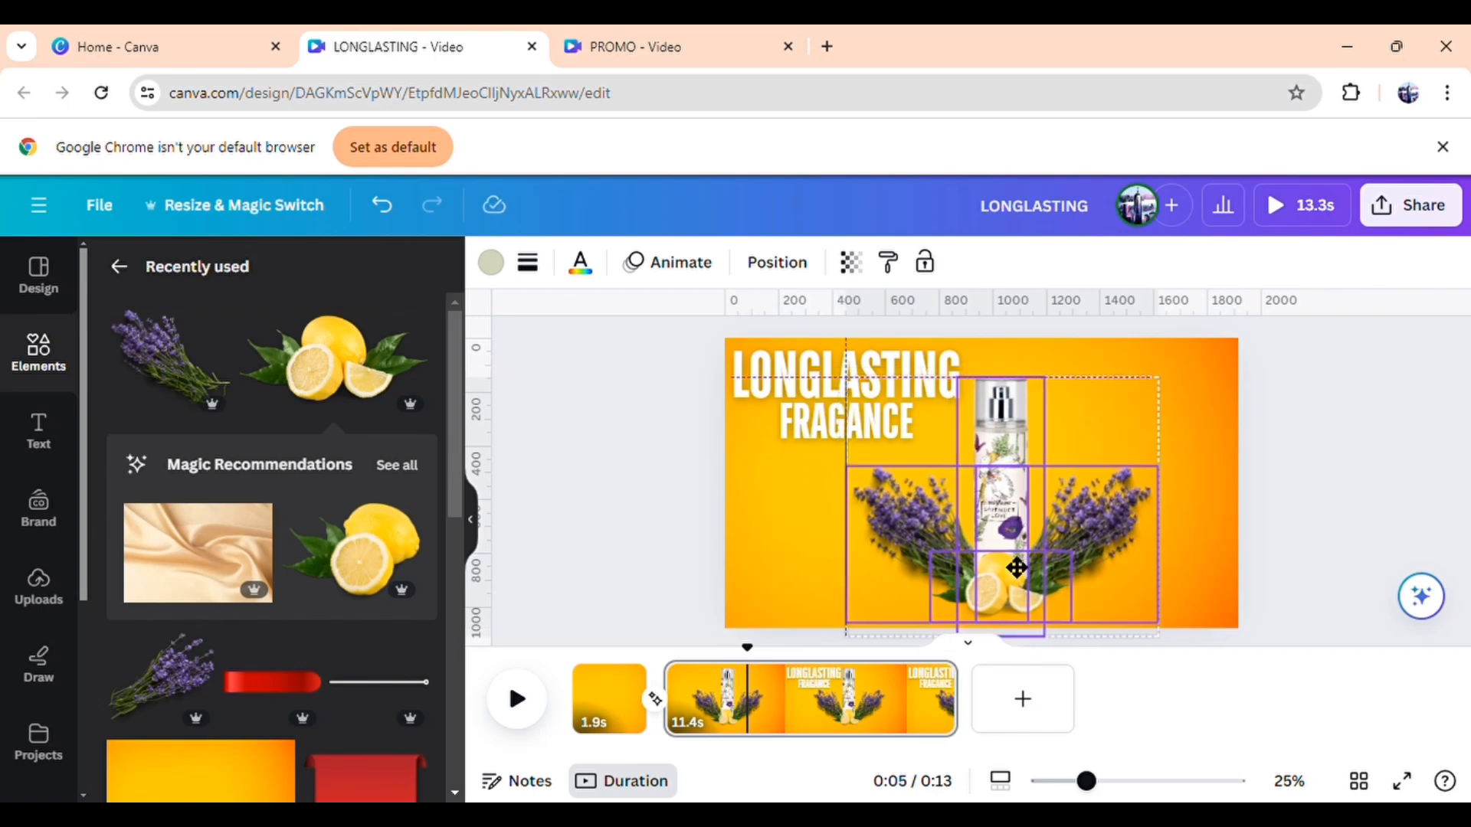
pyautogui.click(755, 471)
# Move the FRAGANCE and LONGLASTING texts slightly down to match the shifted bottle
pyautogui.moveTo(881, 426); pyautogui.dragTo(896, 458)
pyautogui.click(613, 464)
pyautogui.moveTo(834, 364); pyautogui.dragTo(854, 395)
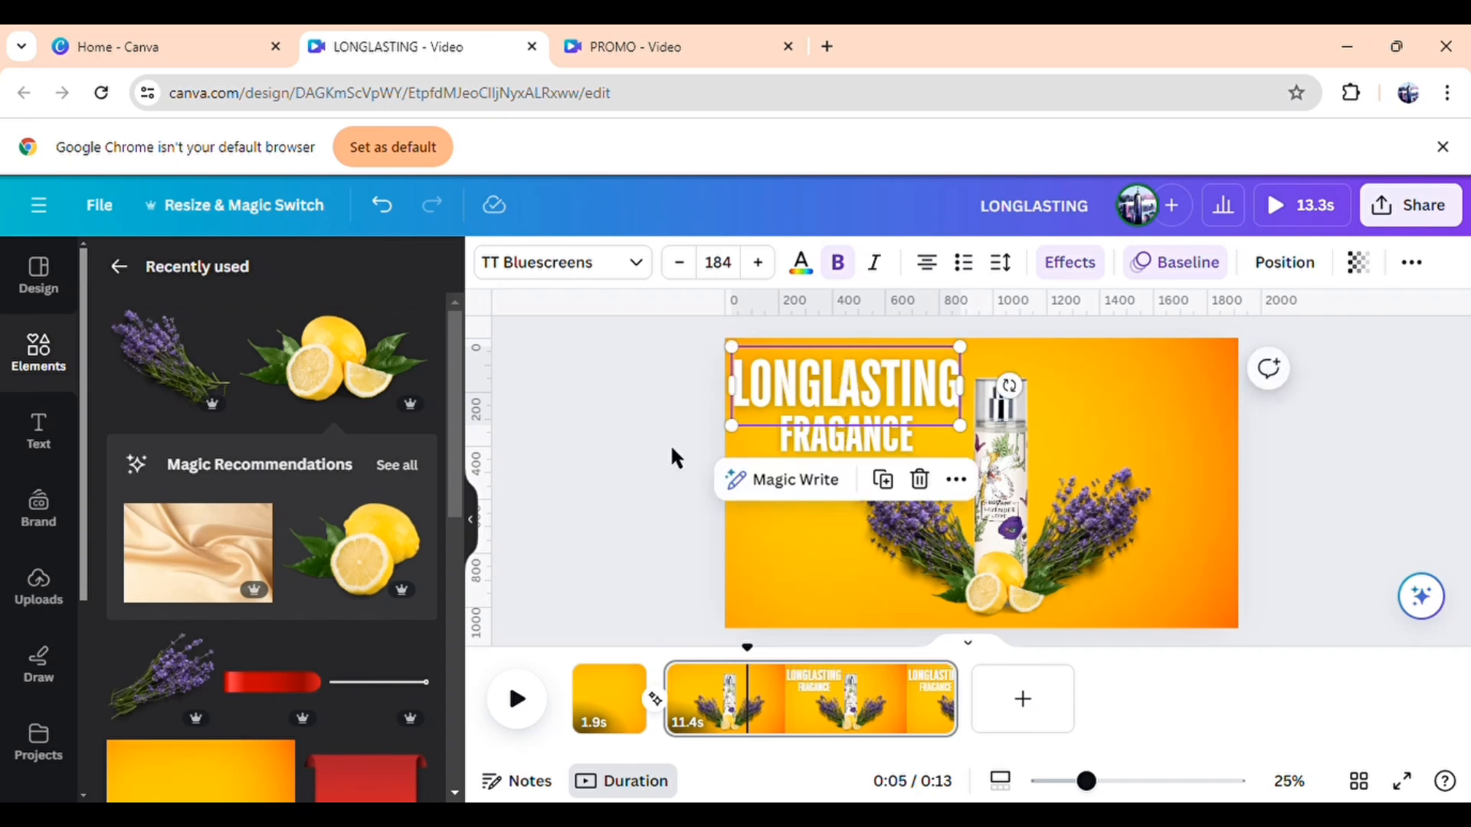
pyautogui.click(614, 464)
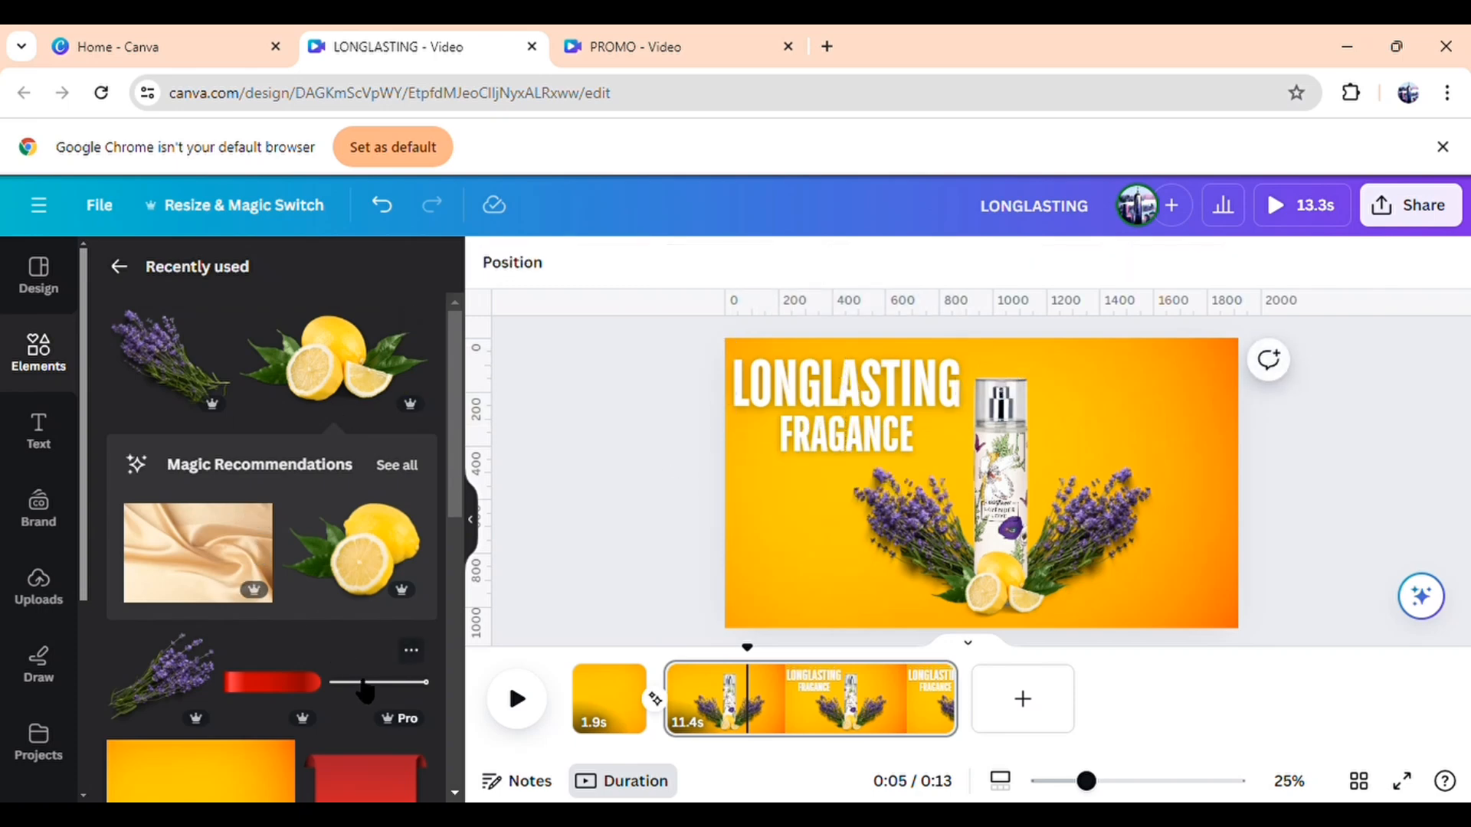
# Add the recently used Straight Line with Circle at One End element and color it white (#ffffff)
pyautogui.click(420, 652)
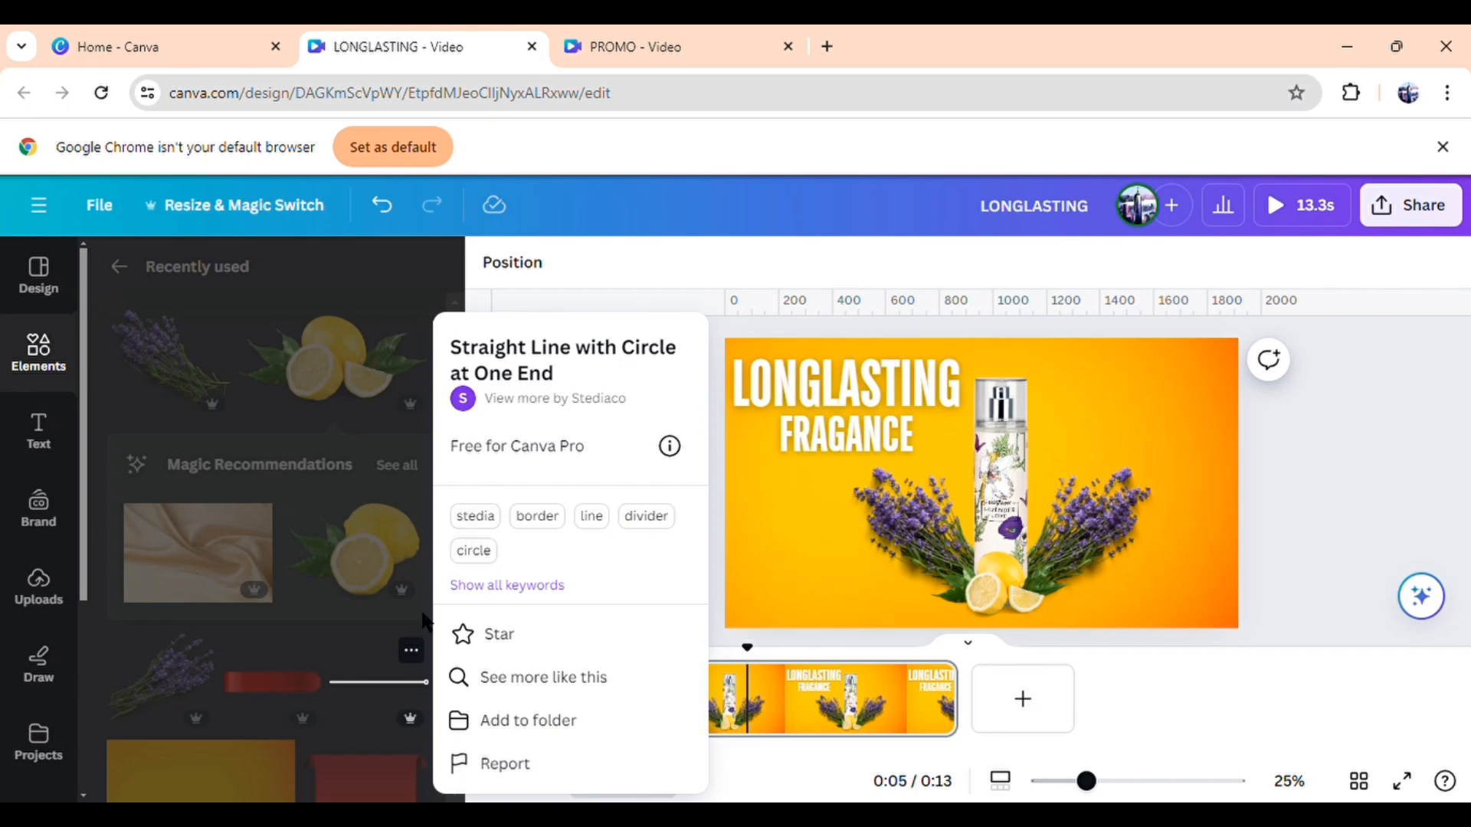
pyautogui.click(387, 695)
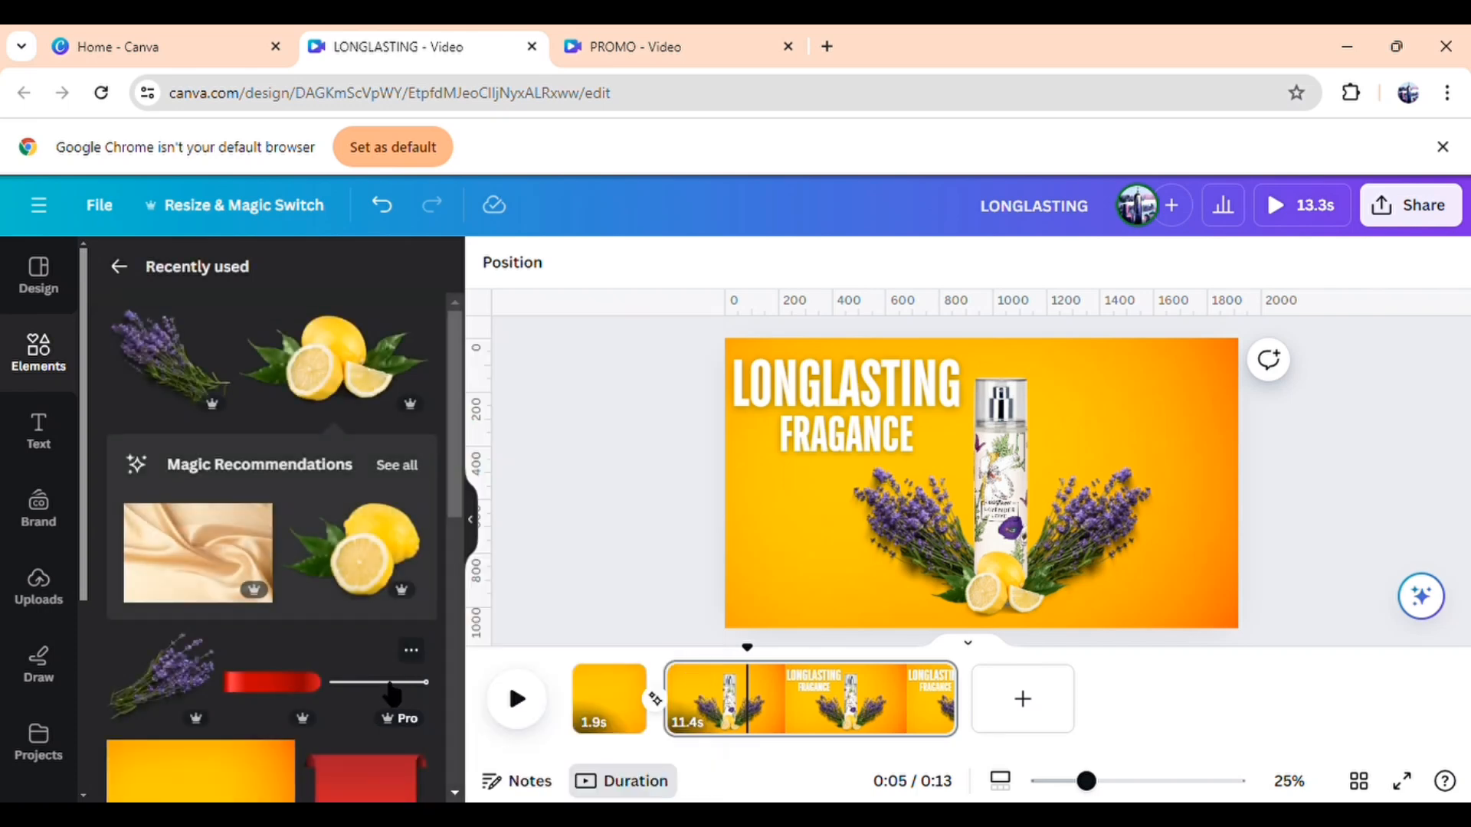
pyautogui.click(390, 688)
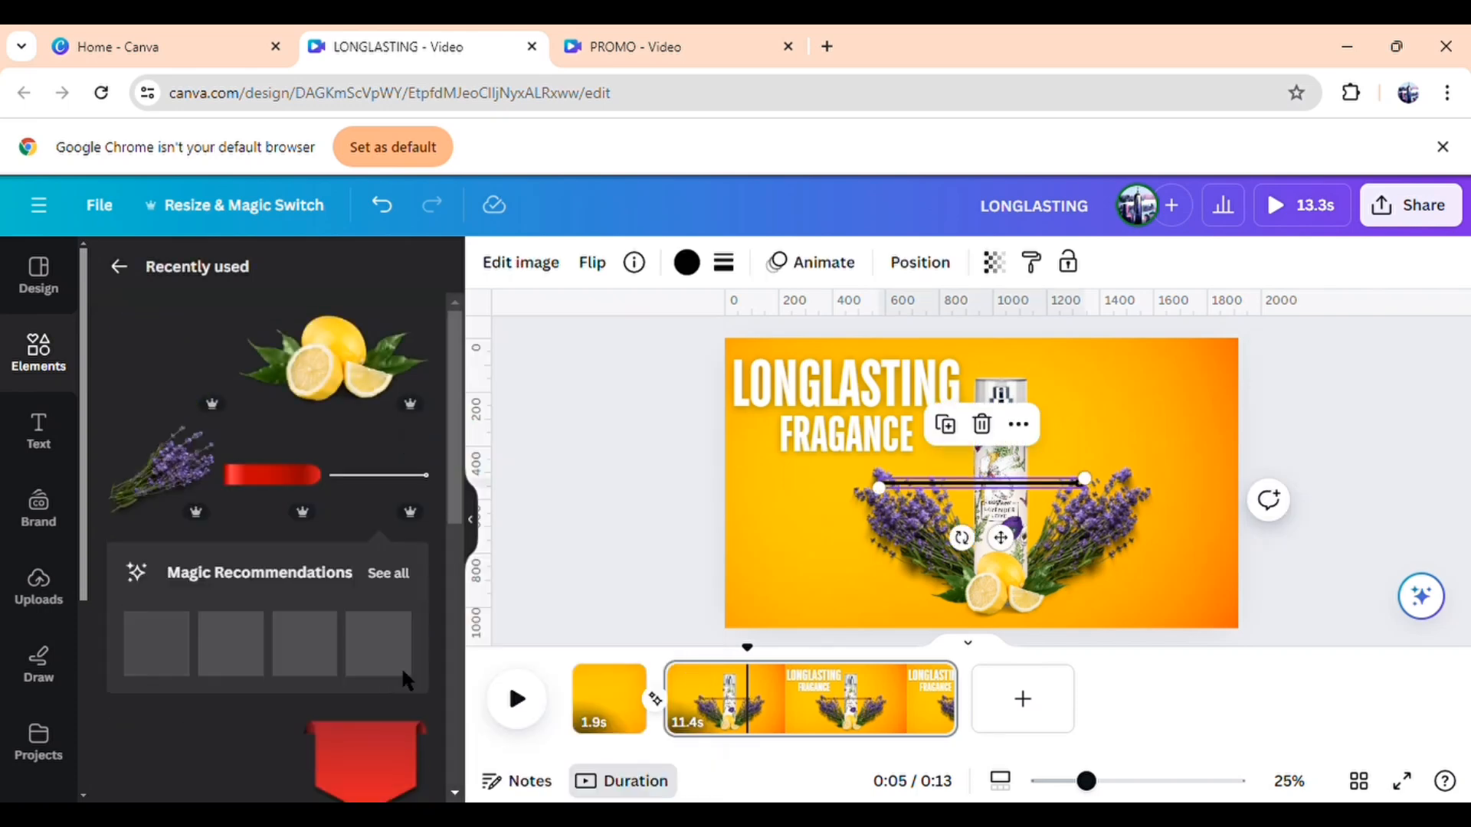
pyautogui.click(688, 269)
pyautogui.click(296, 398)
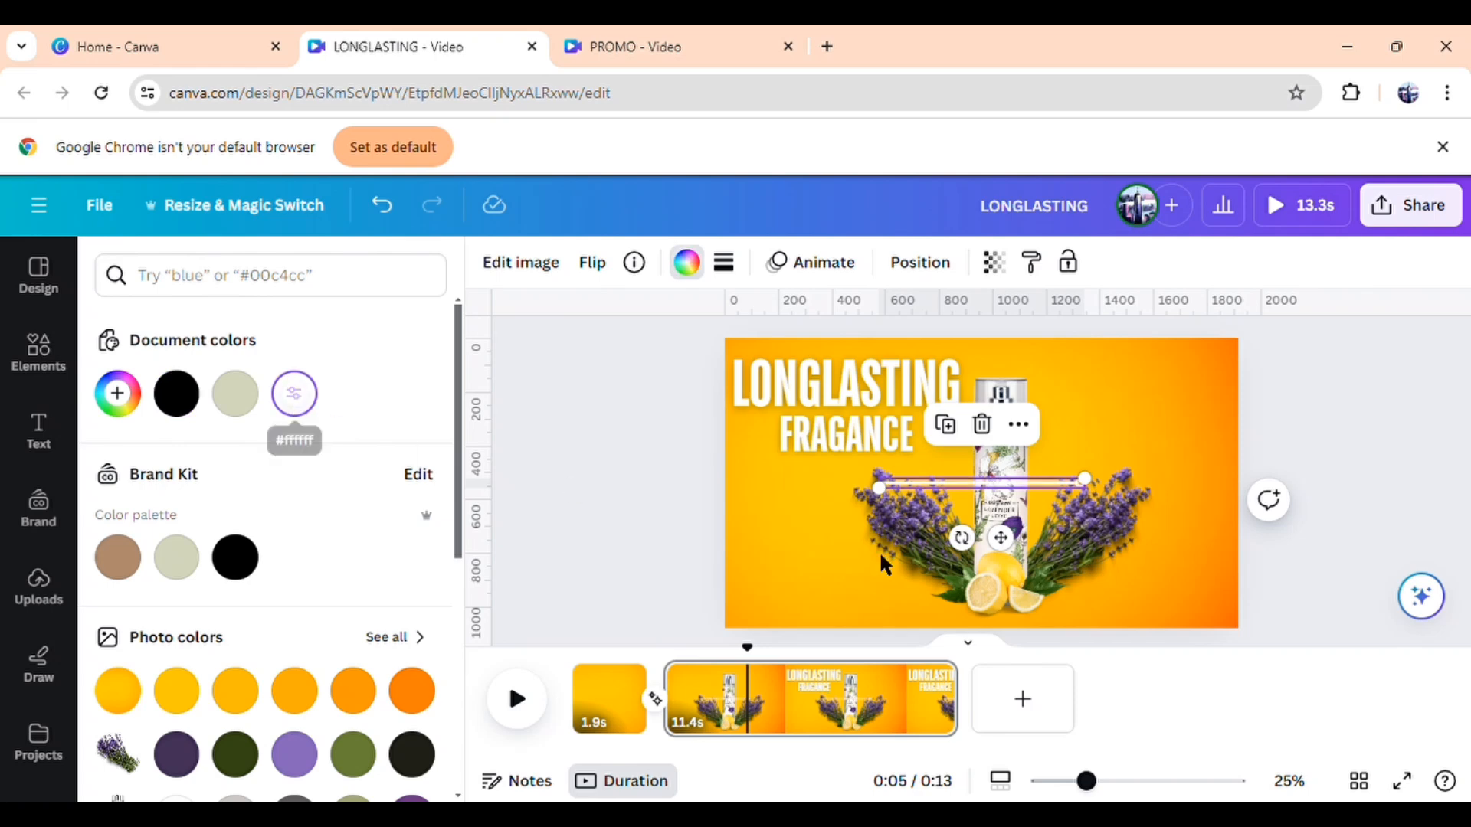
# Move the white line so it extends rightward from the bottle above the lavender, and send it to the back
pyautogui.moveTo(1000, 538); pyautogui.dragTo(1141, 533)
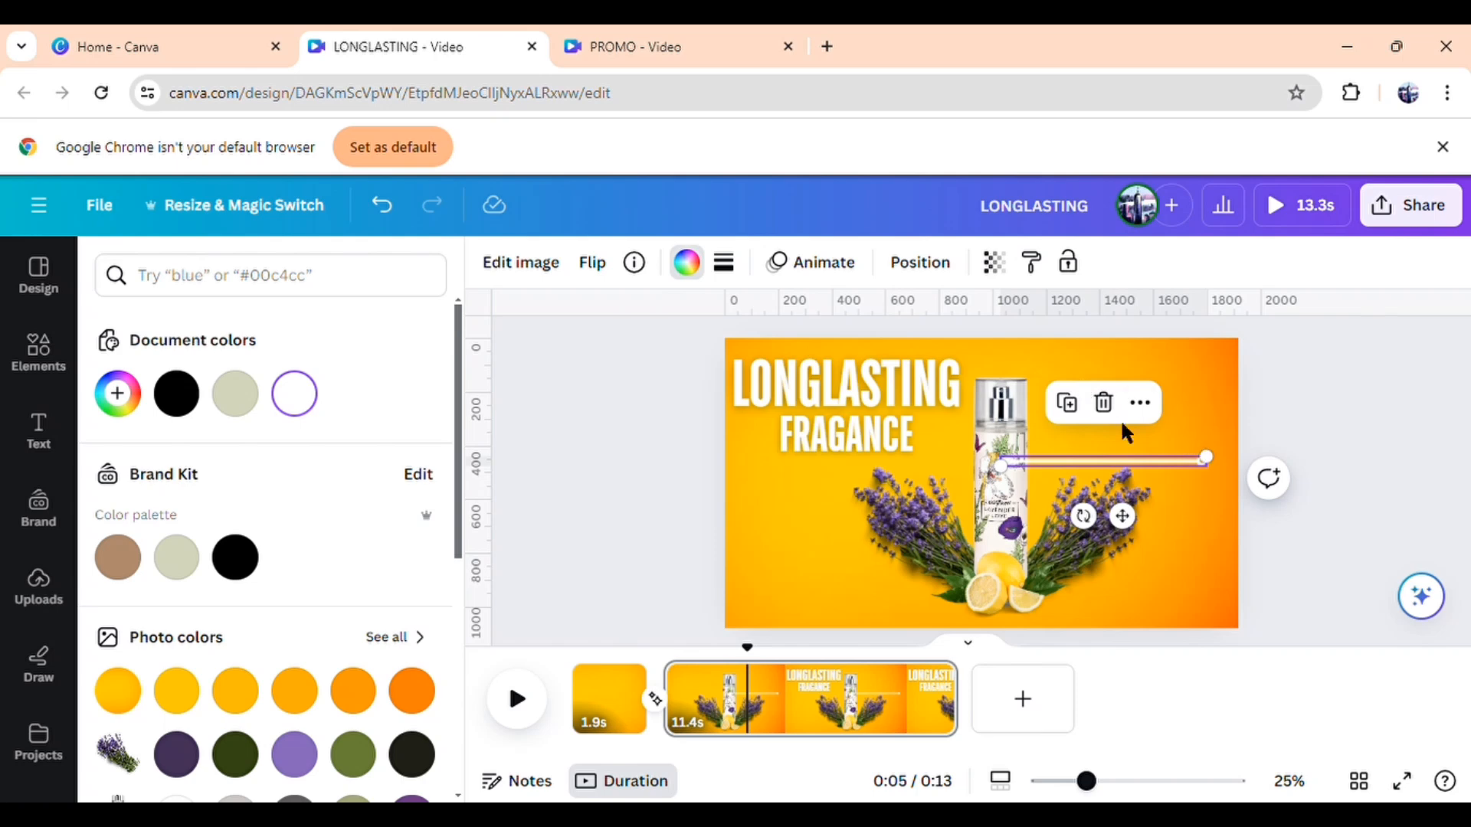
pyautogui.click(1140, 403)
pyautogui.moveTo(1210, 483)
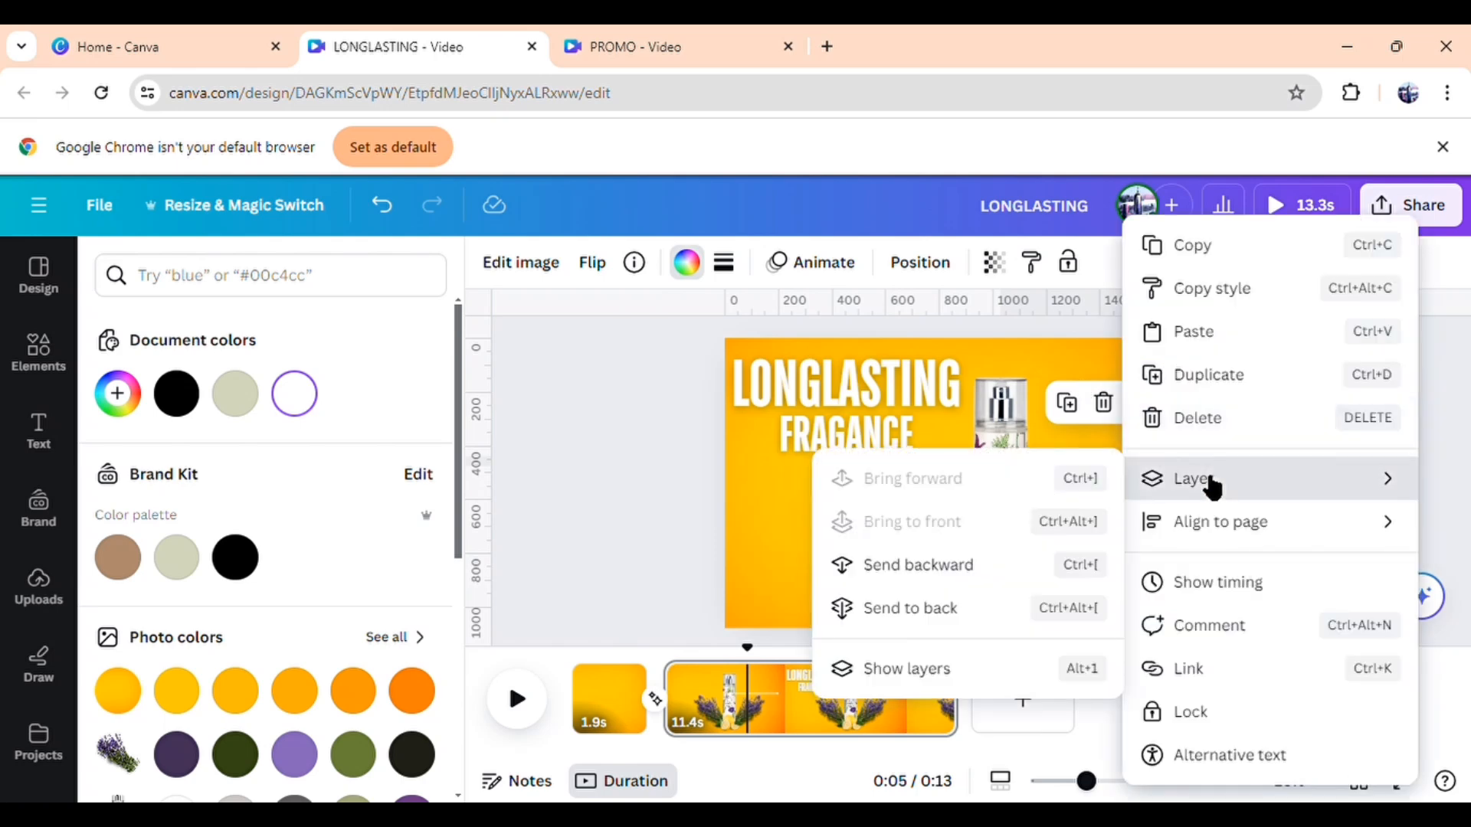
pyautogui.click(947, 608)
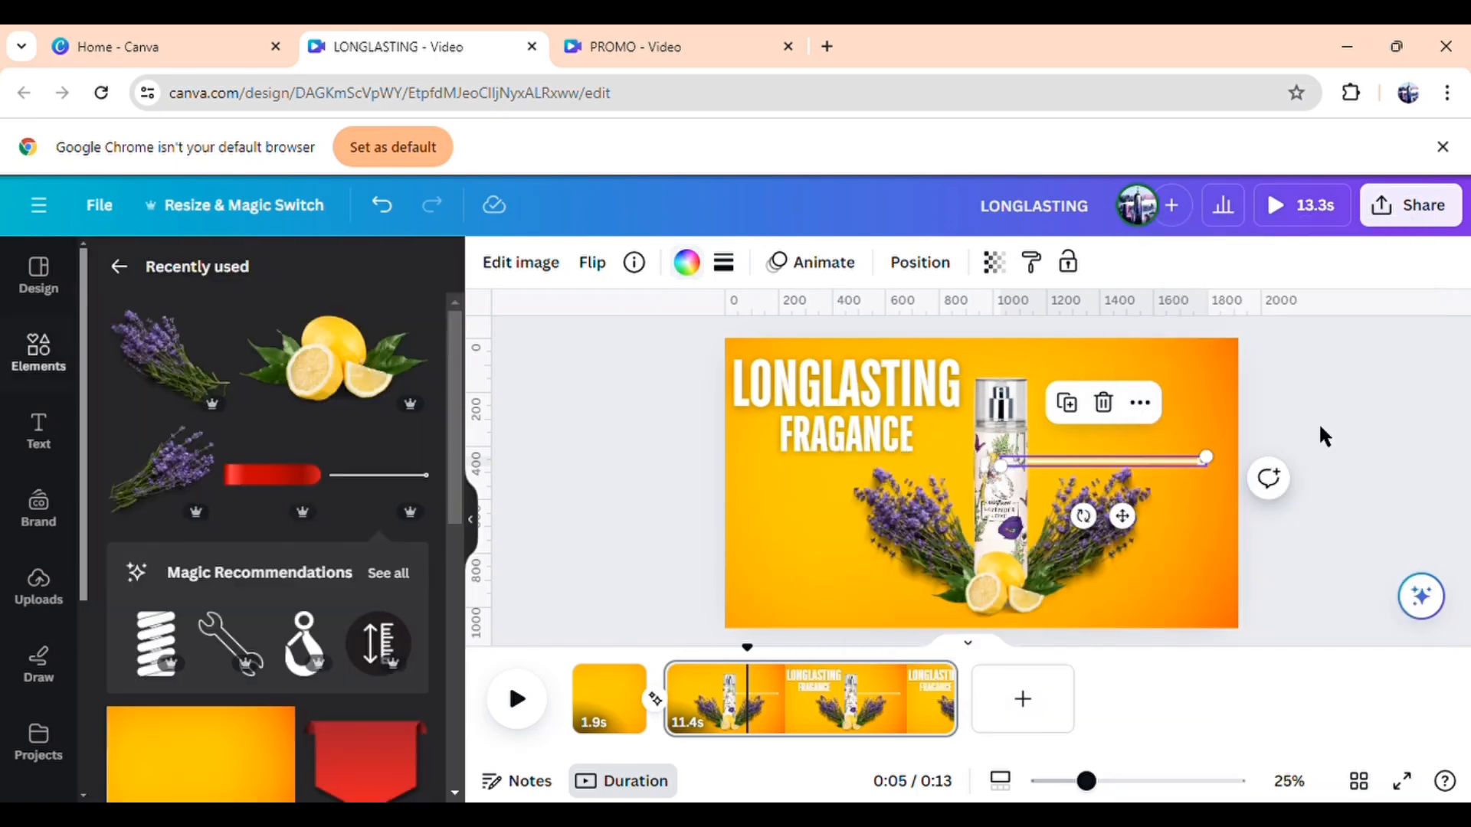
pyautogui.click(1324, 437)
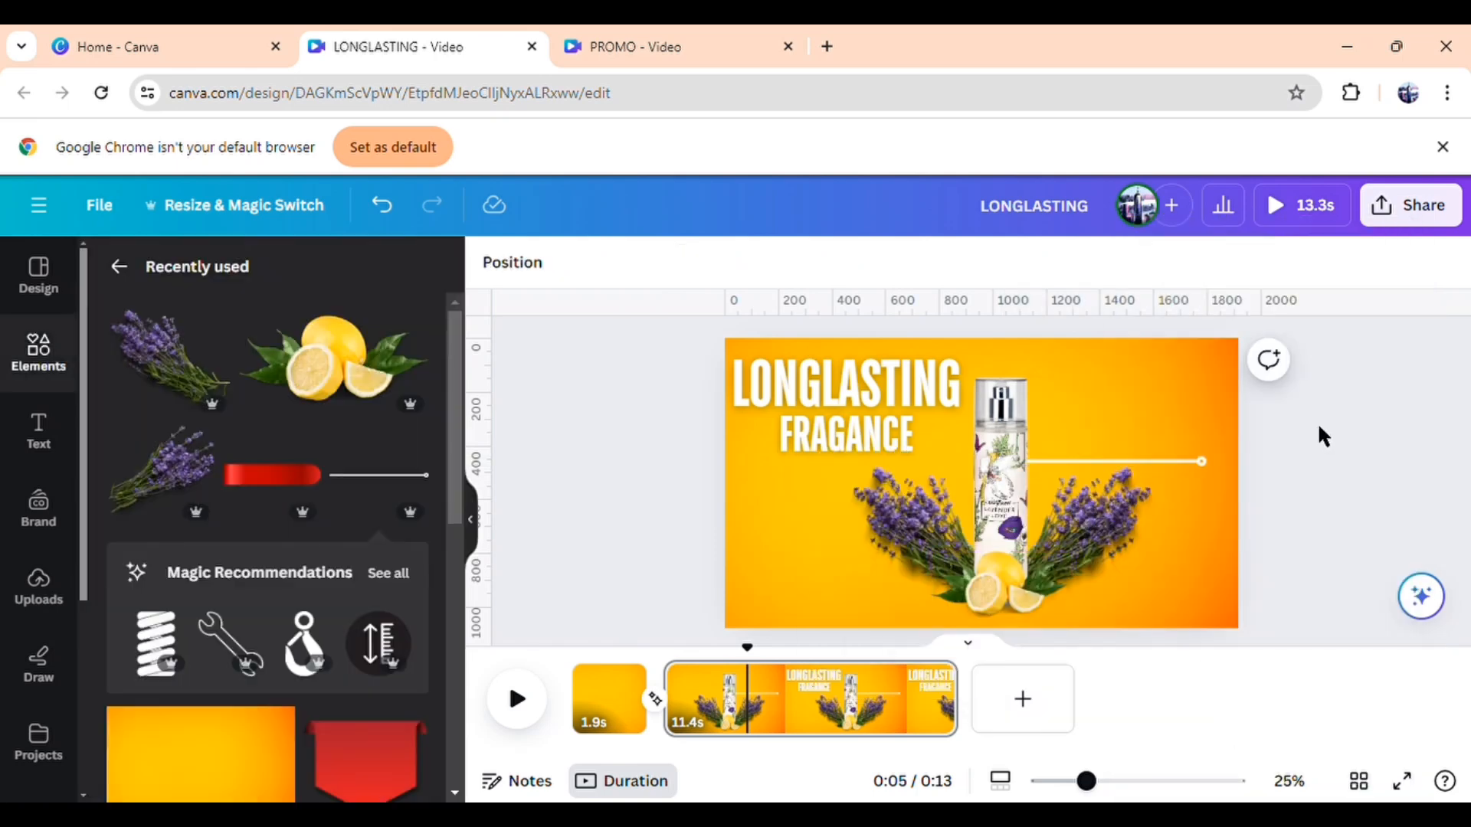
# Apply the Wipe animation on enter to the white line, wiping rightward, and slow its speed below the default
pyautogui.click(1186, 466)
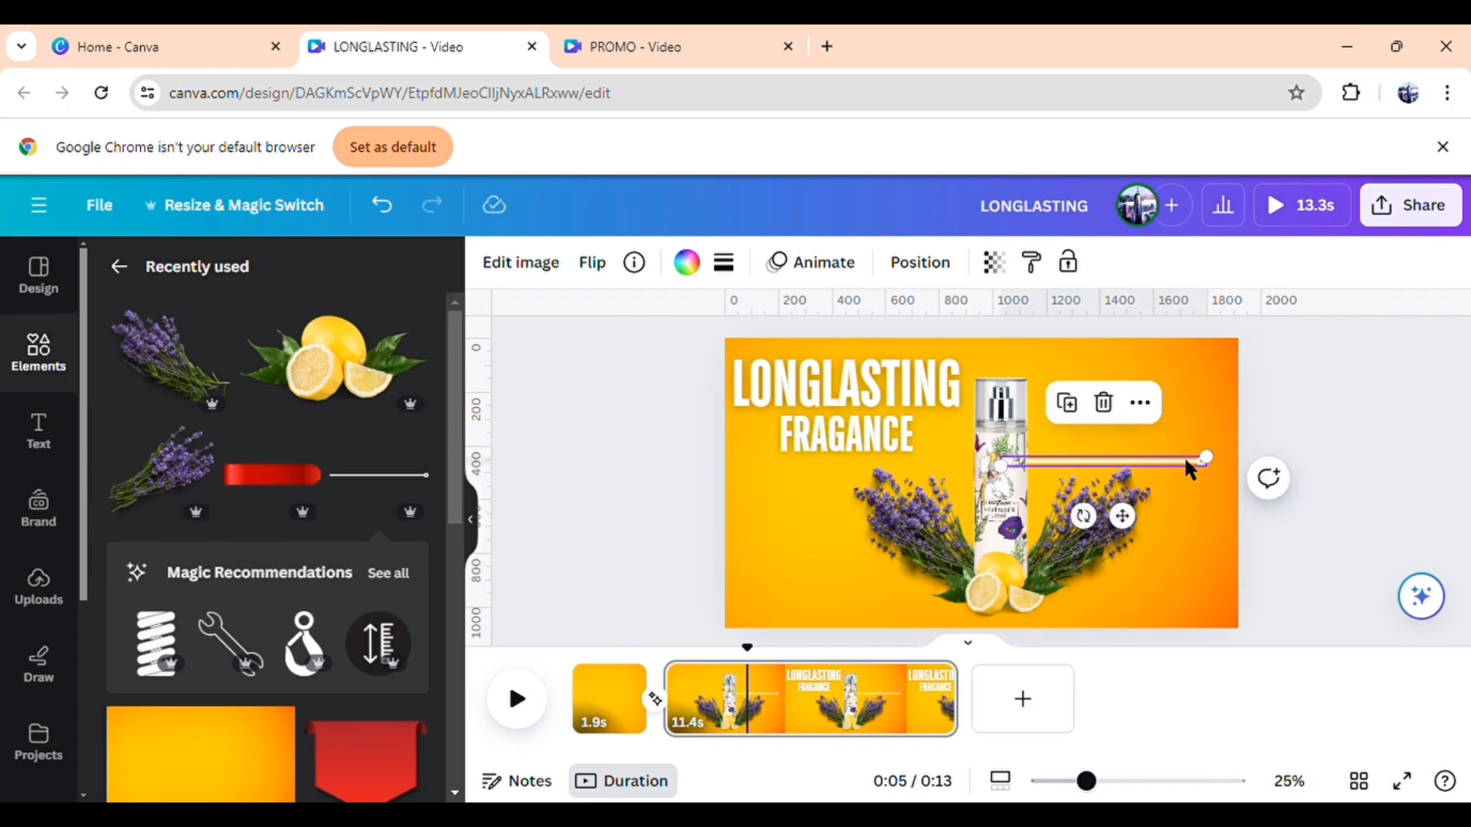
pyautogui.click(832, 264)
pyautogui.scroll(-3, 411, 499)
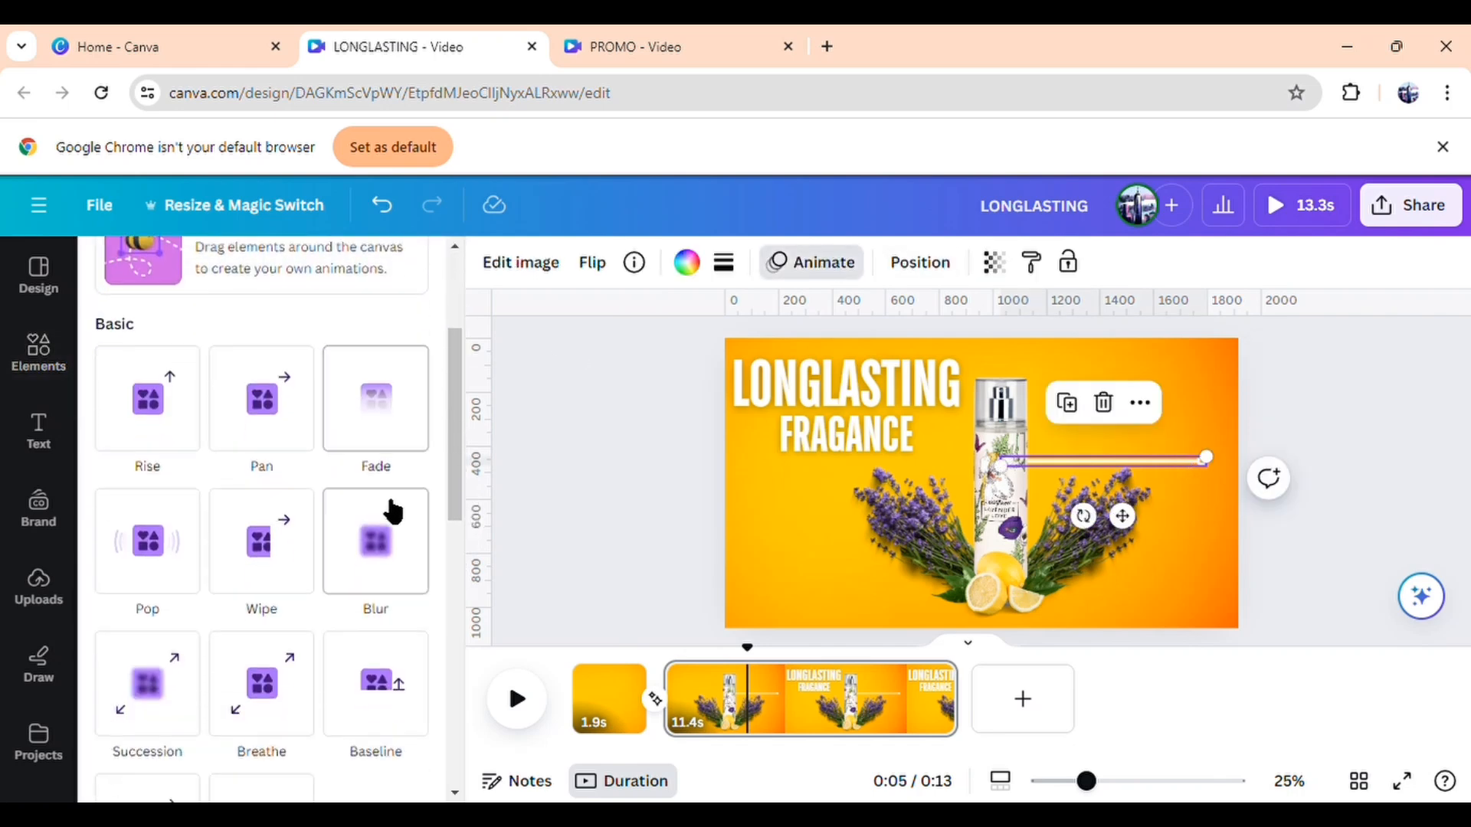
pyautogui.click(271, 563)
pyautogui.scroll(-2, 262, 562)
pyautogui.click(126, 680)
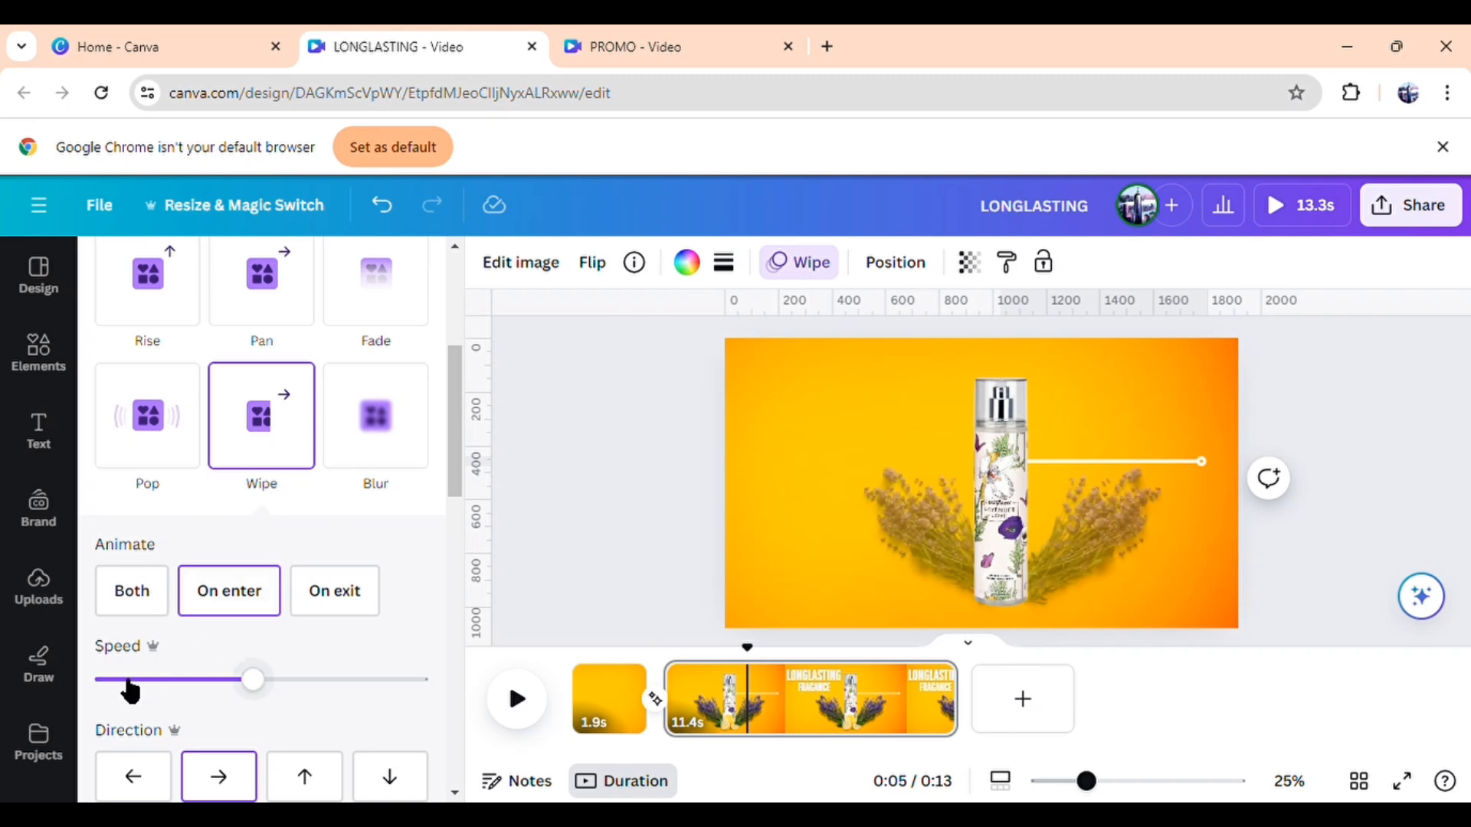
pyautogui.moveTo(131, 690); pyautogui.dragTo(196, 687)
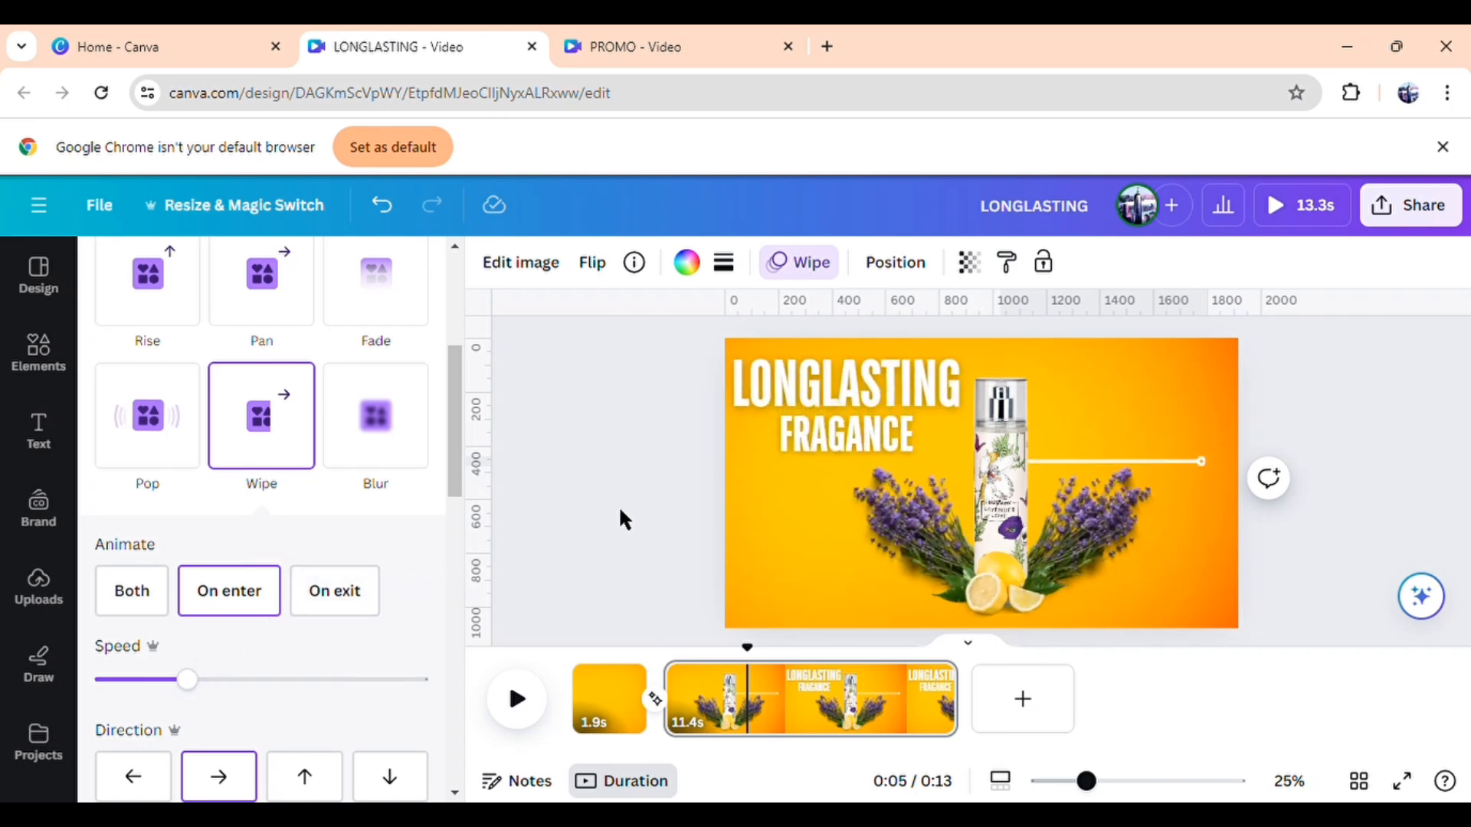
pyautogui.click(636, 483)
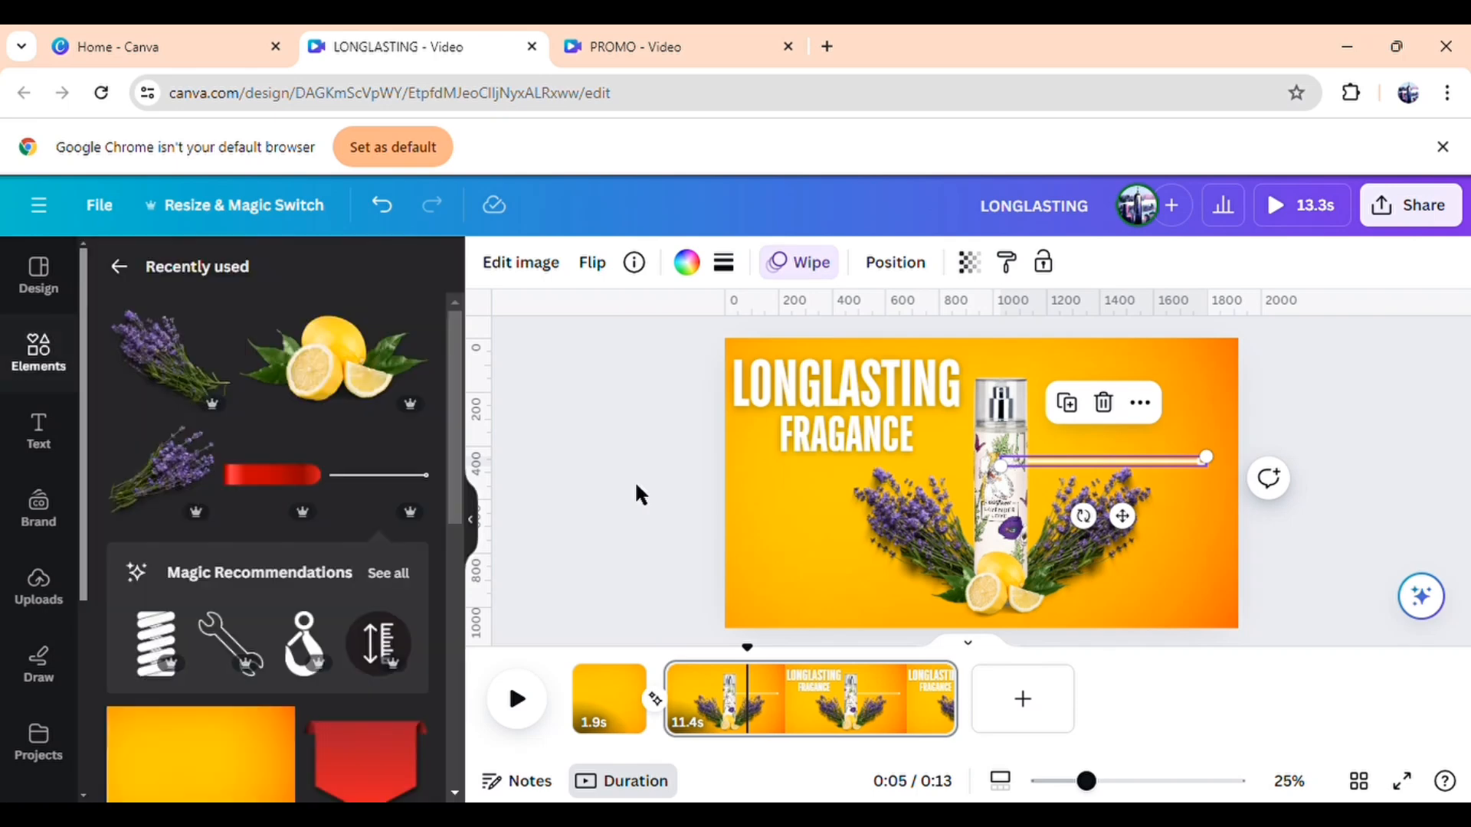
# Trim the start of the white line's timing so it lasts 8.6 s, appearing after the FRAGANCE text
pyautogui.click(1137, 459)
pyautogui.click(1143, 403)
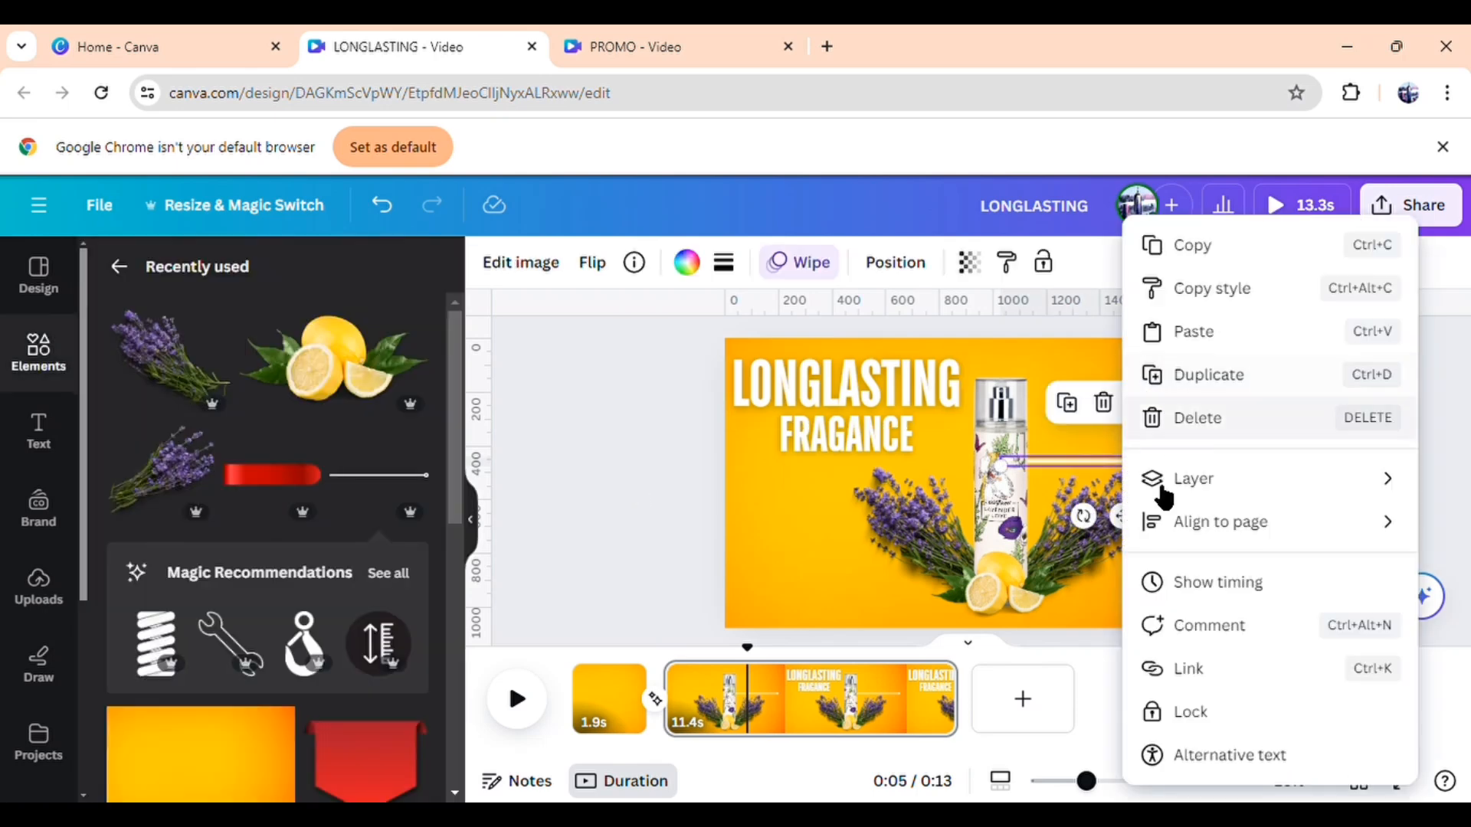
pyautogui.click(1197, 595)
pyautogui.moveTo(716, 657); pyautogui.dragTo(755, 666)
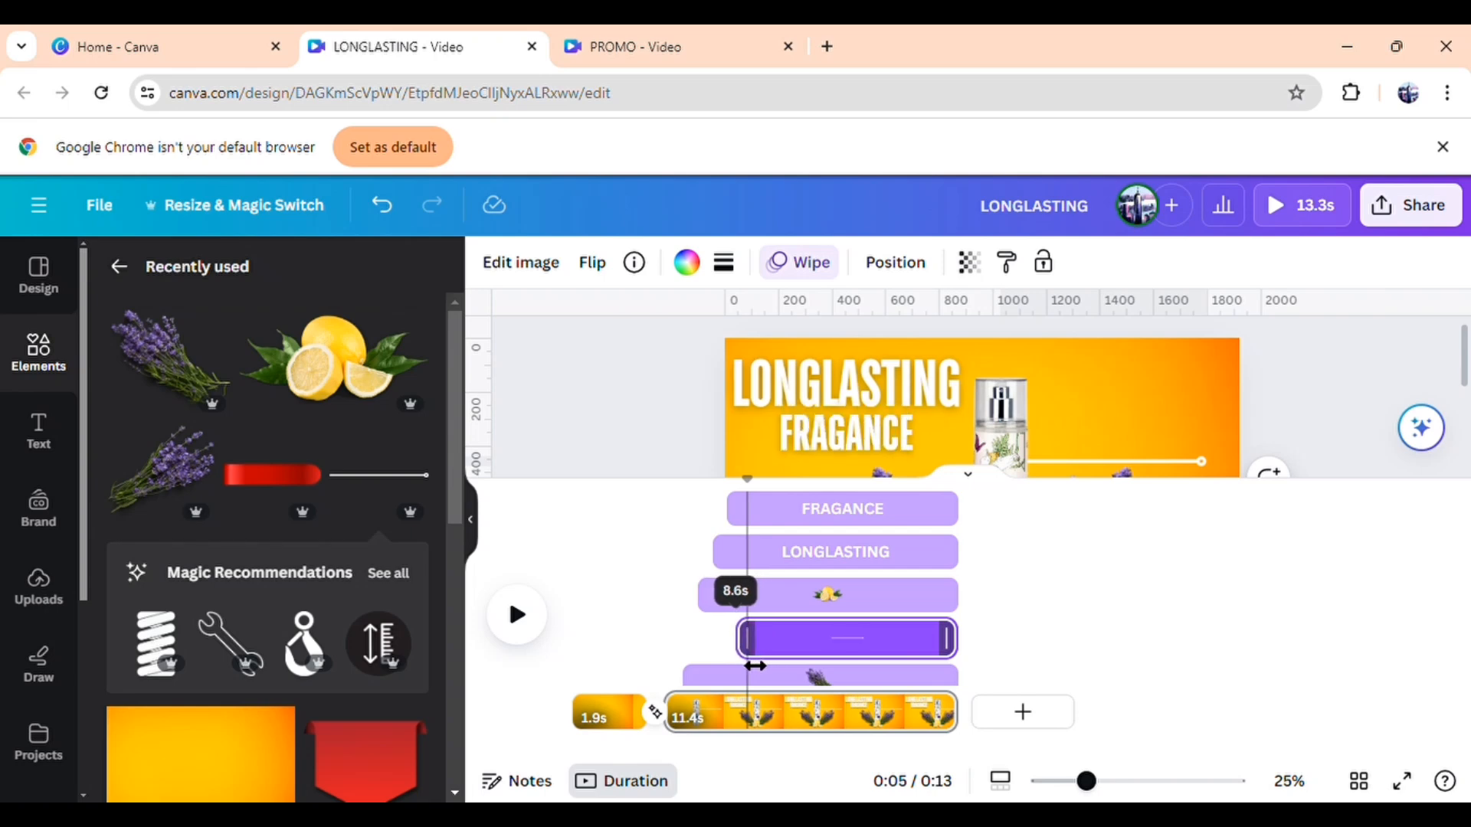
pyautogui.moveTo(756, 667); pyautogui.dragTo(755, 666)
pyautogui.click(1140, 402)
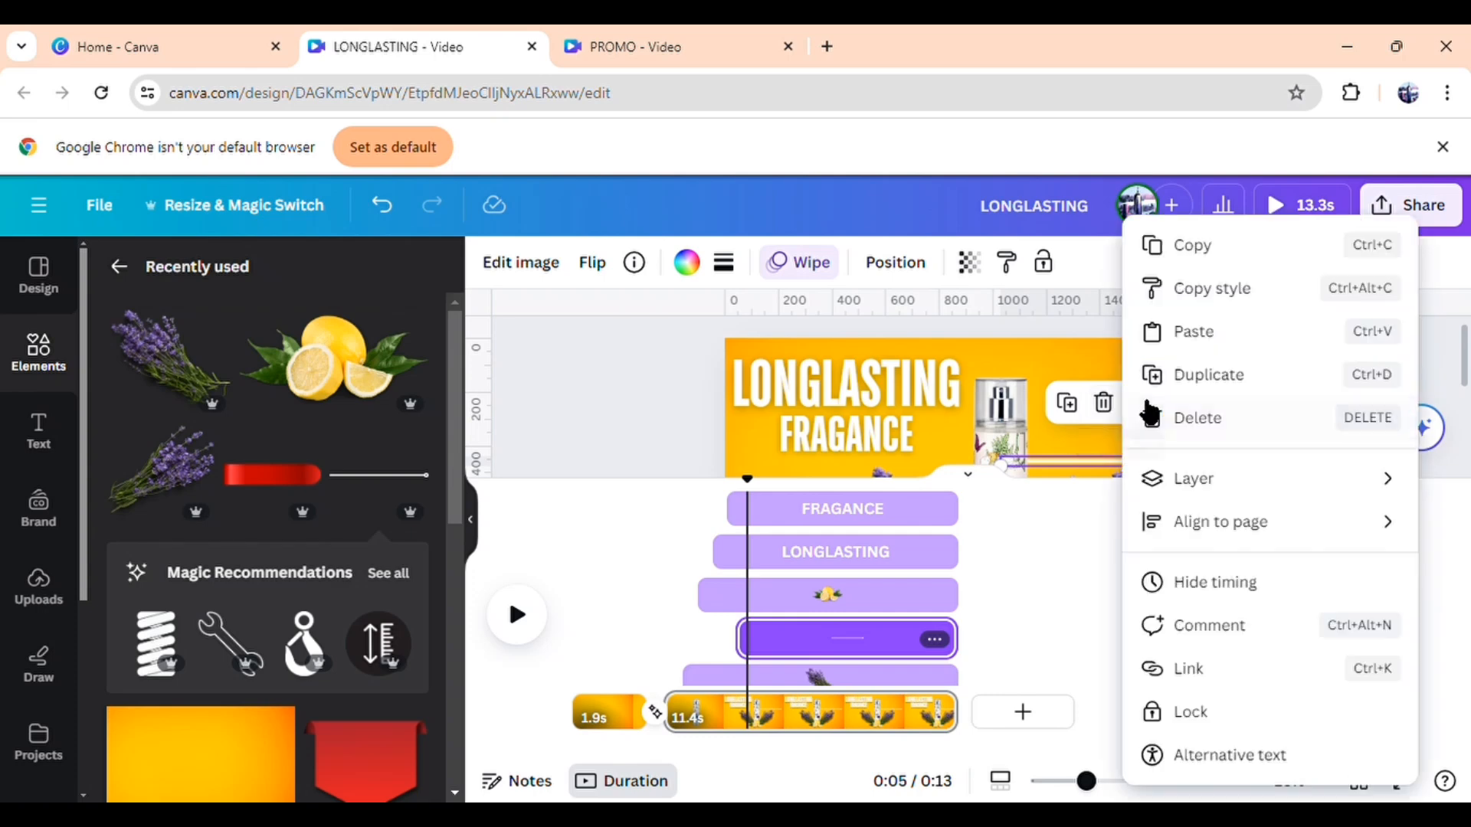
pyautogui.click(1217, 583)
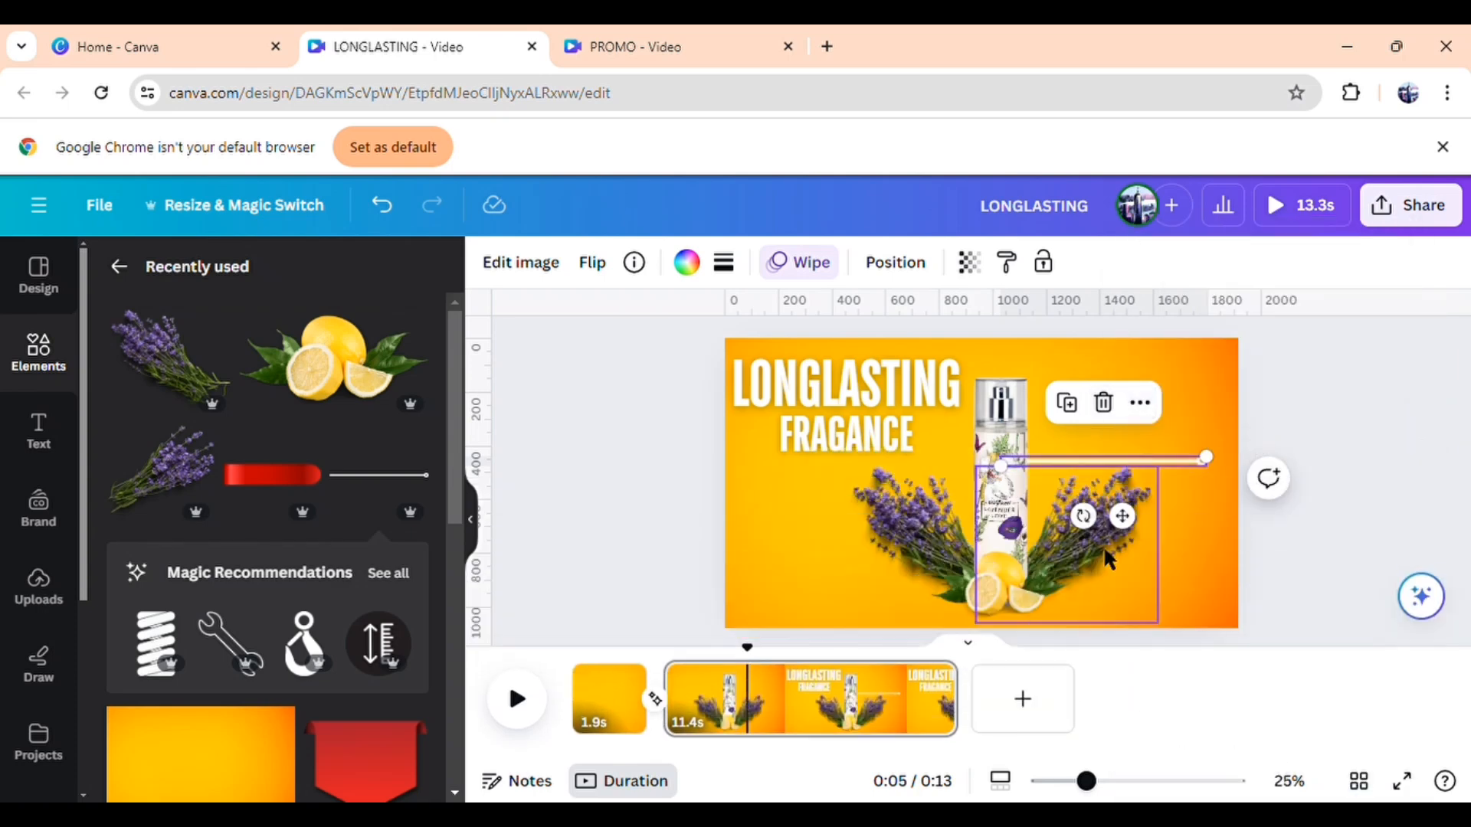
pyautogui.click(549, 448)
# Duplicate the LONGLASTING text and place the copy above the white line, to the right of the bottle
pyautogui.click(793, 391)
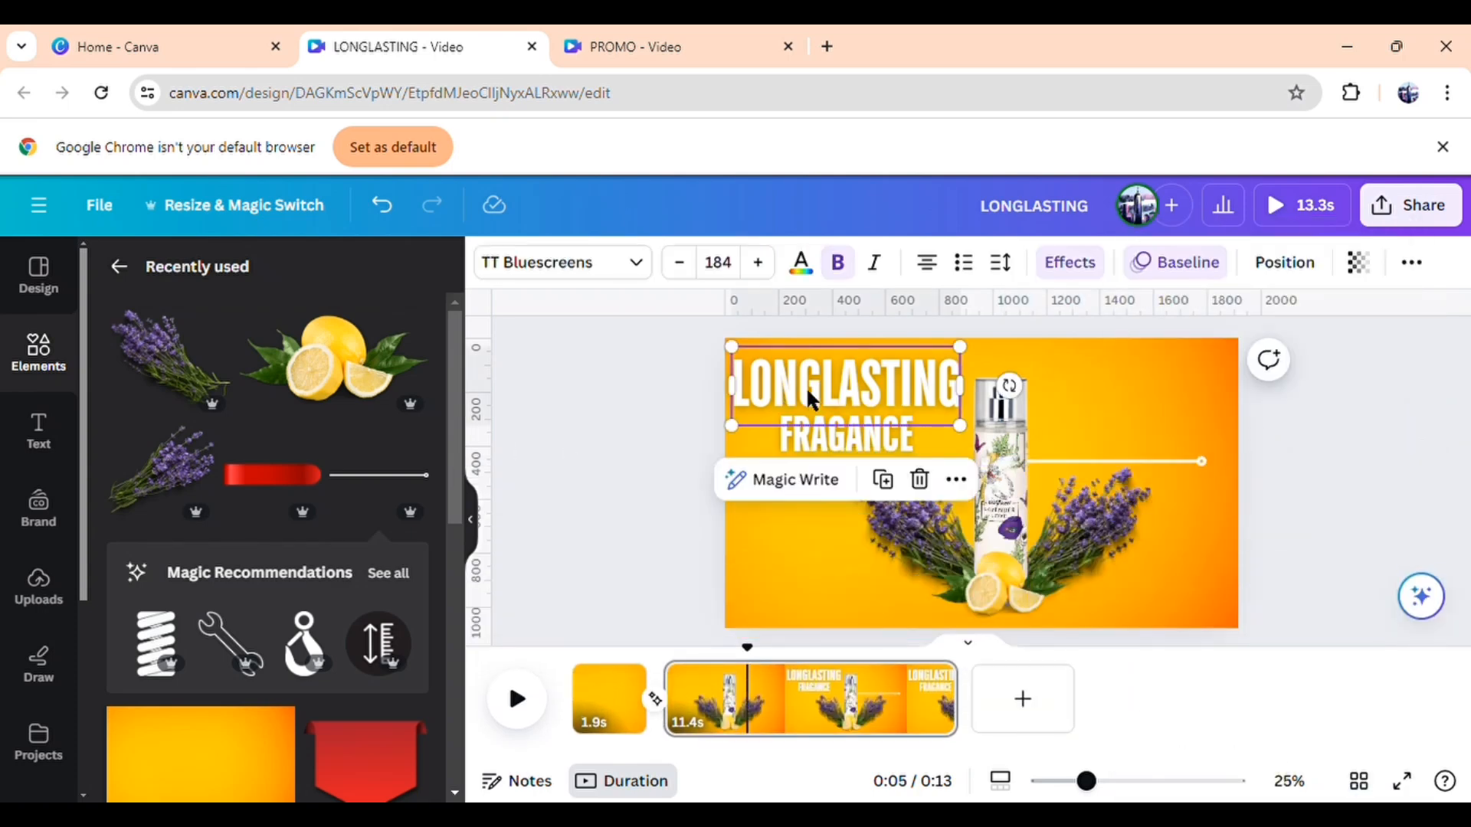
pyautogui.click(883, 480)
pyautogui.moveTo(888, 414); pyautogui.dragTo(1158, 397)
# Replace the copied text with CRISP FRESH on one line and TIMELESS on the line below
pyautogui.doubleClick(1176, 397)
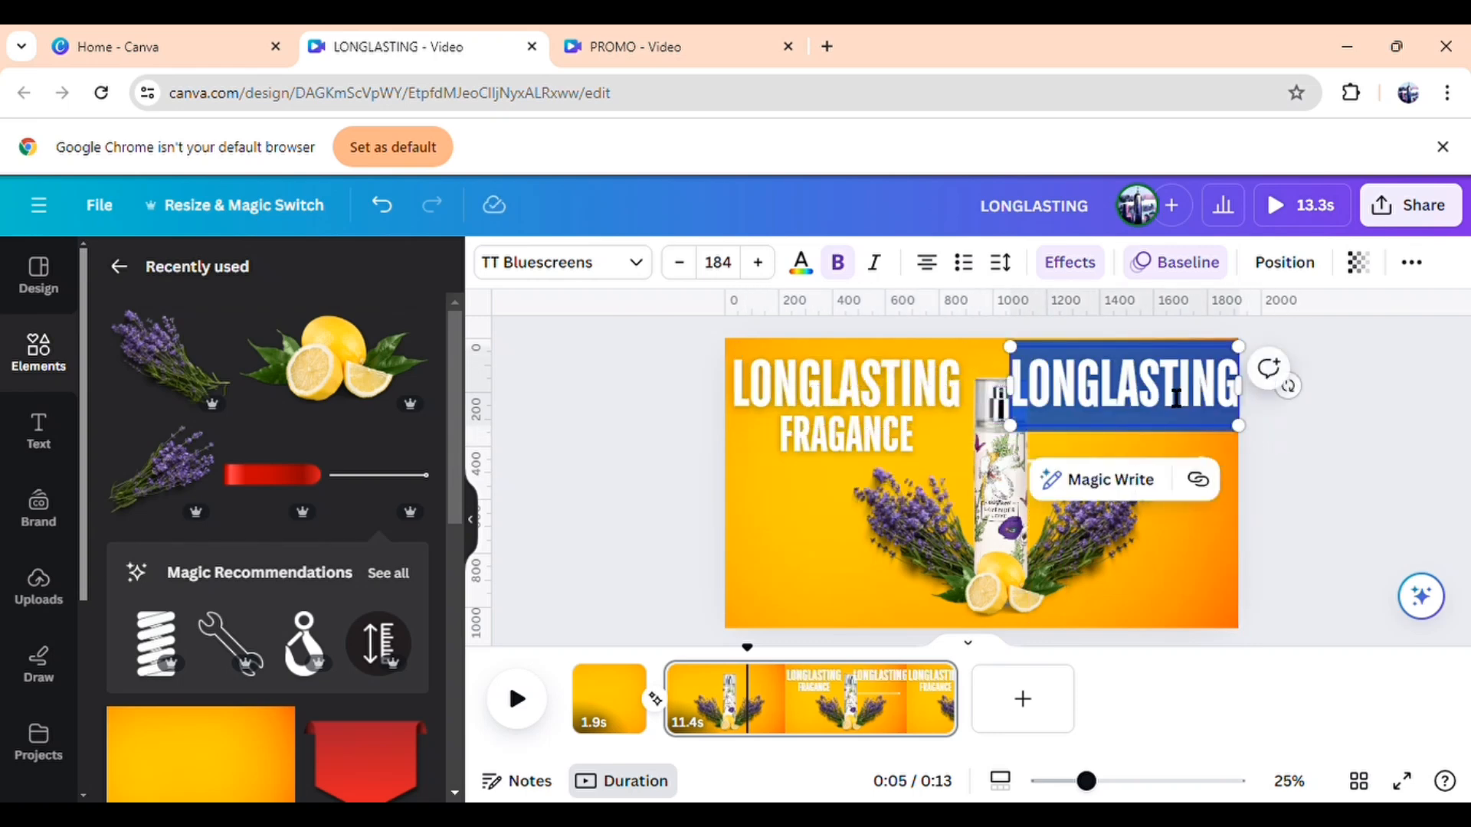
pyautogui.write('CR')
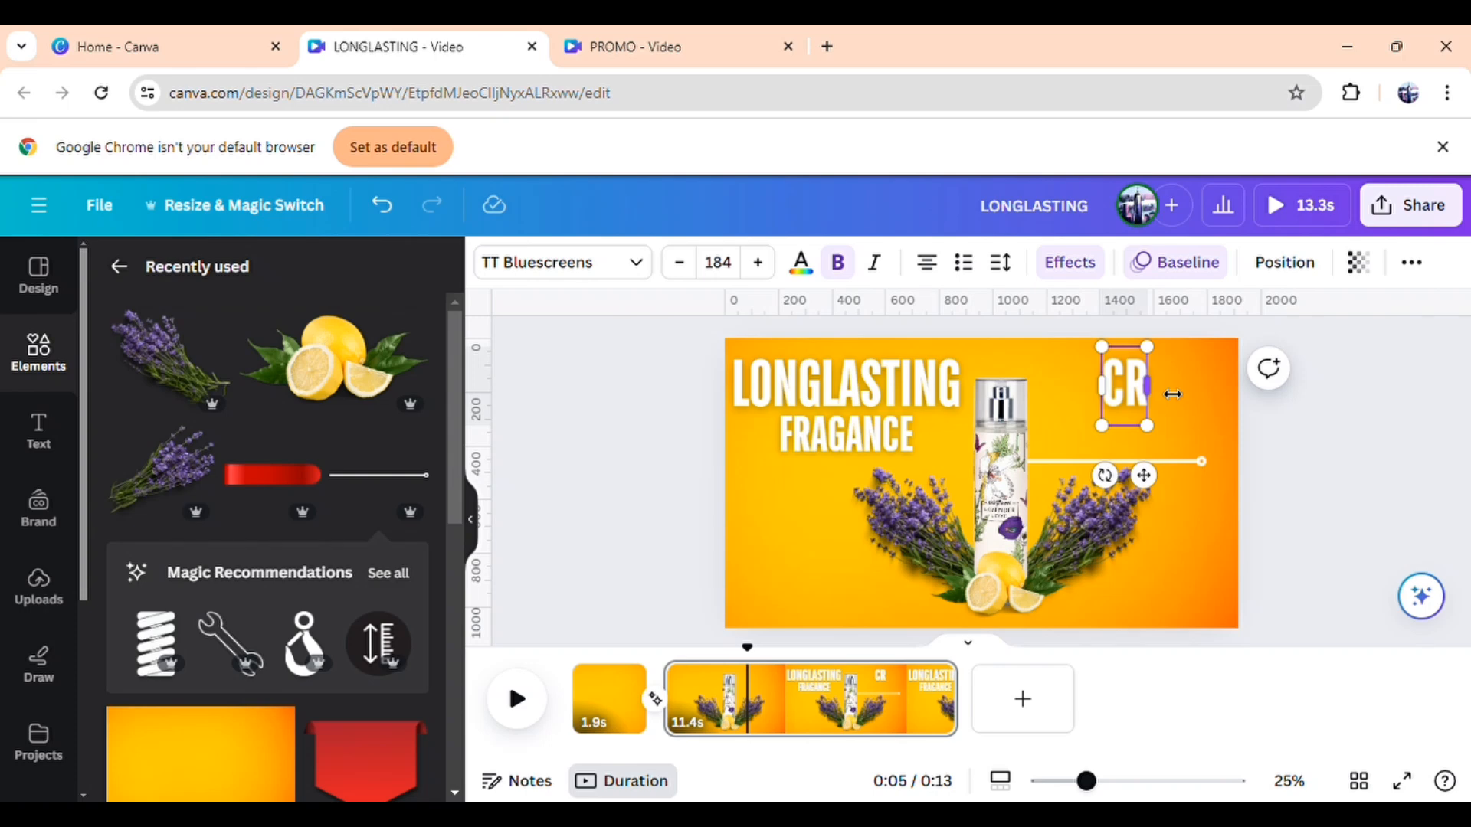
pyautogui.write('ISP')
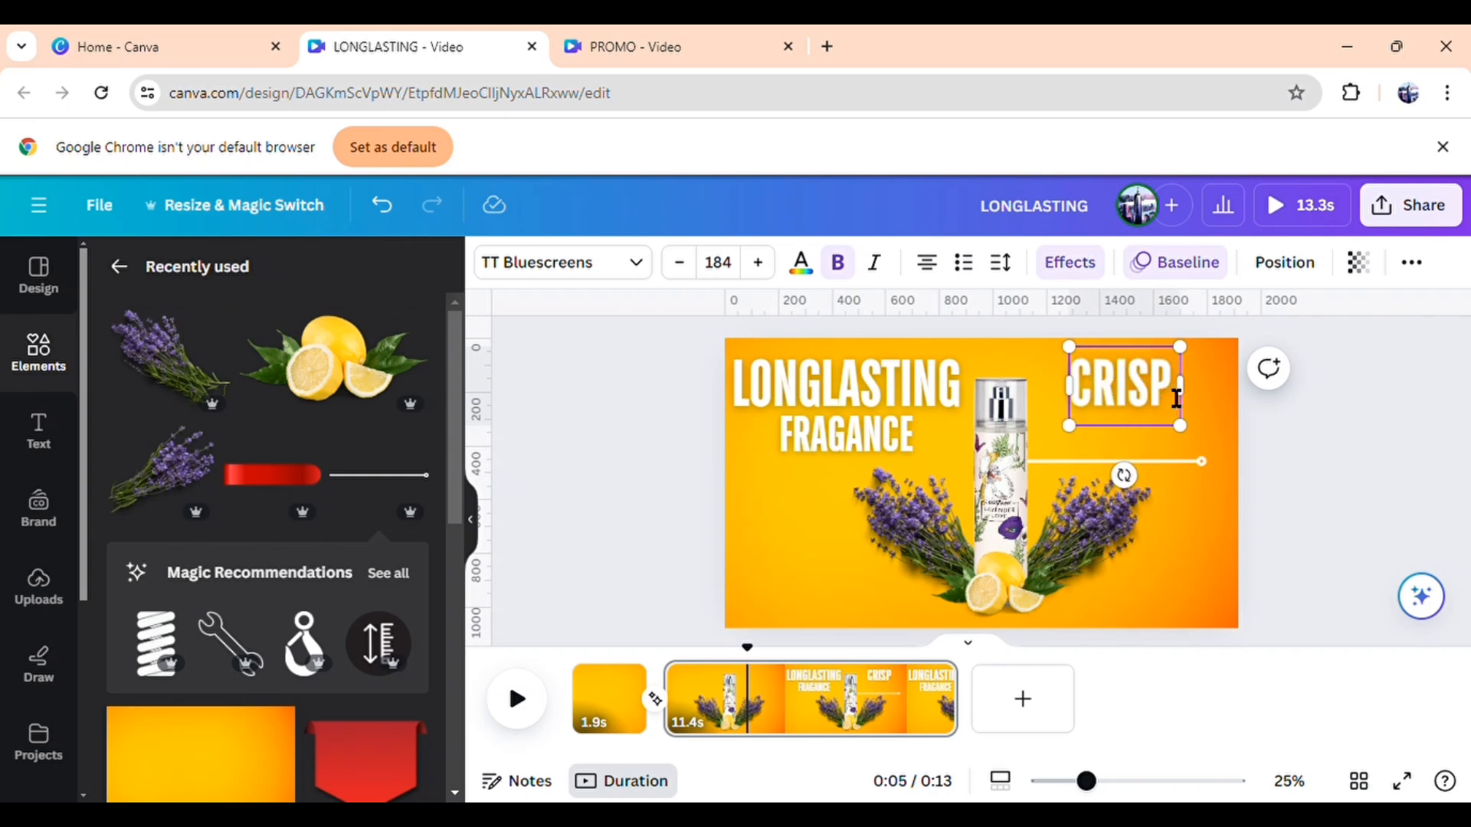
pyautogui.write(' FRE')
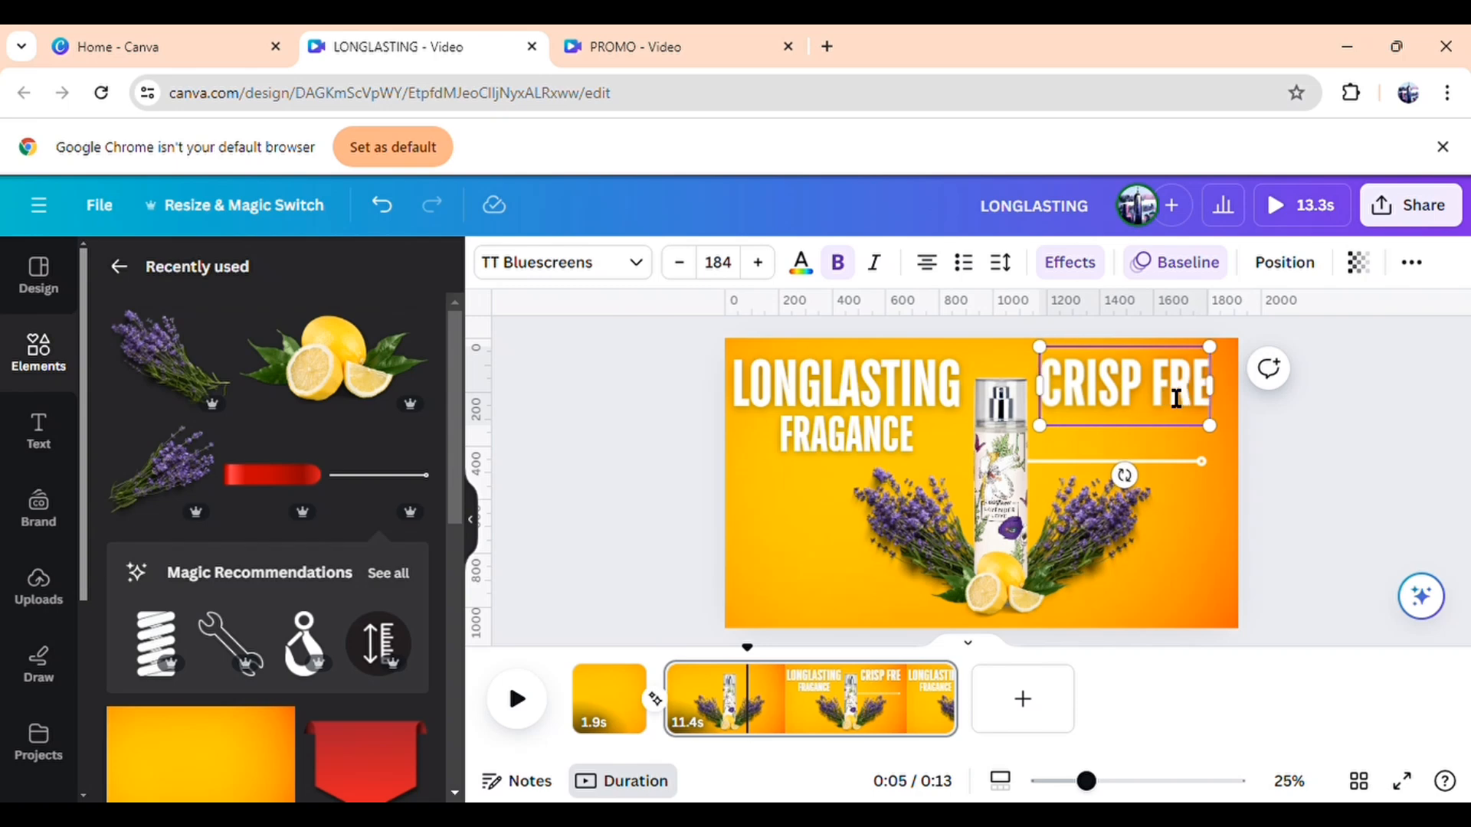
pyautogui.write('S')
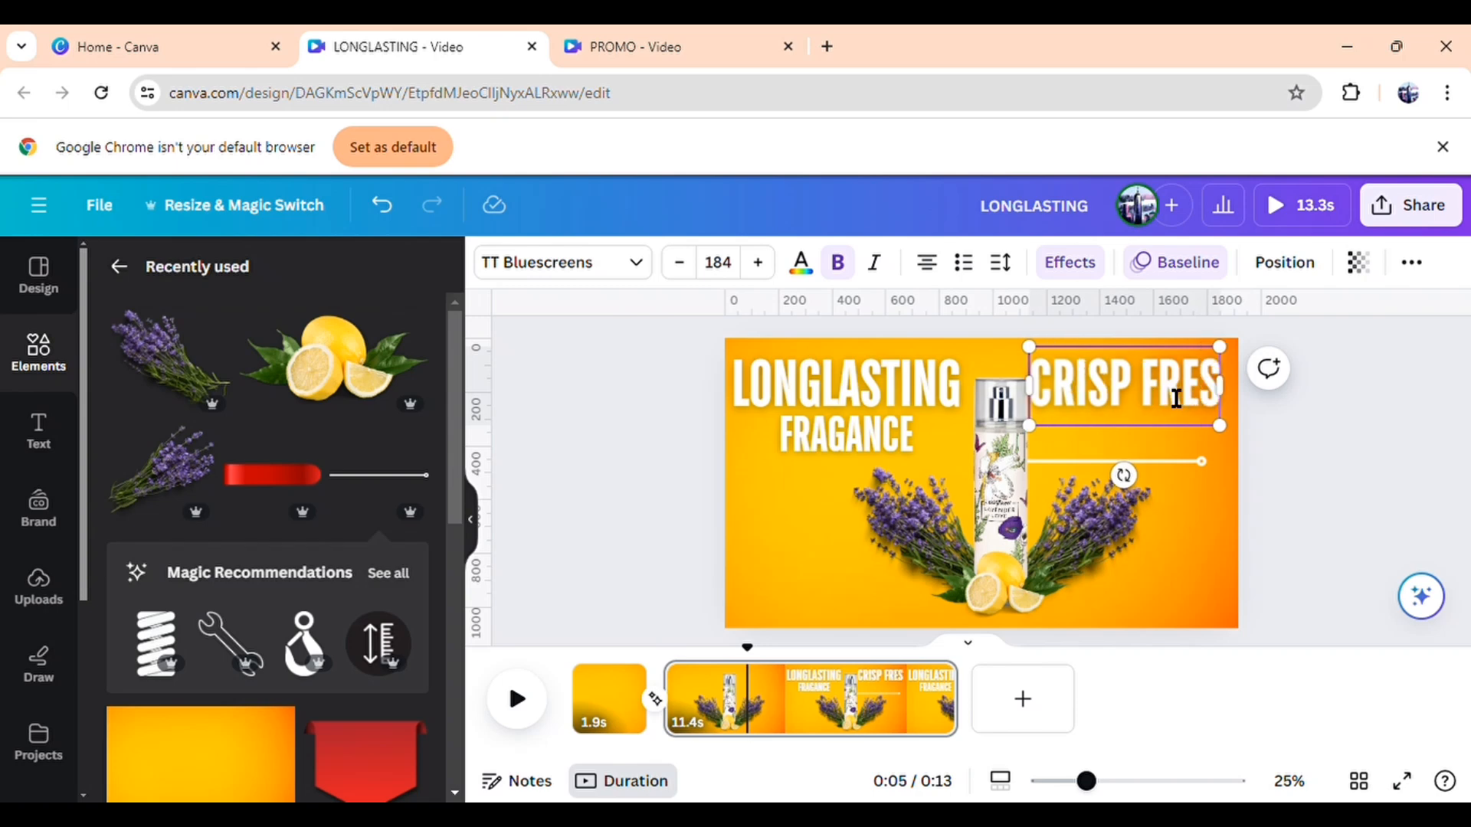
pyautogui.write('H')
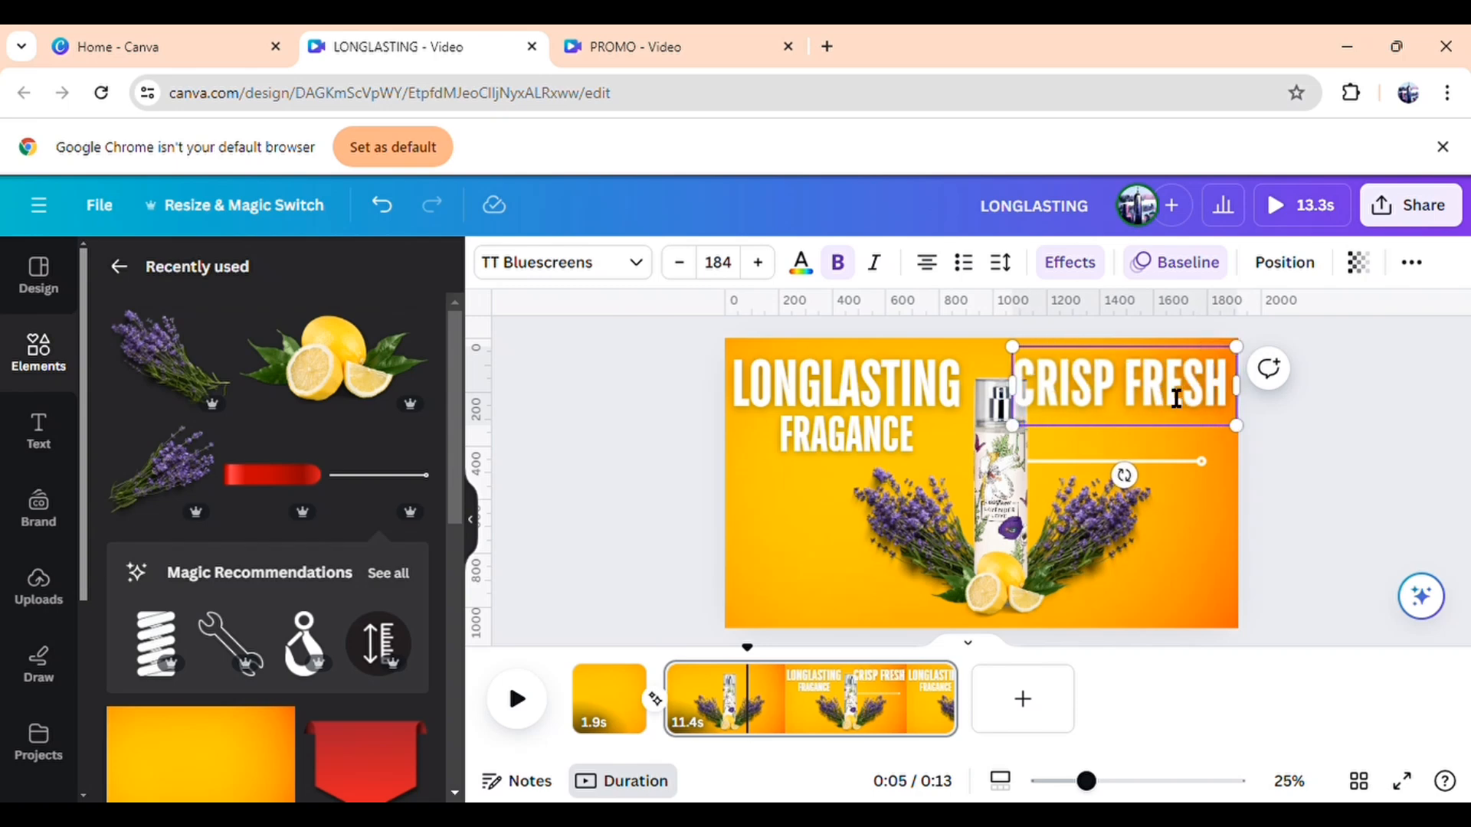
pyautogui.press('Return')
pyautogui.write('TIMELESS')
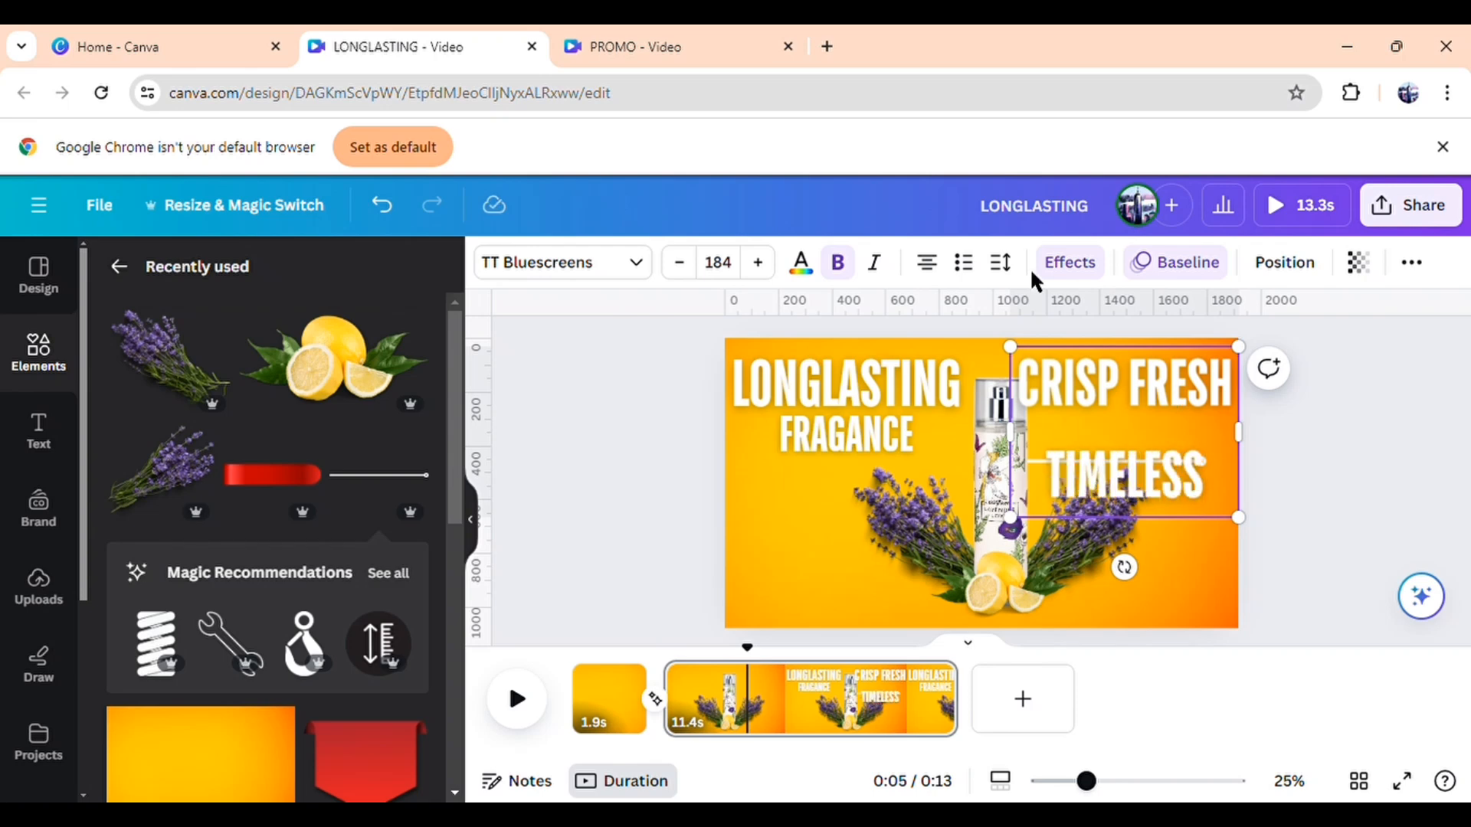
# Reduce the line spacing of the CRISP FRESH TIMELESS text
pyautogui.click(1010, 276)
pyautogui.moveTo(1093, 434); pyautogui.dragTo(1046, 434)
pyautogui.click(1317, 558)
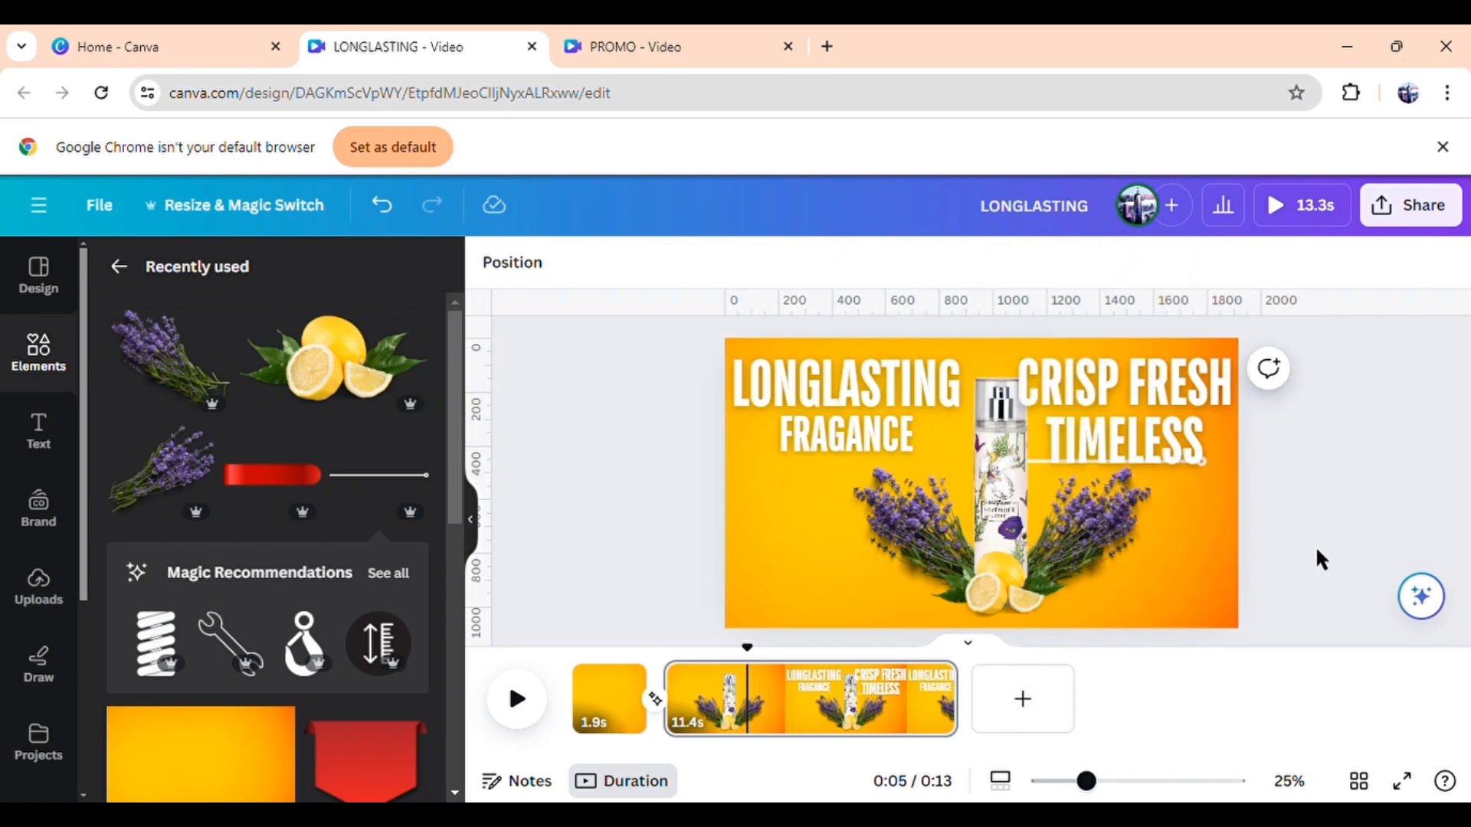
# Shrink the CRISP FRESH TIMELESS text to font size 115 and position it just above the white line
pyautogui.click(1189, 431)
pyautogui.moveTo(1247, 498); pyautogui.dragTo(1162, 433)
pyautogui.click(1293, 444)
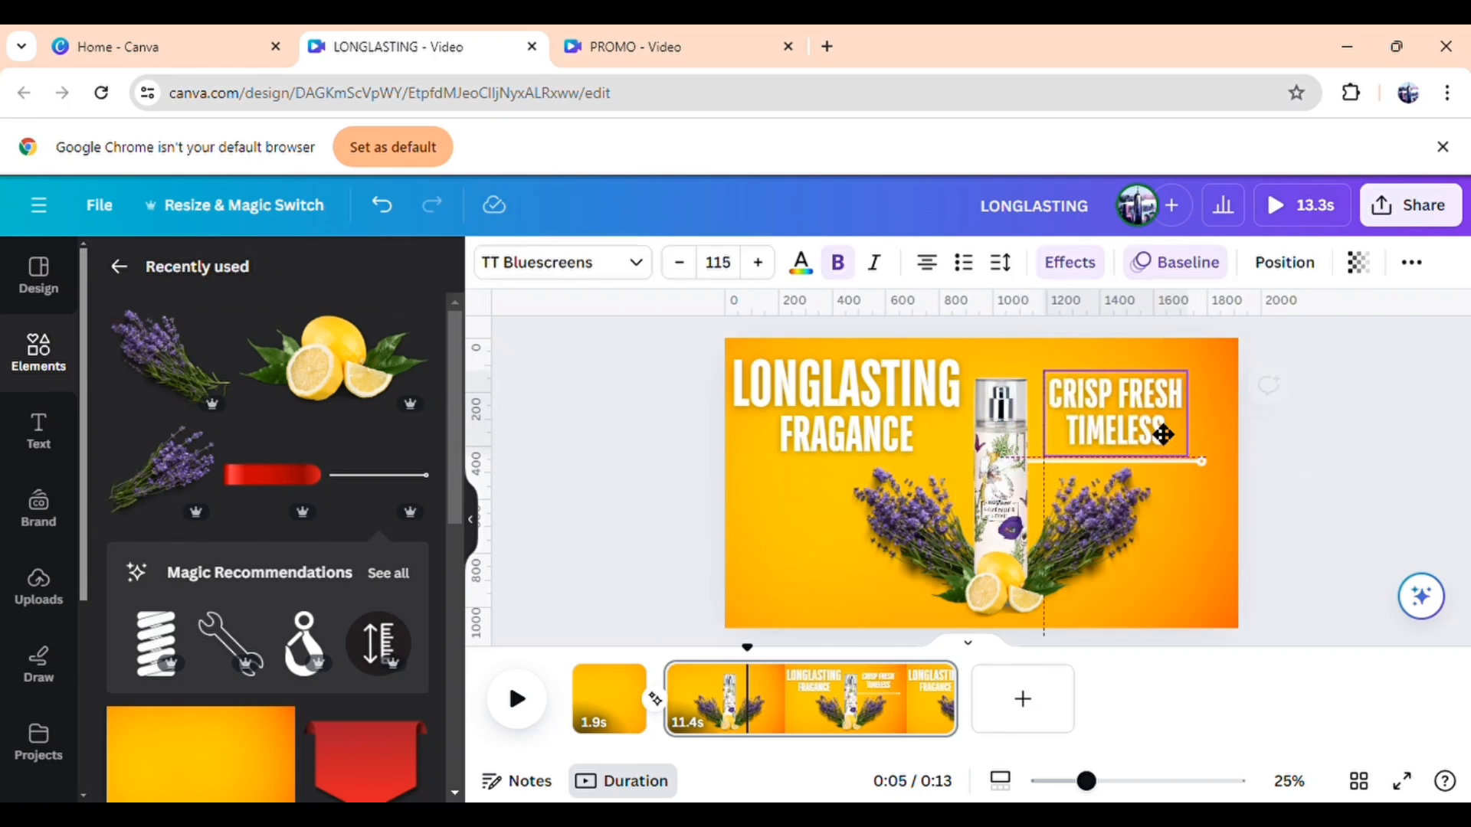
pyautogui.click(1140, 354)
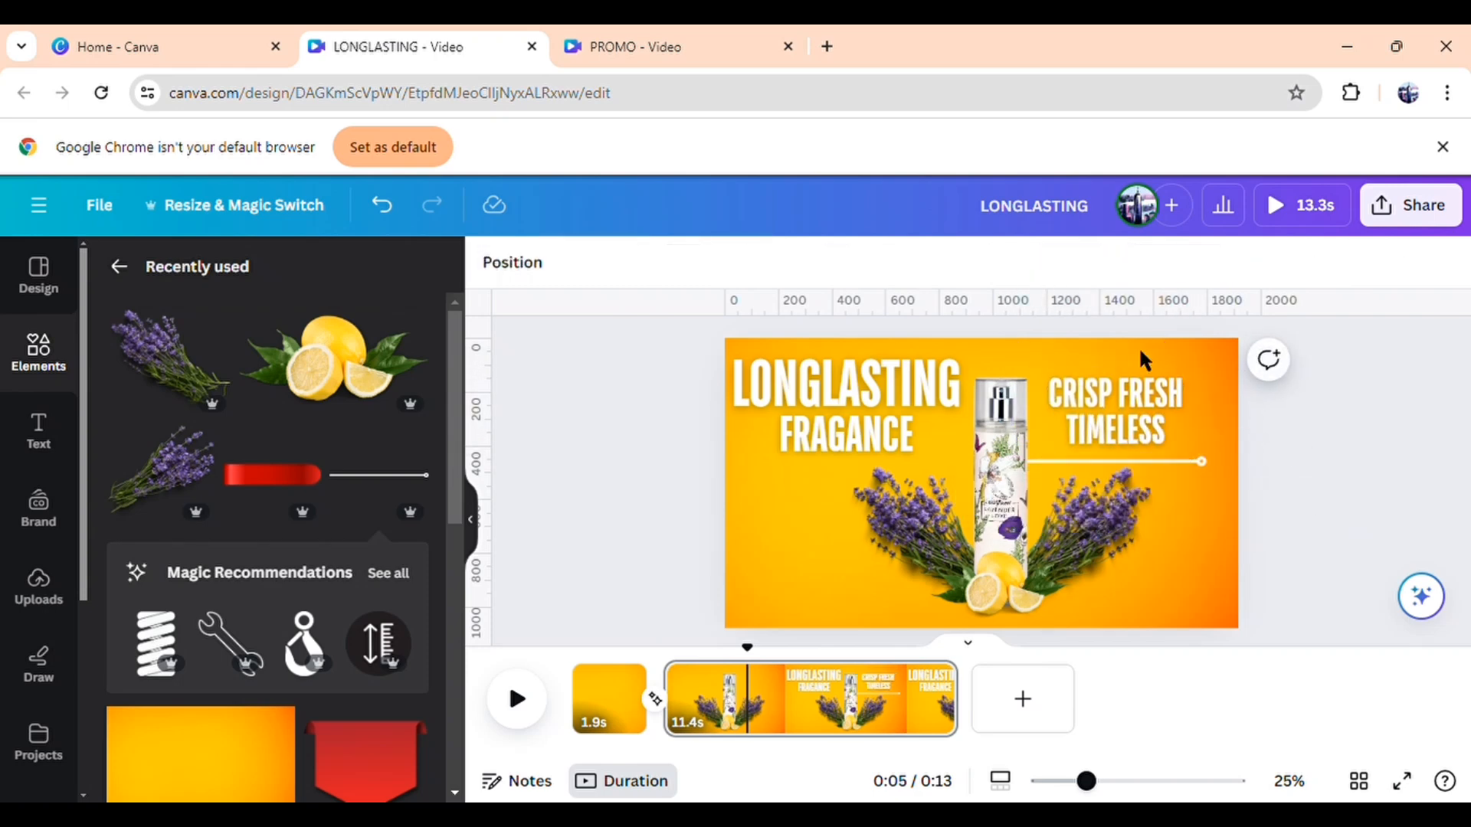
# Color the word CRISP purple (#94038E)
pyautogui.click(1076, 383)
pyautogui.click(1066, 393)
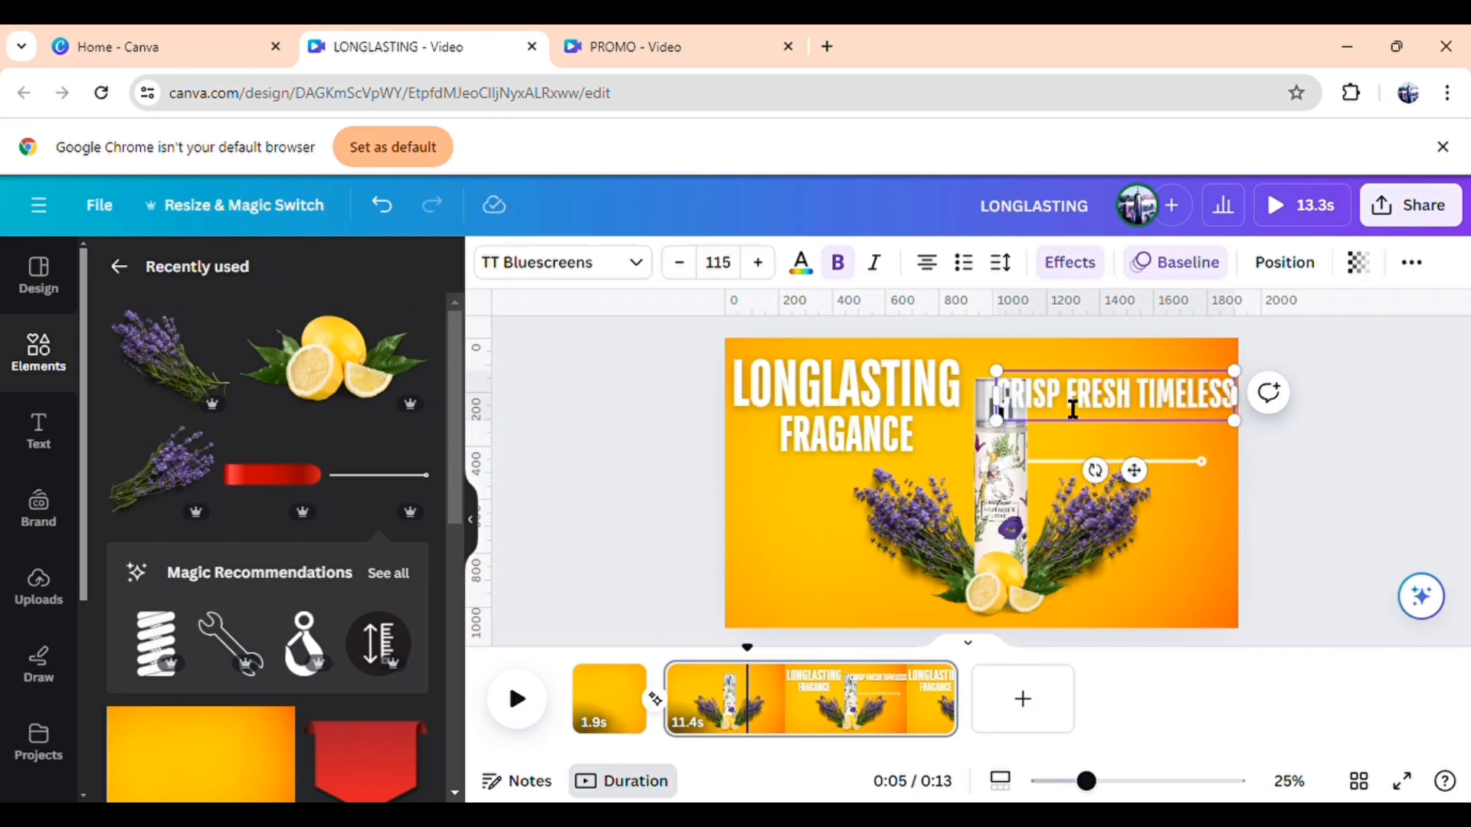
pyautogui.moveTo(1062, 410); pyautogui.dragTo(996, 410)
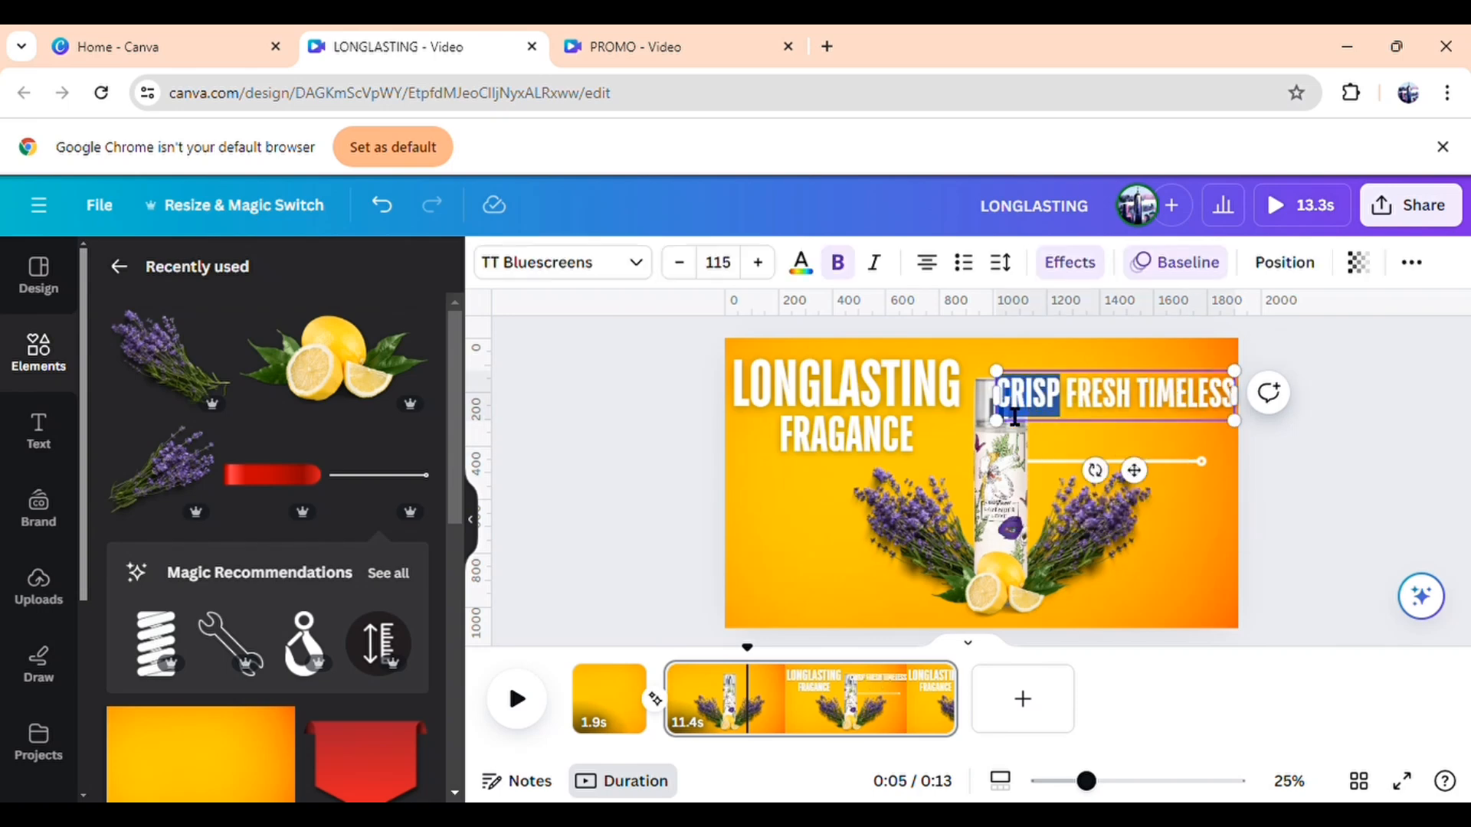
pyautogui.click(802, 266)
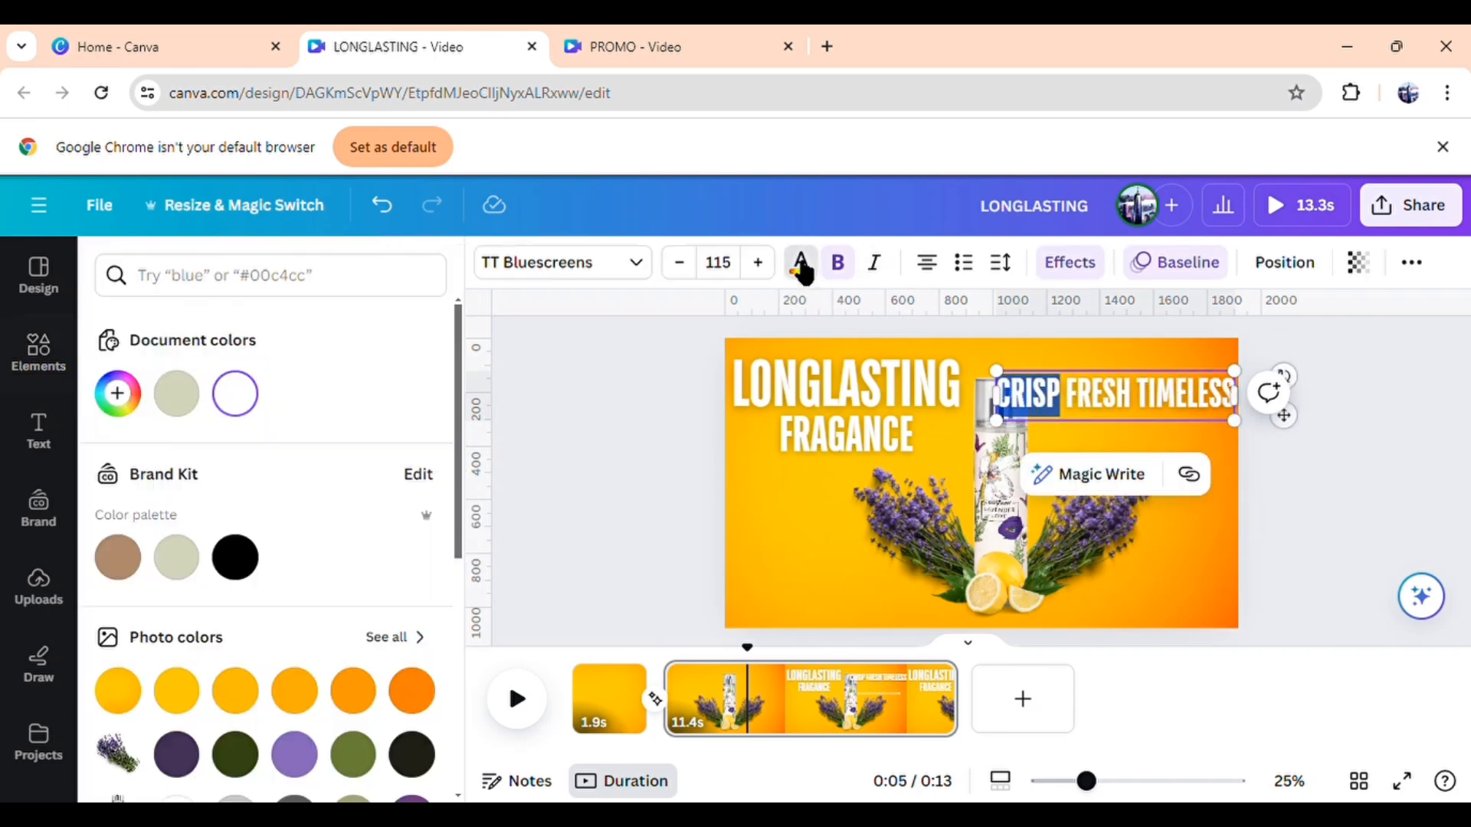
pyautogui.click(237, 395)
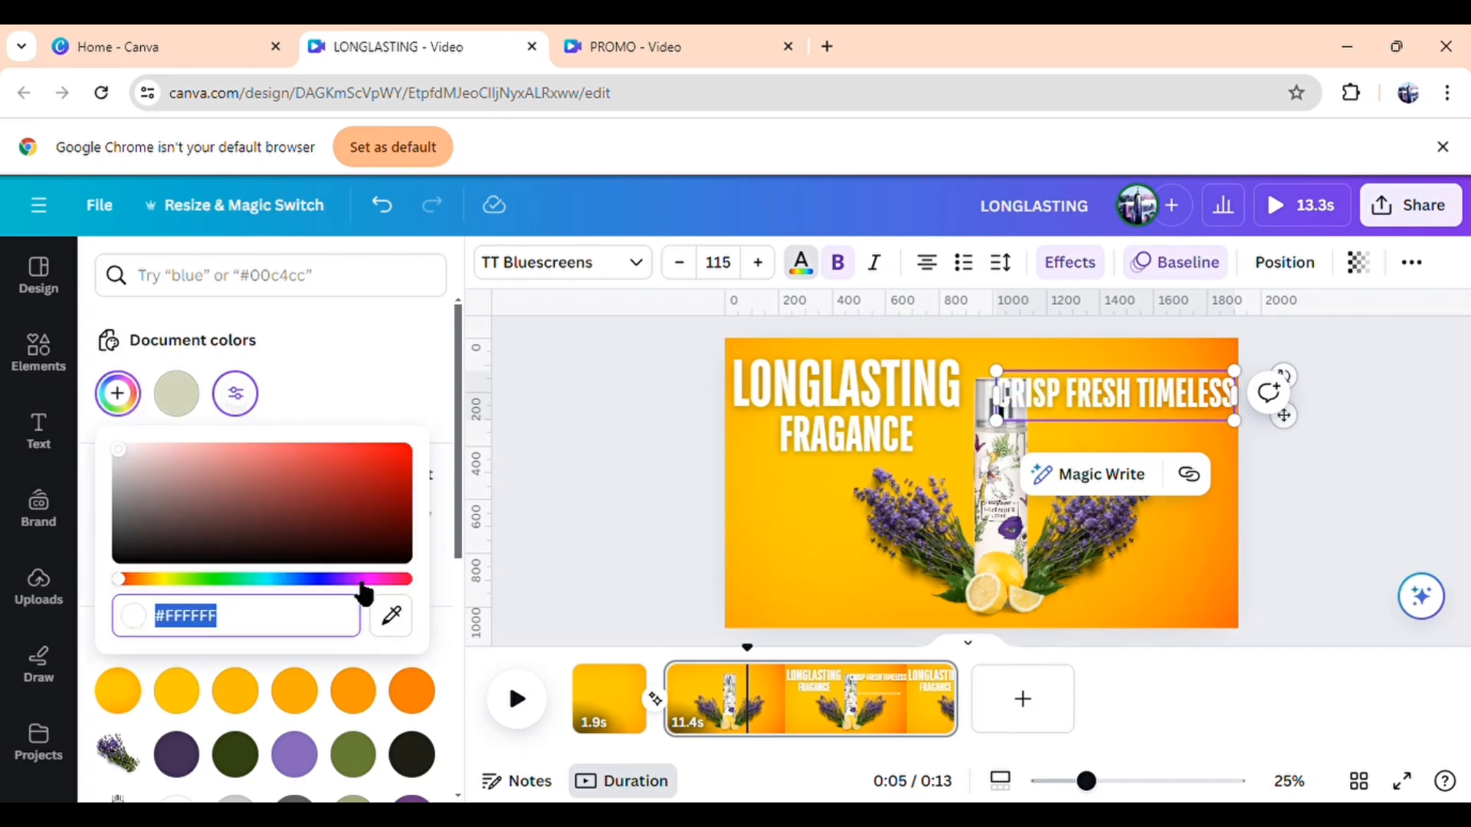
pyautogui.moveTo(369, 580); pyautogui.dragTo(360, 579)
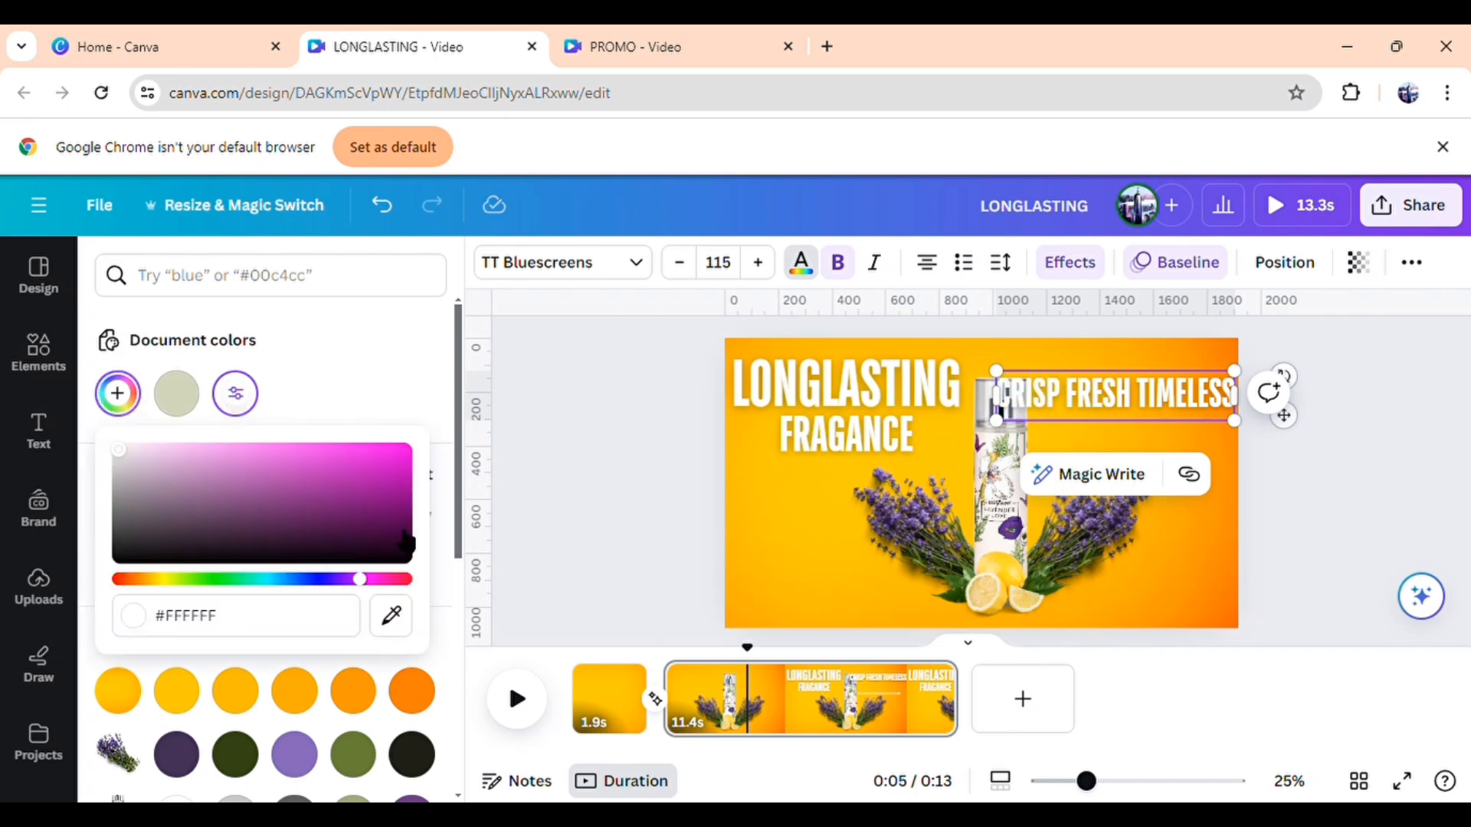
pyautogui.click(407, 493)
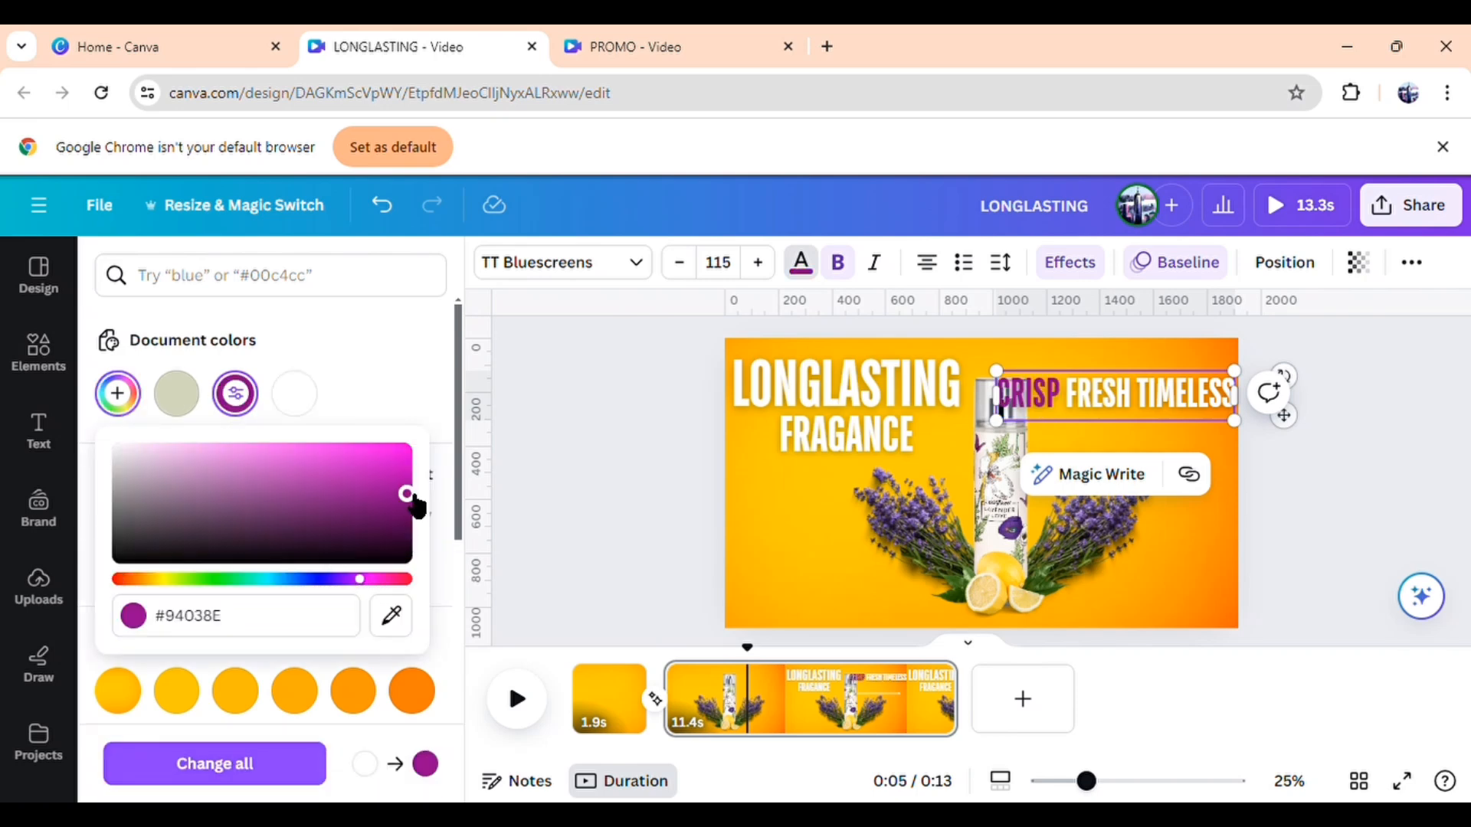
pyautogui.click(1313, 483)
# Color the word TIMELESS with the same purple from the document colors
pyautogui.click(1165, 398)
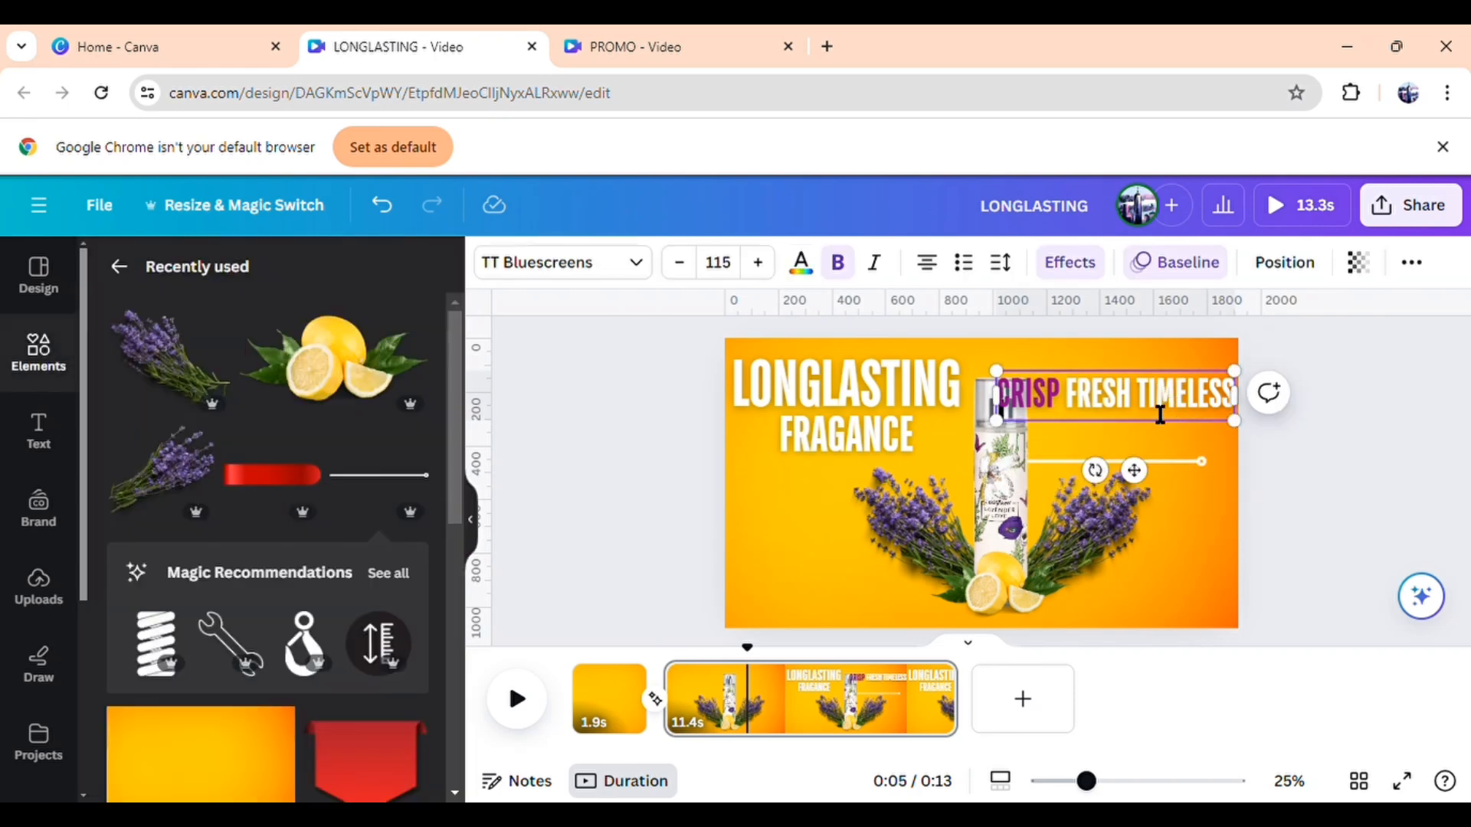
pyautogui.moveTo(1155, 416); pyautogui.dragTo(1249, 417)
pyautogui.click(1152, 413)
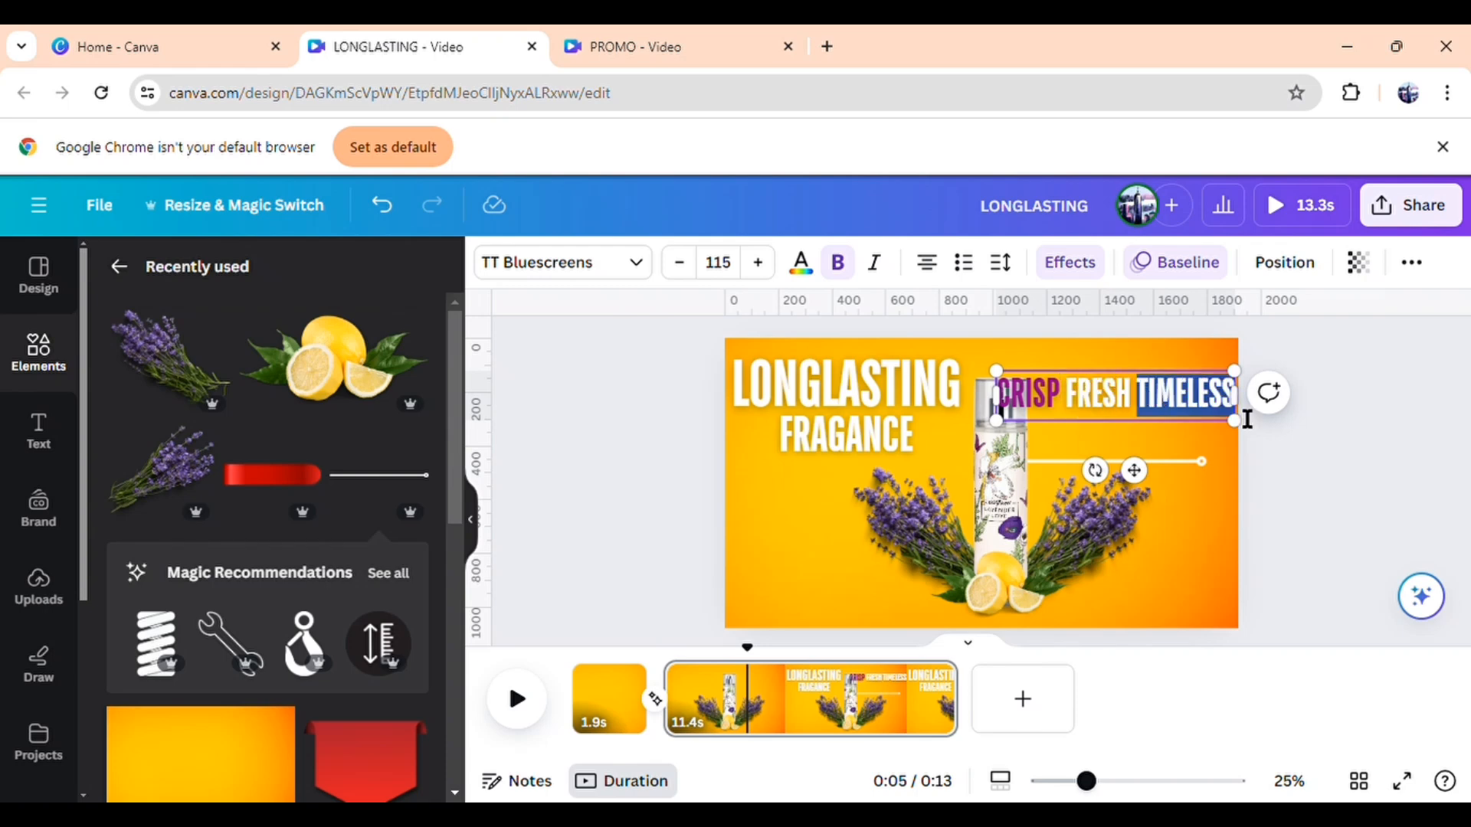
pyautogui.click(803, 268)
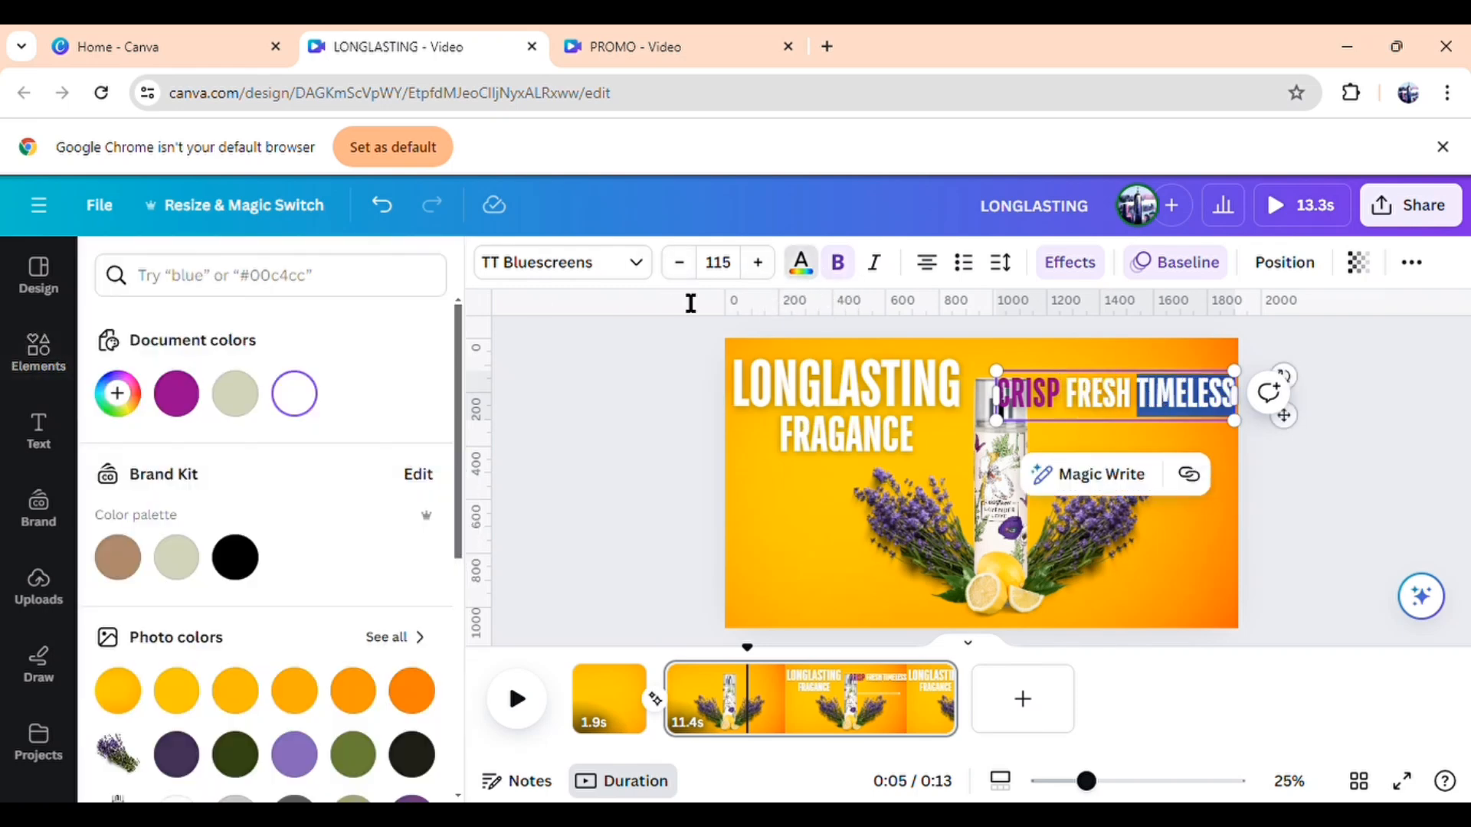
pyautogui.click(184, 406)
pyautogui.click(1285, 447)
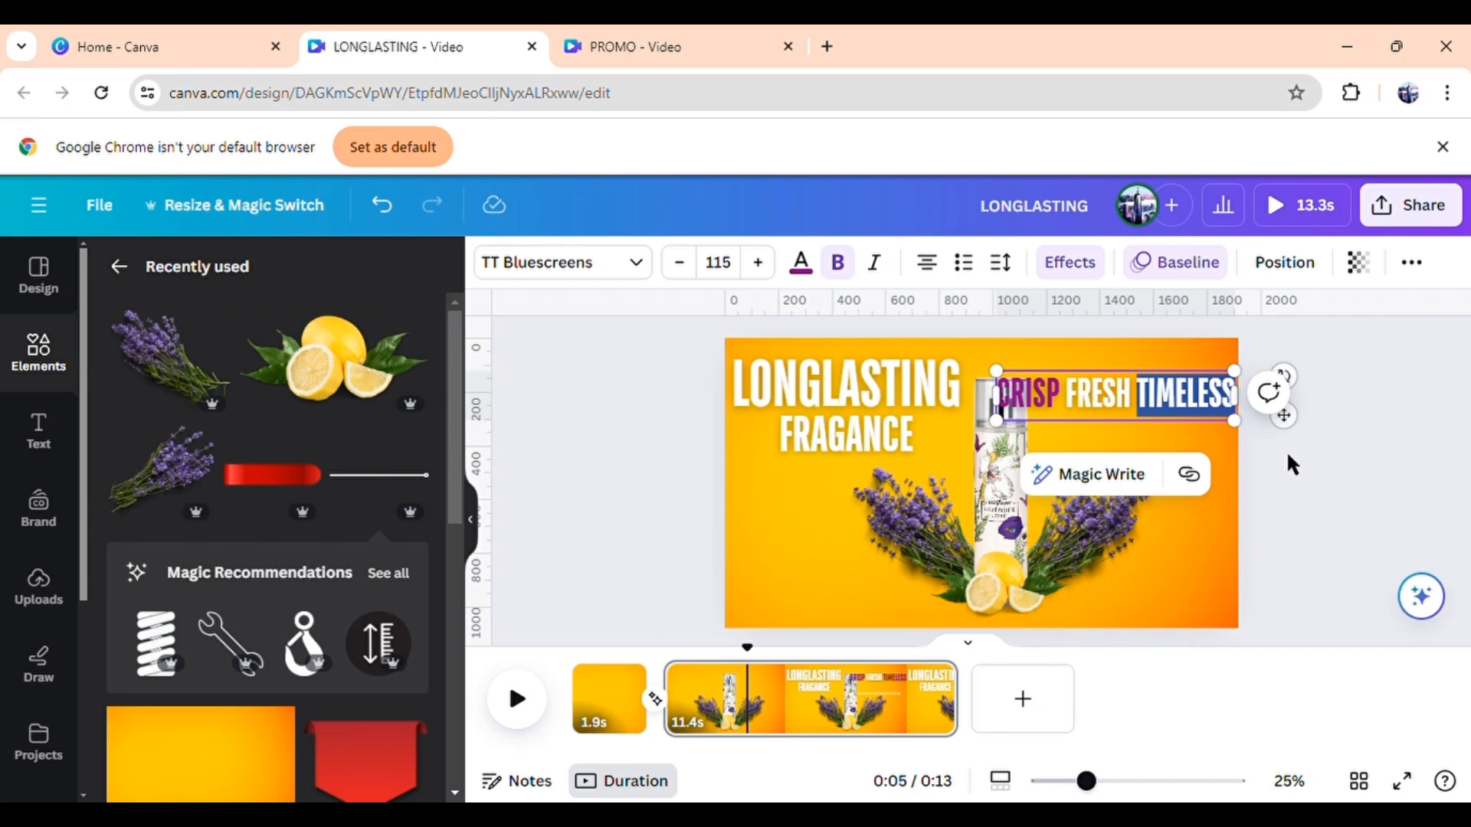
# Narrow the CRISP FRESH TIMELESS text box so TIMELESS wraps onto the second line
pyautogui.click(1229, 408)
pyautogui.moveTo(1235, 408); pyautogui.dragTo(1218, 409)
pyautogui.click(1300, 494)
pyautogui.moveTo(1146, 439); pyautogui.dragTo(1157, 443)
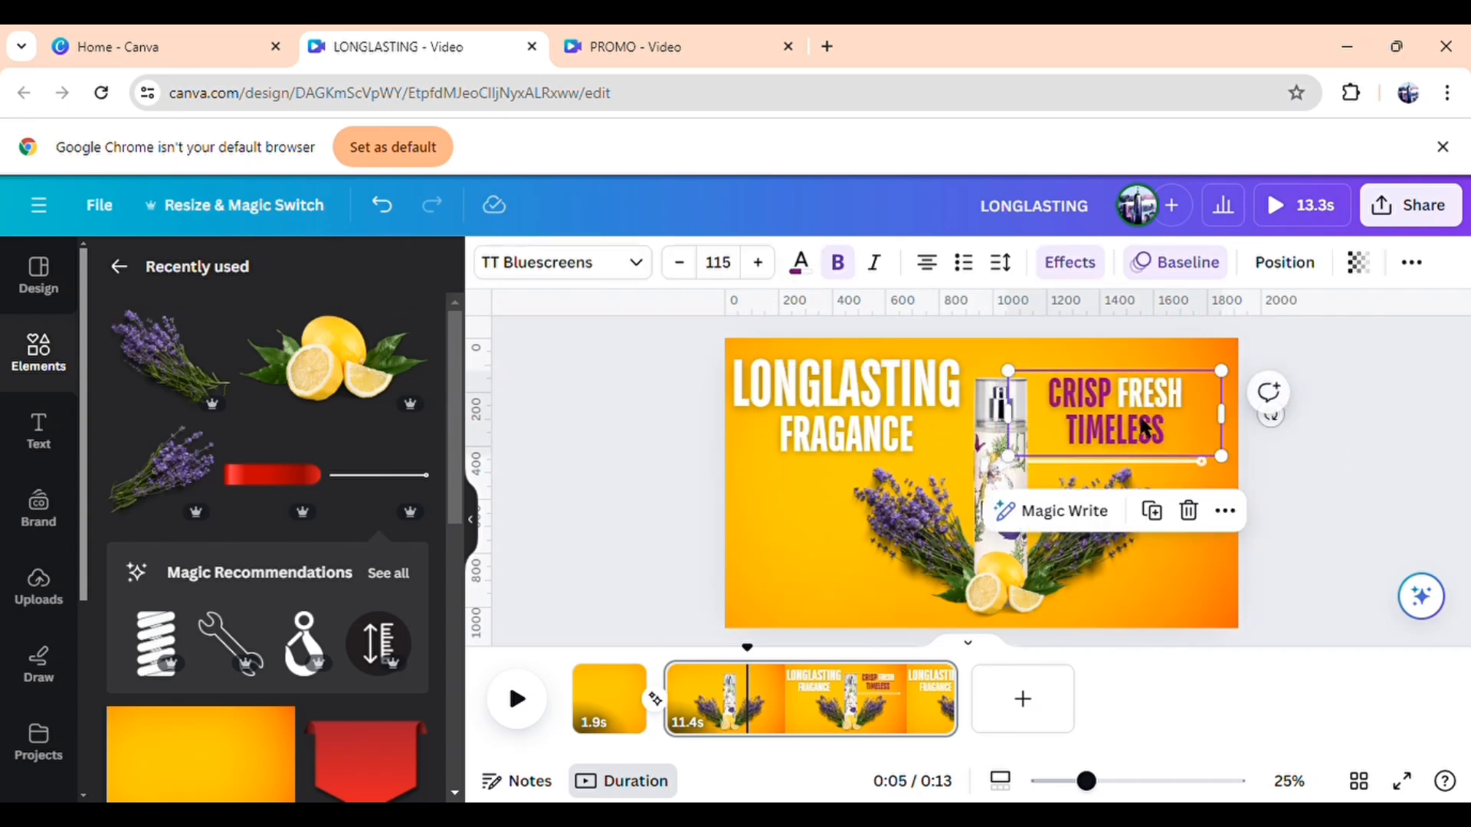
# Change the CRISP FRESH TIMELESS text's animation to Typewriter on enter, written by character
pyautogui.click(1185, 268)
pyautogui.scroll(-6, 352, 582)
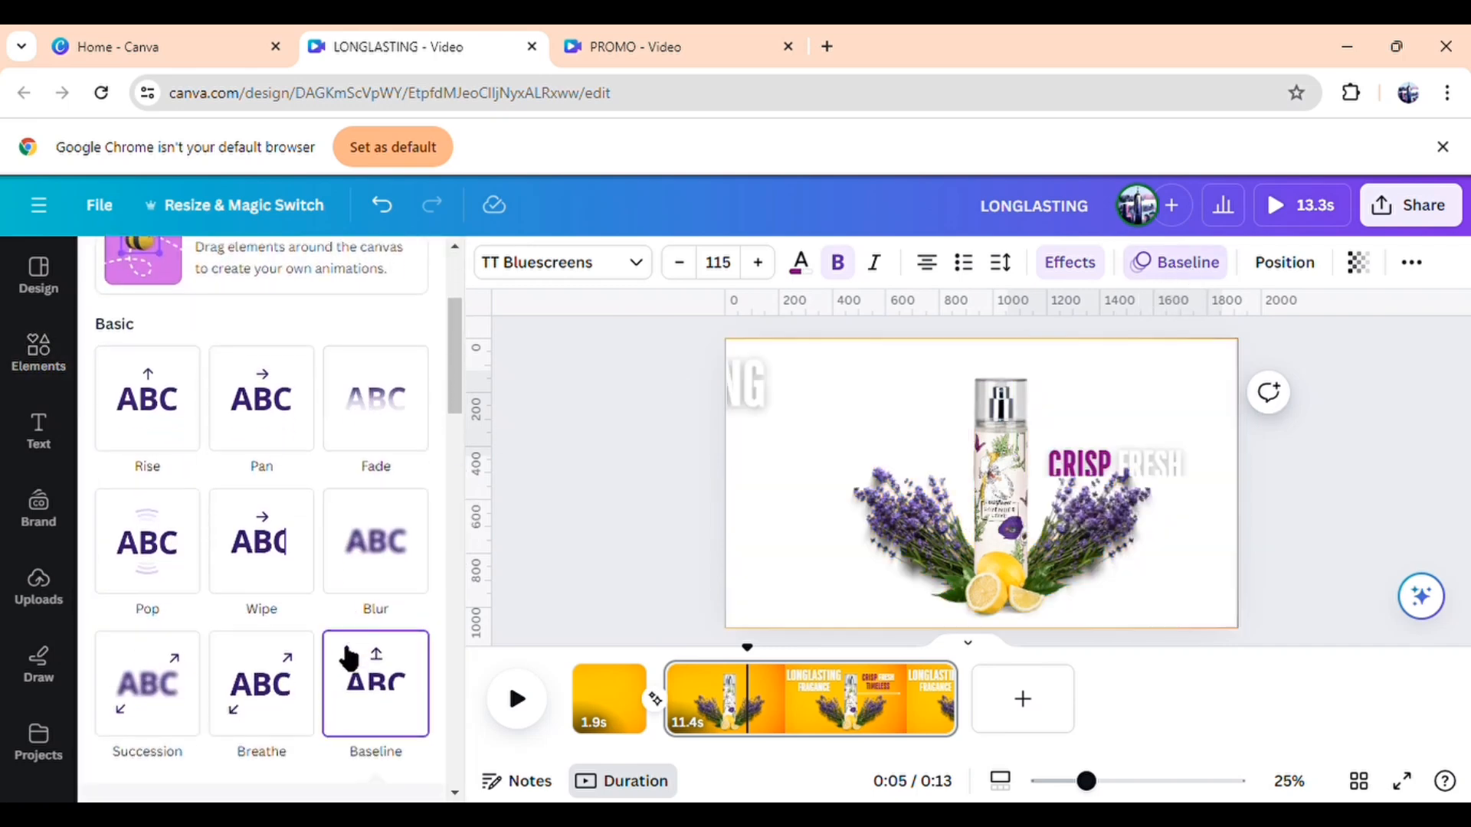
pyautogui.click(345, 657)
pyautogui.scroll(-5, 337, 647)
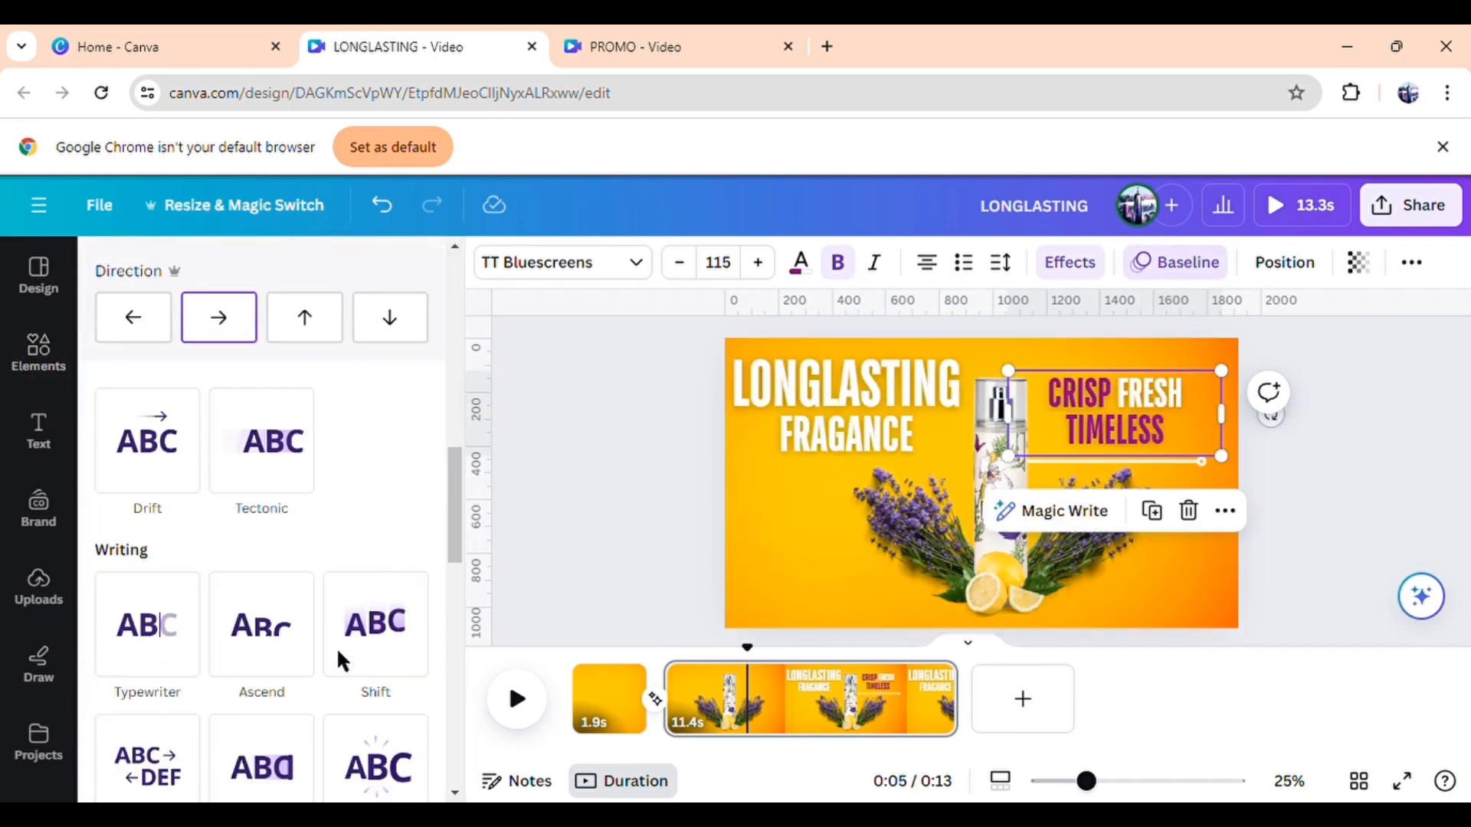
pyautogui.click(187, 611)
pyautogui.scroll(-2, 190, 609)
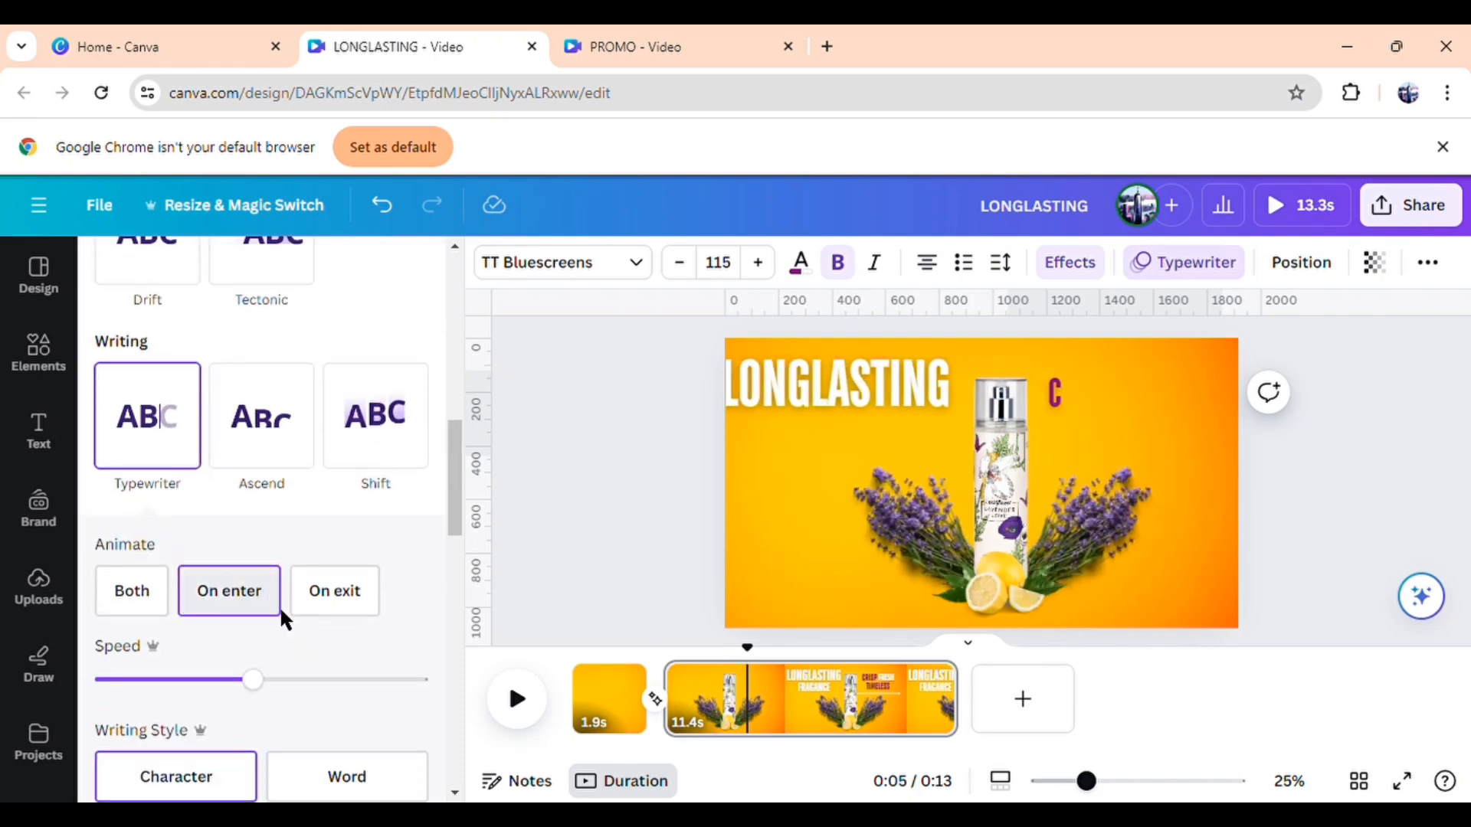
pyautogui.scroll(-1, 276, 617)
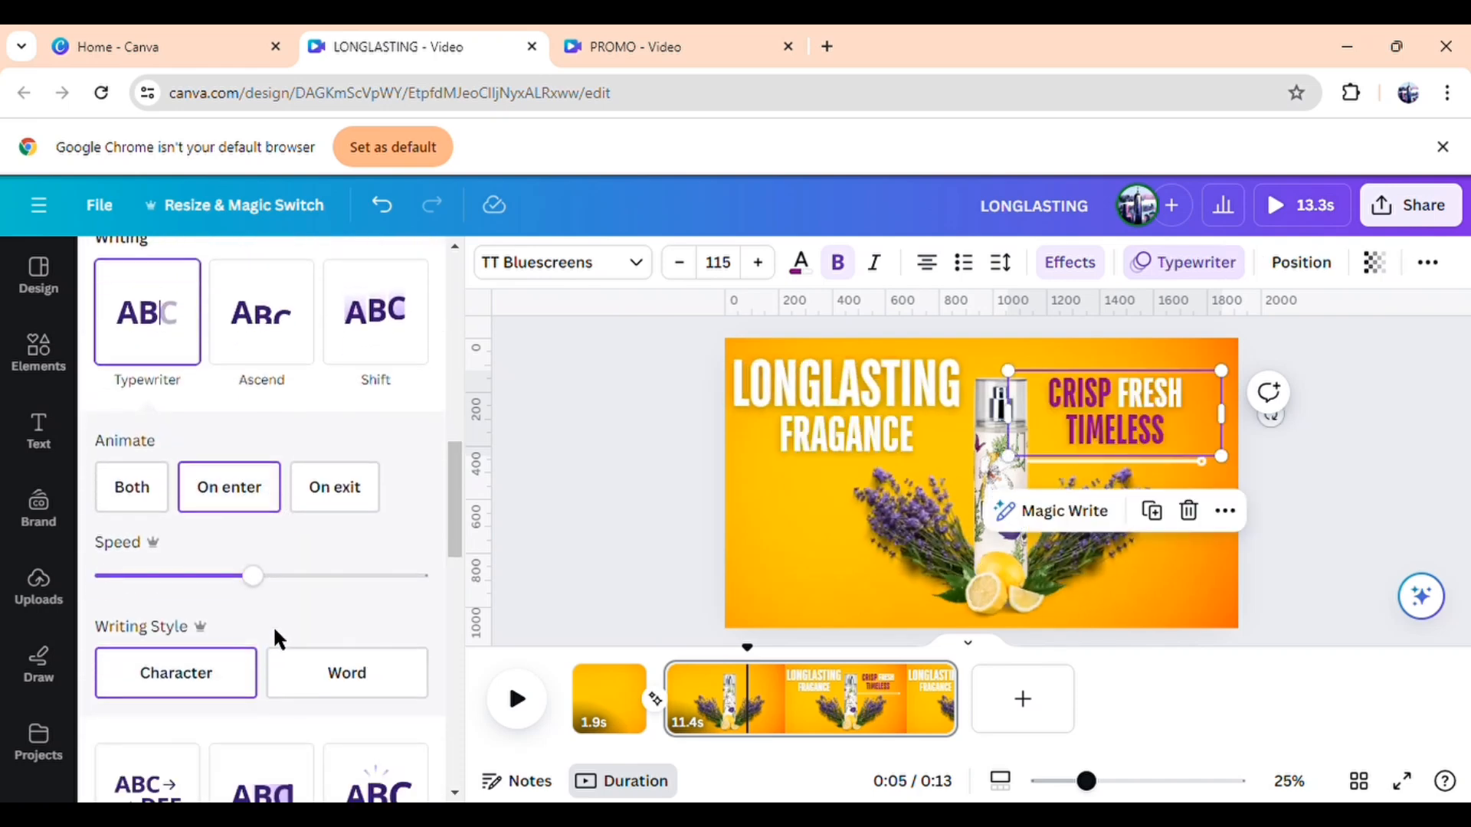
# Raise the Typewriter animation speed of the CRISP FRESH TIMELESS text to slightly above the middle of its range
pyautogui.click(312, 575)
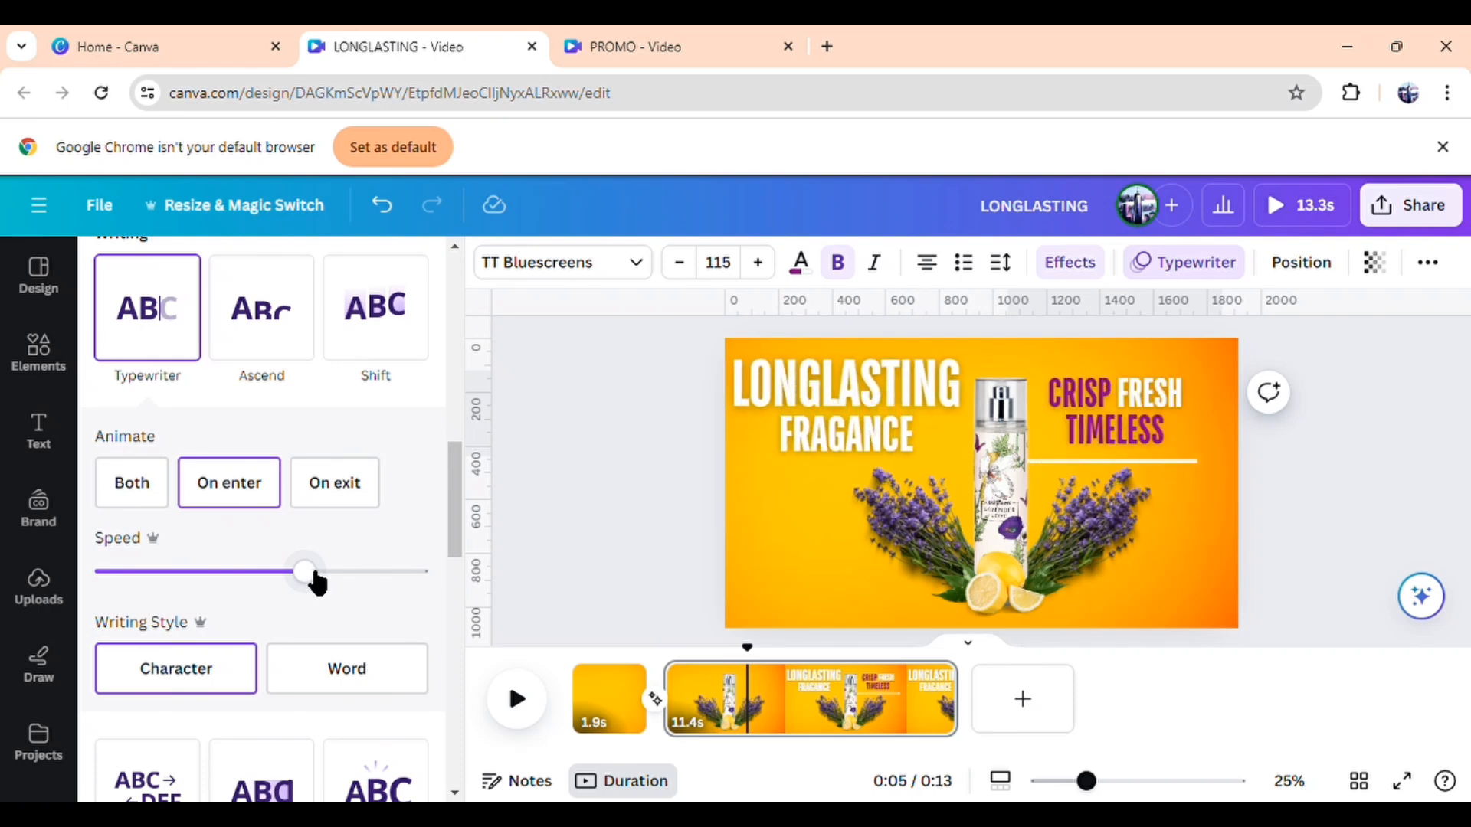
pyautogui.click(277, 575)
pyautogui.click(597, 510)
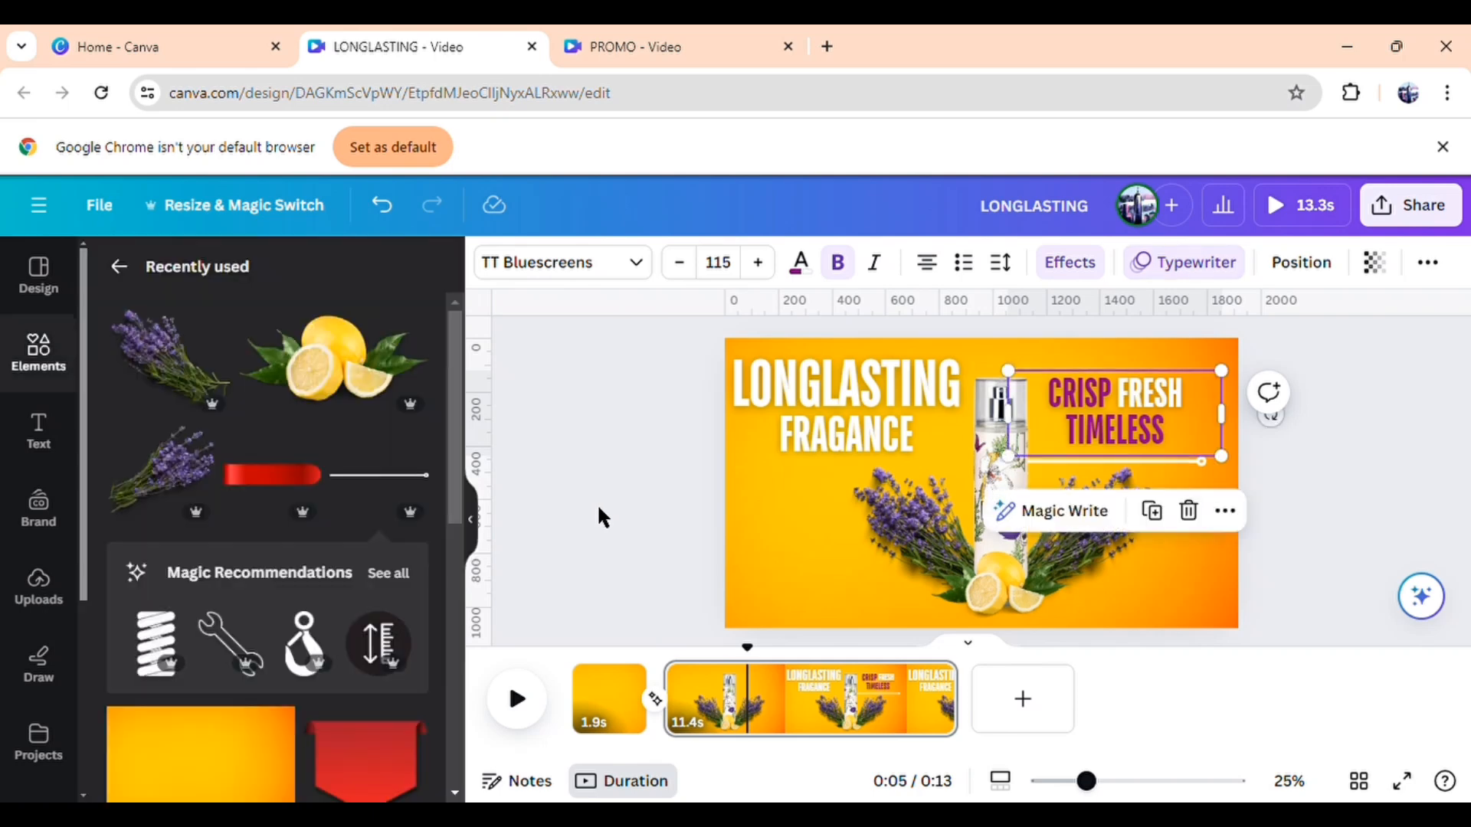
# Raise the Wipe animation speed of the white line under TIMELESS to slightly above the middle of its range
pyautogui.click(1088, 460)
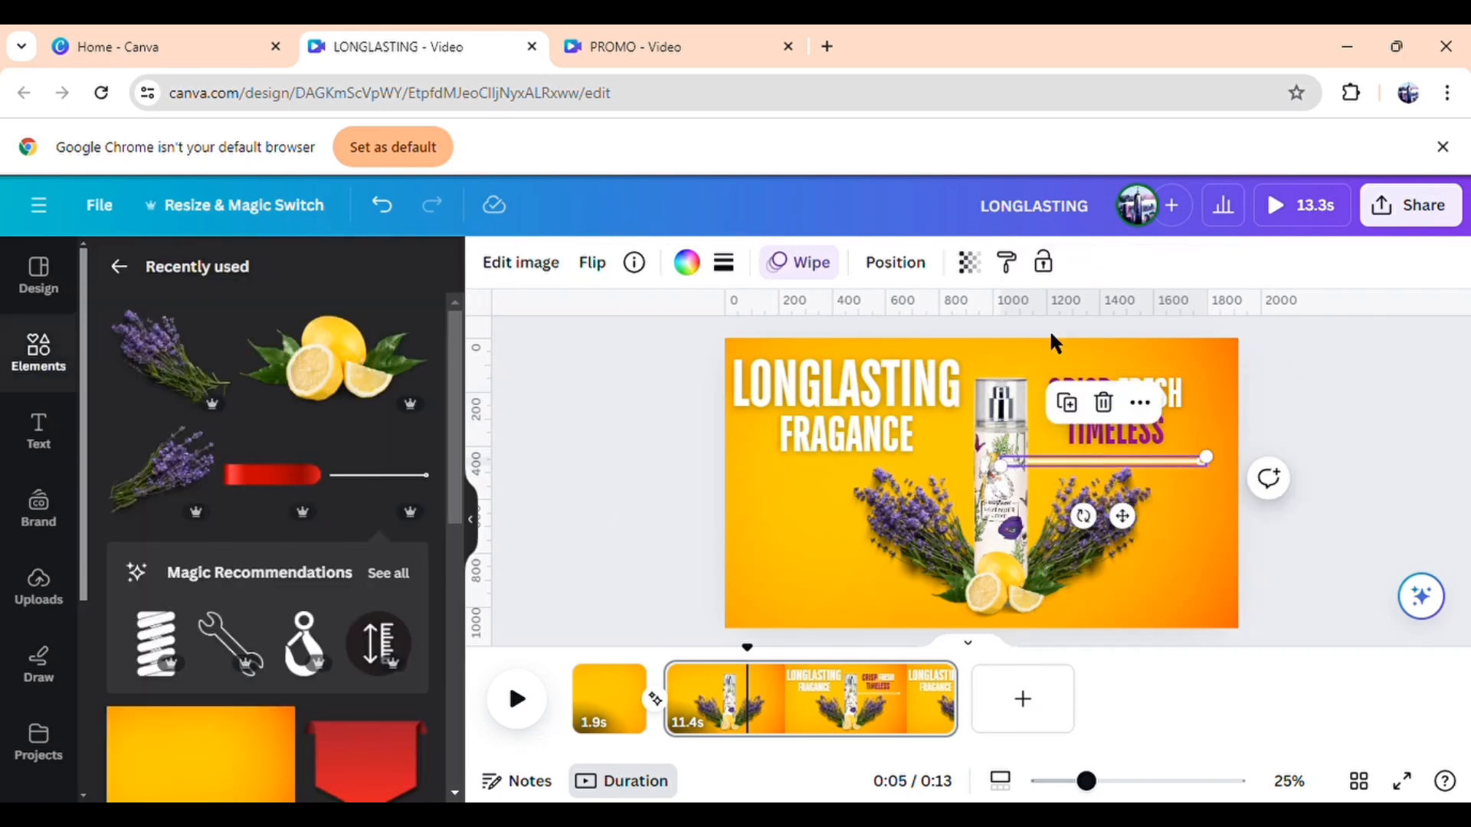
pyautogui.click(796, 269)
pyautogui.scroll(-5, 335, 690)
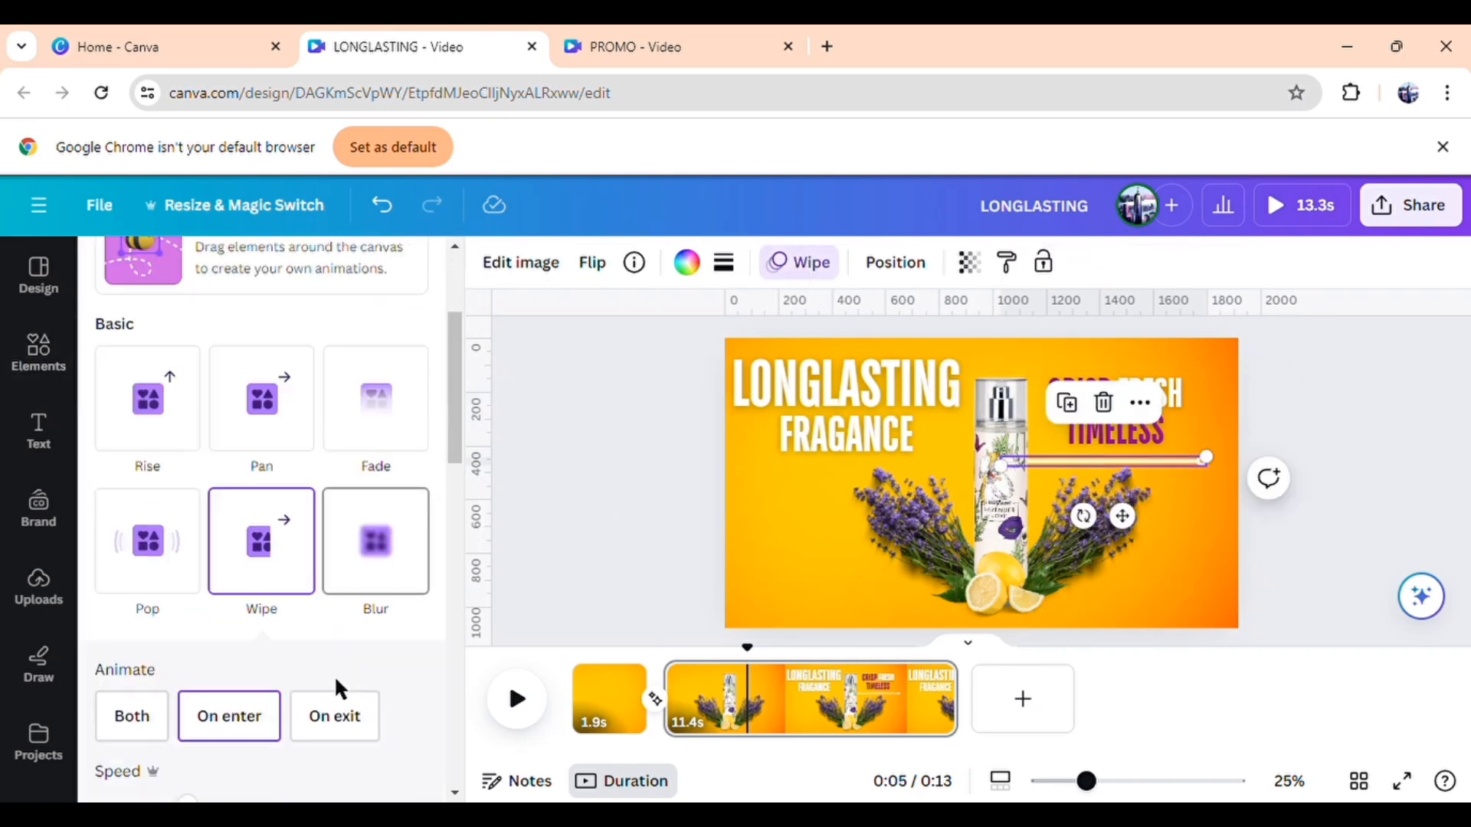
pyautogui.click(228, 589)
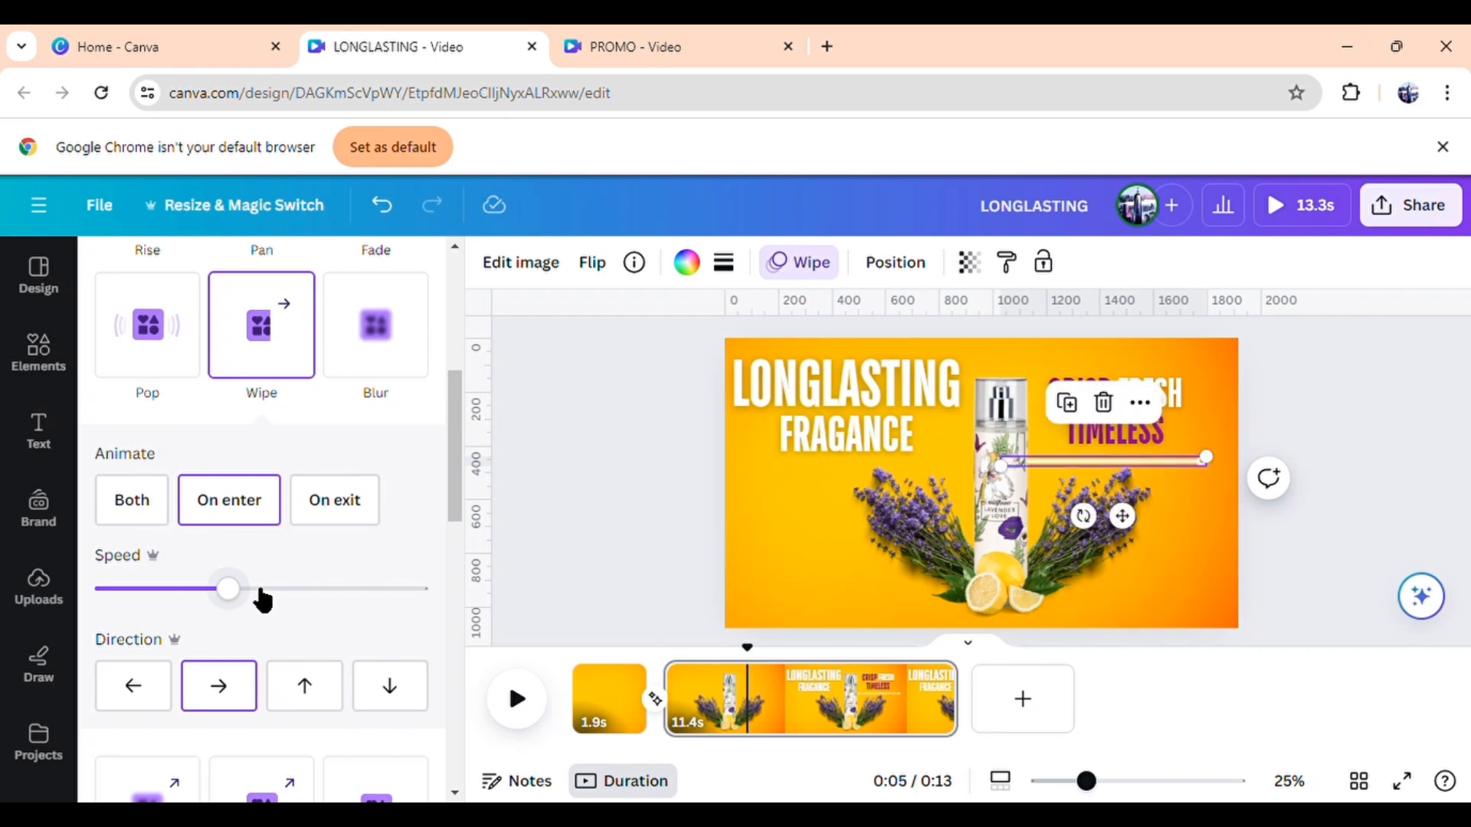
pyautogui.click(261, 591)
pyautogui.click(274, 590)
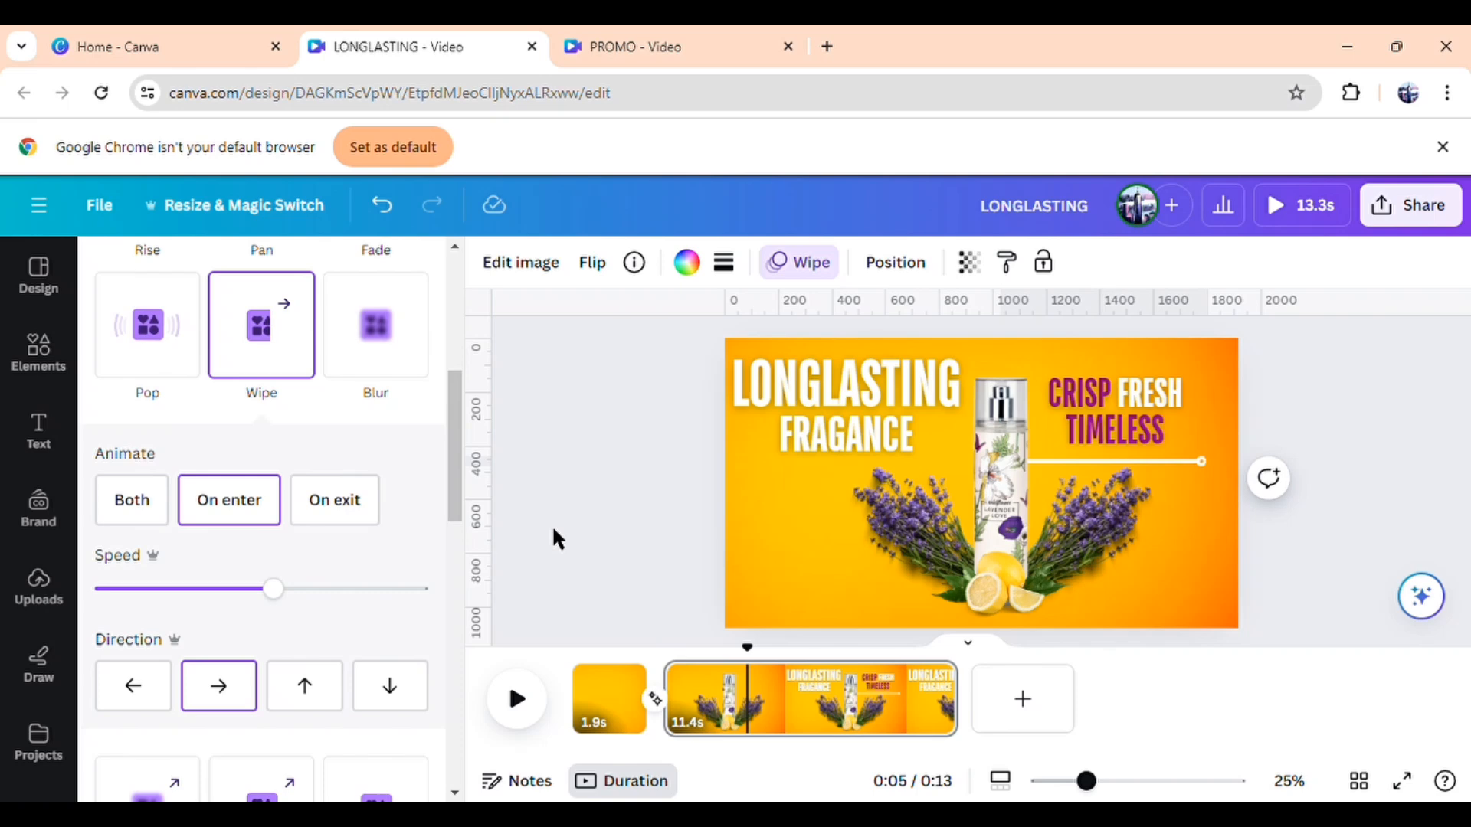
pyautogui.click(637, 491)
pyautogui.click(637, 491)
# Show the CRISP FRESH TIMELESS text's timing, trim its start so it lasts 8.2 s, and hide the timing again
pyautogui.click(1016, 429)
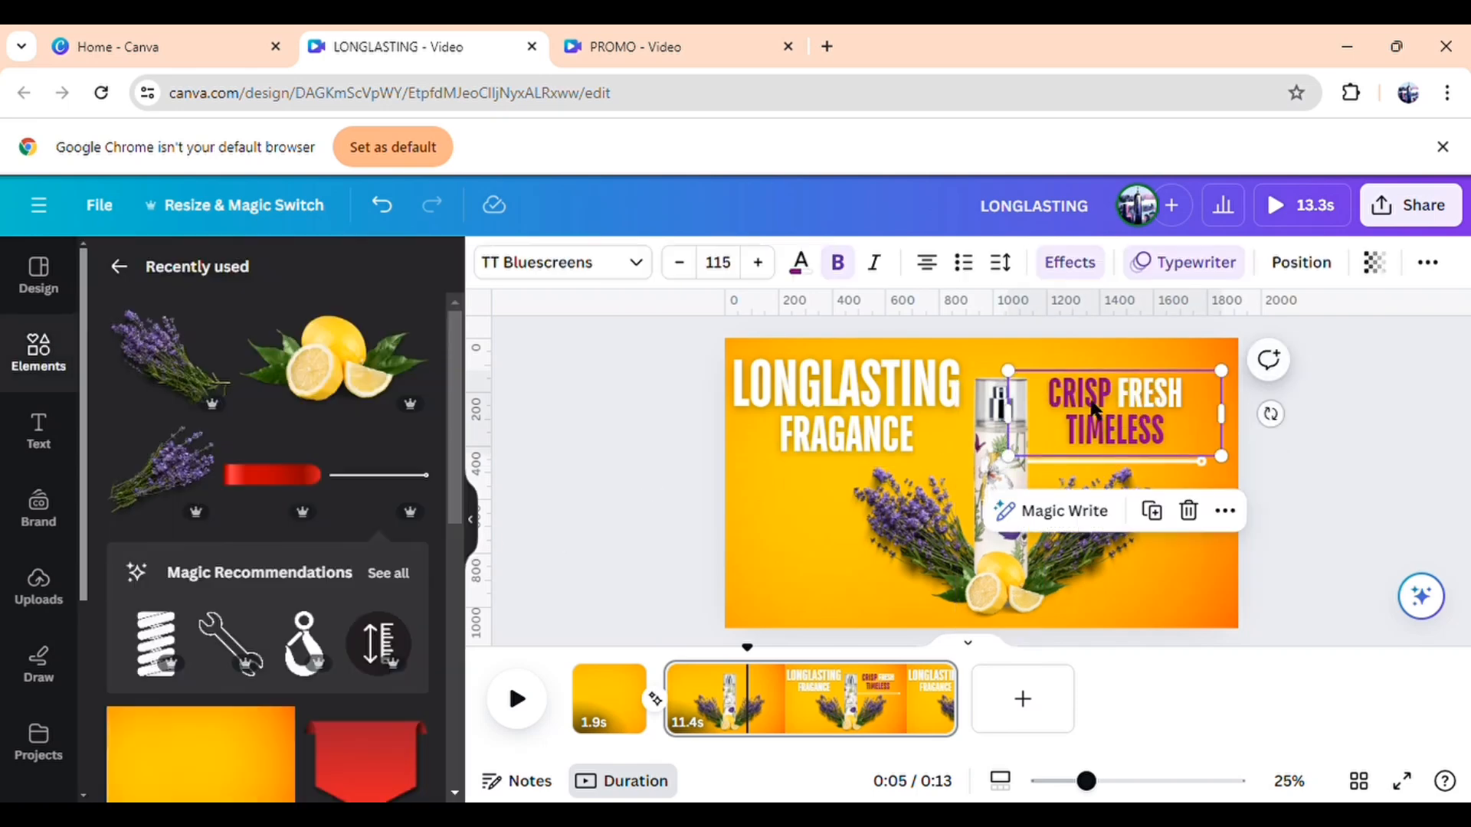
pyautogui.click(1226, 511)
pyautogui.click(1218, 561)
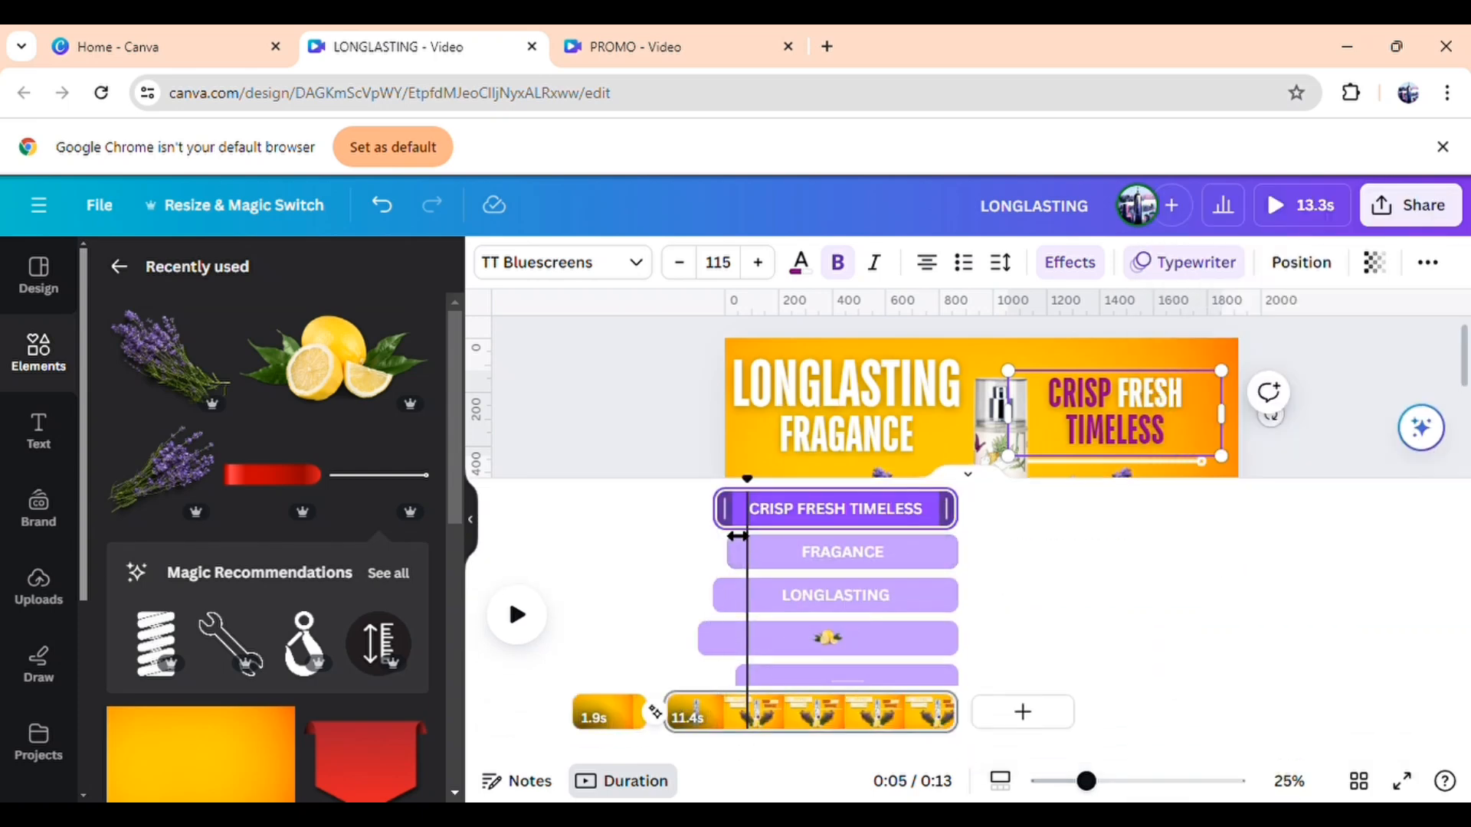
pyautogui.moveTo(737, 537); pyautogui.dragTo(770, 535)
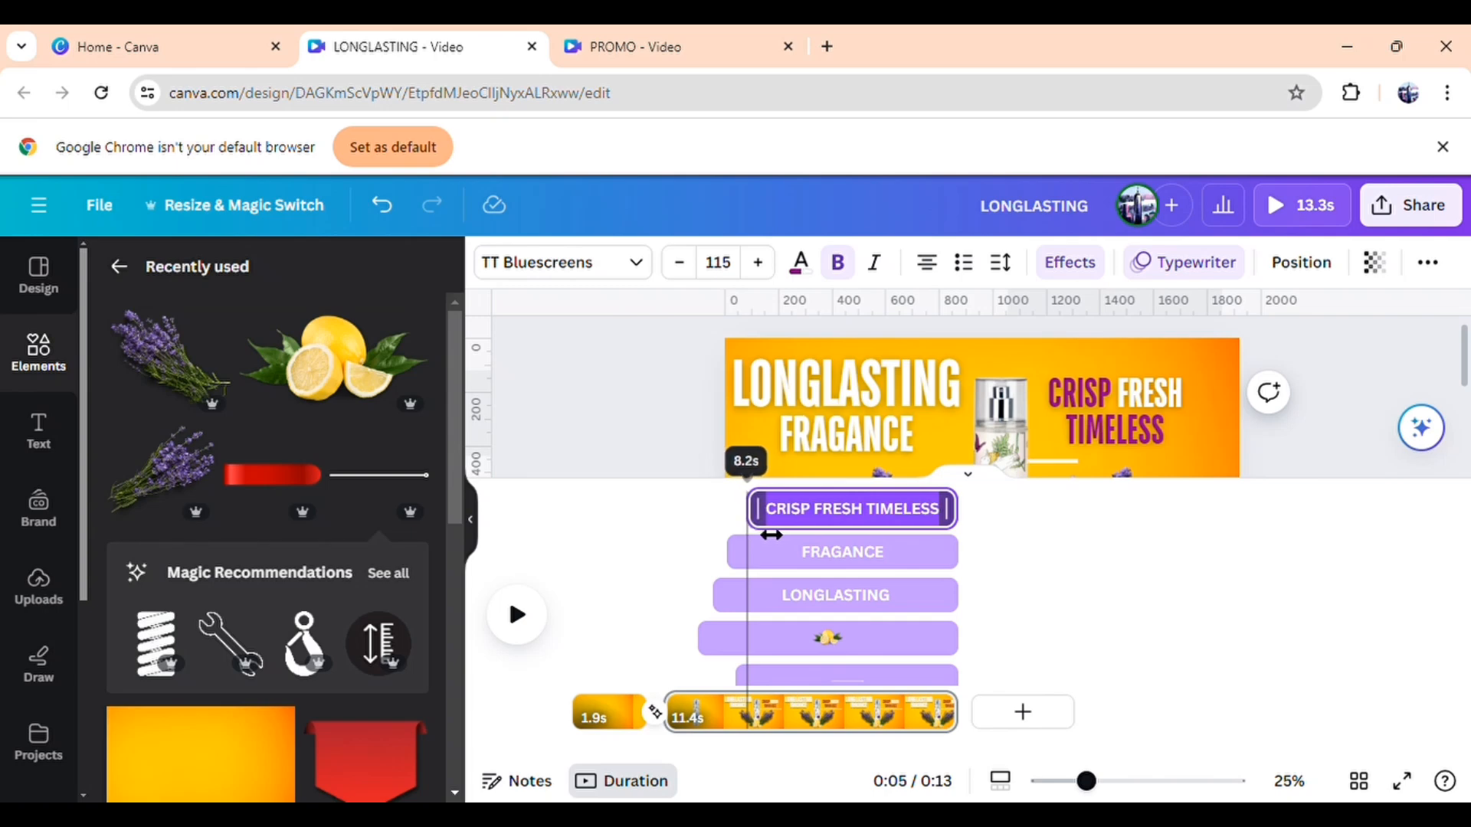
pyautogui.moveTo(771, 536); pyautogui.dragTo(771, 536)
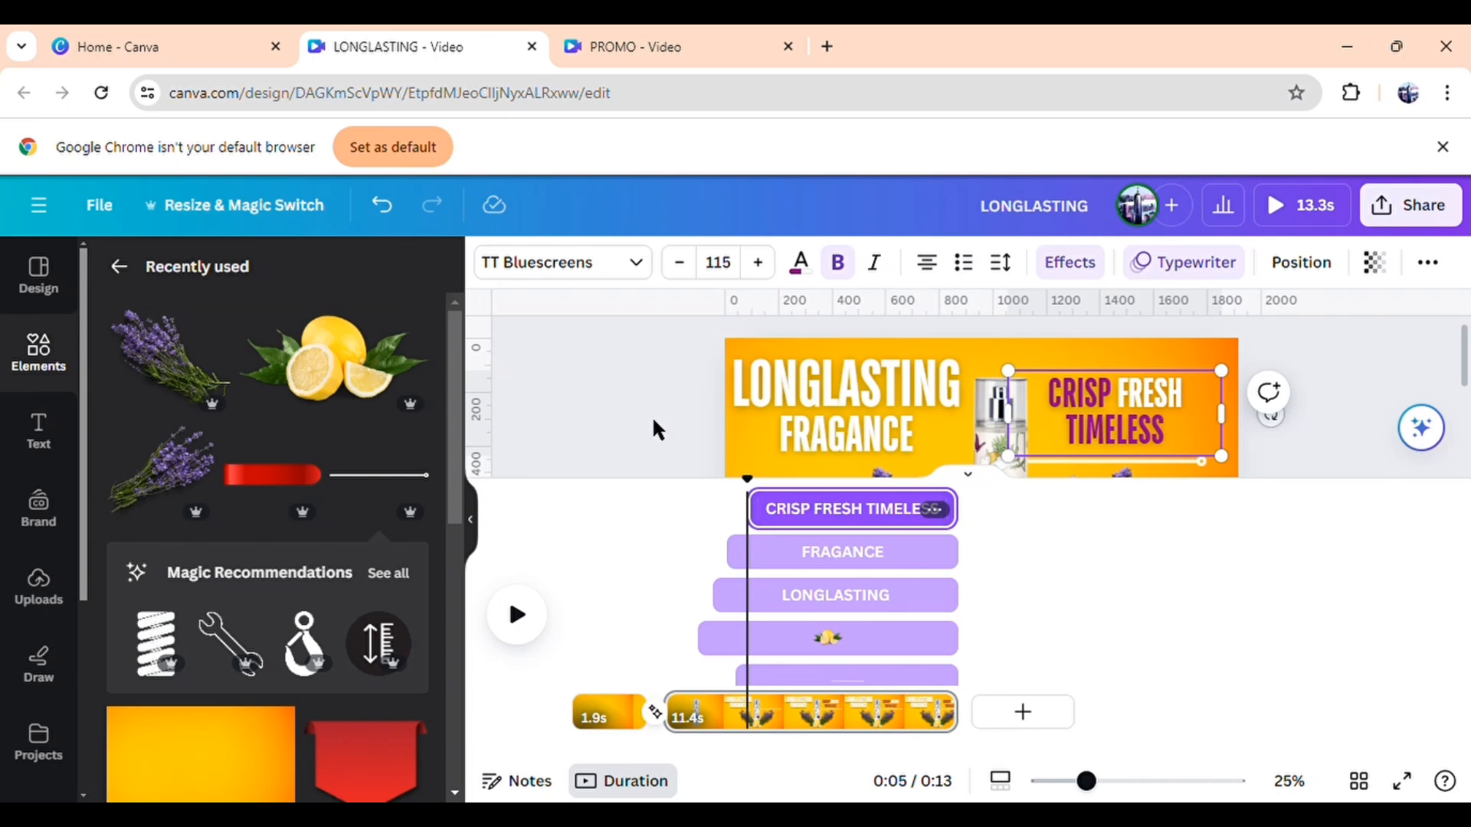
pyautogui.click(743, 475)
pyautogui.click(939, 516)
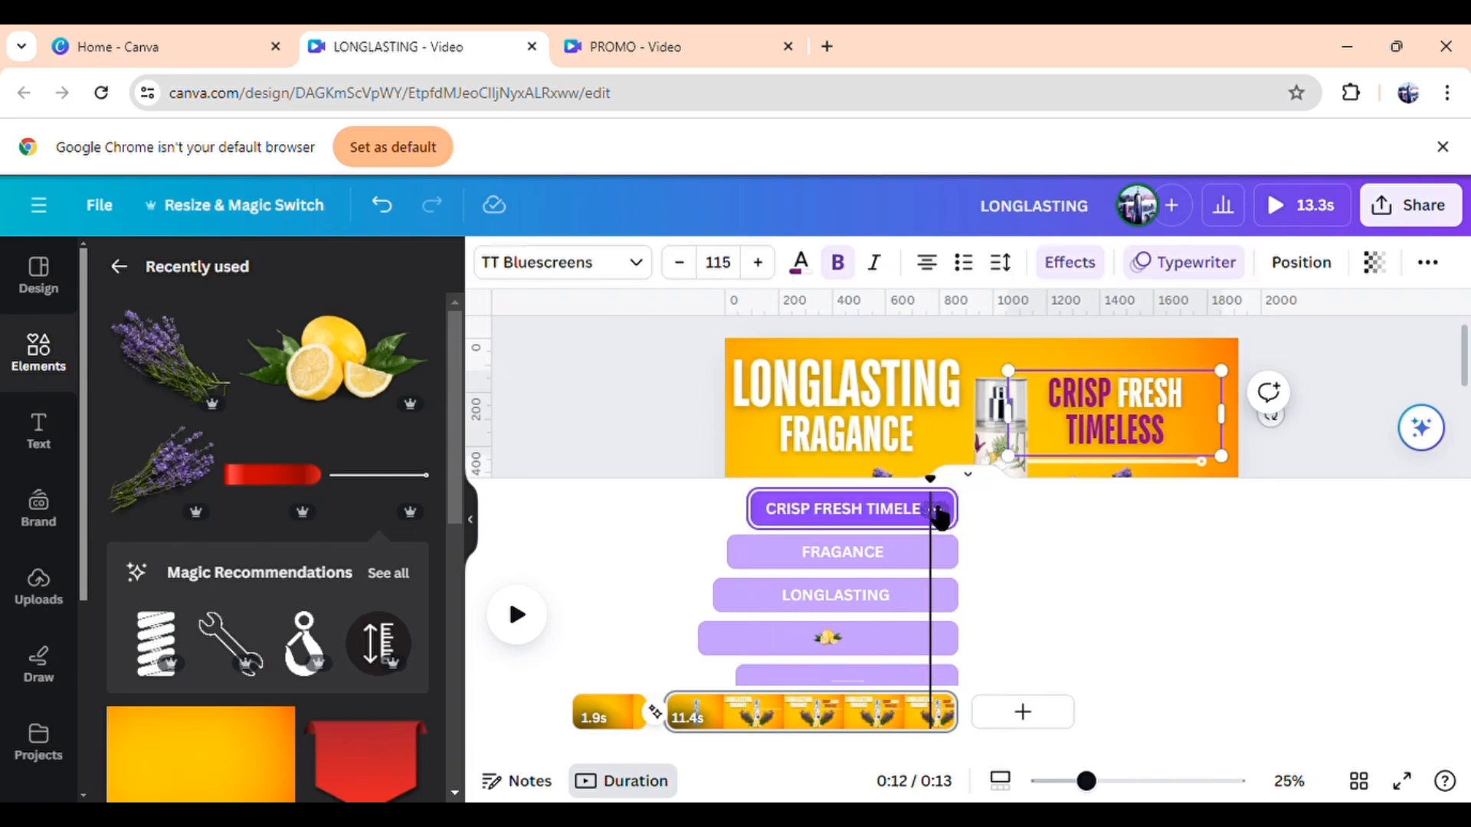
pyautogui.rightClick(942, 521)
pyautogui.scroll(-3, 1027, 453)
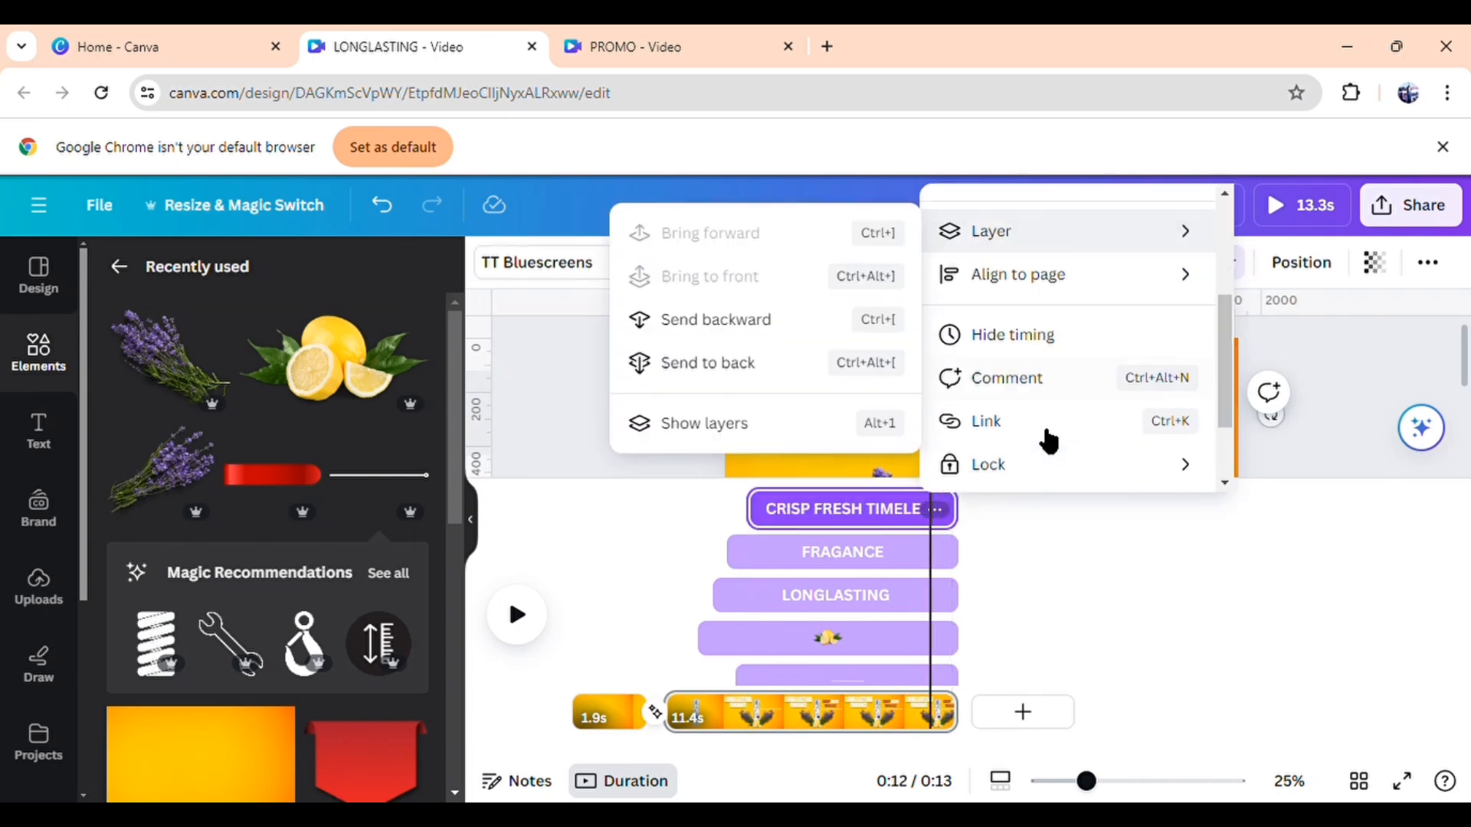
pyautogui.click(1048, 333)
pyautogui.click(1304, 581)
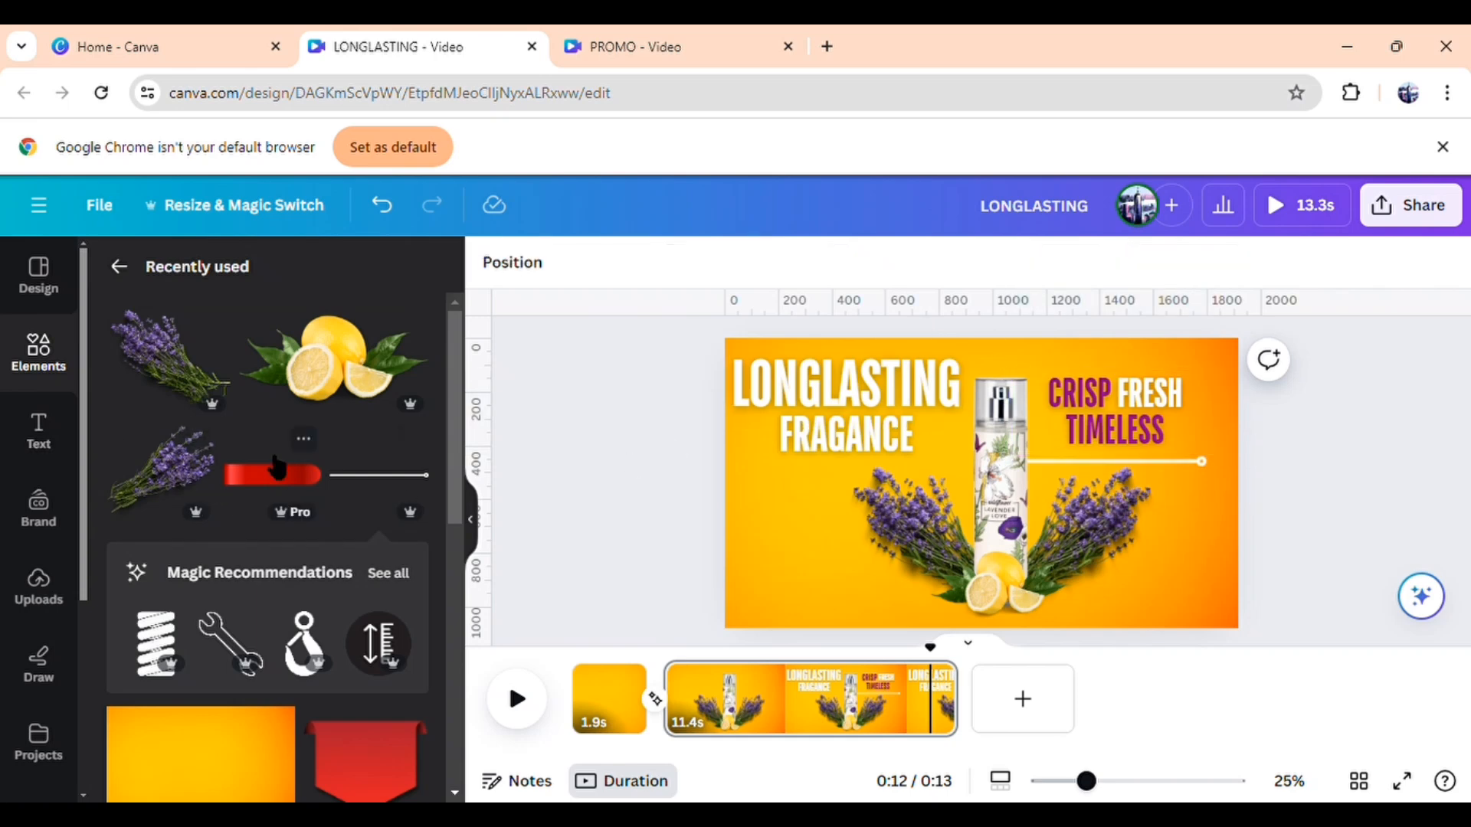
# Add the recently used red ribbon at the page's lower-left corner and animate it with Wipe on enter, speed slightly below the middle
pyautogui.click(276, 490)
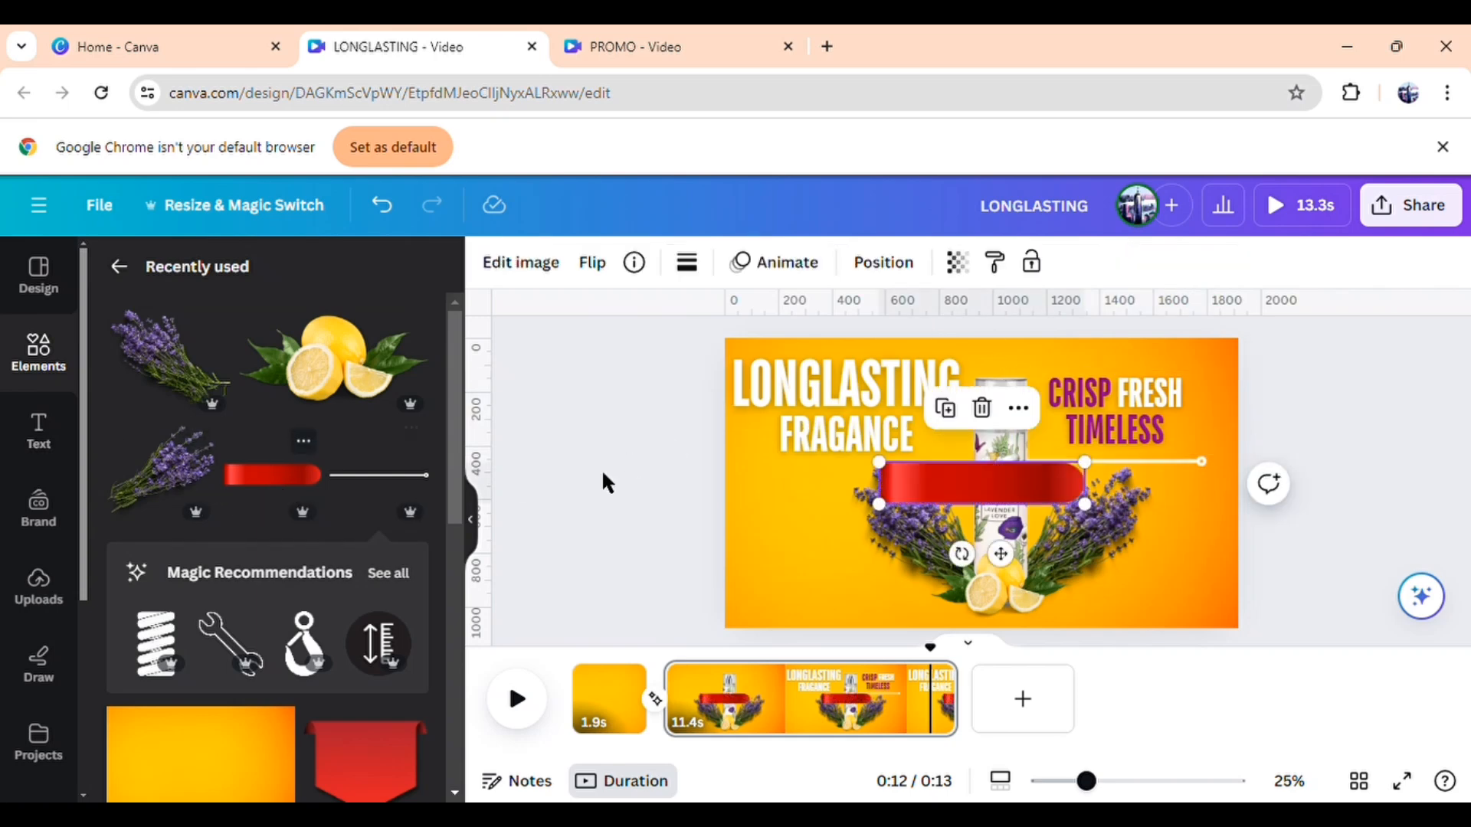
pyautogui.moveTo(989, 452); pyautogui.dragTo(805, 613)
pyautogui.click(764, 264)
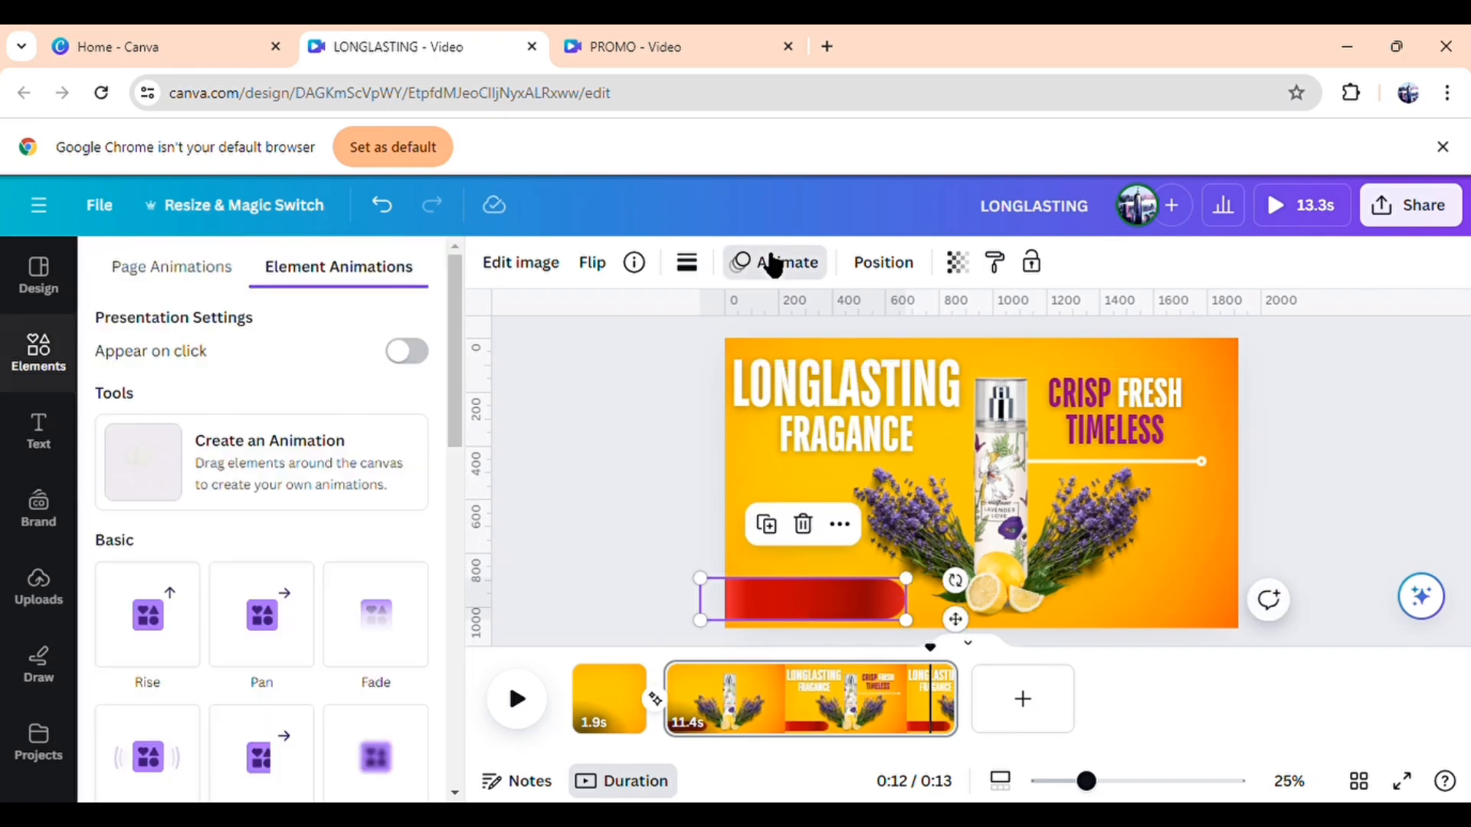
pyautogui.scroll(-3, 320, 634)
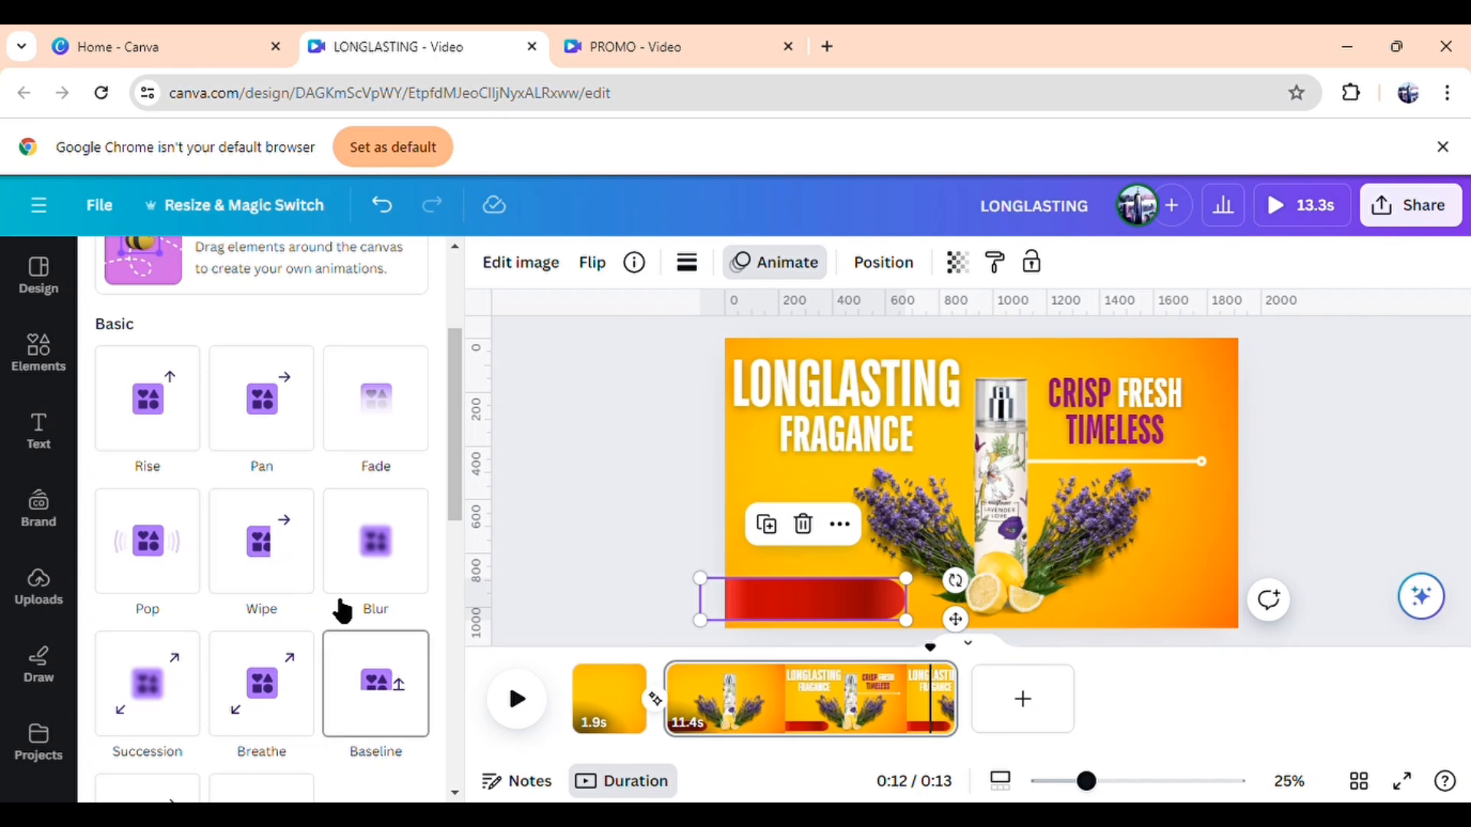
pyautogui.click(278, 571)
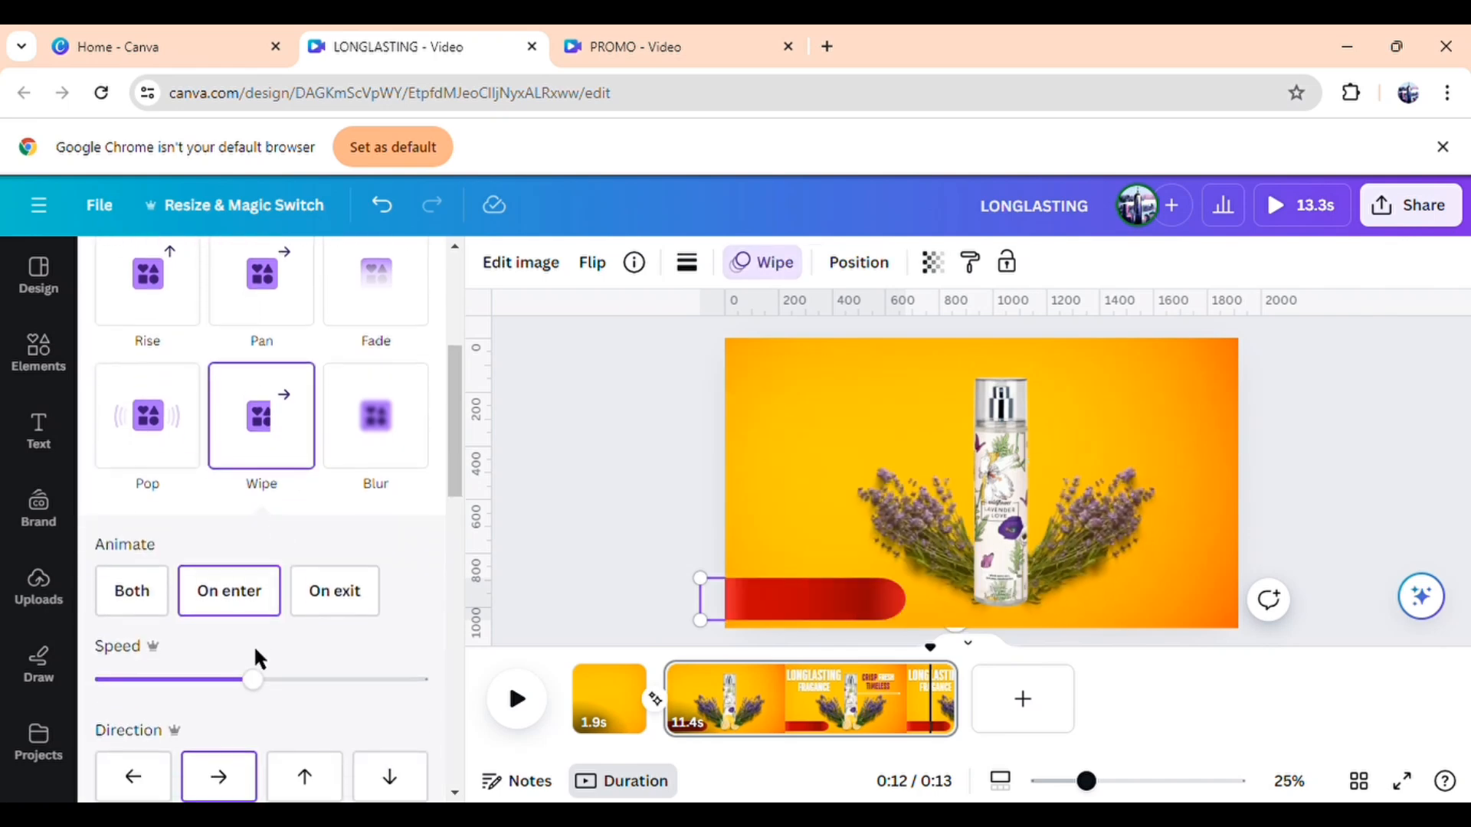
pyautogui.click(209, 681)
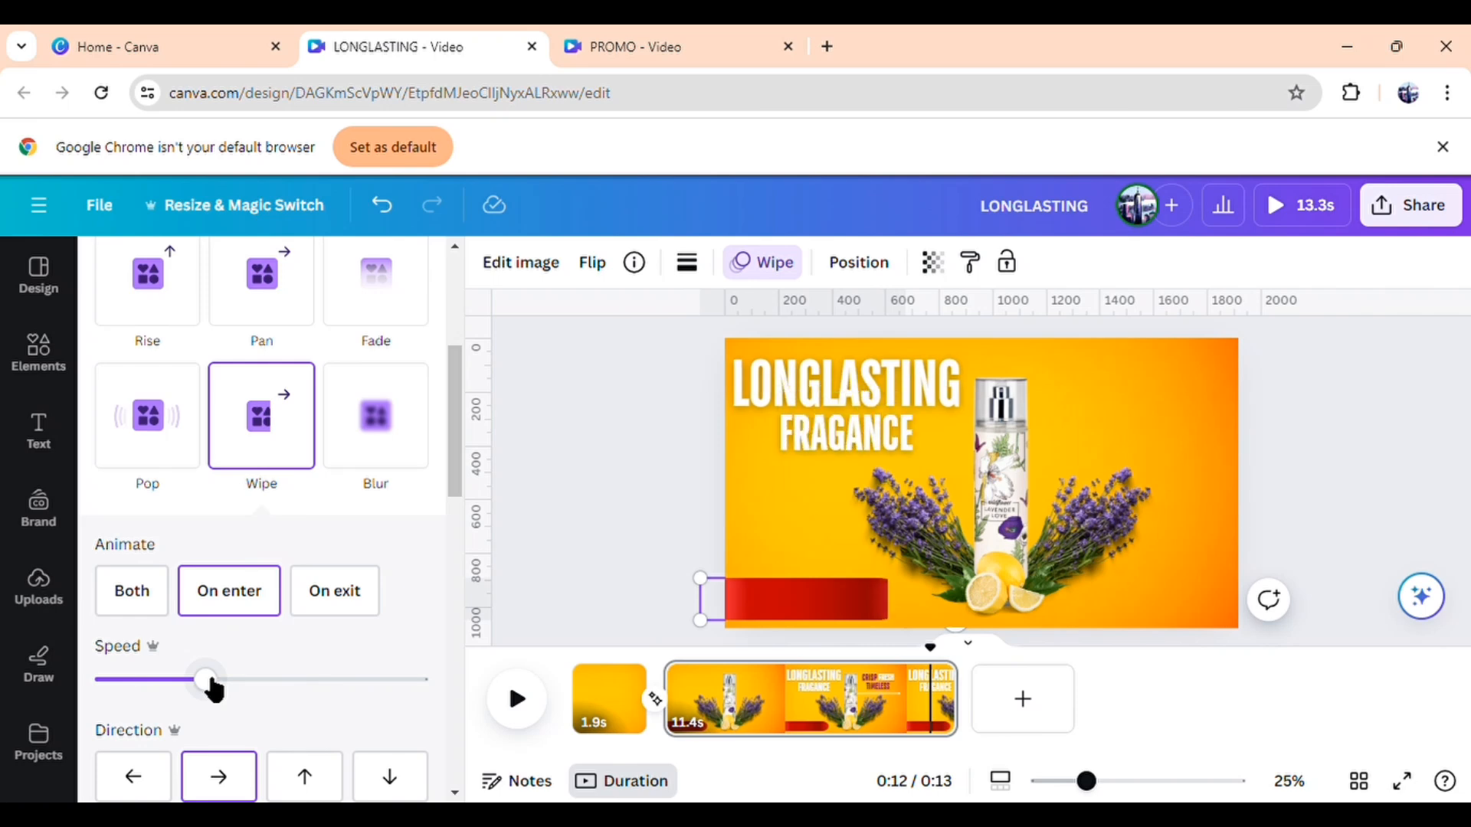
pyautogui.click(228, 680)
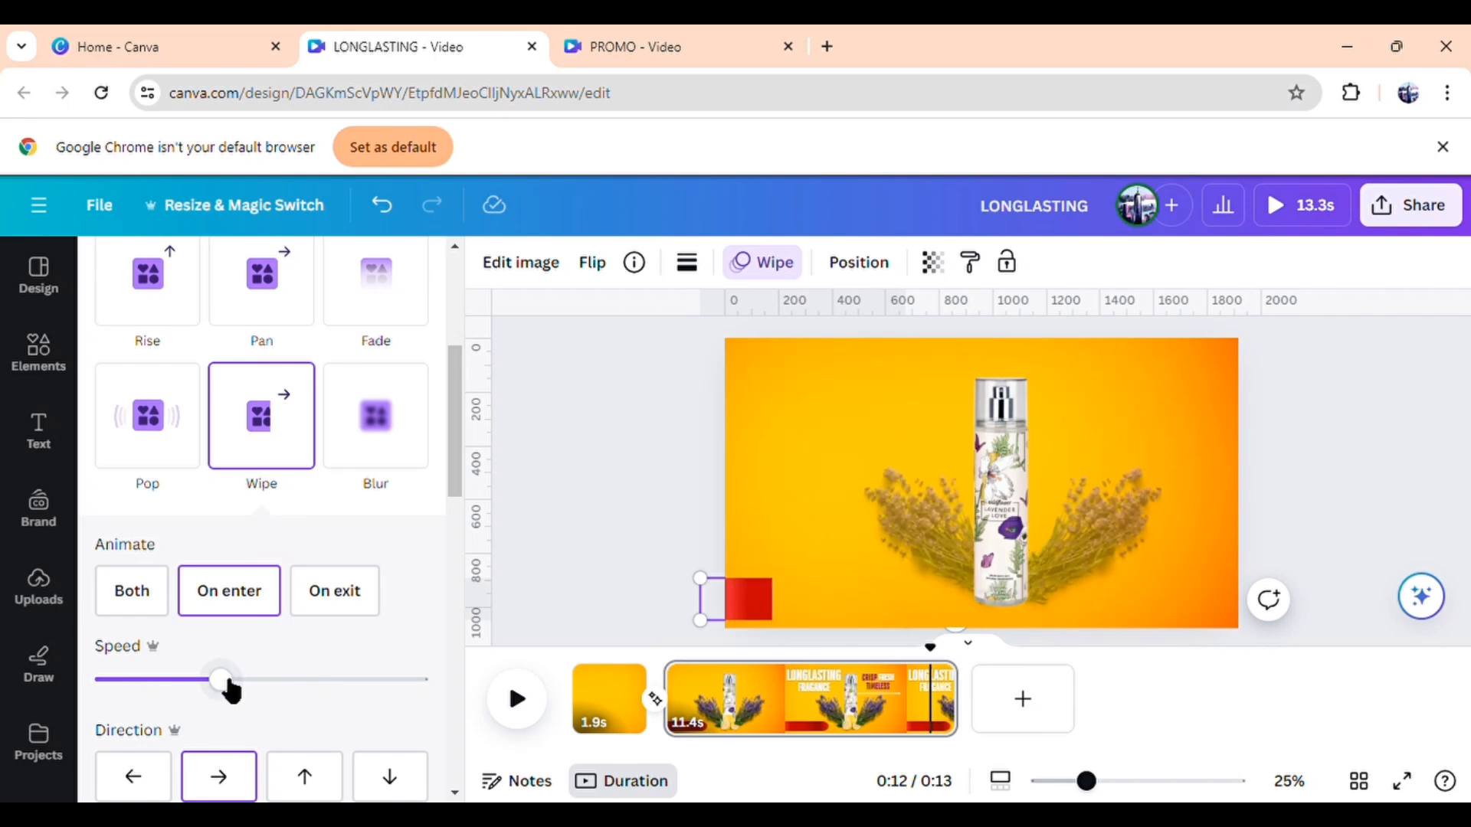
pyautogui.click(601, 530)
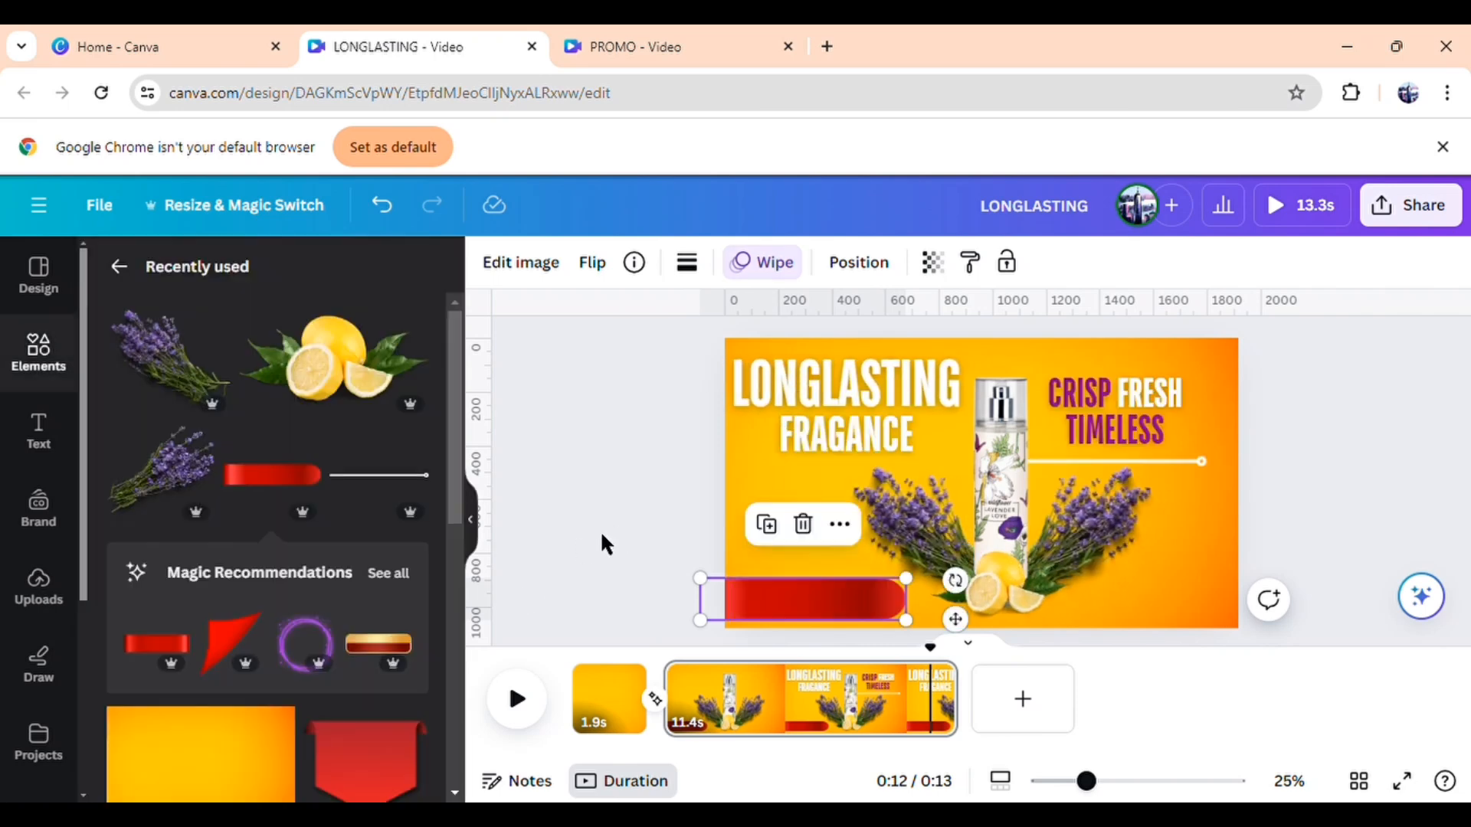
# Show the red ribbon's timing, trim its start so it lasts 5.8 s, and hide the timing again
pyautogui.click(841, 527)
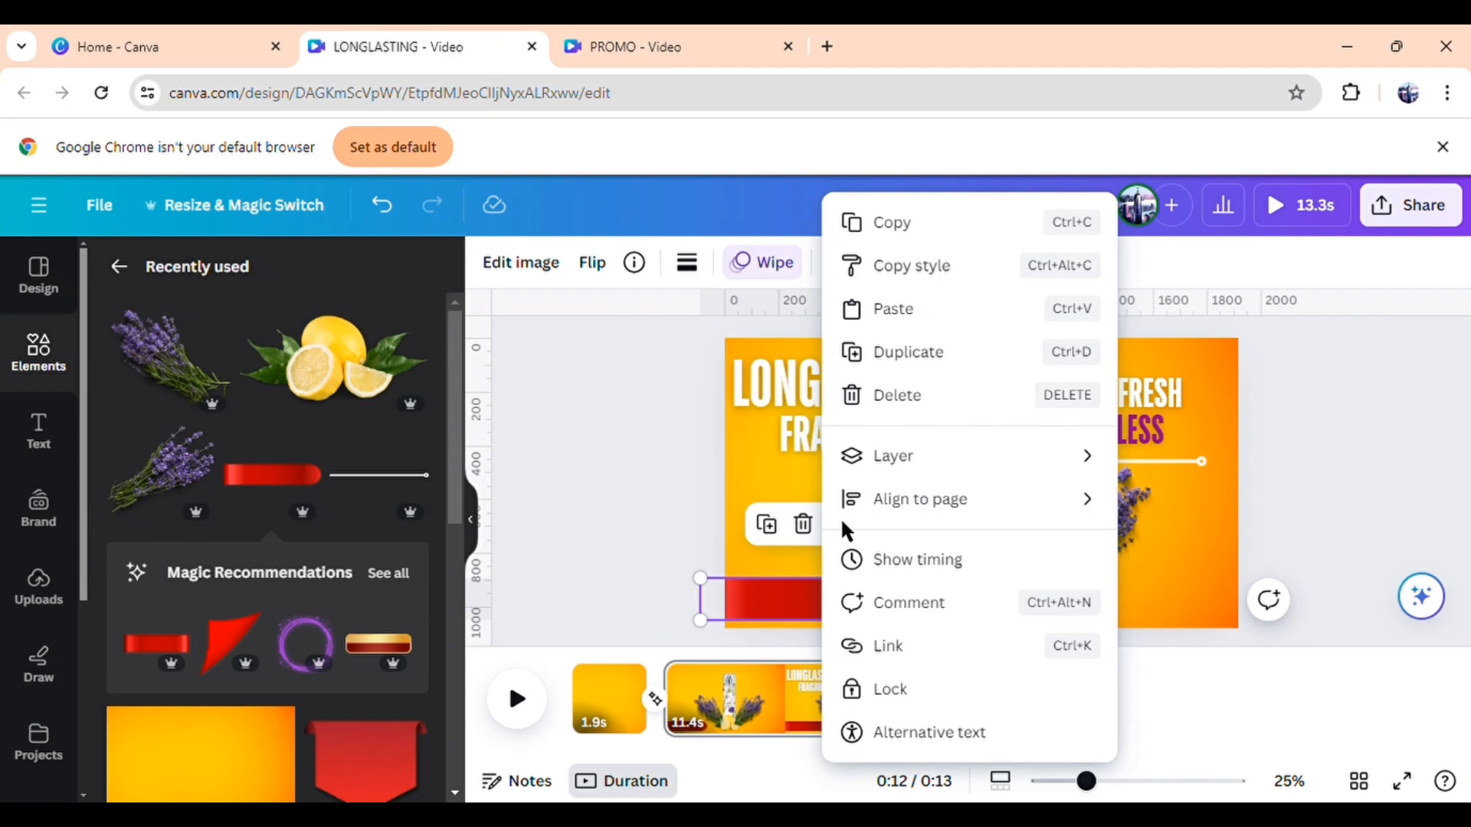
pyautogui.click(966, 556)
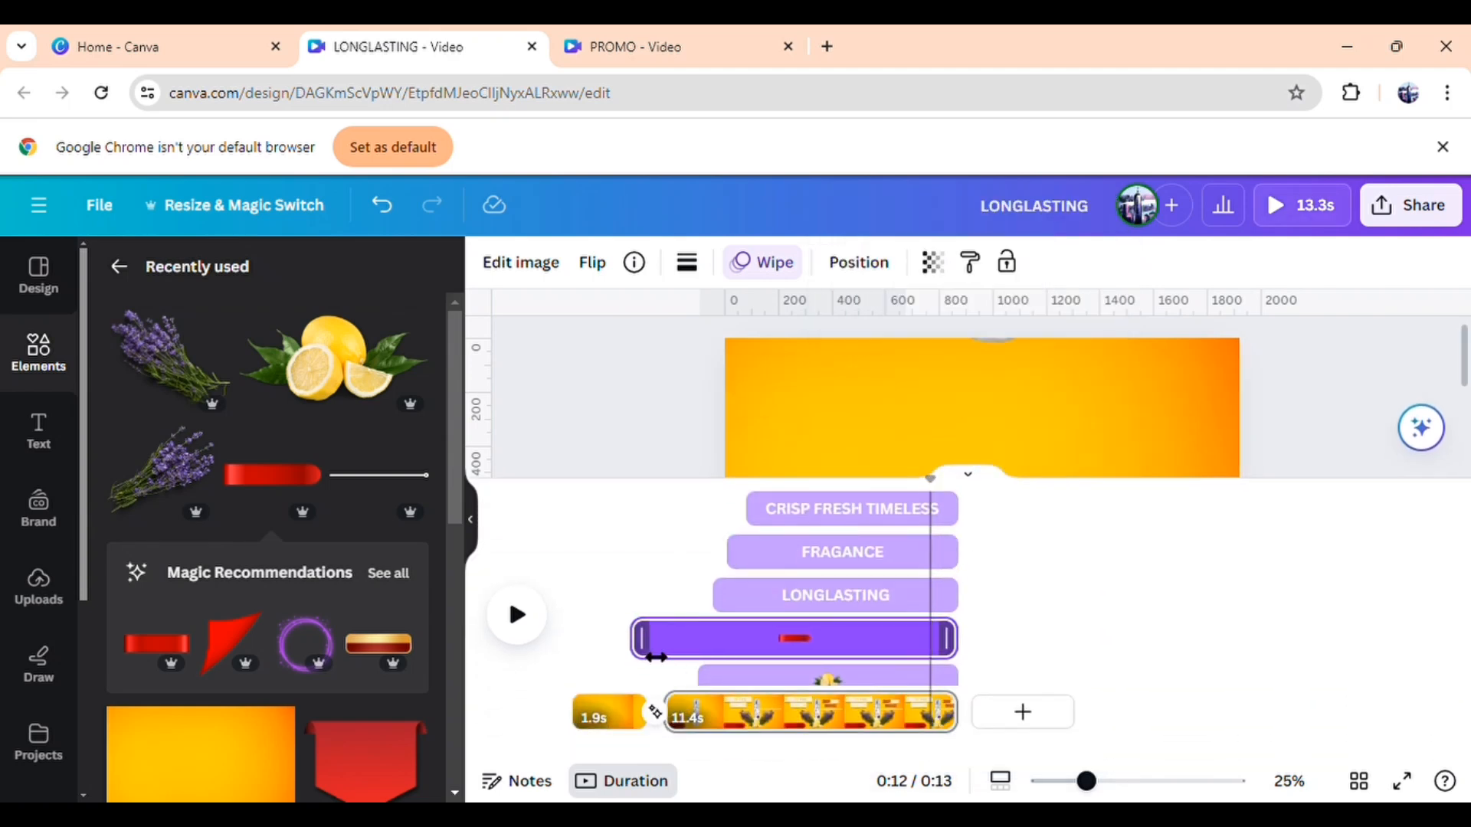
pyautogui.moveTo(656, 658); pyautogui.dragTo(830, 659)
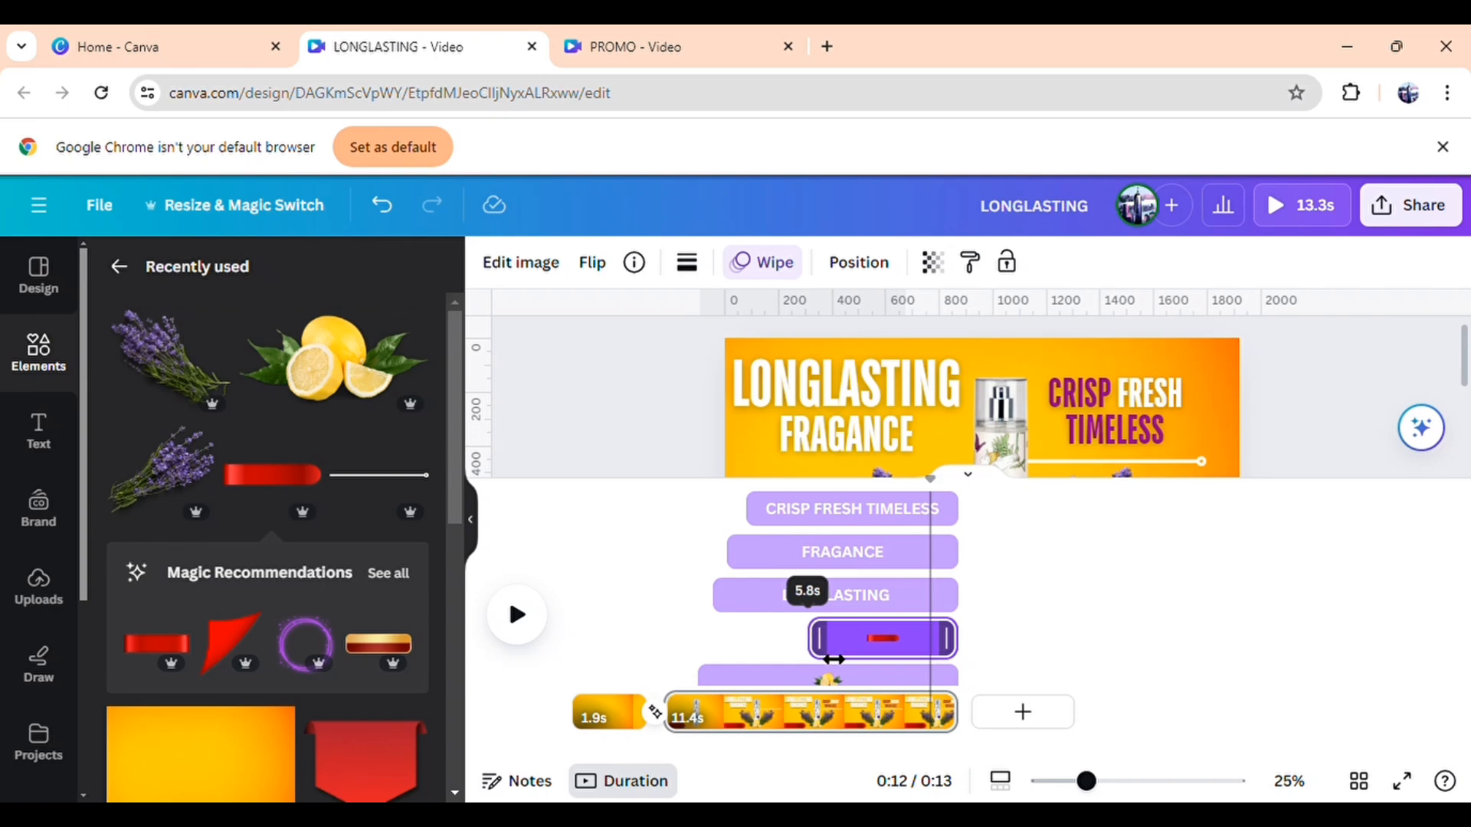
pyautogui.moveTo(833, 660); pyautogui.dragTo(834, 660)
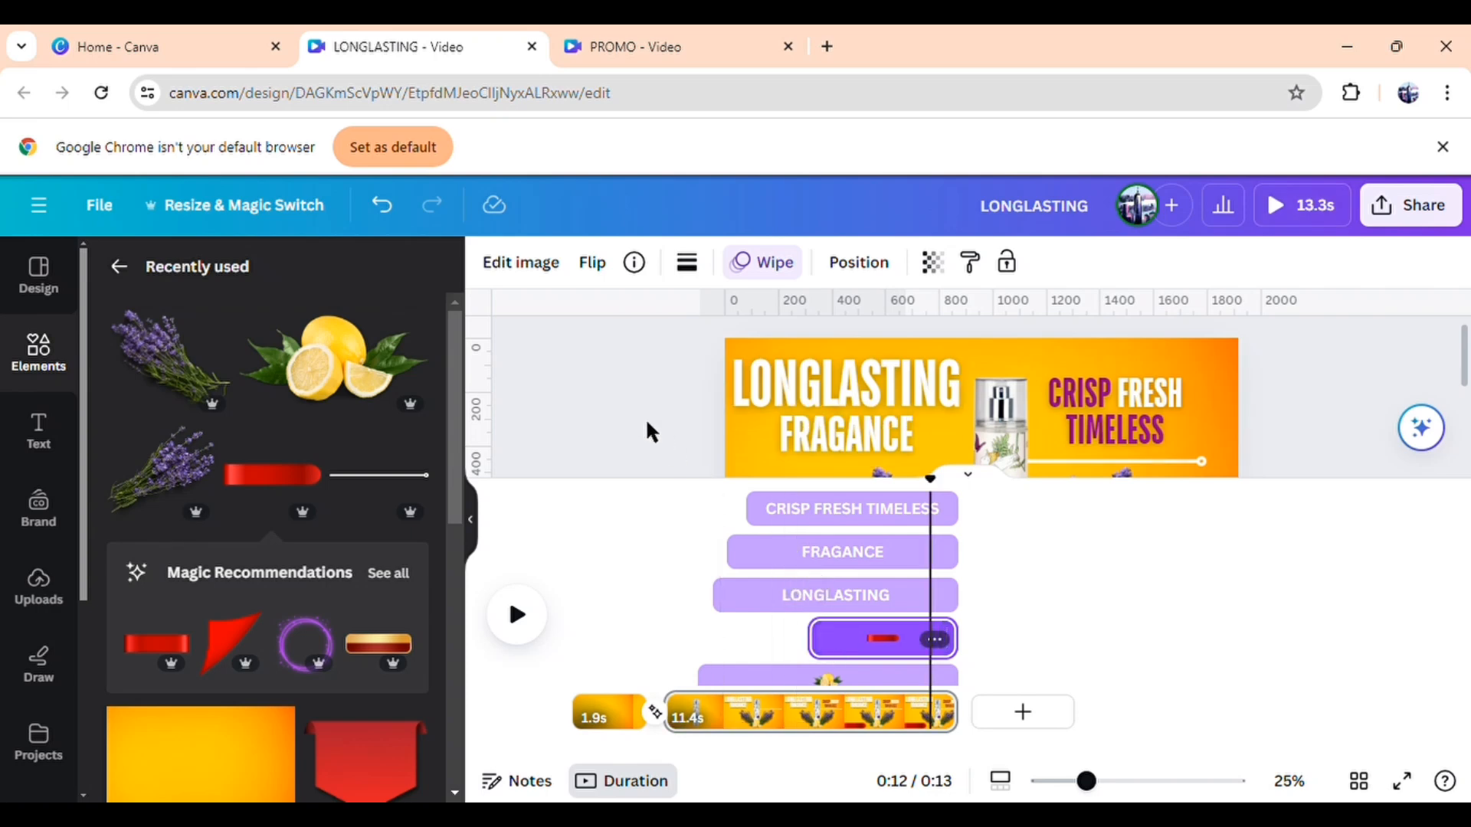
pyautogui.click(947, 644)
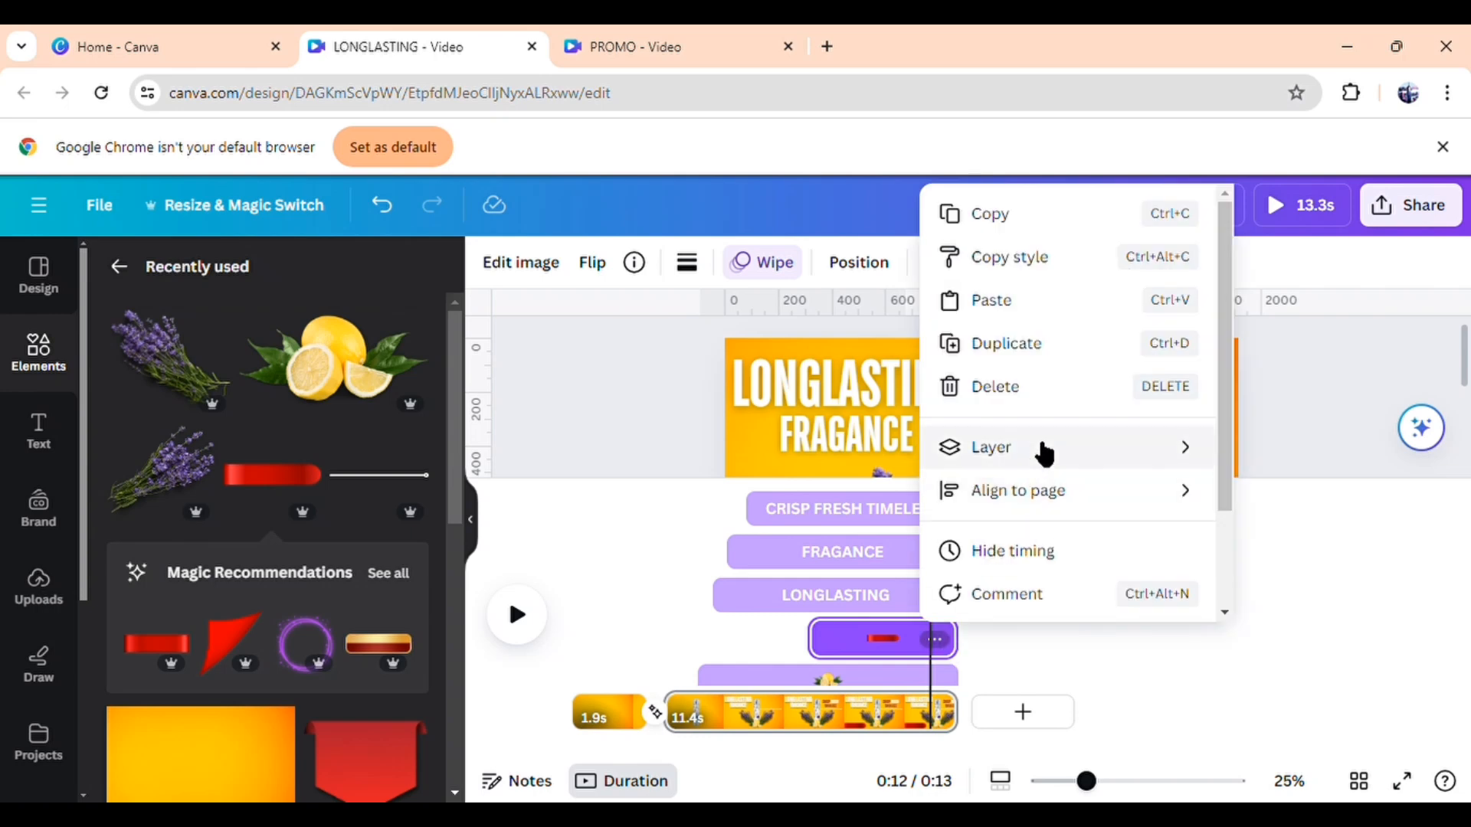
pyautogui.click(1050, 565)
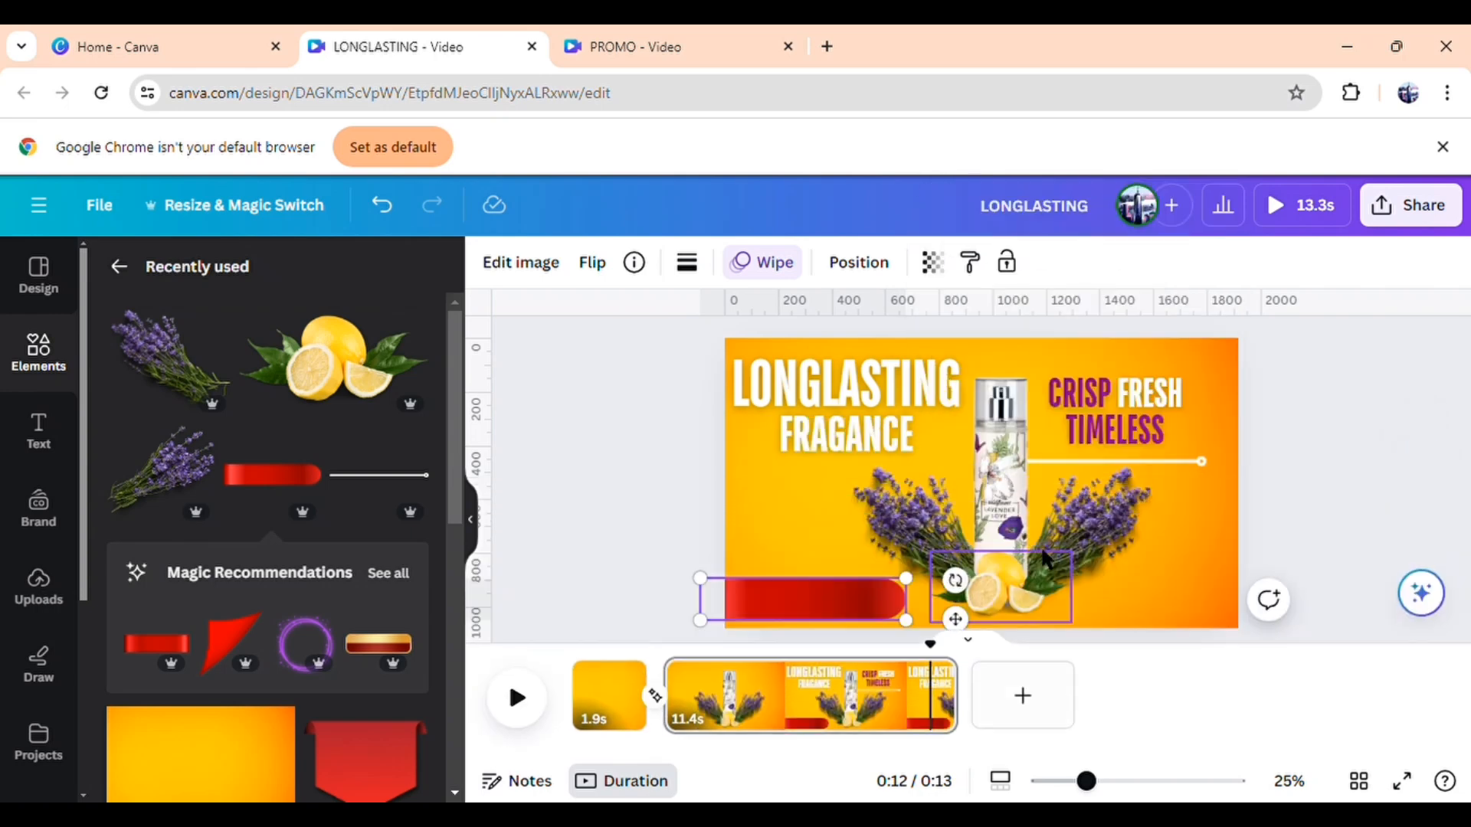
pyautogui.click(1334, 434)
# Duplicate the FRAGANCE text and place the copy on the red ribbon
pyautogui.click(860, 452)
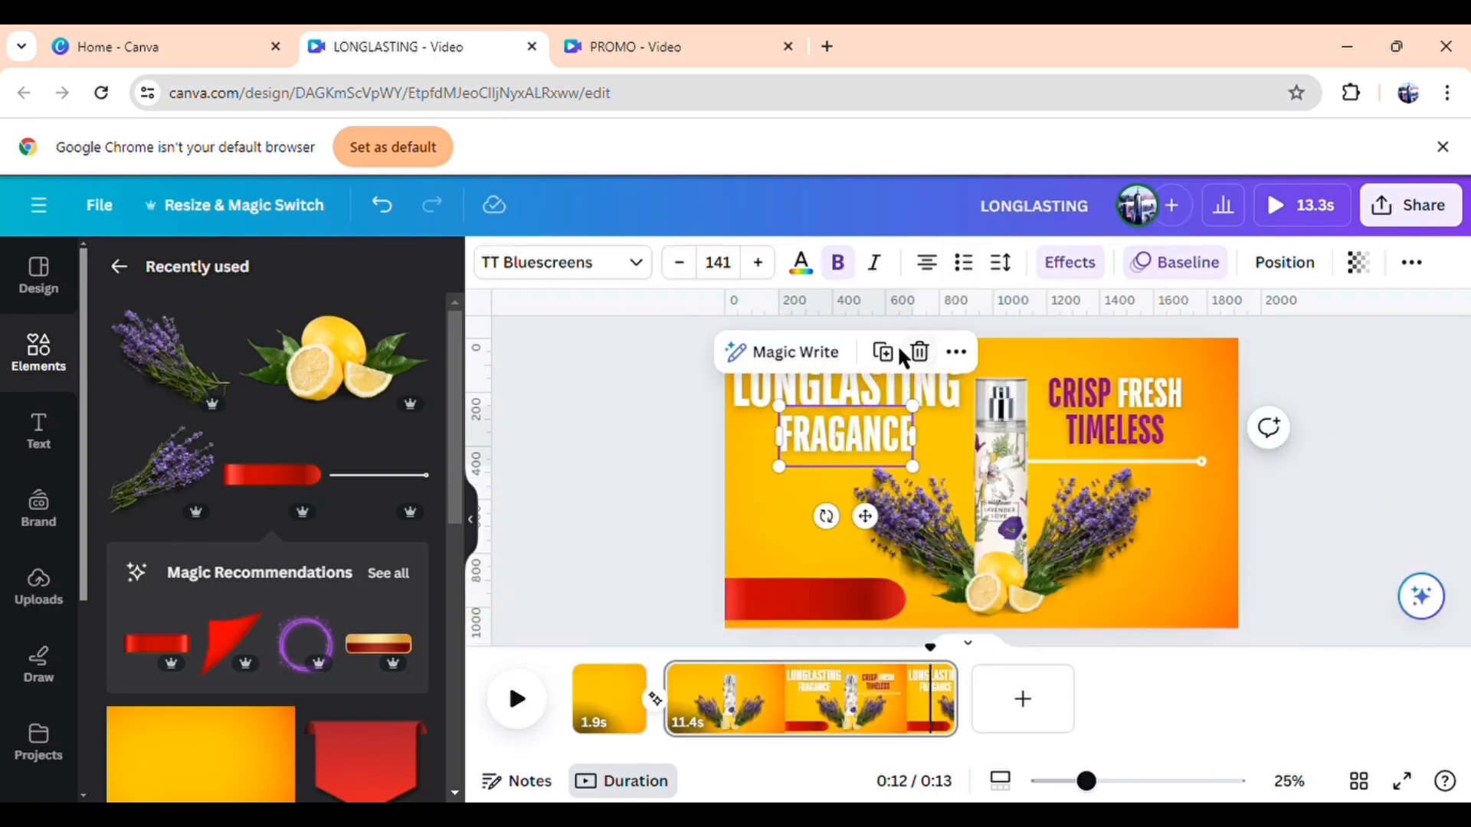
pyautogui.click(892, 350)
pyautogui.moveTo(852, 402); pyautogui.dragTo(814, 622)
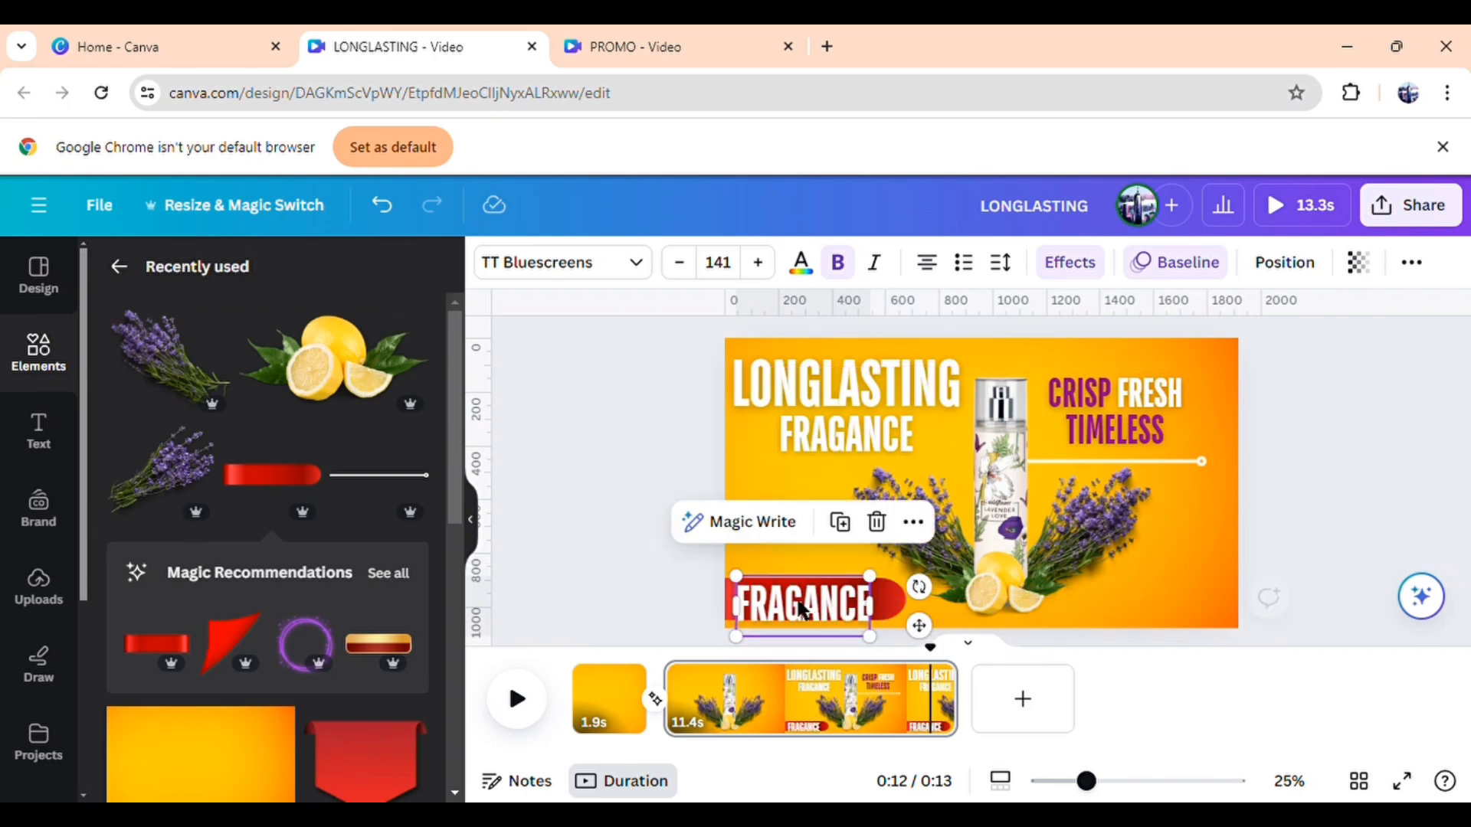
# Replace the copied text on the ribbon with "Stay Fresh" and "All Day" on two lines
pyautogui.doubleClick(818, 624)
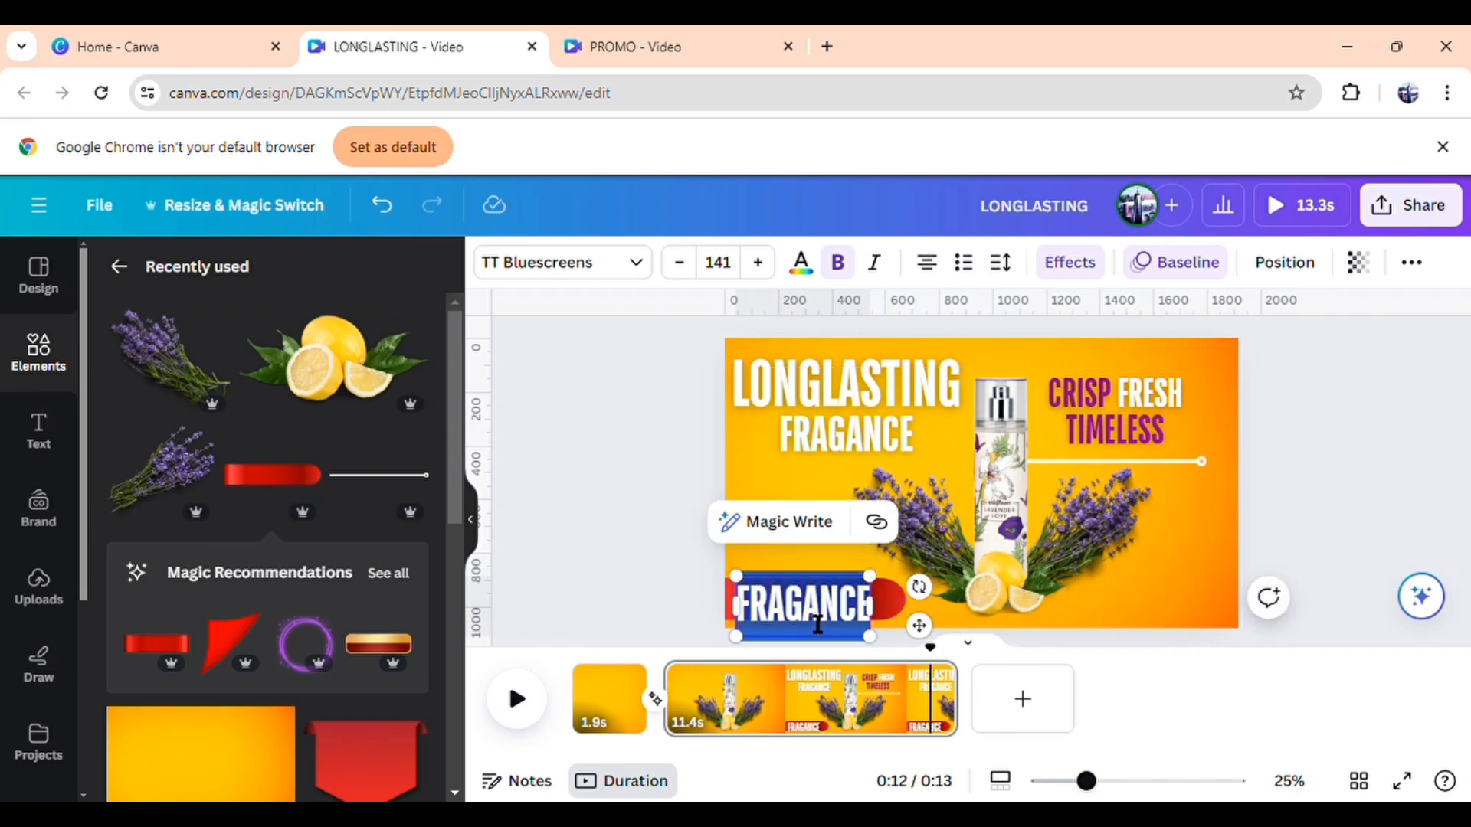
pyautogui.write('Stay')
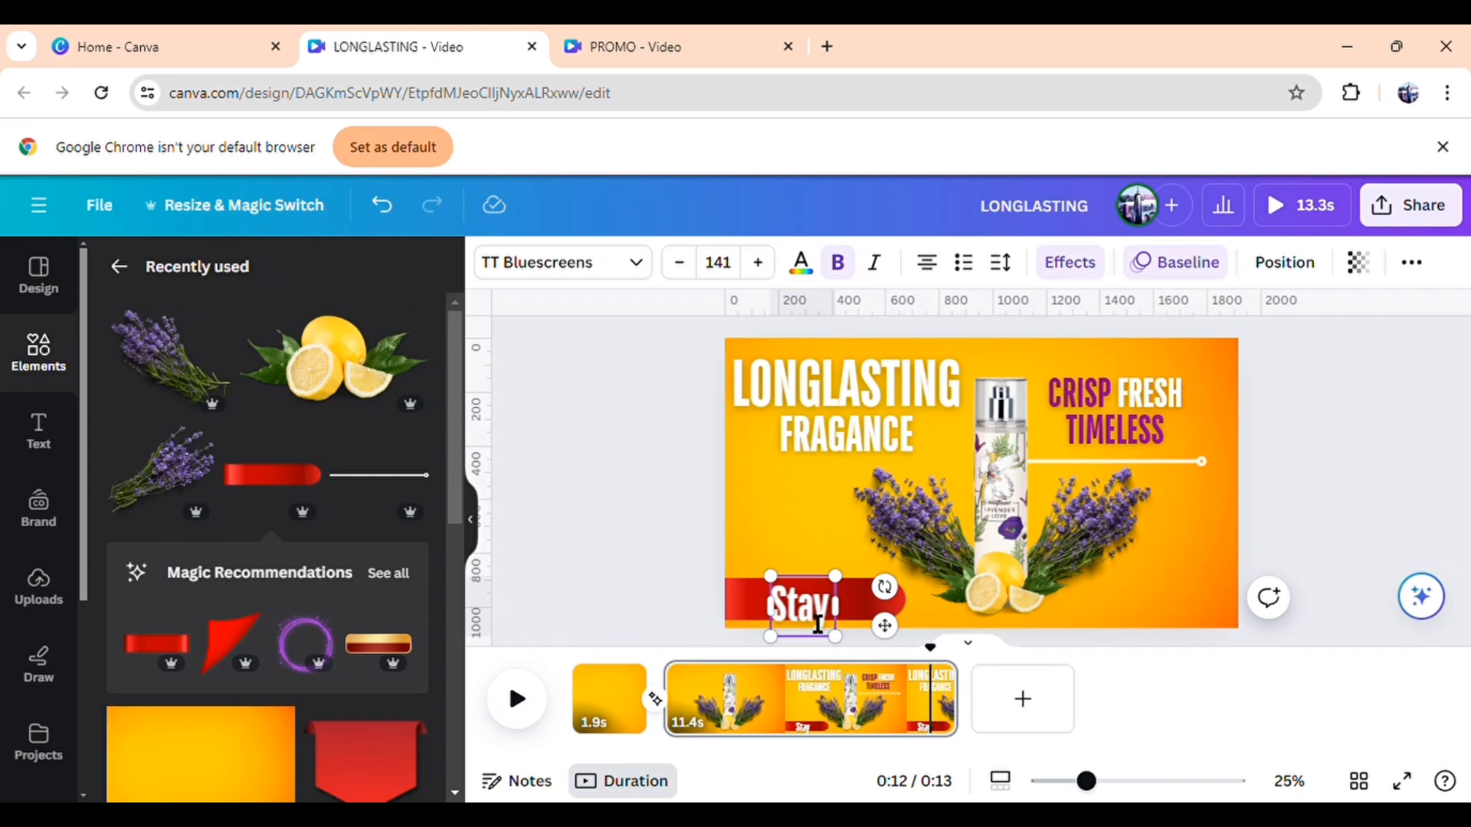
pyautogui.write(' Fre')
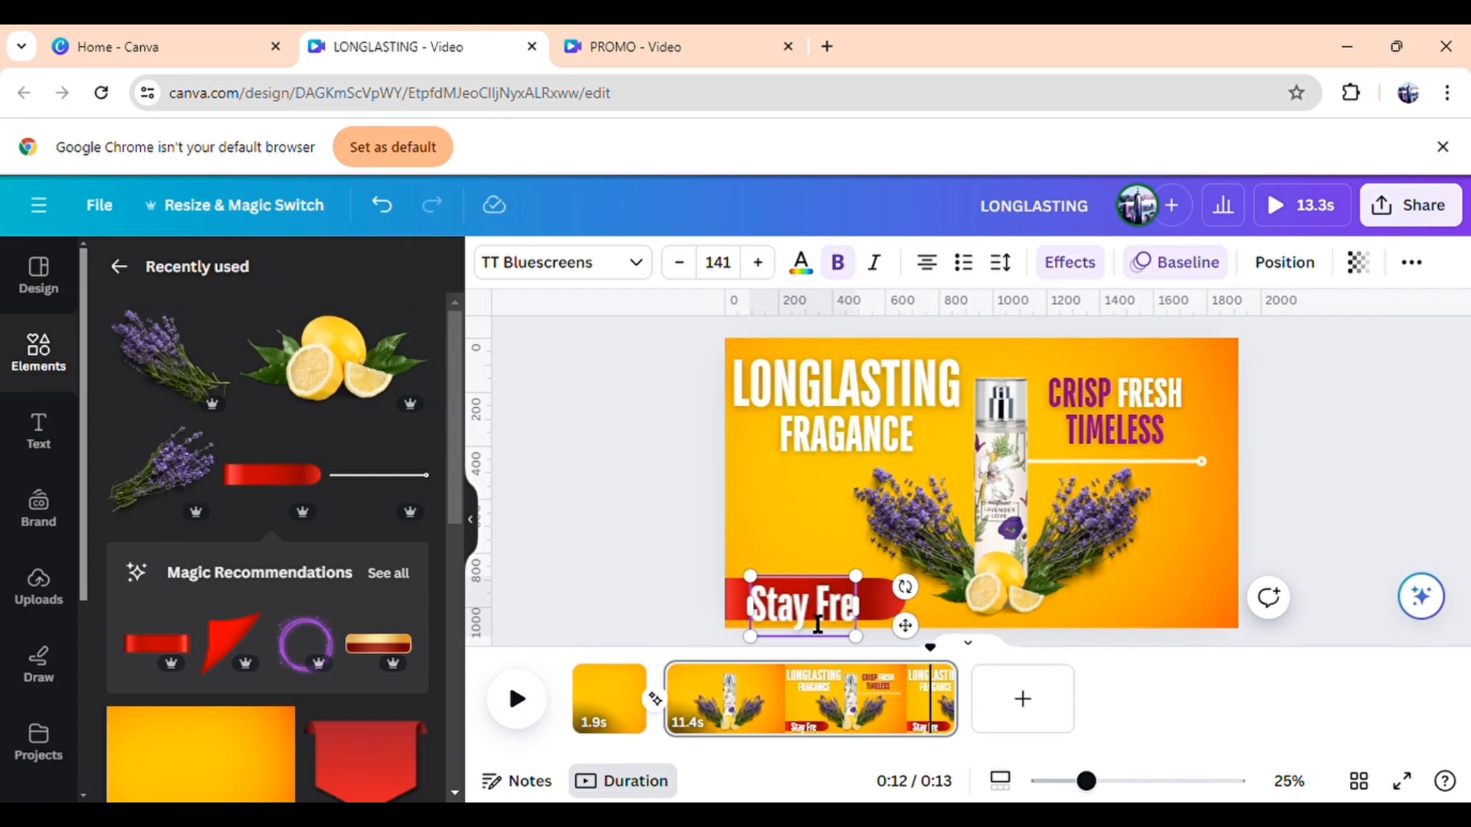
pyautogui.write('sh')
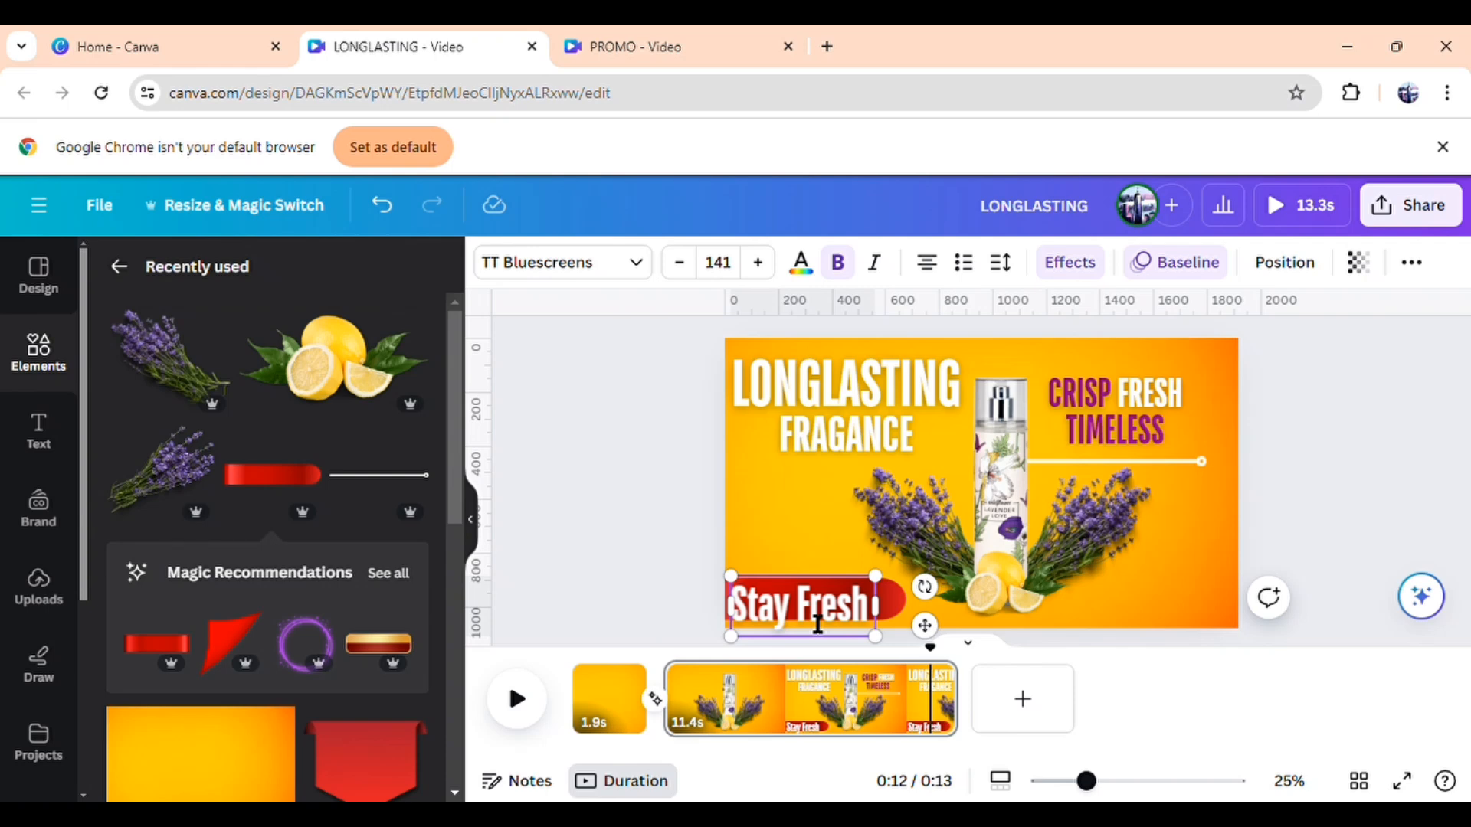
pyautogui.press('Return')
pyautogui.write('A')
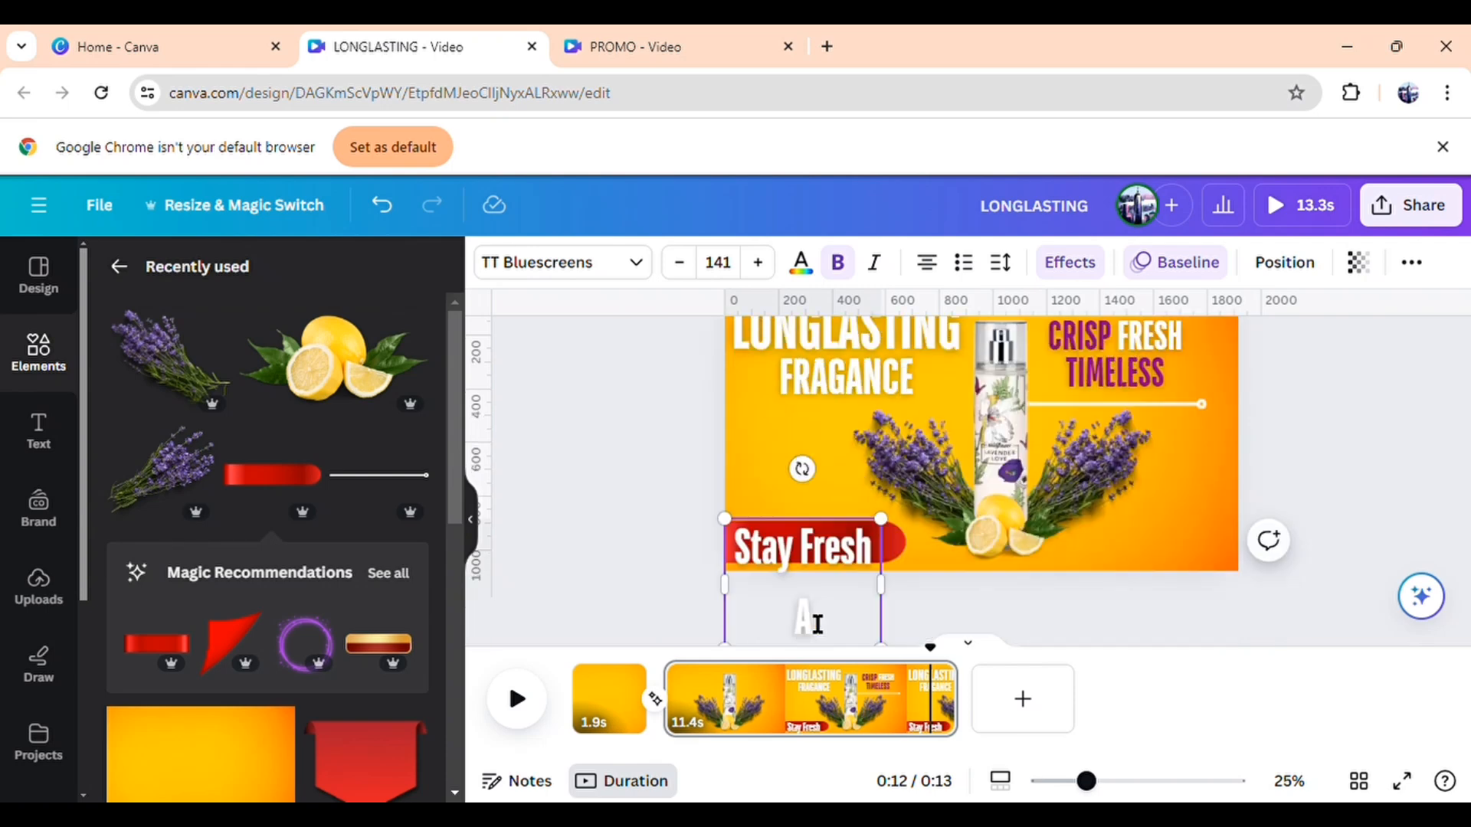
pyautogui.write('ll')
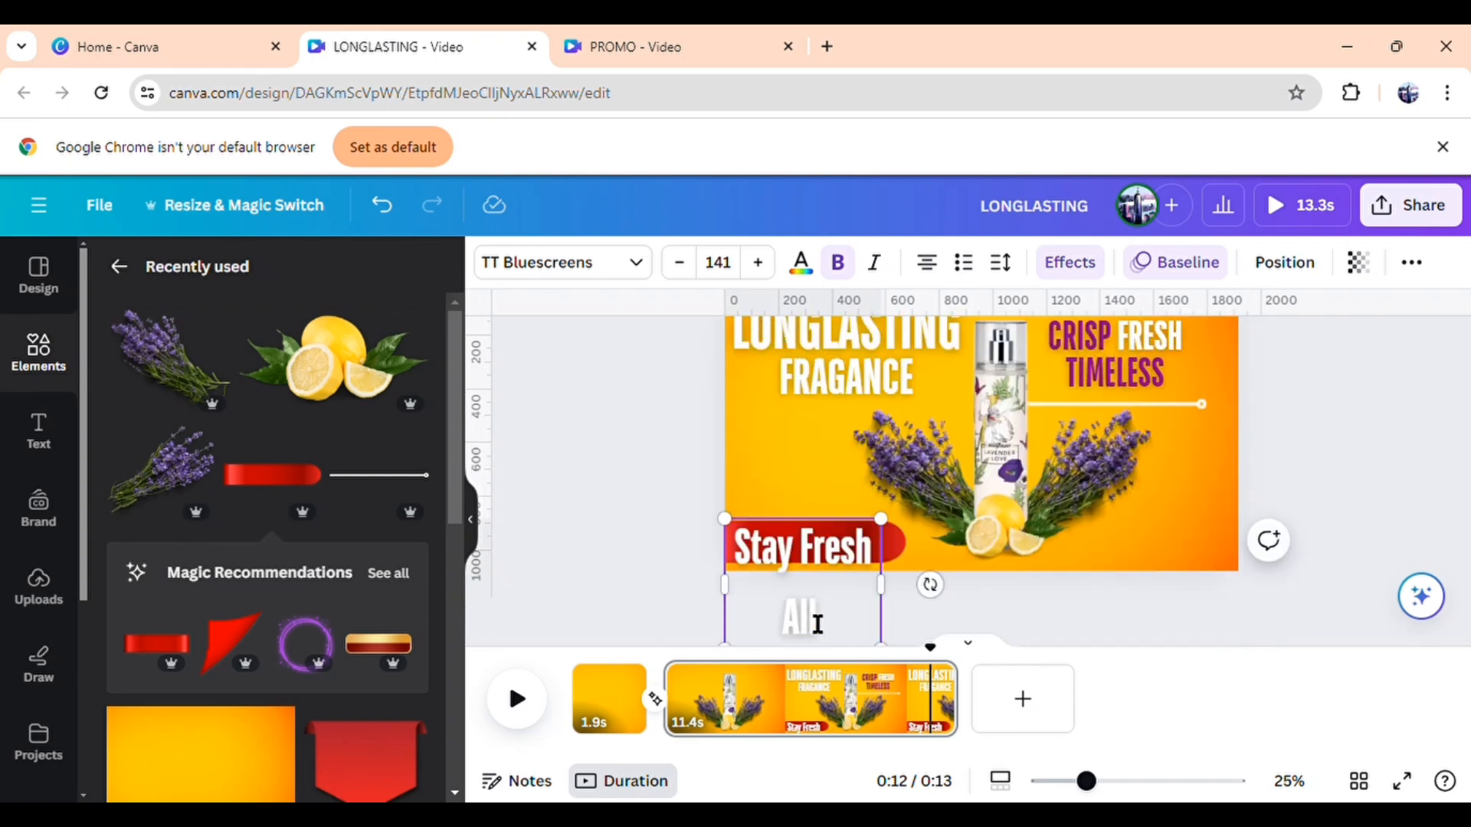
pyautogui.write(' Dat')
pyautogui.press('BackSpace')
pyautogui.write('y')
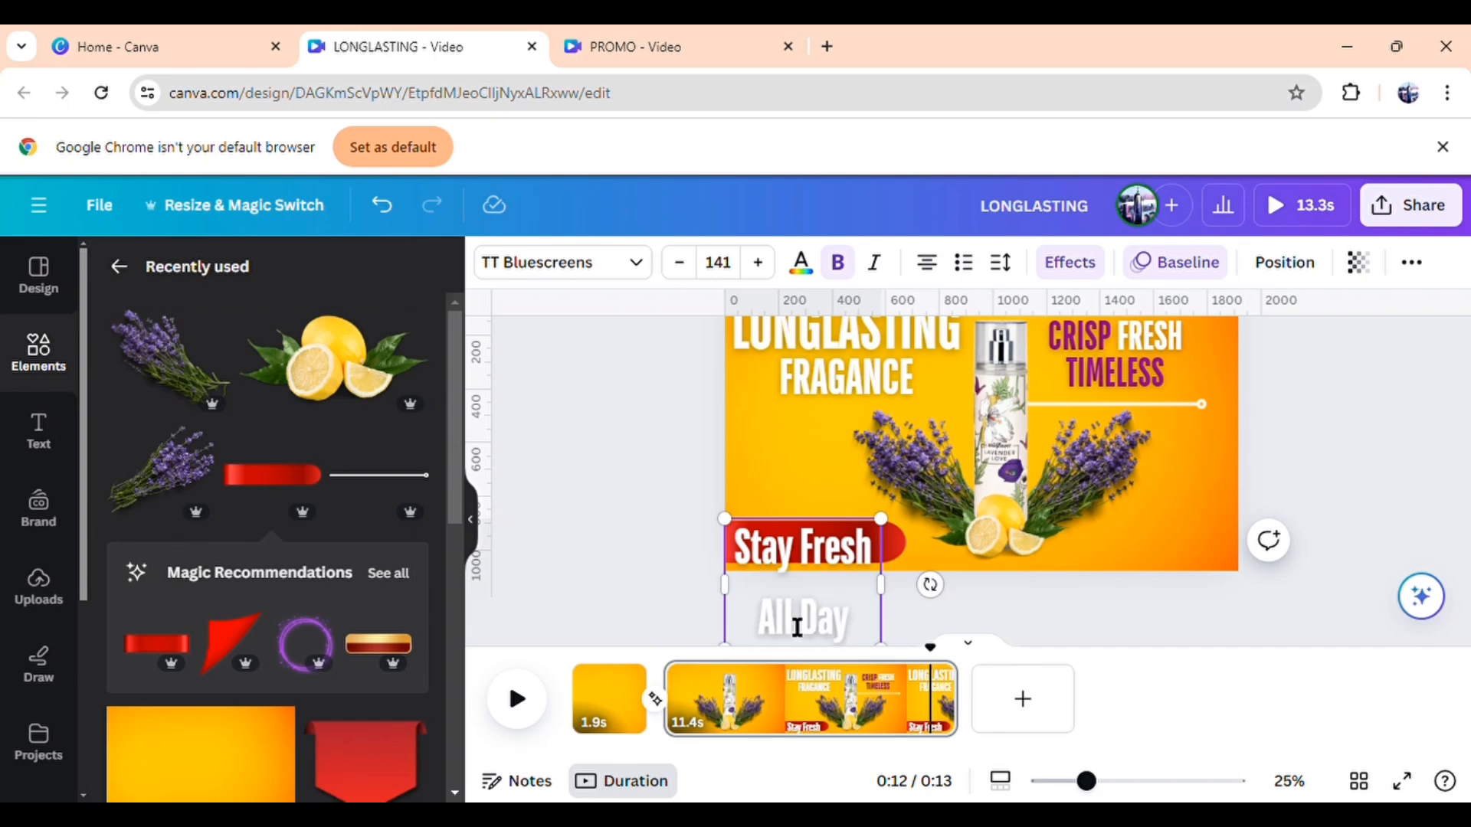
# Widen the Stay Fresh All Day text box to fit one line, scale it to font size 86.6, and place it on the red ribbon
pyautogui.moveTo(900, 605); pyautogui.dragTo(1058, 604)
pyautogui.moveTo(733, 585); pyautogui.dragTo(826, 587)
pyautogui.click(824, 602)
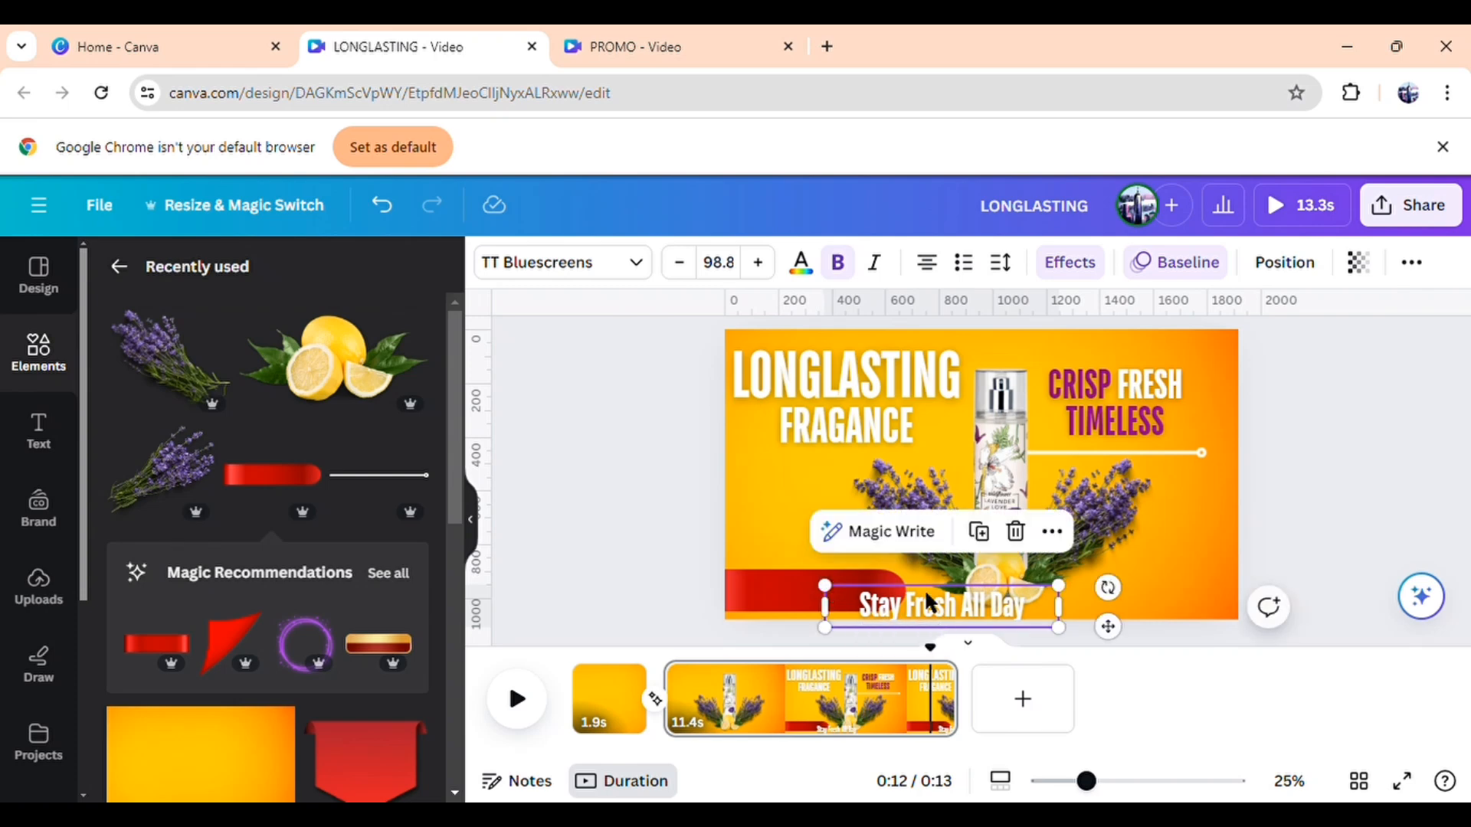
pyautogui.moveTo(1122, 645); pyautogui.dragTo(988, 629)
pyautogui.moveTo(696, 571); pyautogui.dragTo(725, 577)
pyautogui.moveTo(872, 606); pyautogui.dragTo(857, 600)
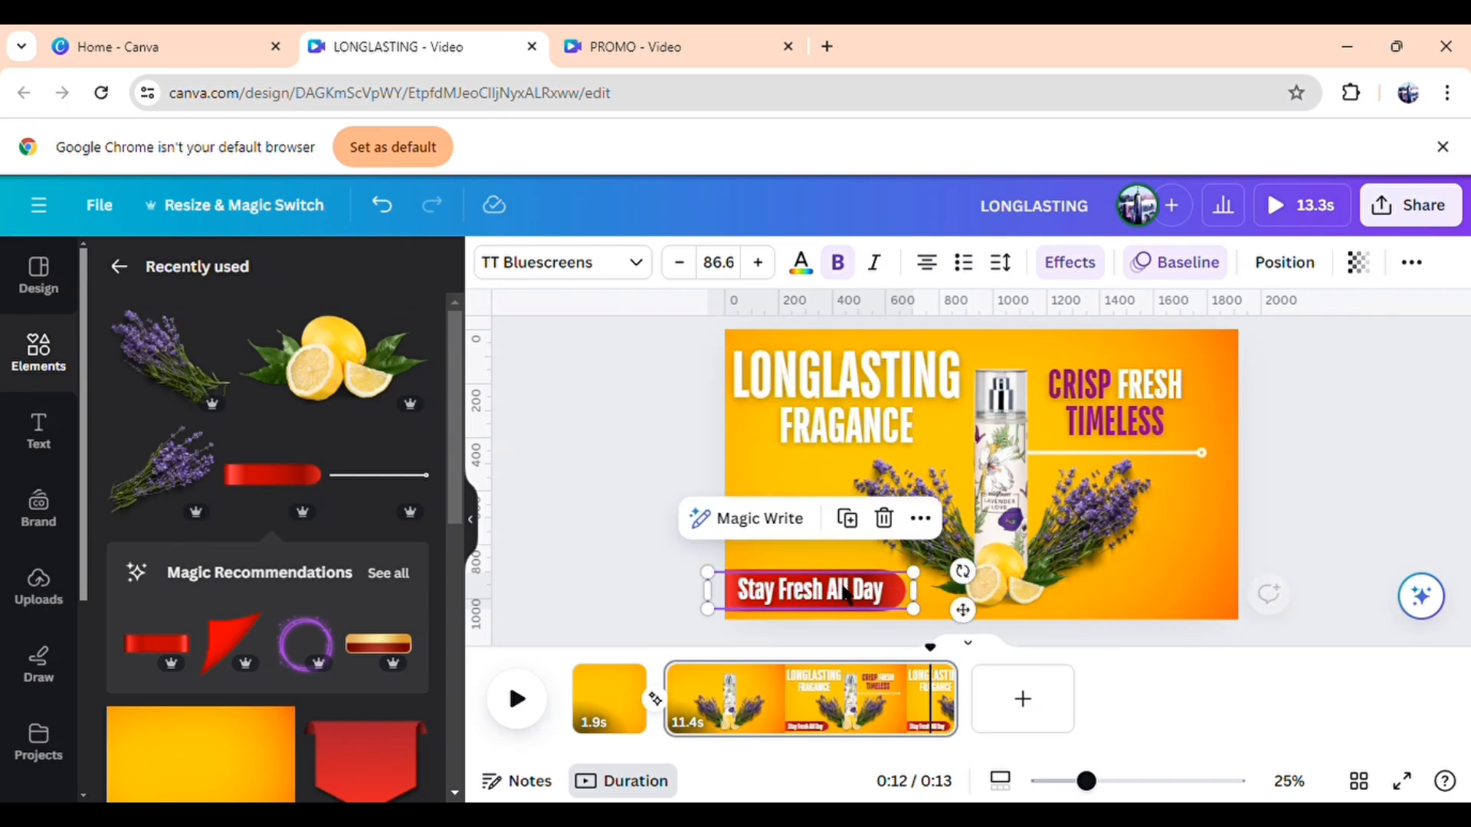
# Set the ribbon text's letter spacing to 121, keep it on one line, and scale it to size 61.9 so it fits inside the ribbon
pyautogui.click(1002, 264)
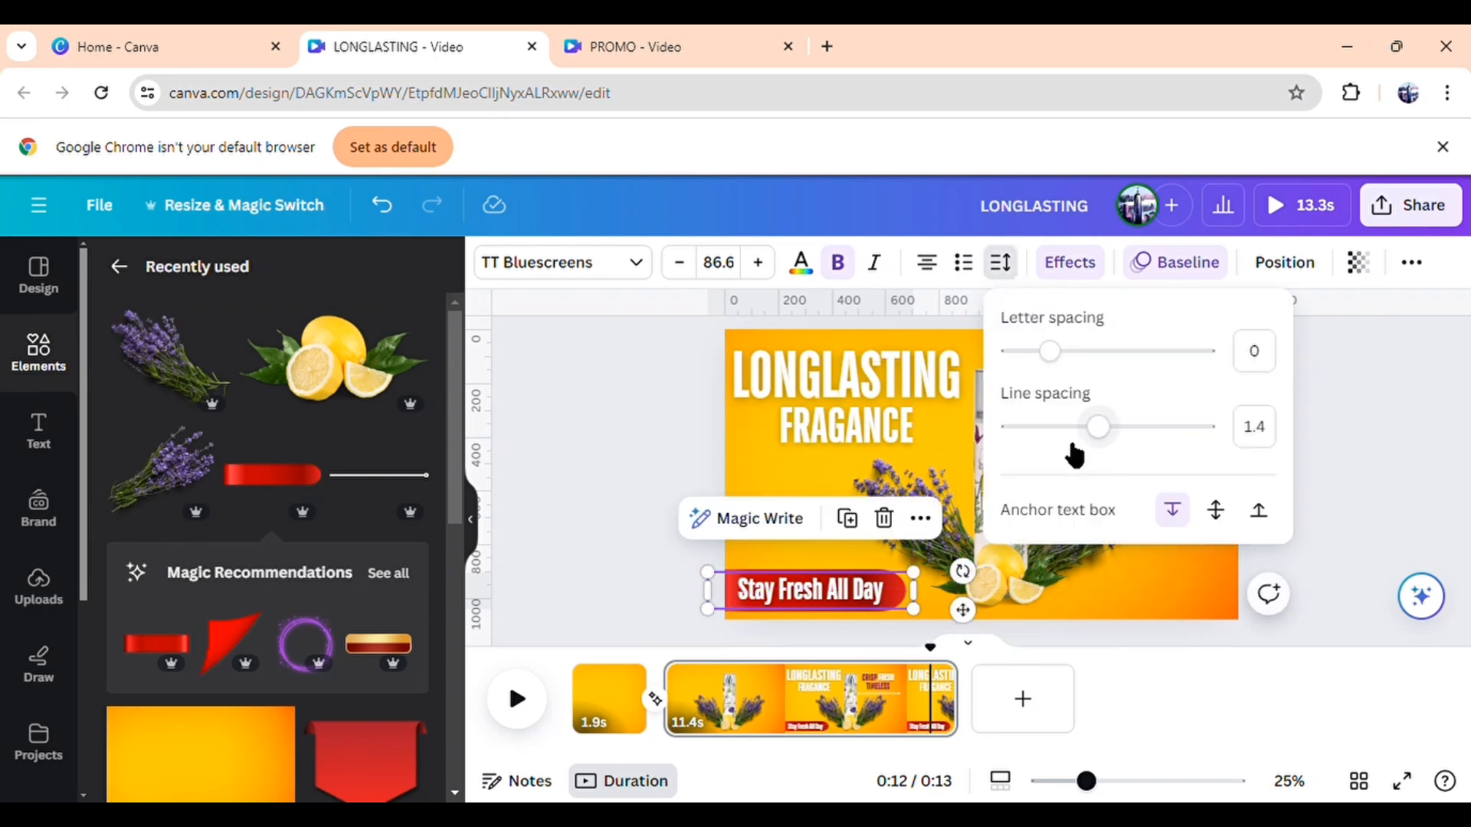
pyautogui.moveTo(1056, 359); pyautogui.dragTo(1082, 366)
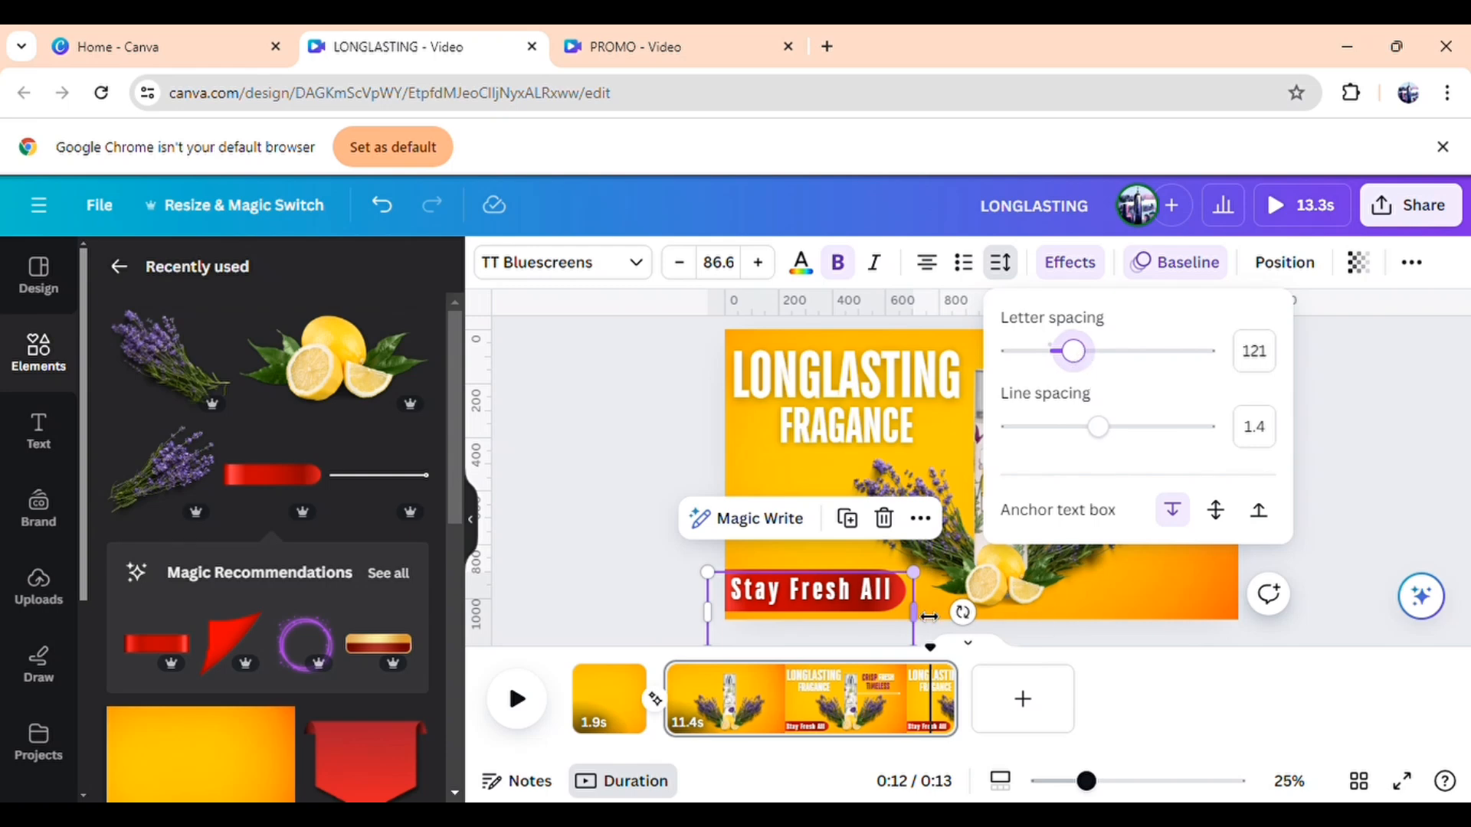
pyautogui.moveTo(913, 613); pyautogui.dragTo(957, 612)
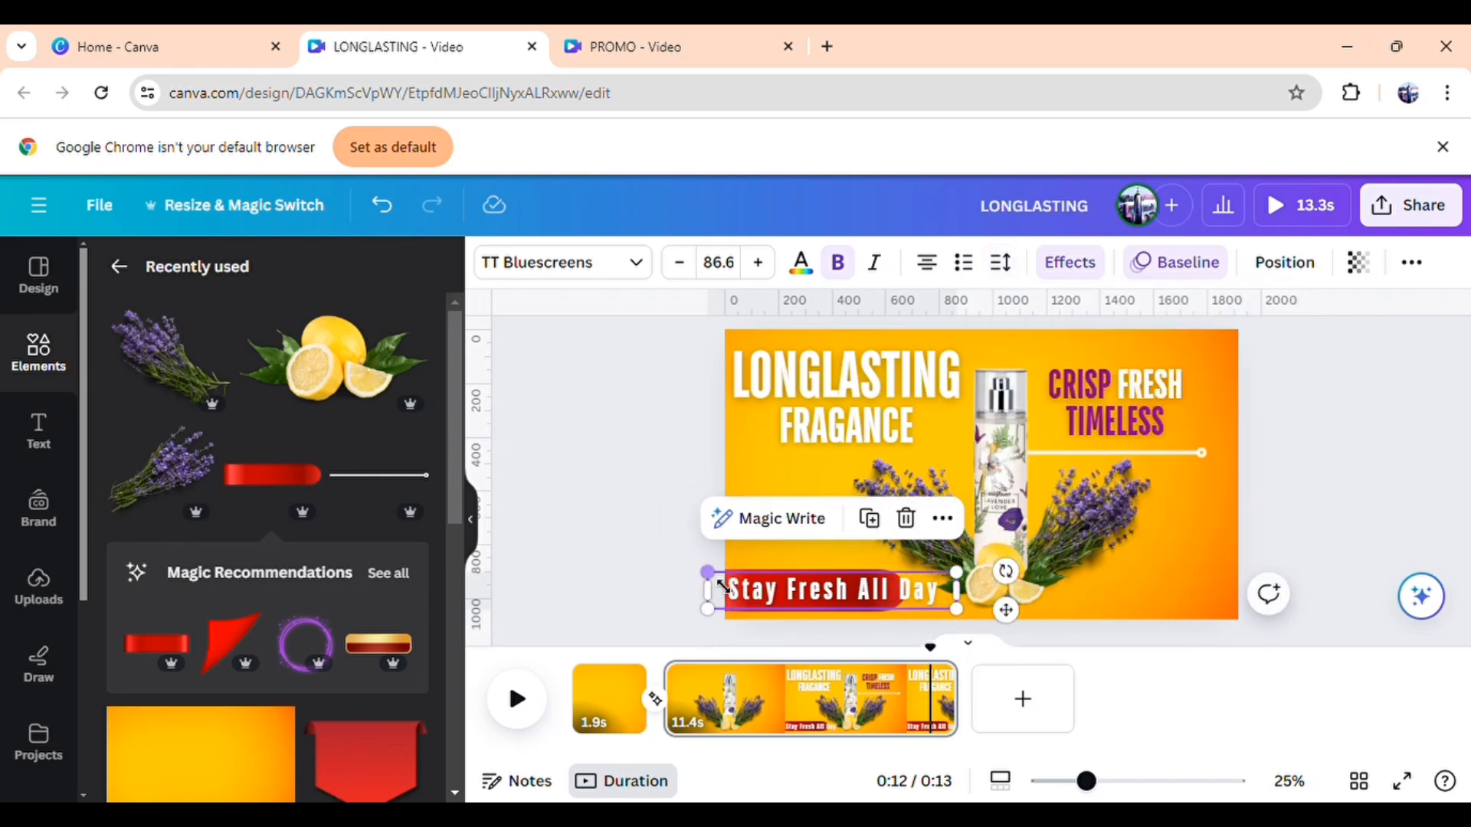
pyautogui.moveTo(723, 587); pyautogui.dragTo(822, 618)
pyautogui.click(626, 593)
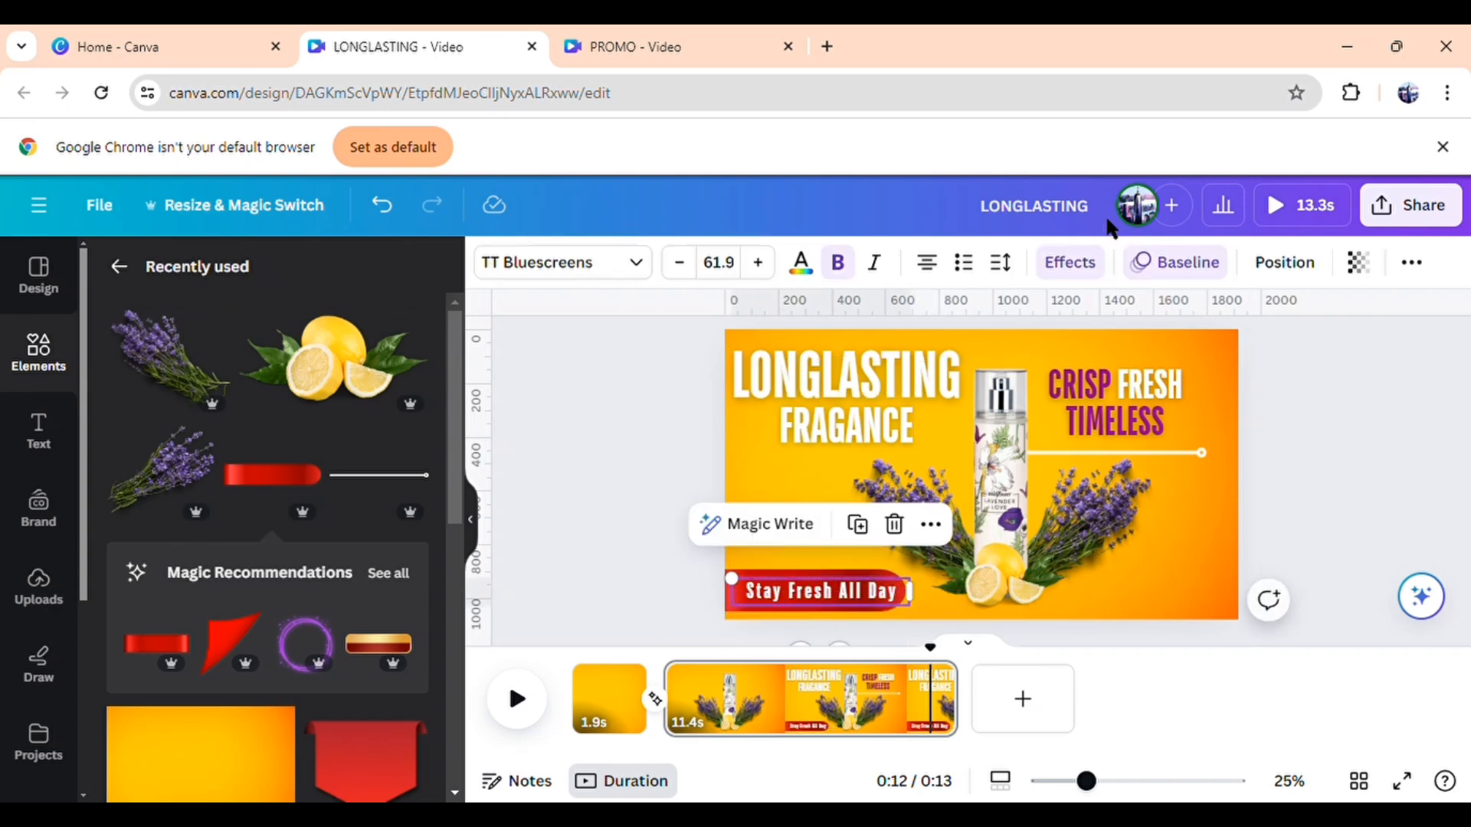
# Browse the text animations and apply Pop on enter to the Stay Fresh All Day text
pyautogui.click(1173, 265)
pyautogui.scroll(-5, 307, 628)
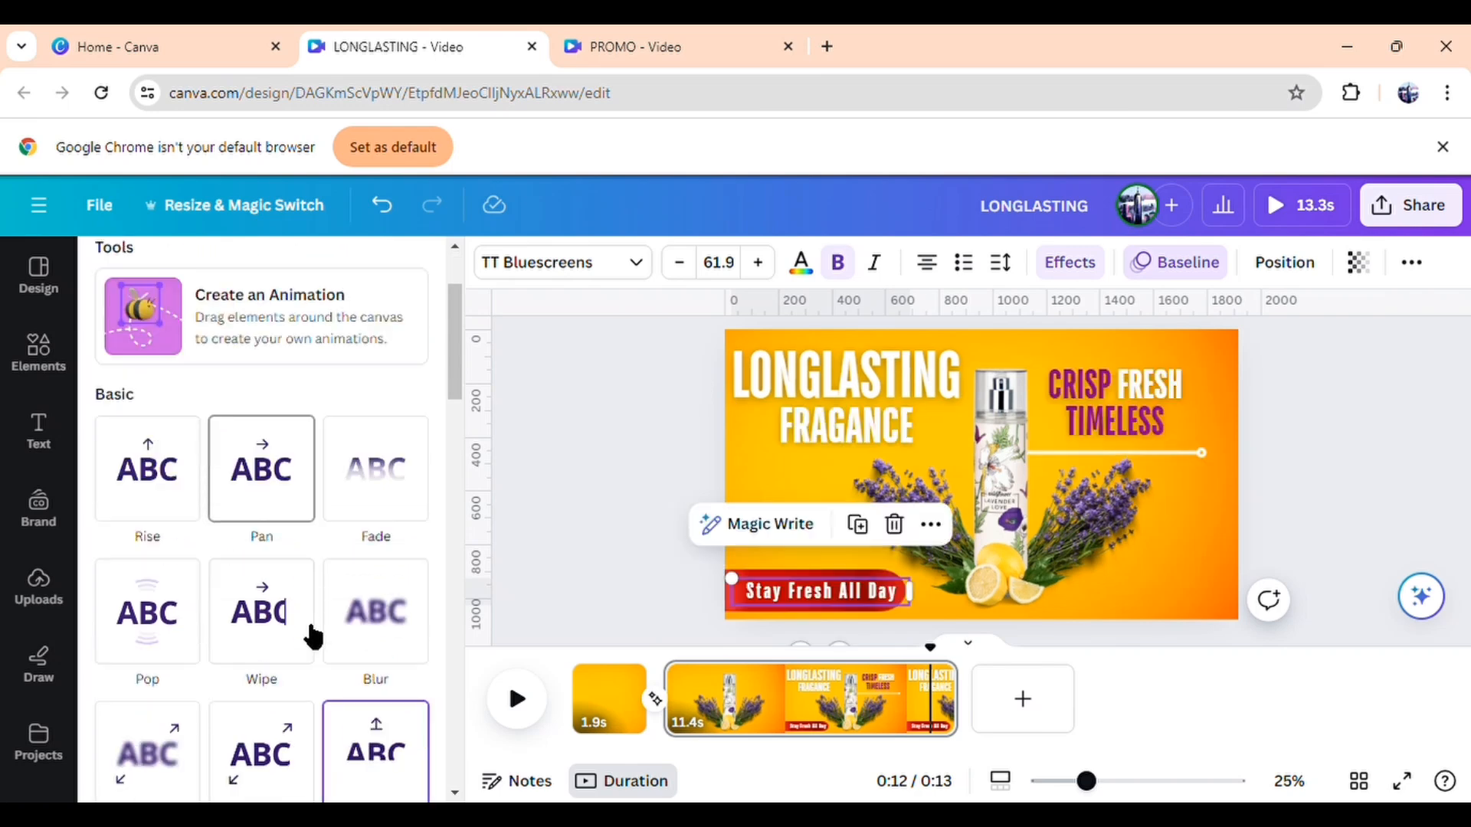
pyautogui.scroll(-7, 302, 619)
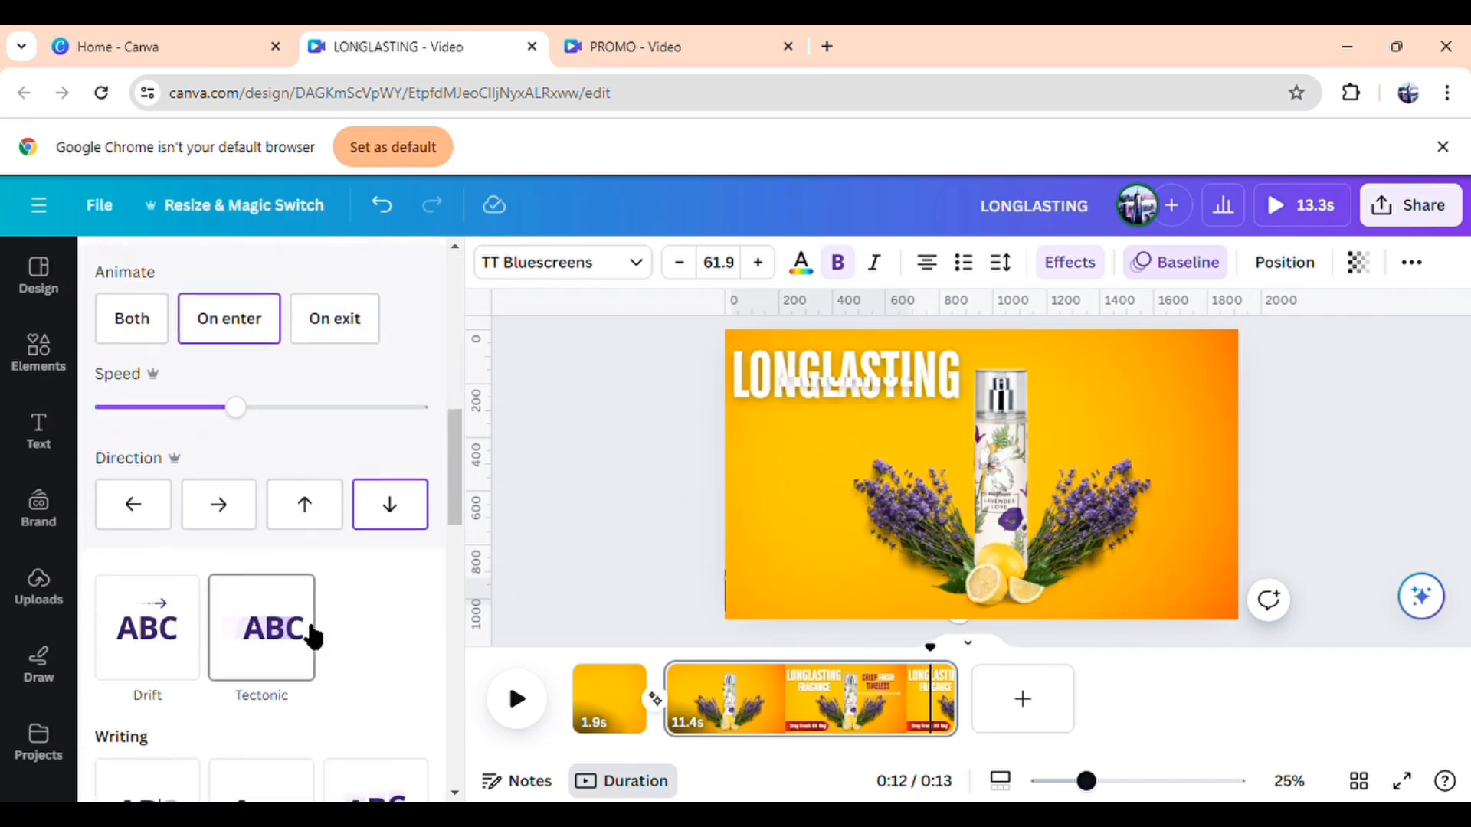
pyautogui.scroll(-7, 313, 636)
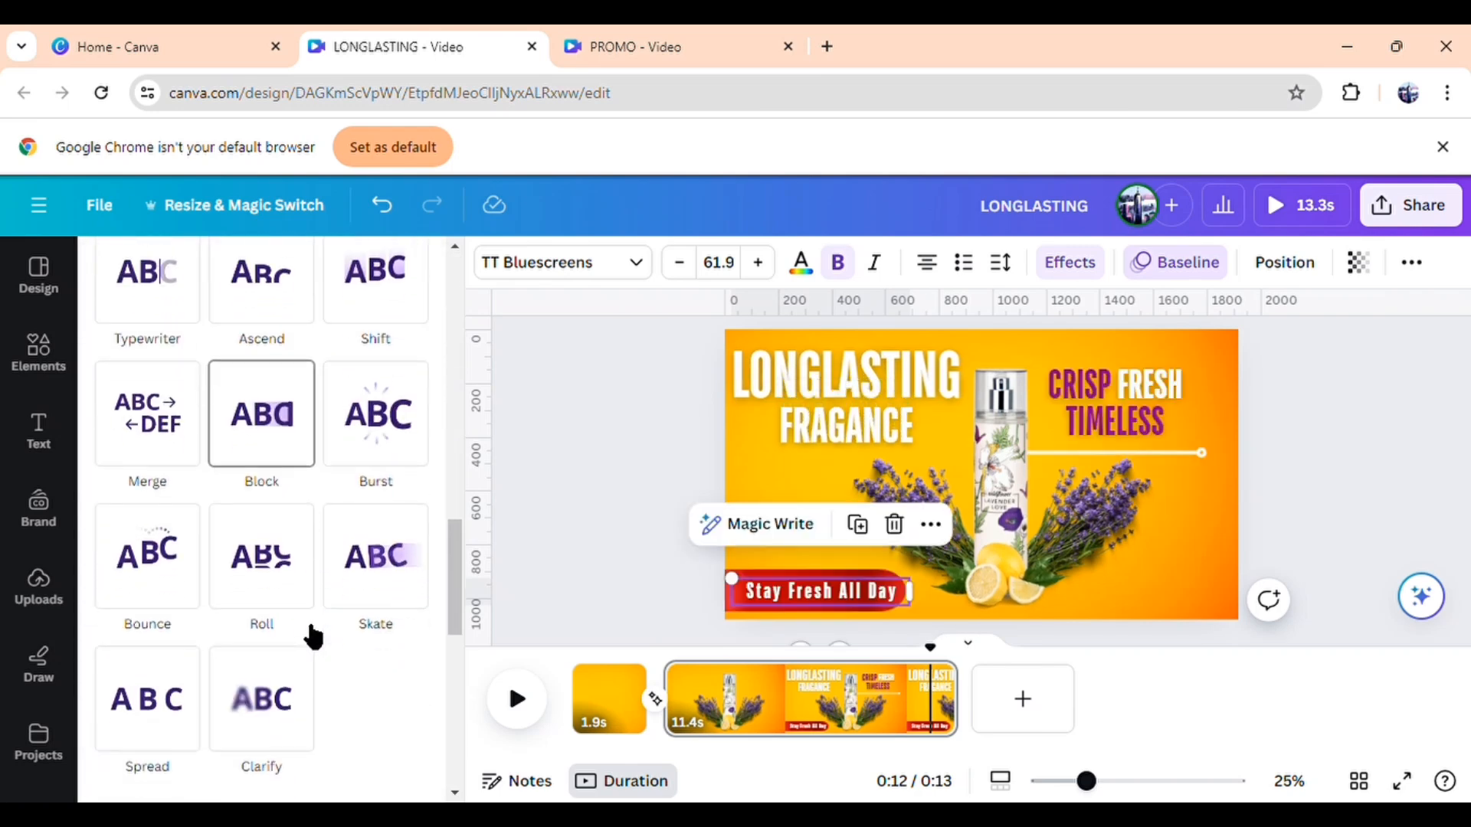
pyautogui.scroll(-5, 307, 628)
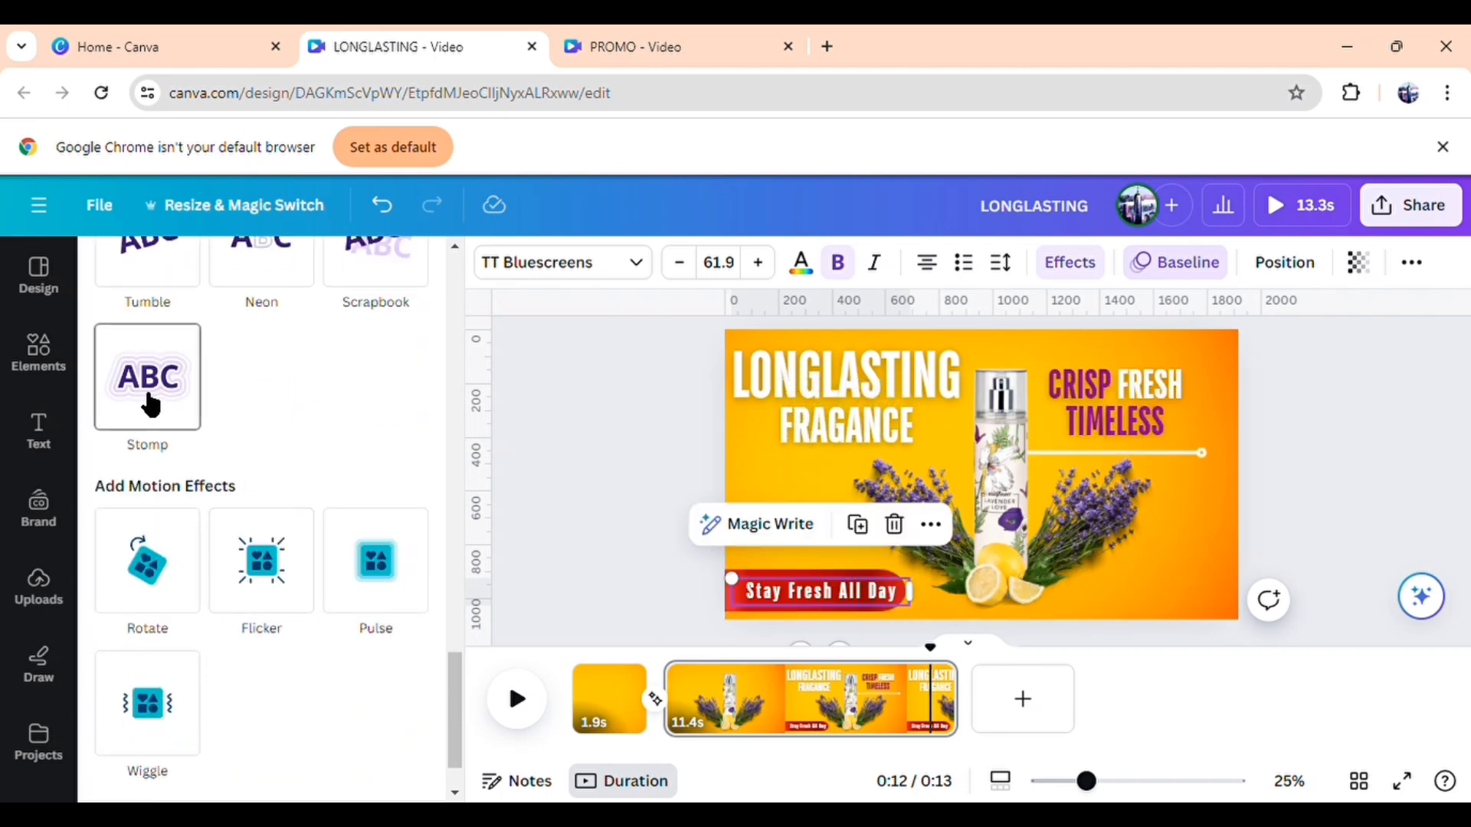
pyautogui.scroll(5, 379, 491)
pyautogui.scroll(5, 375, 486)
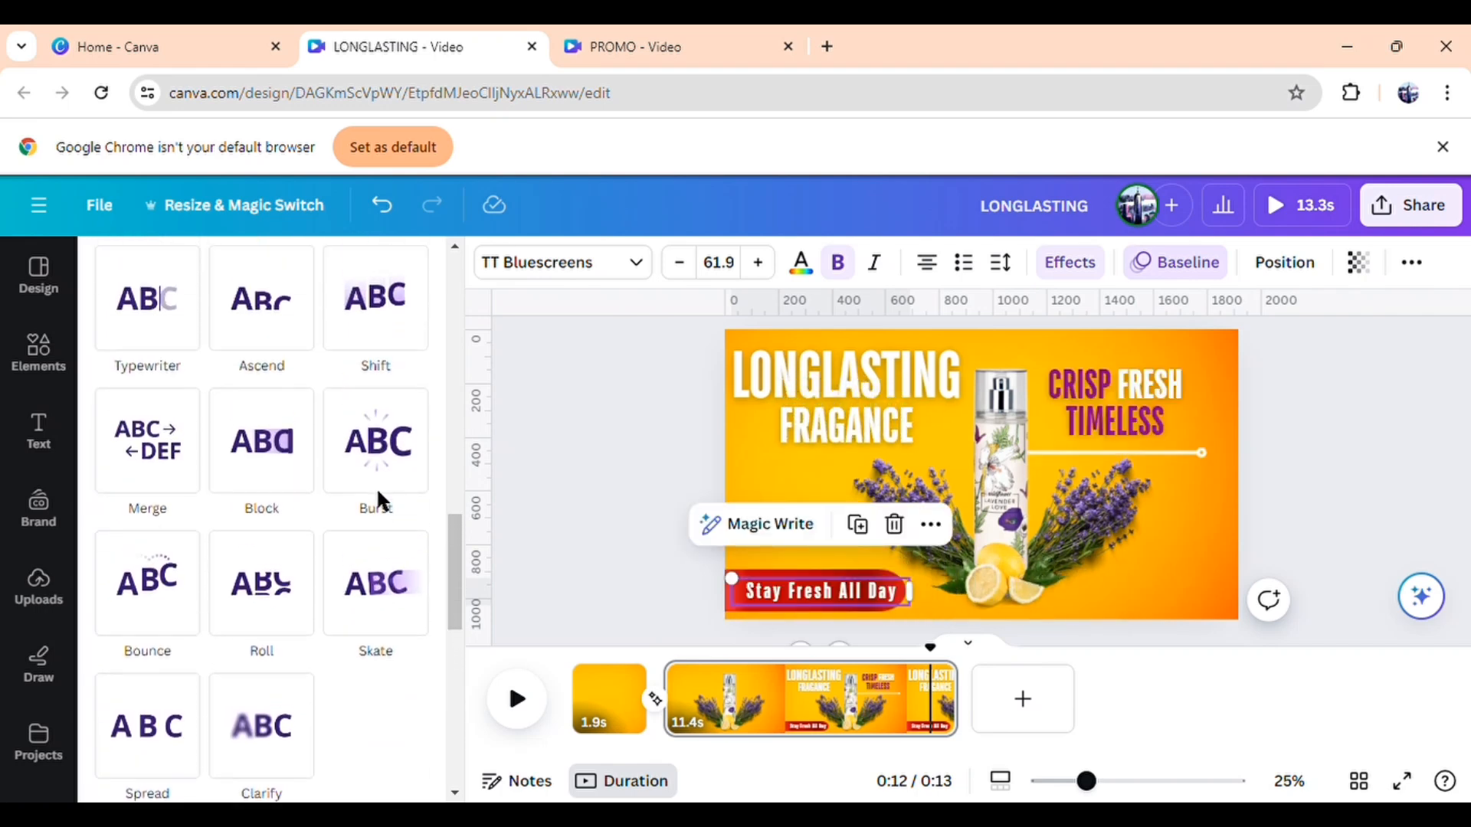
pyautogui.scroll(6, 379, 498)
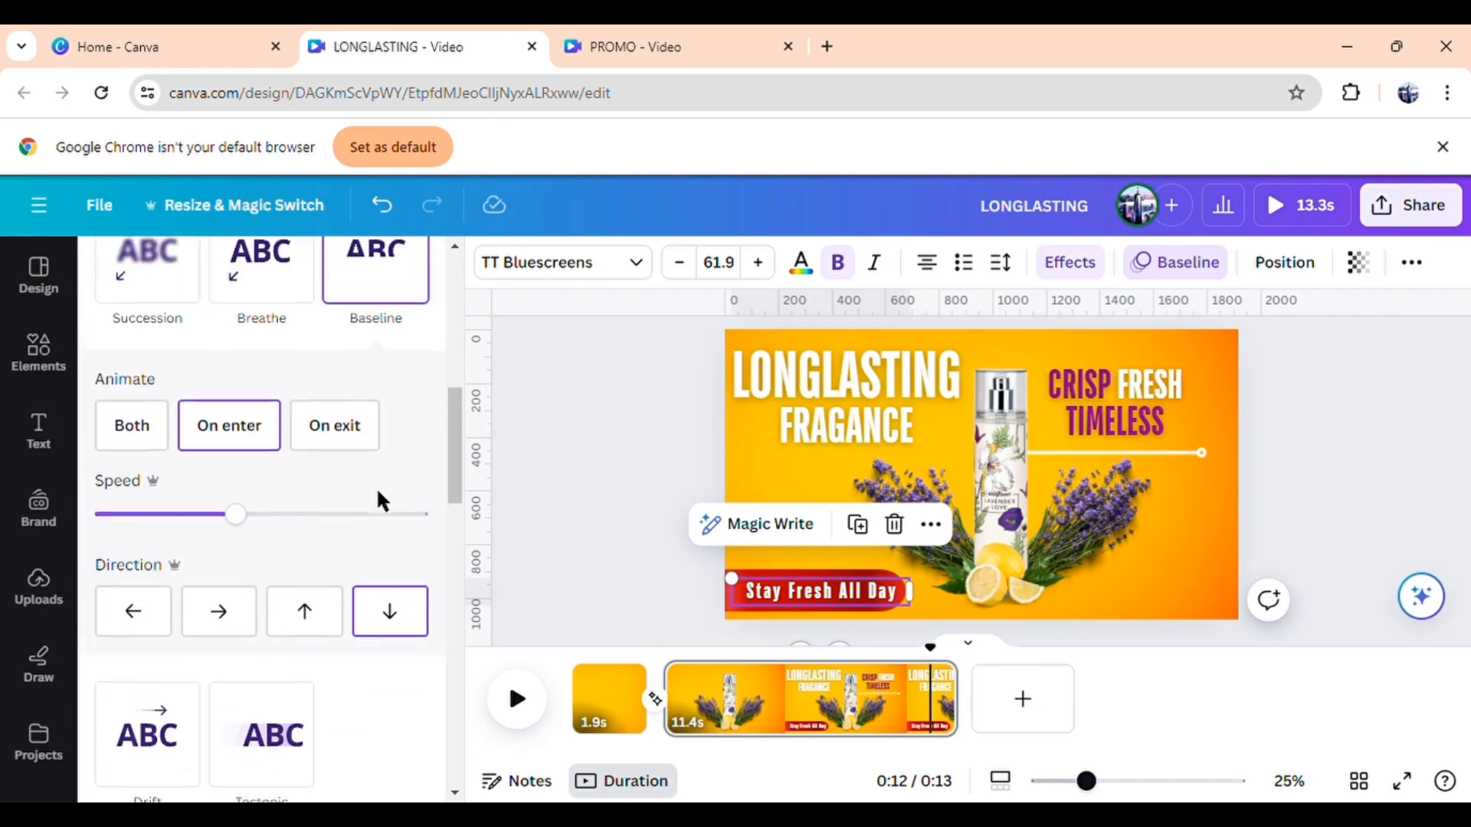
pyautogui.scroll(3, 379, 498)
pyautogui.scroll(3, 378, 500)
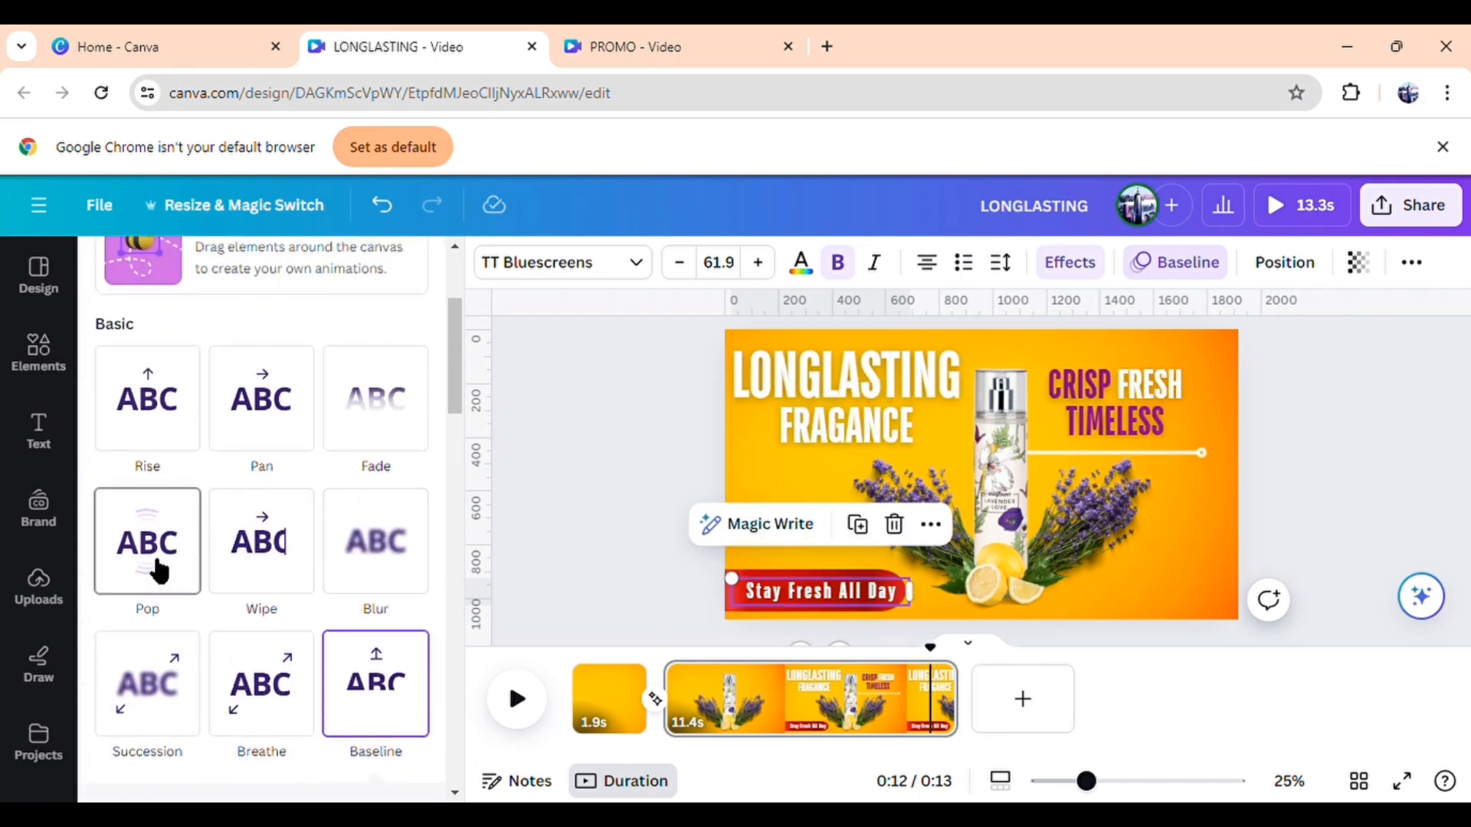
pyautogui.click(160, 567)
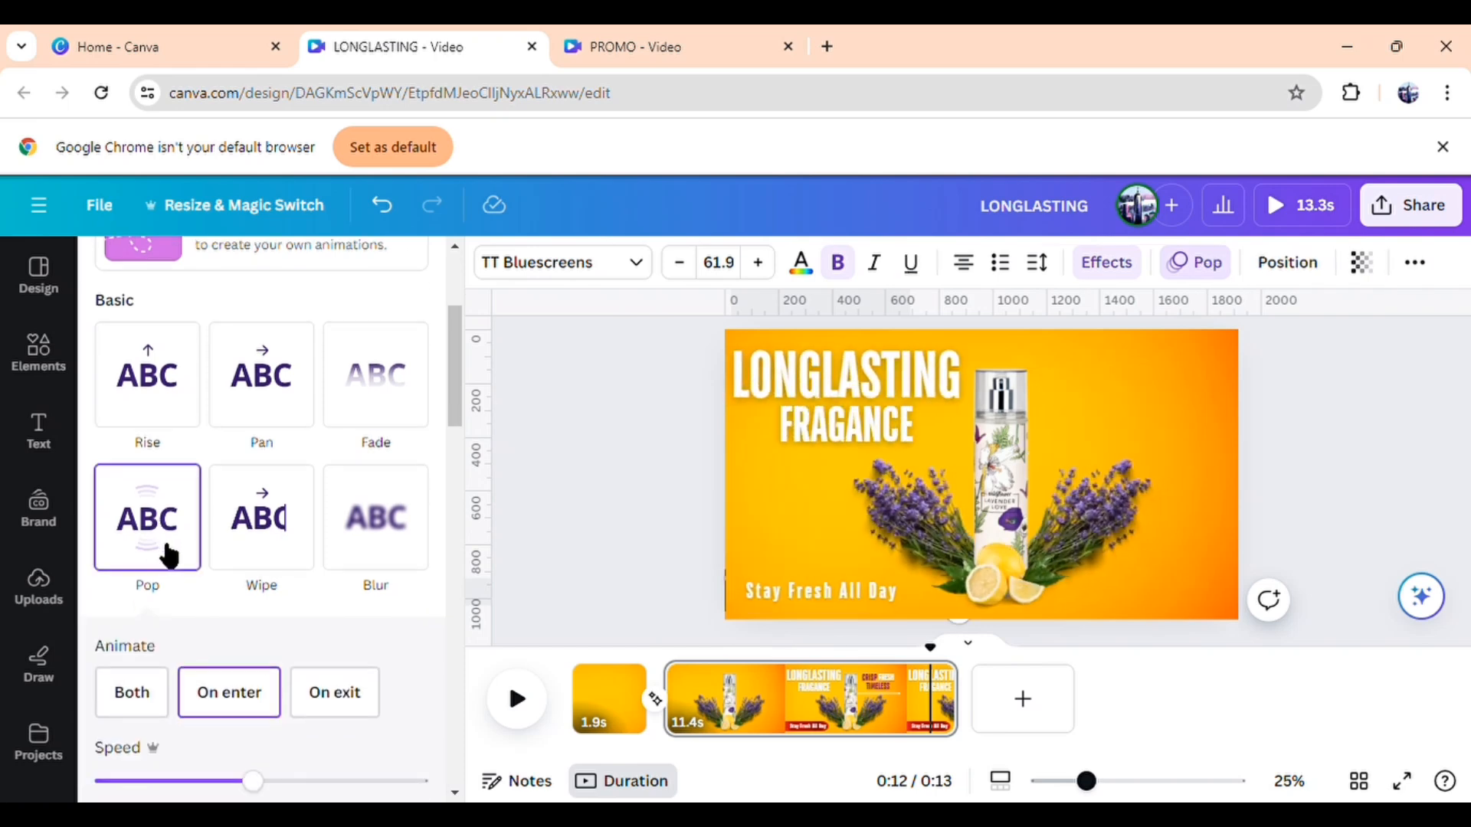
pyautogui.click(572, 584)
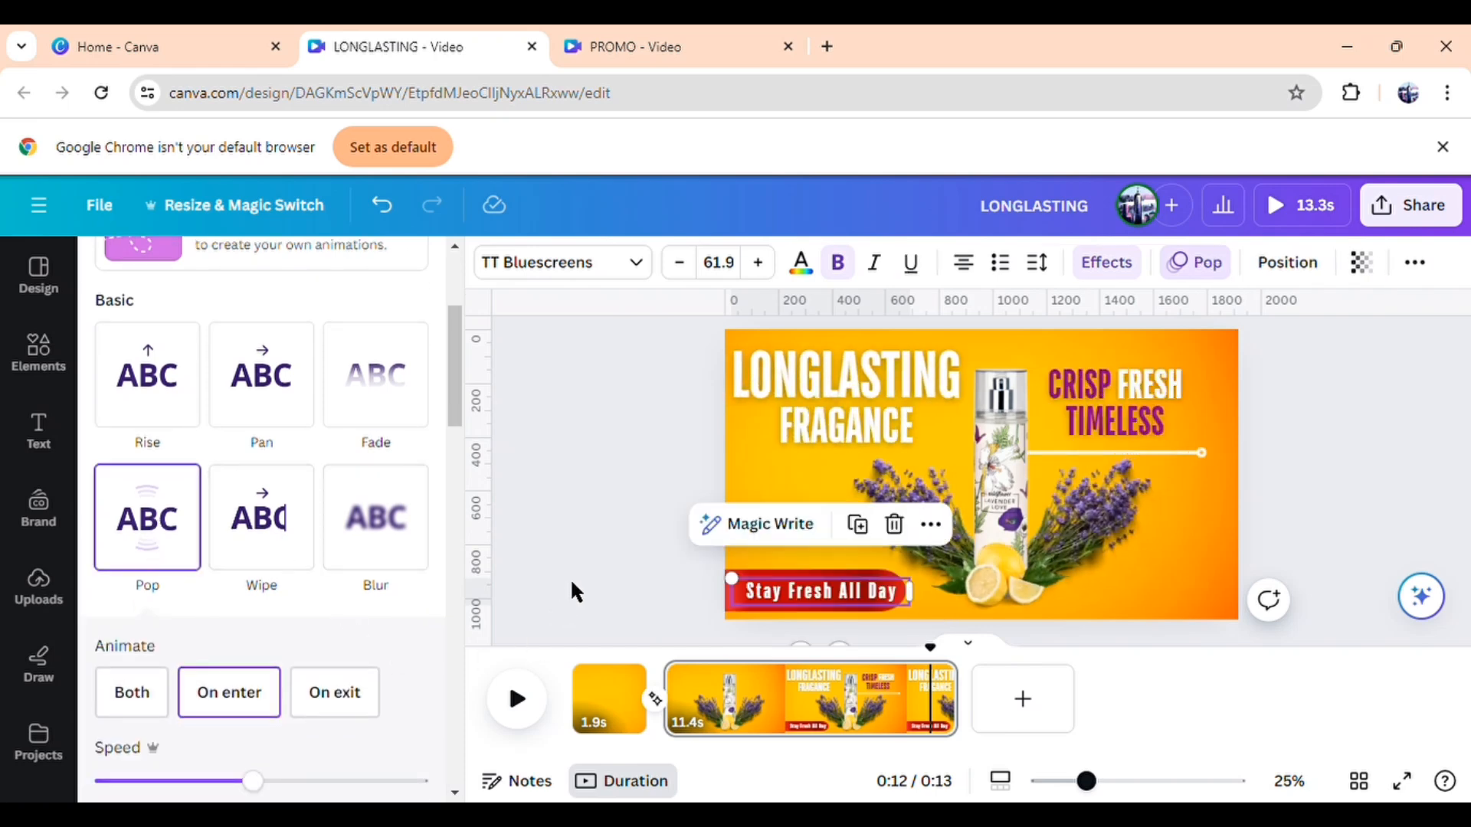
# Show the Stay Fresh All Day text's timing, trim its start so it begins after the red ribbon, and hide the timing again
pyautogui.click(931, 525)
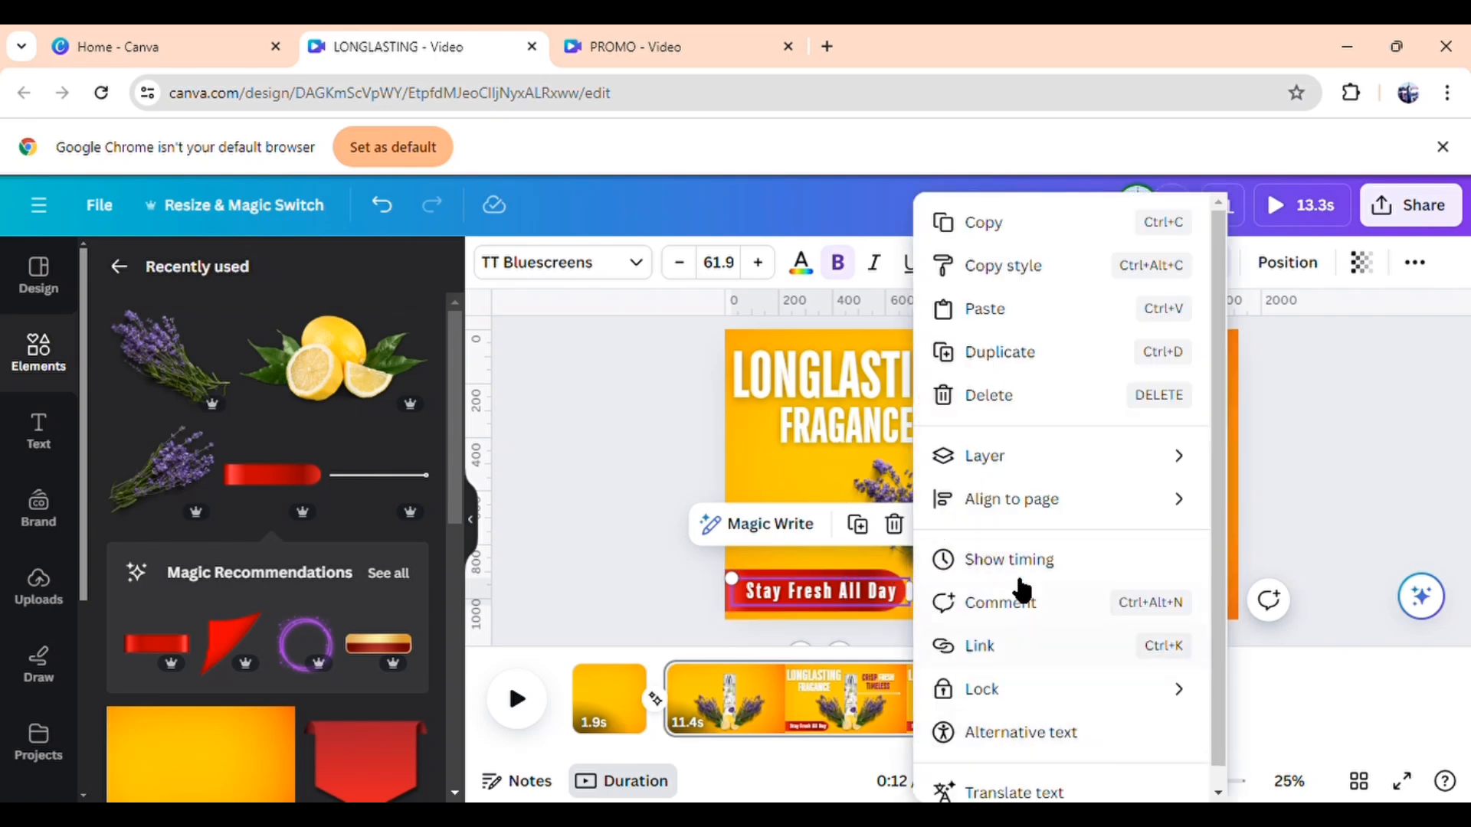
pyautogui.click(1026, 555)
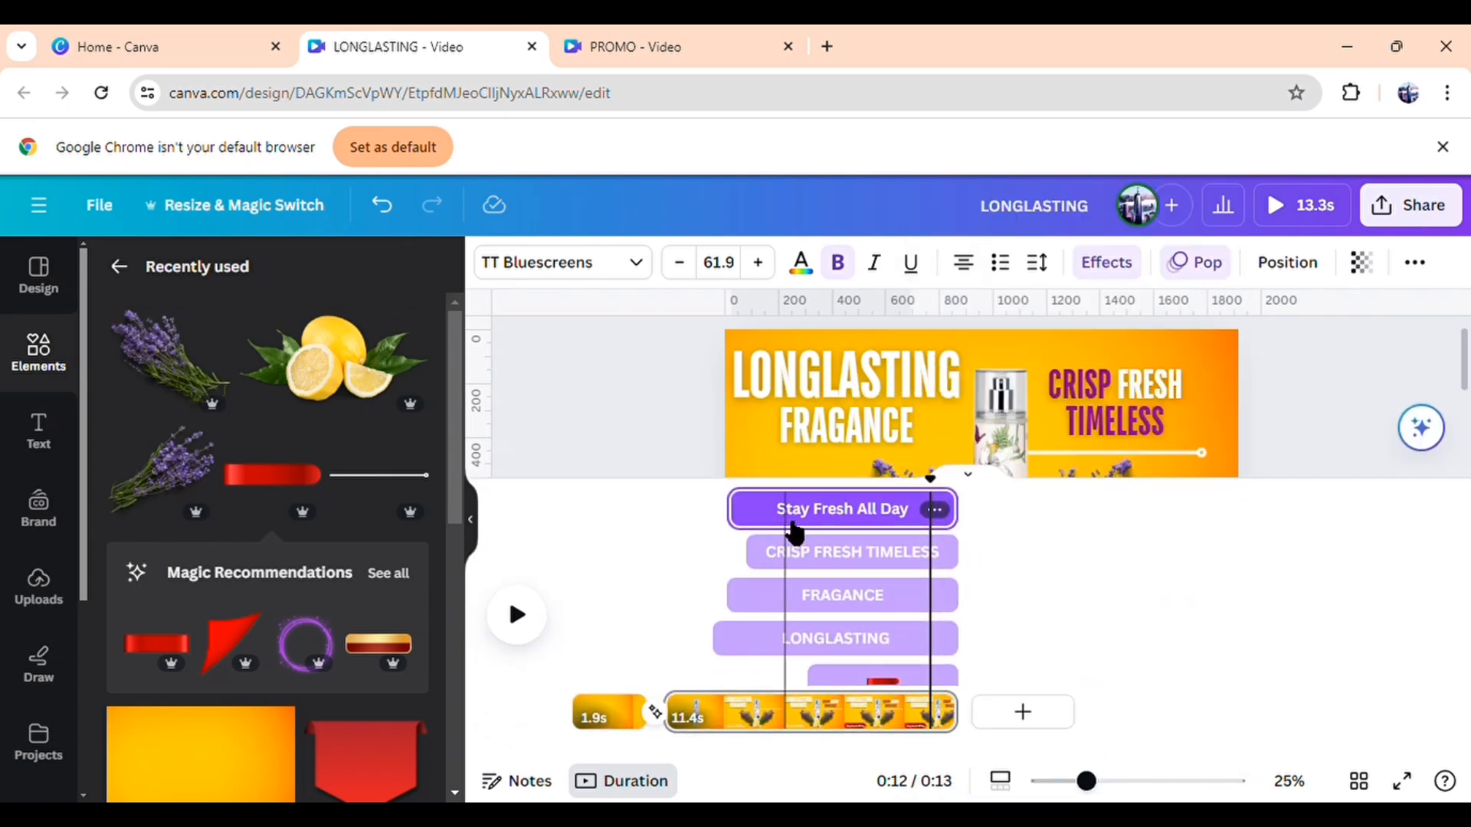
pyautogui.moveTo(730, 509); pyautogui.dragTo(752, 509)
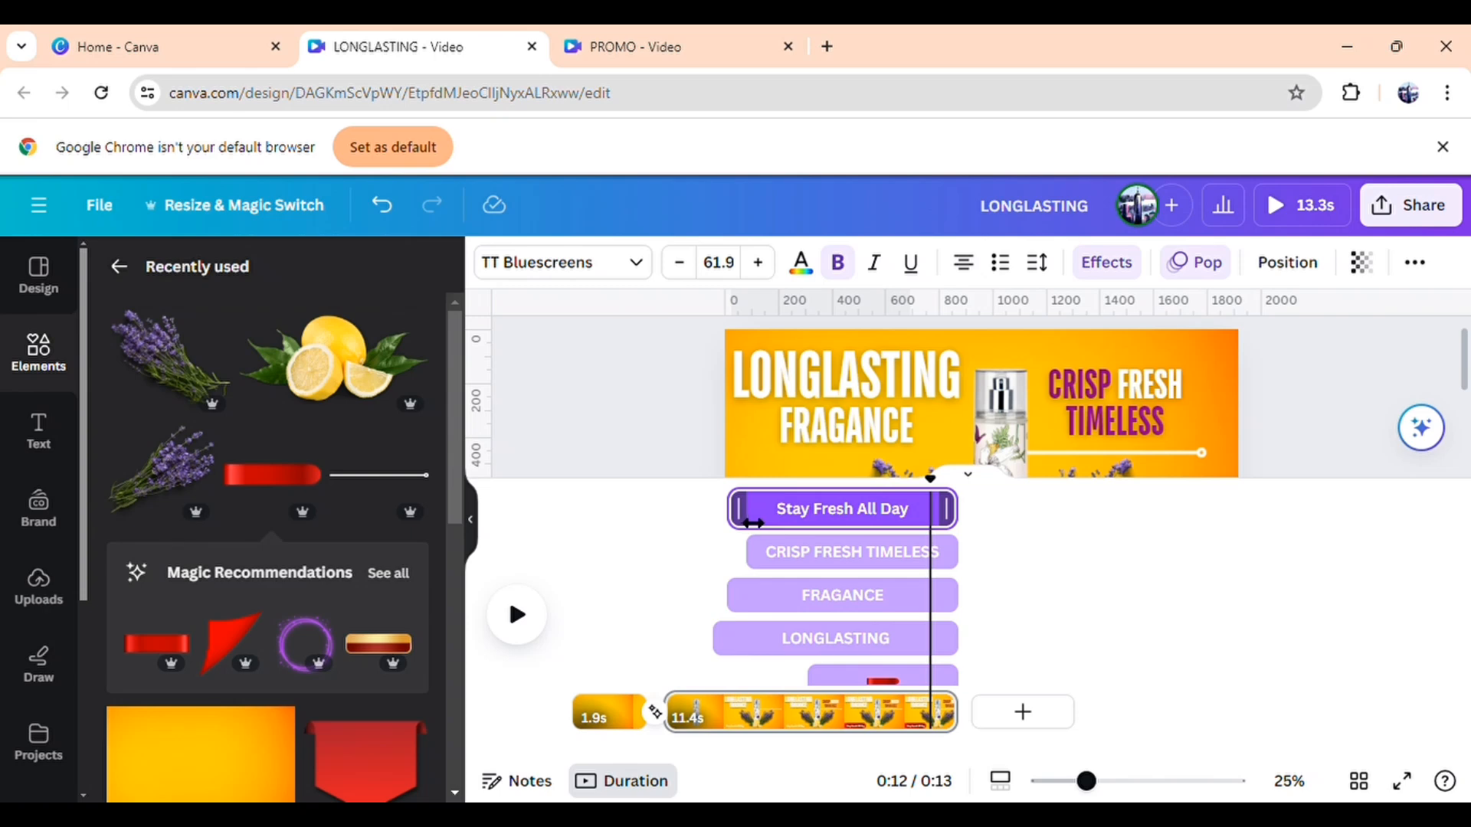
pyautogui.scroll(-3, 1321, 397)
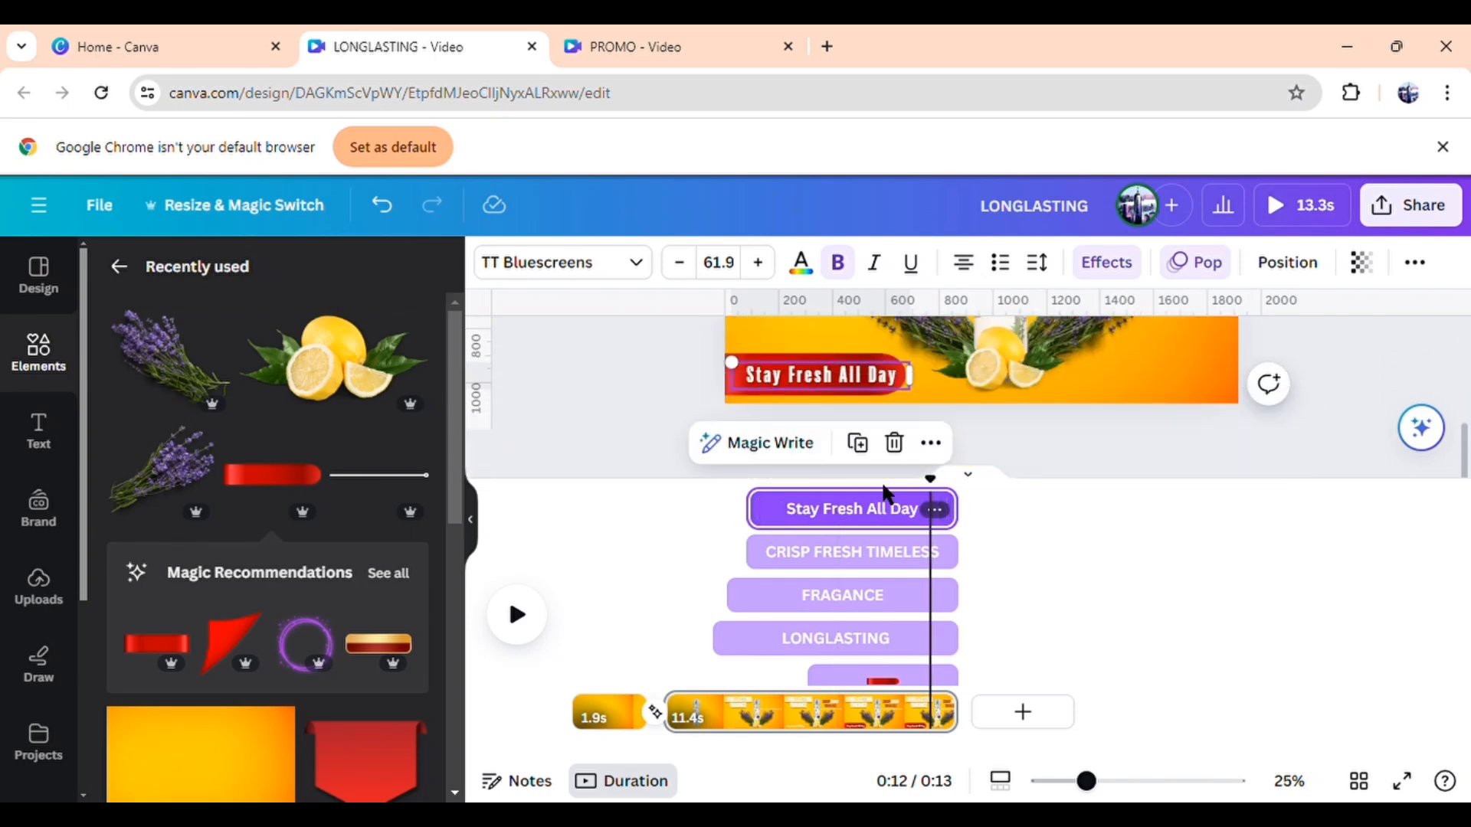
pyautogui.moveTo(767, 524); pyautogui.dragTo(907, 532)
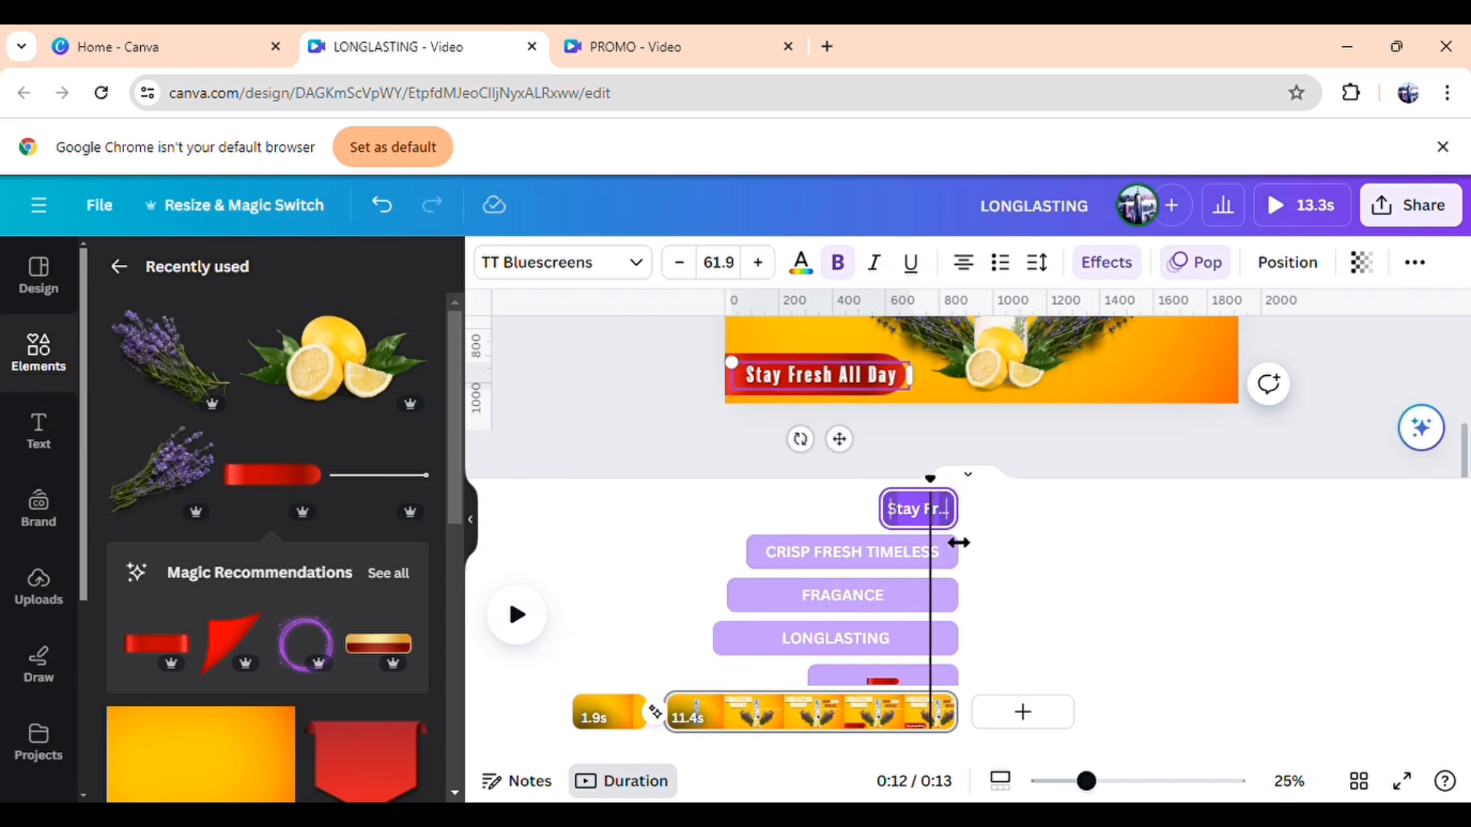
pyautogui.click(938, 511)
pyautogui.scroll(-3, 1002, 446)
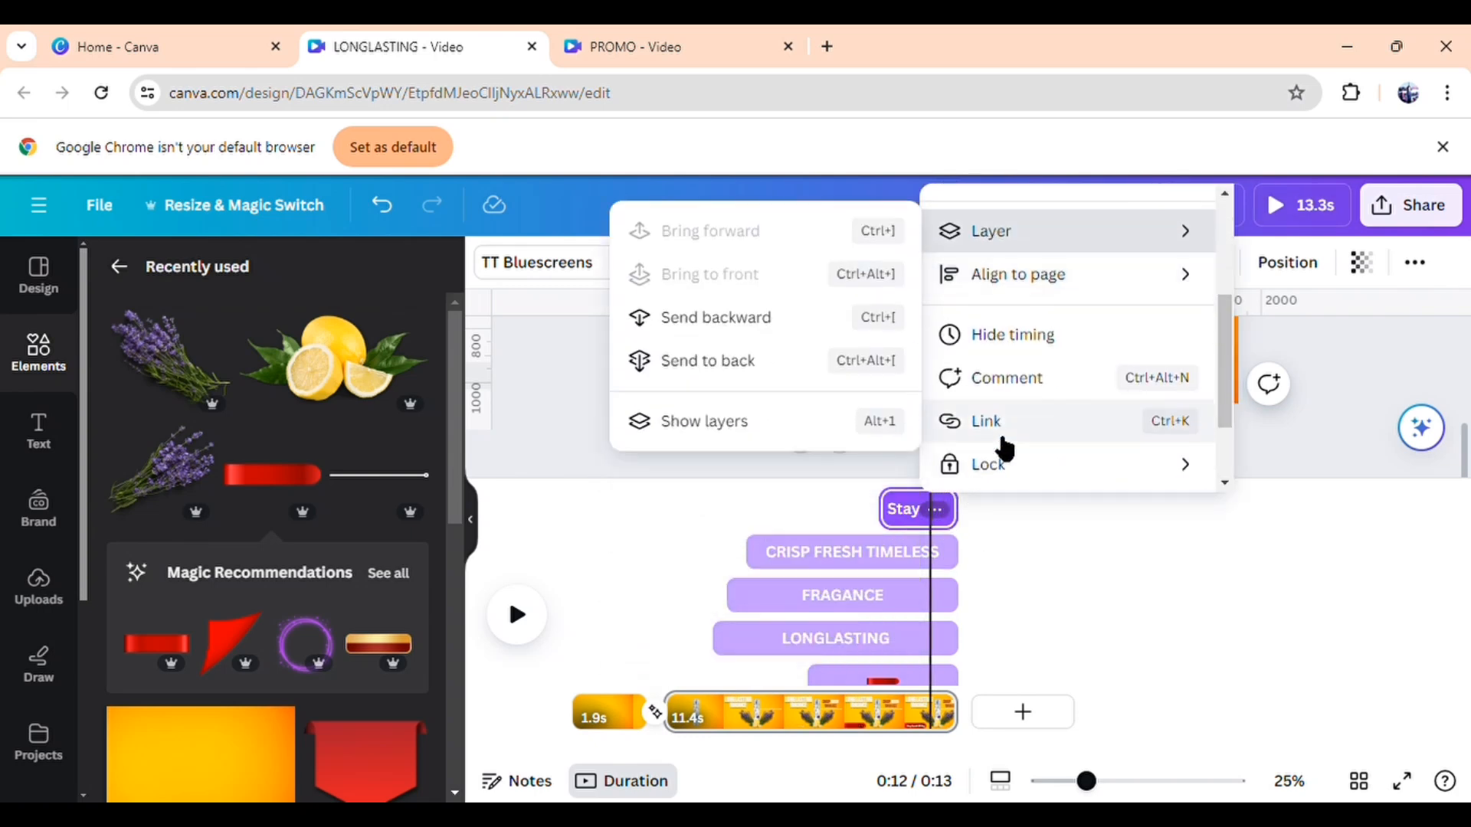
pyautogui.click(1032, 341)
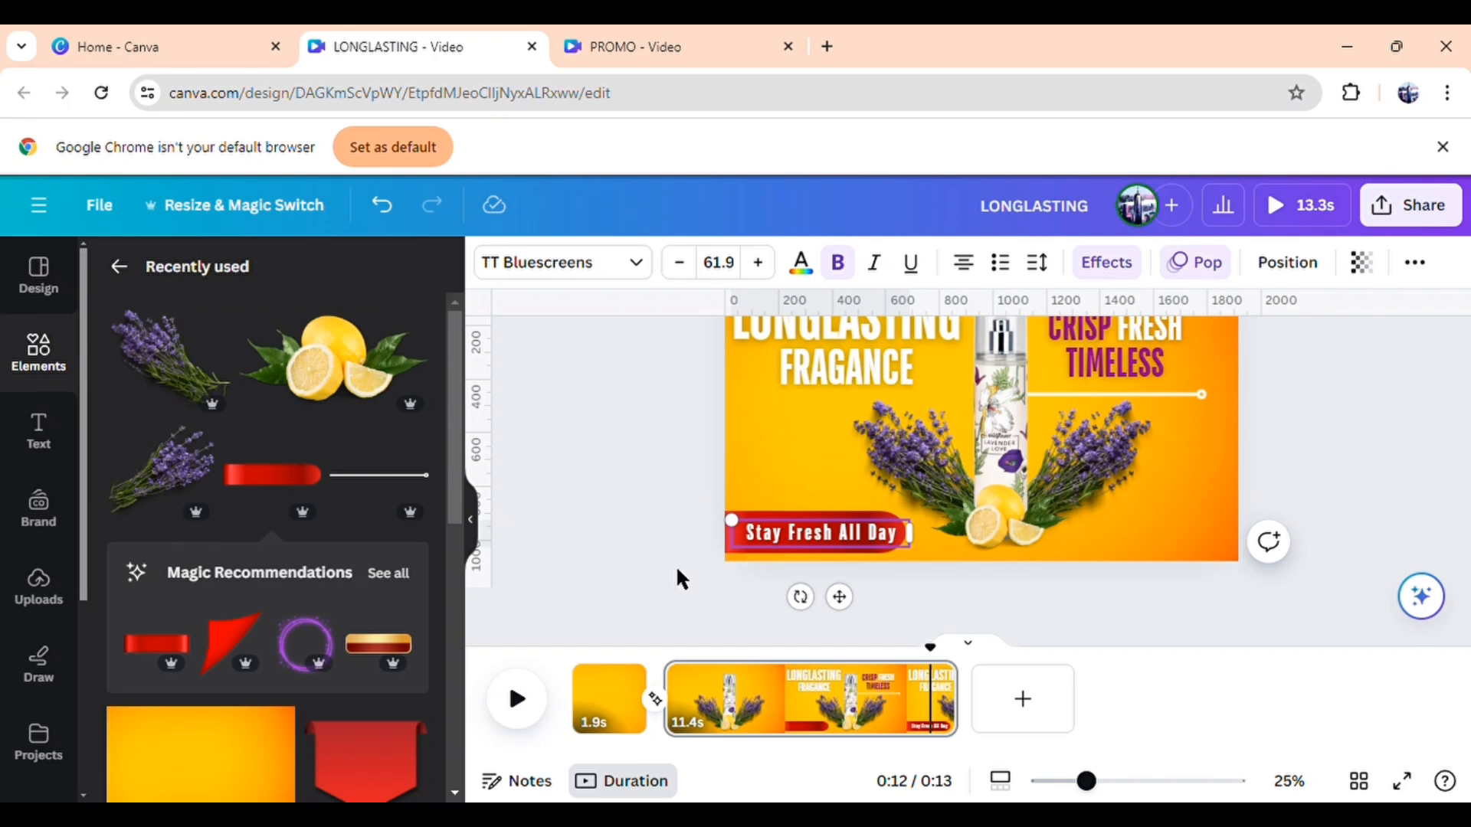
pyautogui.click(677, 580)
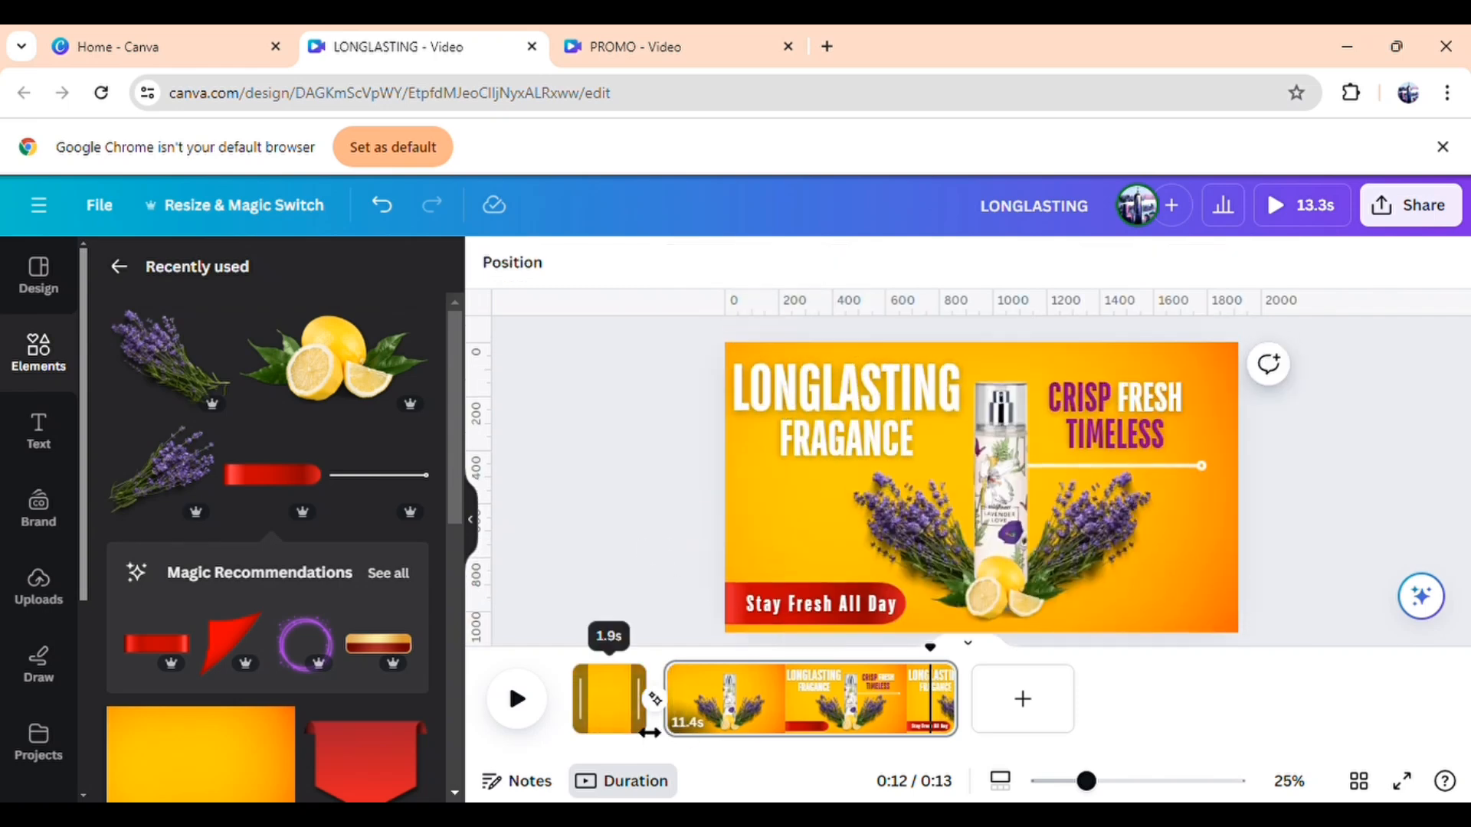
# Play the video from the first page to preview the animation timing
pyautogui.click(625, 724)
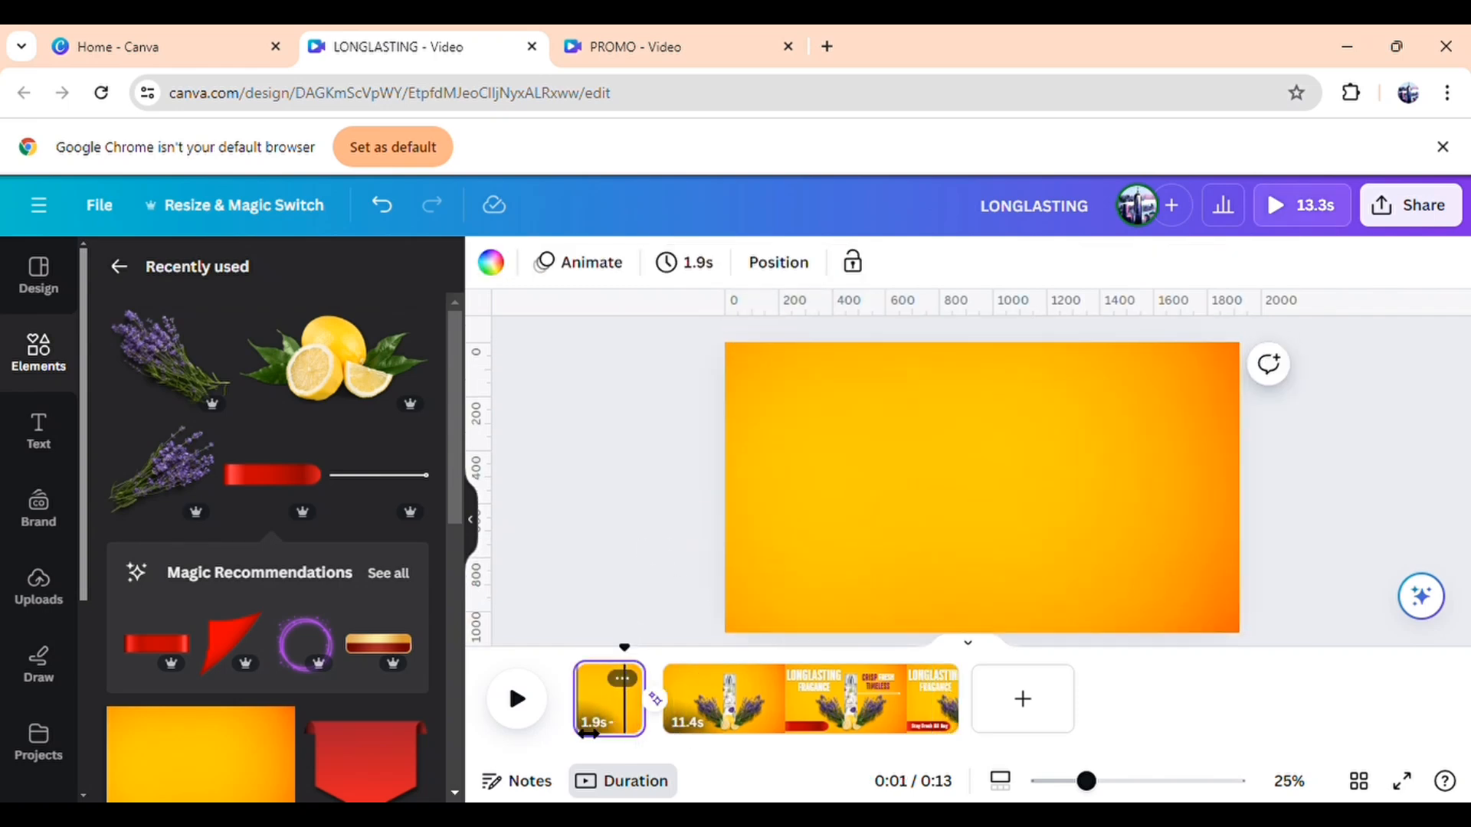
pyautogui.click(517, 698)
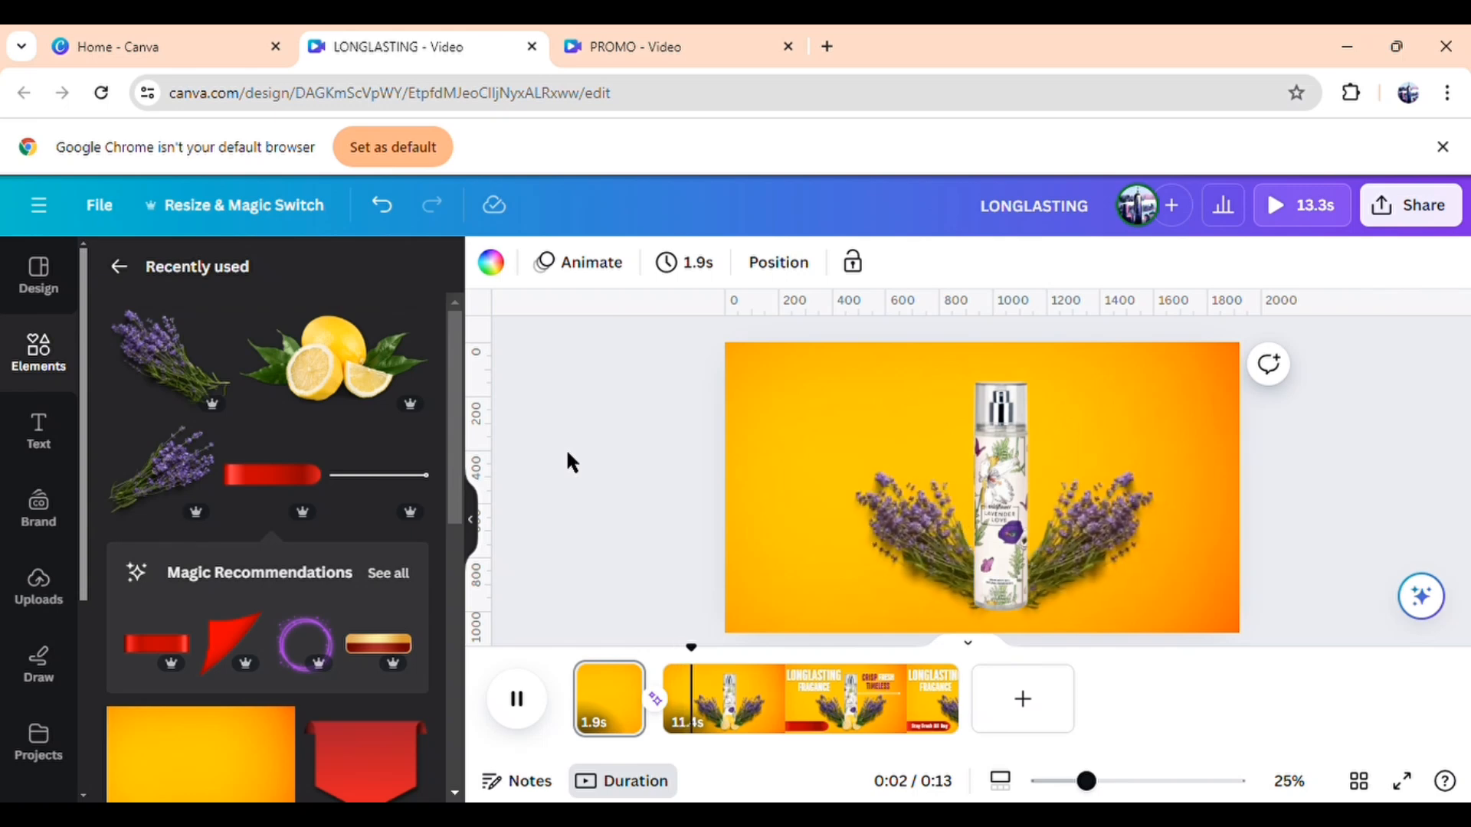